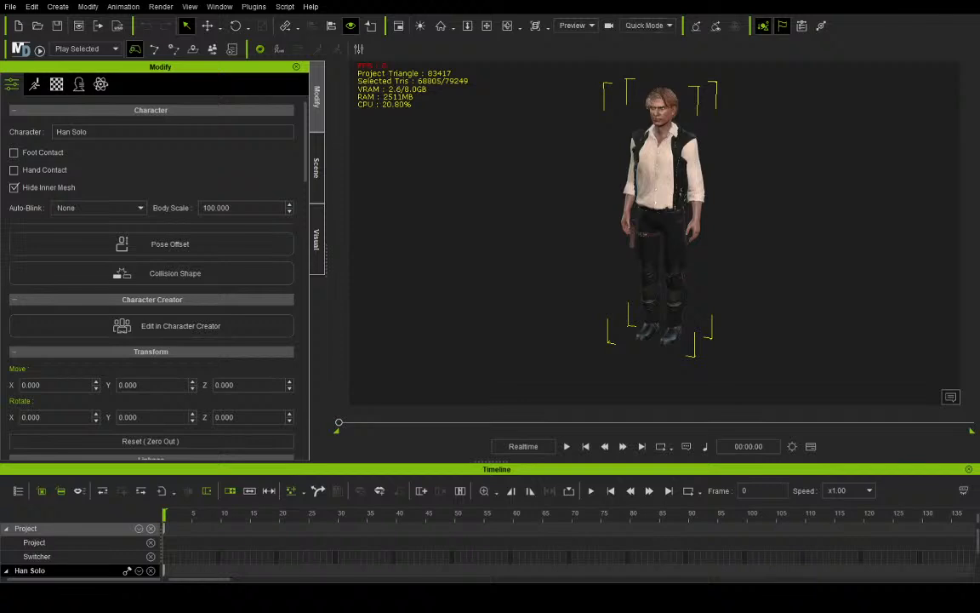
Delete the Biker_Jeans clothing item from the Han Solo character in the scene list
{"action": "left_click", "coordinate": [315, 166]}
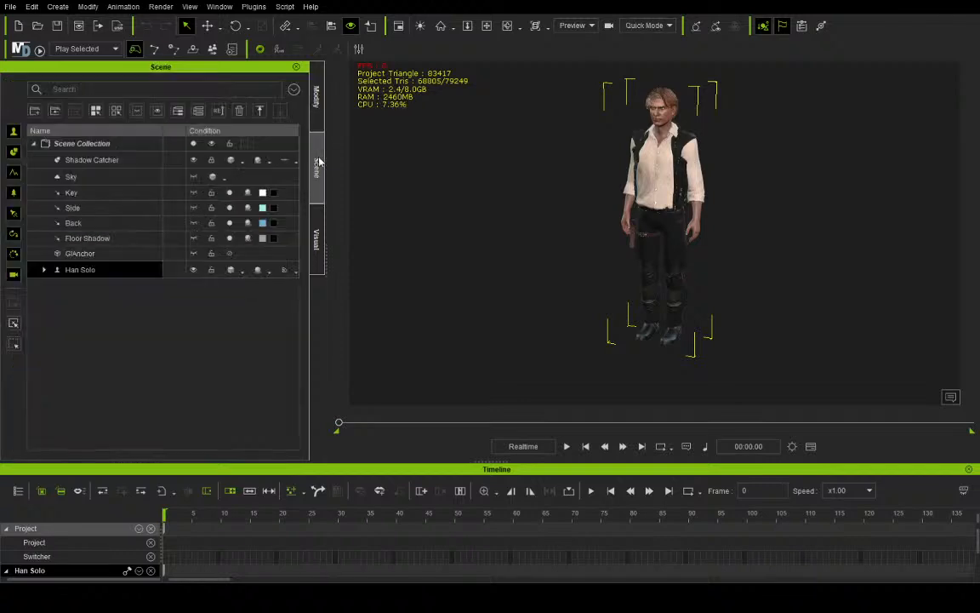
{"action": "left_click", "coordinate": [44, 272]}
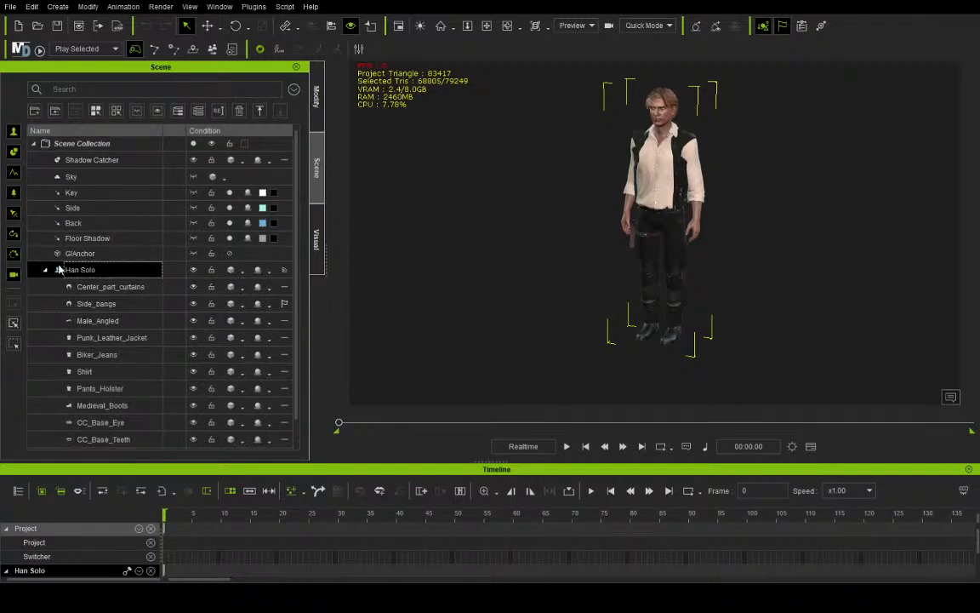
{"action": "left_click", "coordinate": [125, 357]}
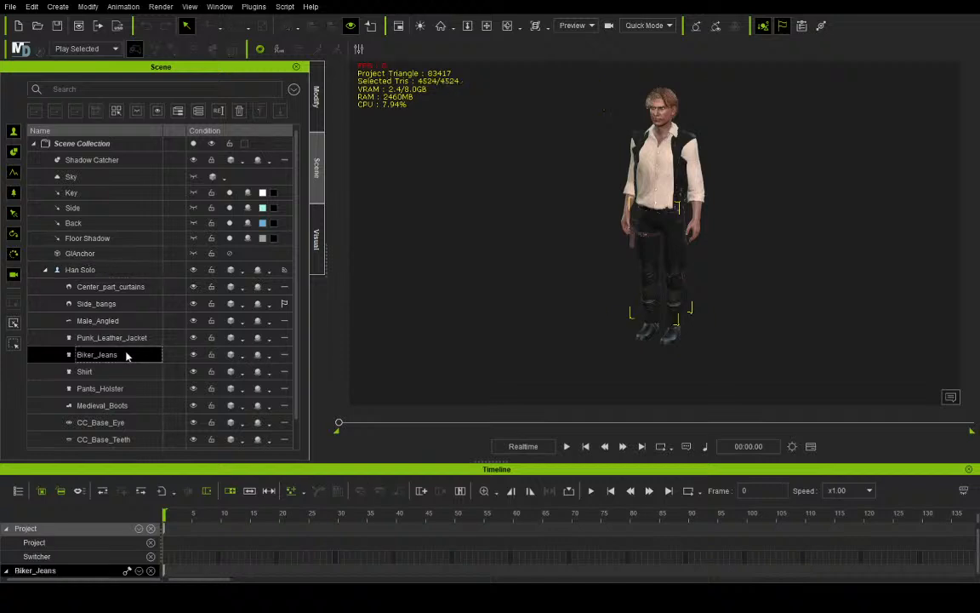
{"action": "key", "text": "Delete"}
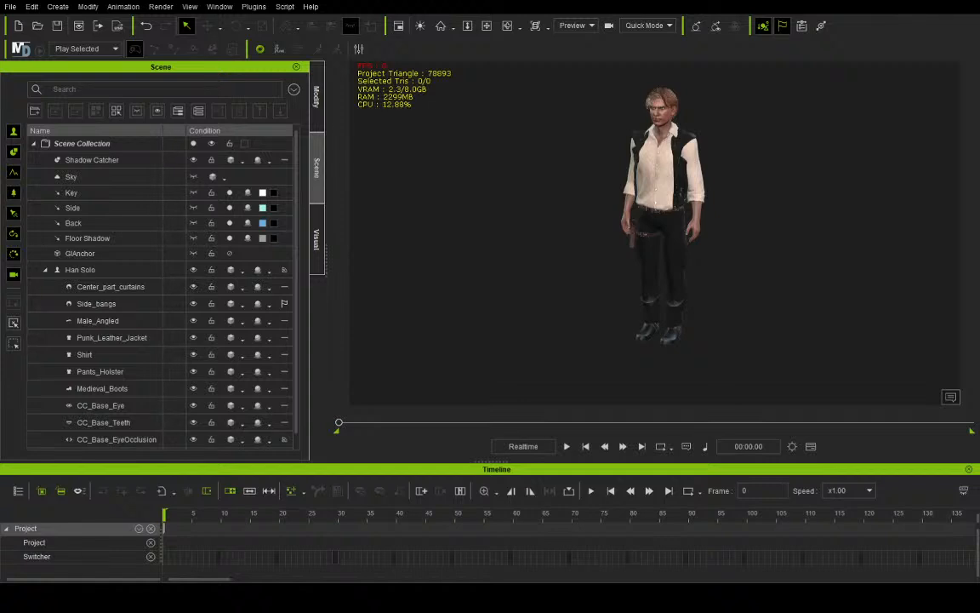
Apply the C29 Han Part 2Char00 motion to the Han Solo character and enlarge the Timeline and Scene panels
{"action": "left_click_drag", "start_coordinate": [573, 219], "coordinate": [700, 340]}
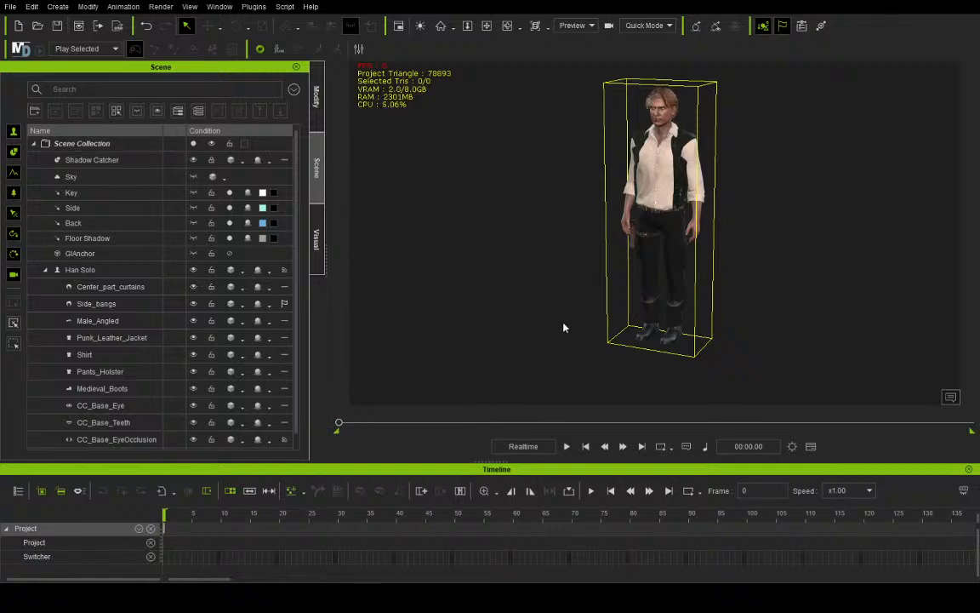
{"action": "left_click", "coordinate": [64, 269]}
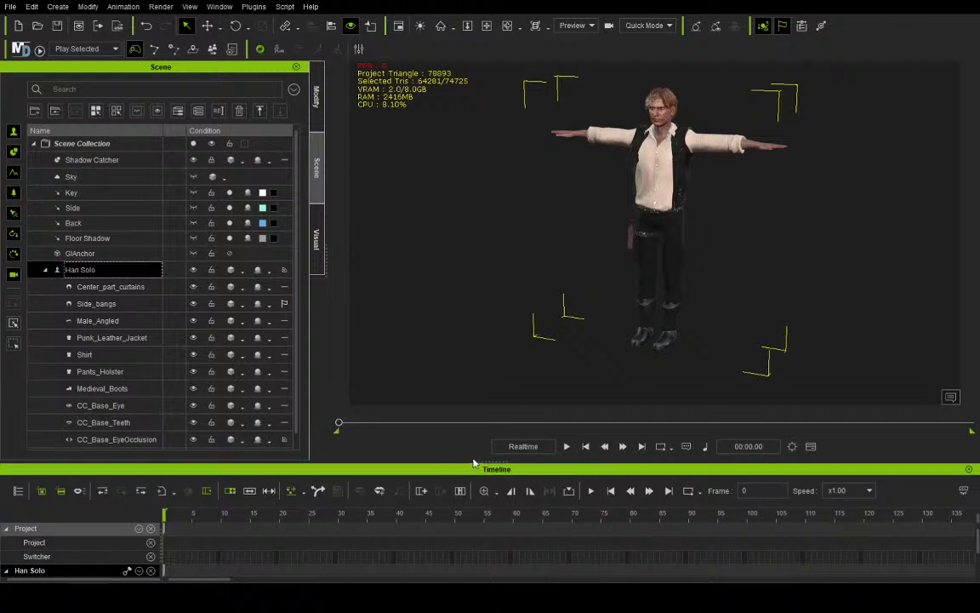
{"action": "left_click_drag", "start_coordinate": [490, 464], "coordinate": [486, 417]}
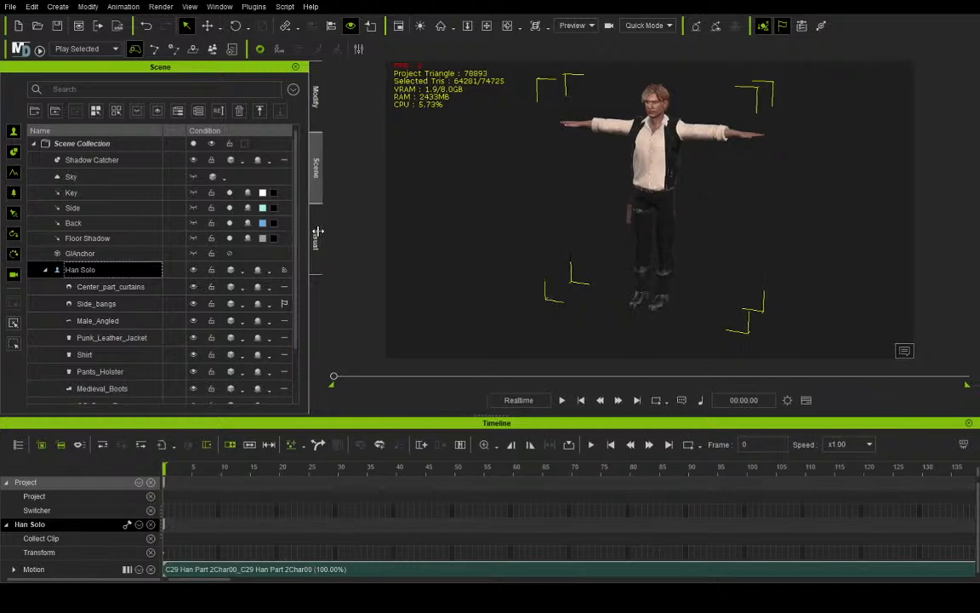
{"action": "left_click_drag", "start_coordinate": [324, 228], "coordinate": [360, 226]}
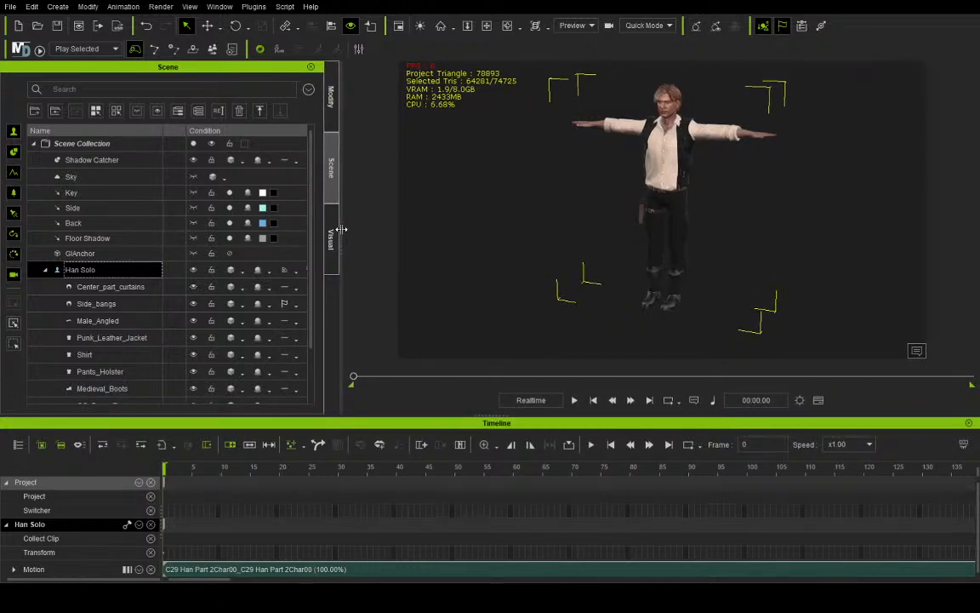
Play back the motion while extending the playback range to the project's end, and return to the first frame
{"action": "left_click", "coordinate": [574, 400]}
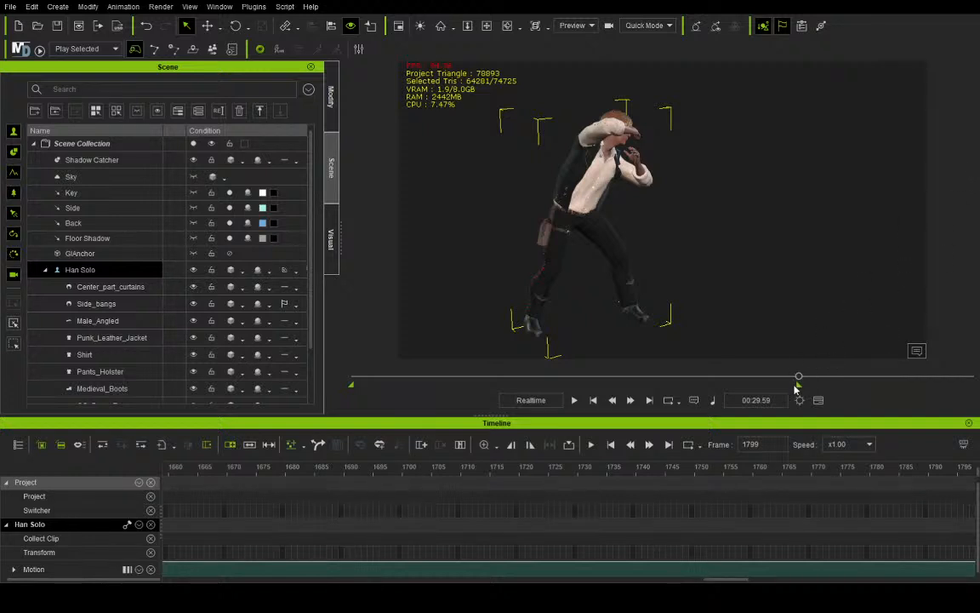
{"action": "left_click_drag", "start_coordinate": [798, 388], "coordinate": [974, 388]}
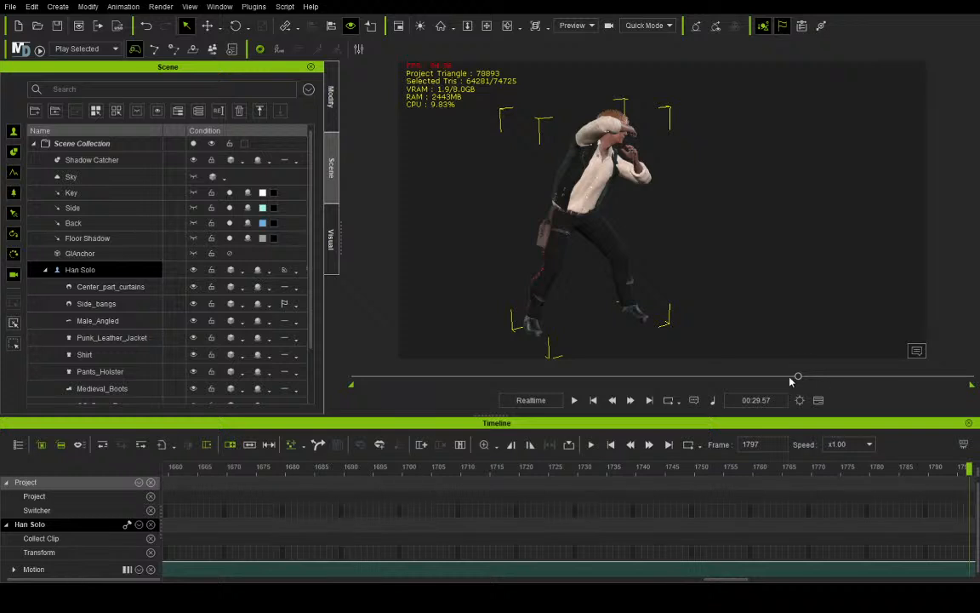
{"action": "left_click_drag", "start_coordinate": [794, 376], "coordinate": [779, 376]}
{"action": "left_click", "coordinate": [575, 401]}
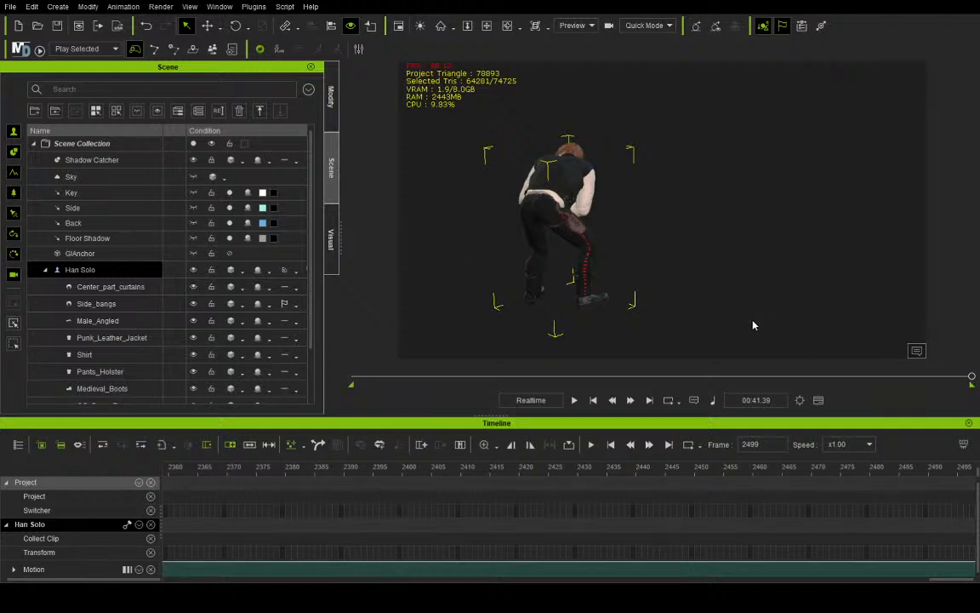
{"action": "left_click_drag", "start_coordinate": [972, 375], "coordinate": [851, 375]}
{"action": "left_click_drag", "start_coordinate": [853, 385], "coordinate": [973, 384]}
{"action": "left_click", "coordinate": [575, 400]}
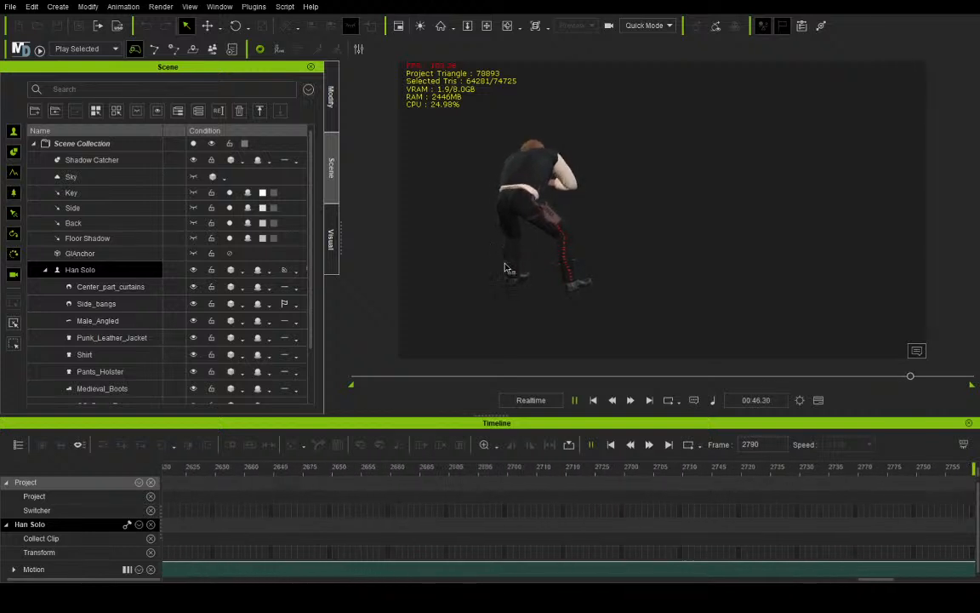
{"action": "left_click", "coordinate": [593, 400]}
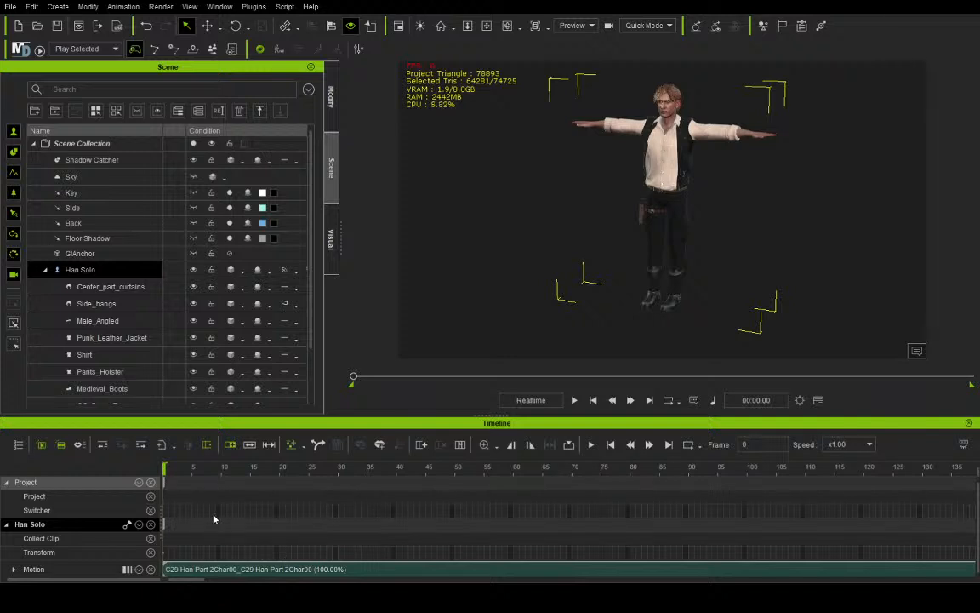
Split Han Solo's motion clip at frame 3, just past the opening T-pose
{"action": "scroll", "coordinate": [195, 522], "scroll_direction": "up", "scroll_amount": 5}
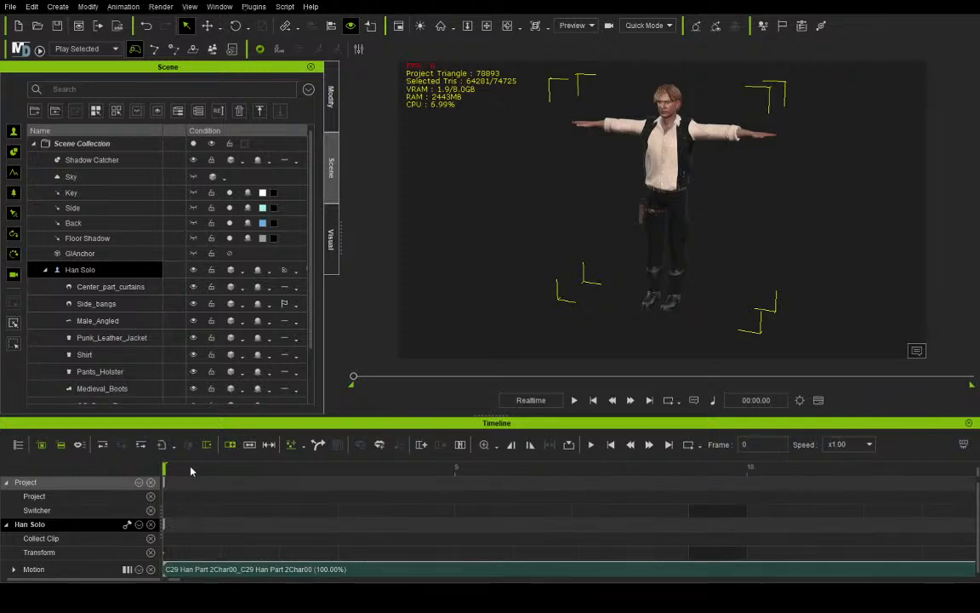
{"action": "left_click_drag", "start_coordinate": [191, 471], "coordinate": [354, 478]}
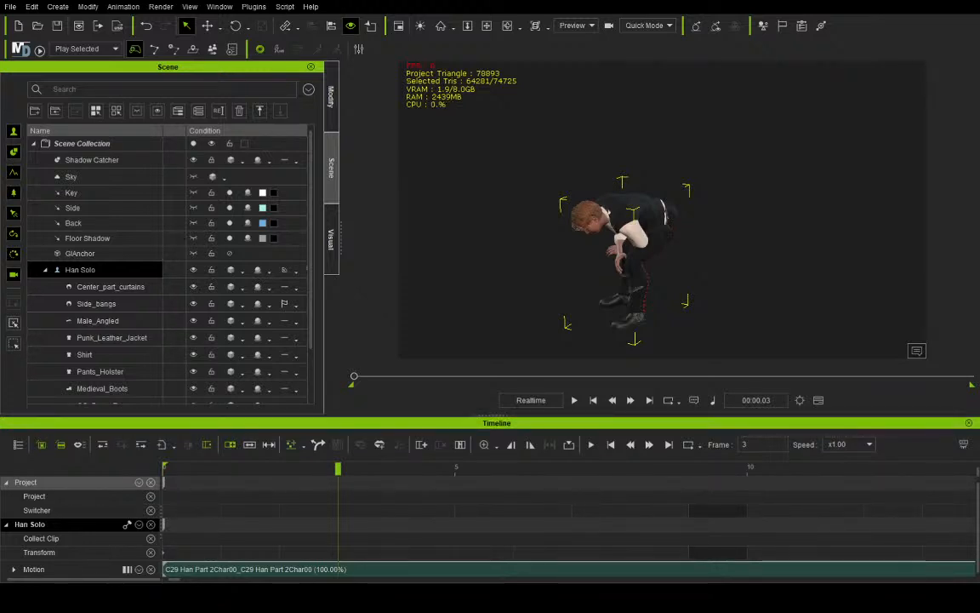
{"action": "left_click_drag", "start_coordinate": [181, 476], "coordinate": [354, 486]}
{"action": "left_click", "coordinate": [342, 570]}
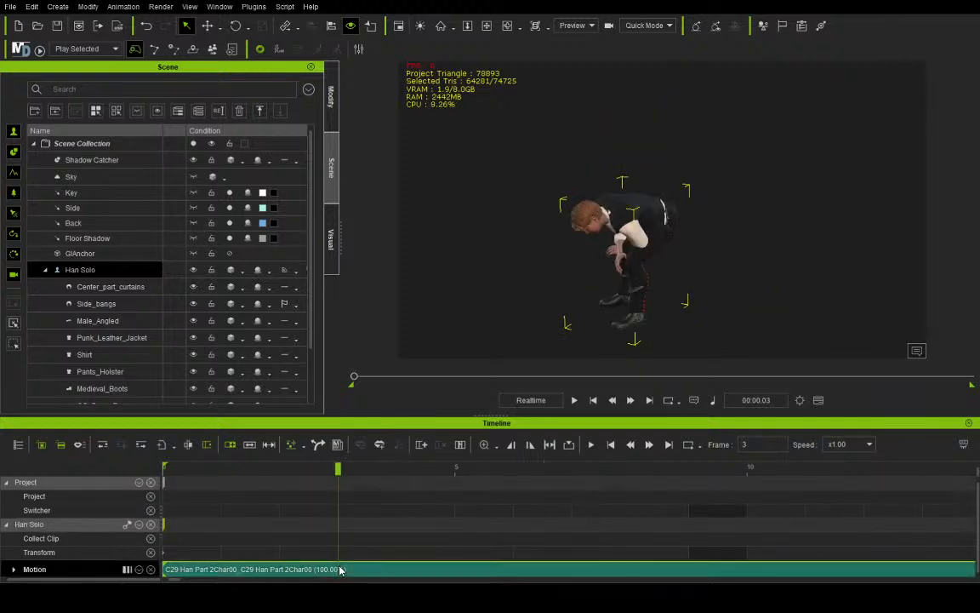
{"action": "key", "text": "ctrl+b"}
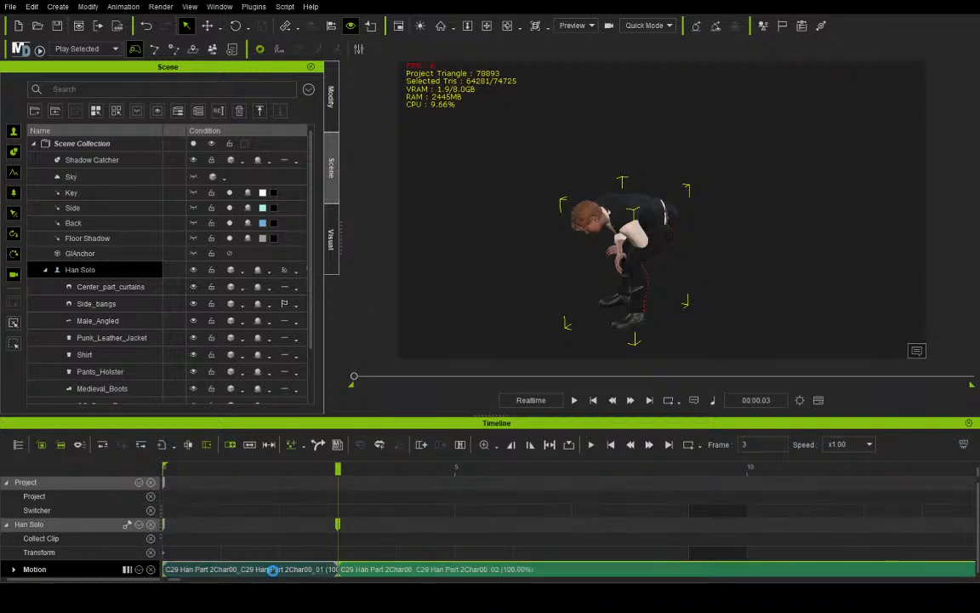
Delete the clip segment before frame 3 and move the remaining motion clip to frame 0
{"action": "left_click", "coordinate": [271, 576]}
{"action": "key", "text": "Delete"}
{"action": "left_click", "coordinate": [378, 580]}
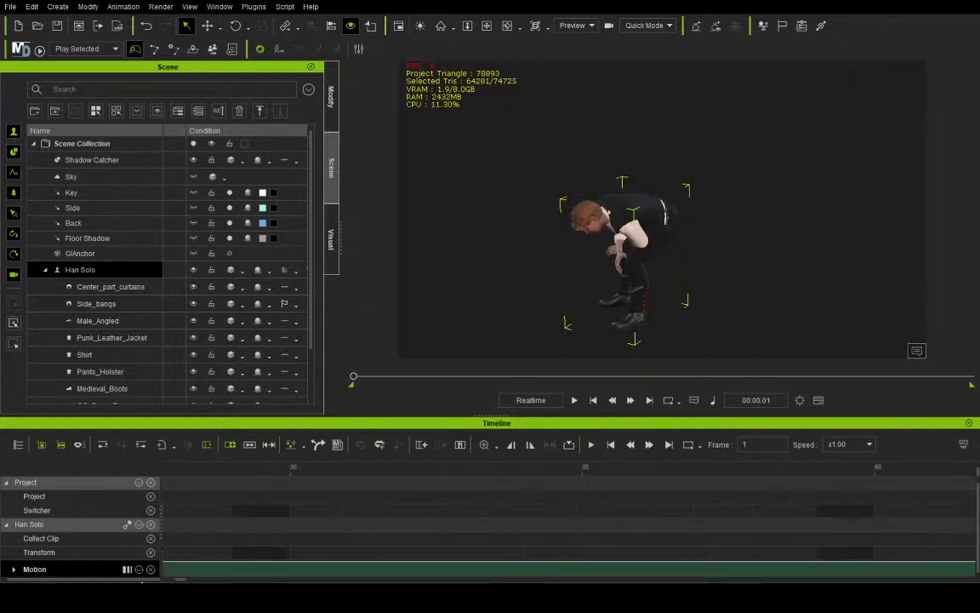
{"action": "left_click_drag", "start_coordinate": [182, 580], "coordinate": [173, 580]}
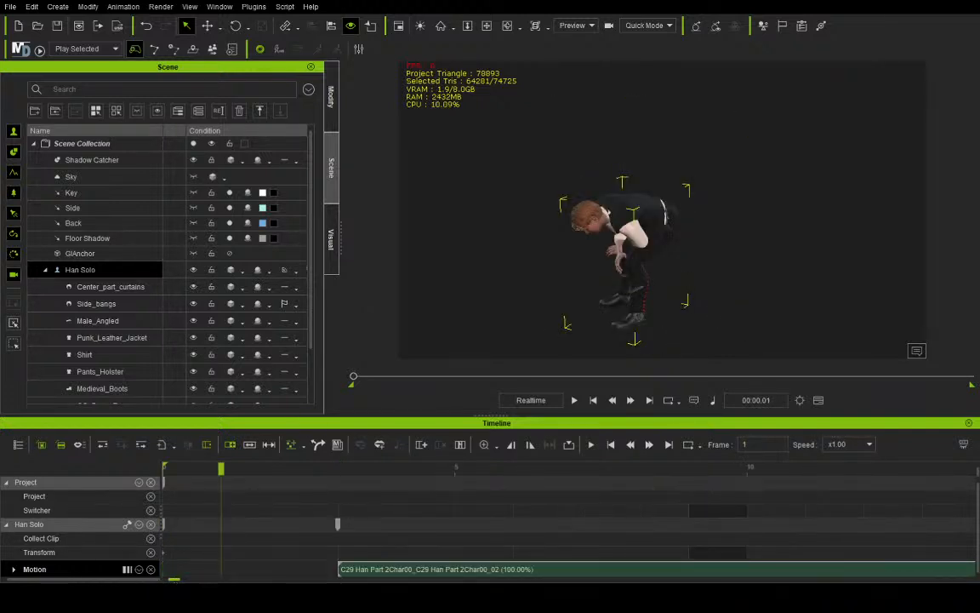
{"action": "left_click_drag", "start_coordinate": [345, 568], "coordinate": [170, 545]}
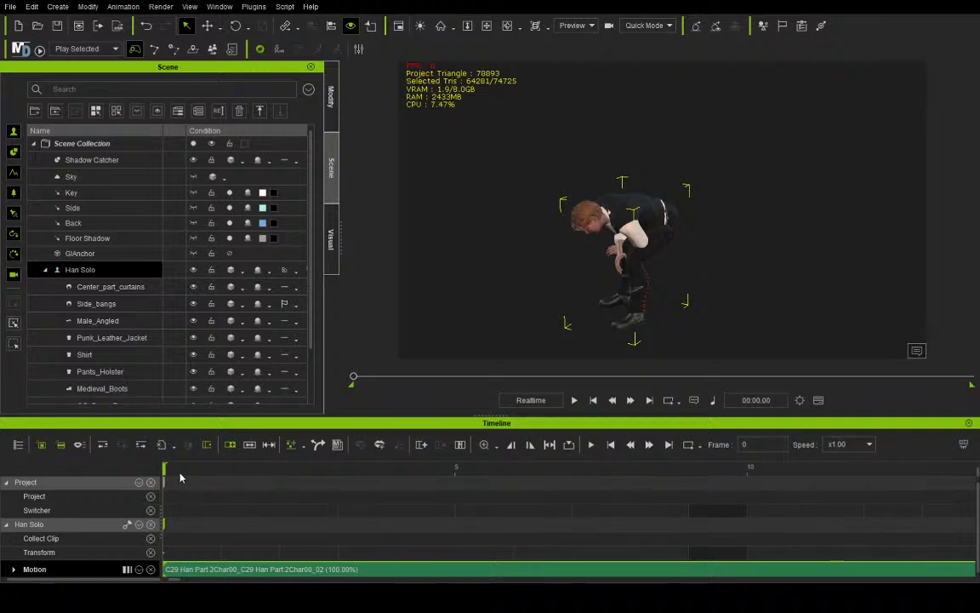
Start Edit Motion Layer on Han Solo with a close view of the upper body and hide the bone overlay
{"action": "left_click", "coordinate": [484, 27]}
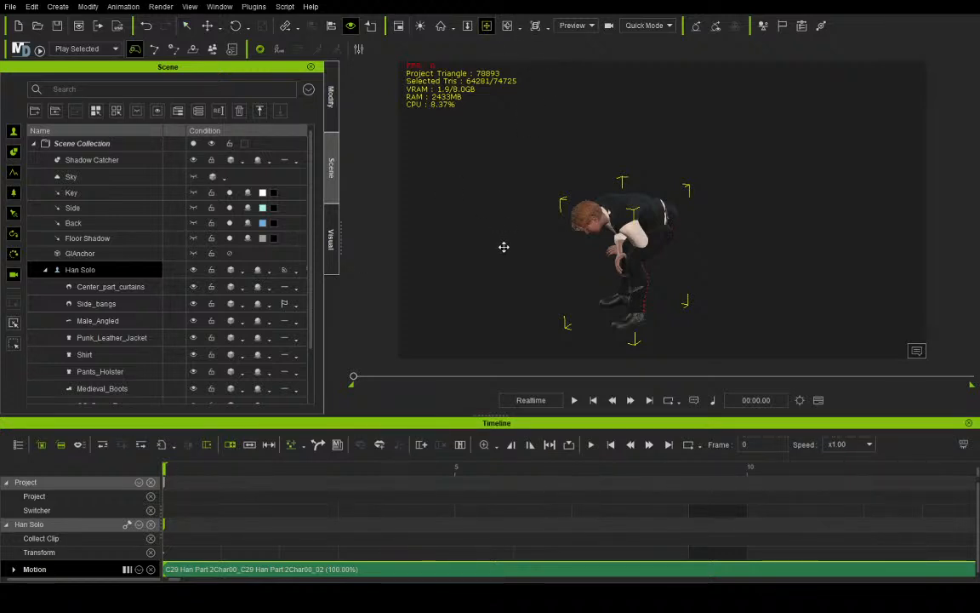
{"action": "left_click_drag", "start_coordinate": [503, 245], "coordinate": [719, 202]}
{"action": "scroll", "coordinate": [620, 238], "scroll_direction": "up", "scroll_amount": 8}
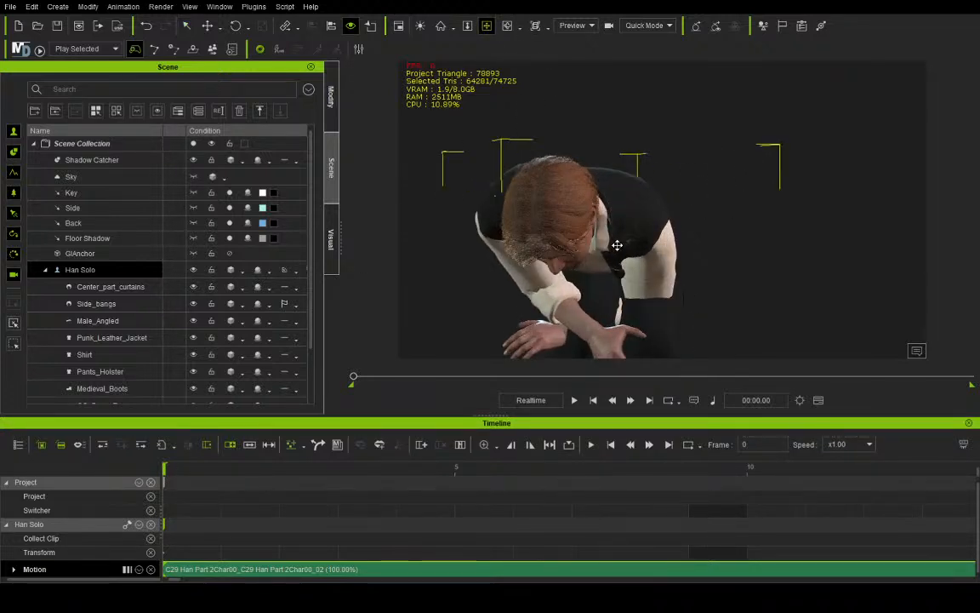
{"action": "left_click_drag", "start_coordinate": [617, 246], "coordinate": [462, 223]}
{"action": "left_click_drag", "start_coordinate": [601, 198], "coordinate": [485, 192]}
{"action": "left_click", "coordinate": [331, 110]}
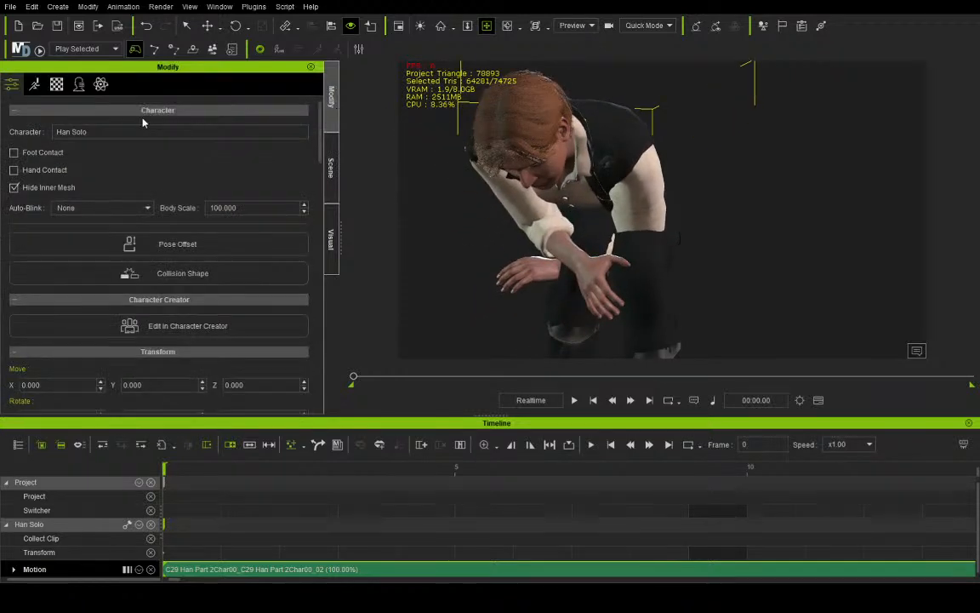
{"action": "left_click", "coordinate": [35, 85]}
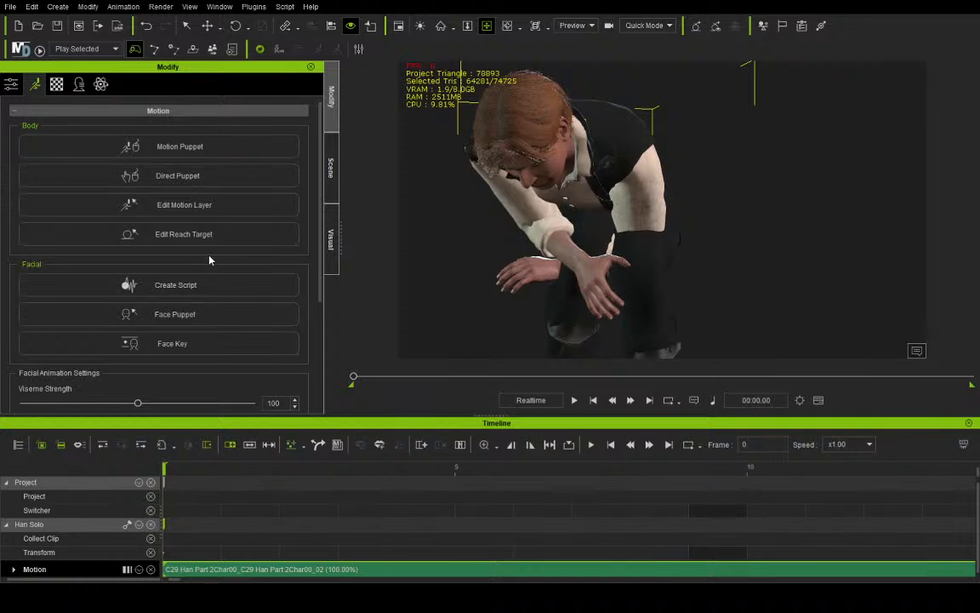
{"action": "left_click", "coordinate": [210, 218]}
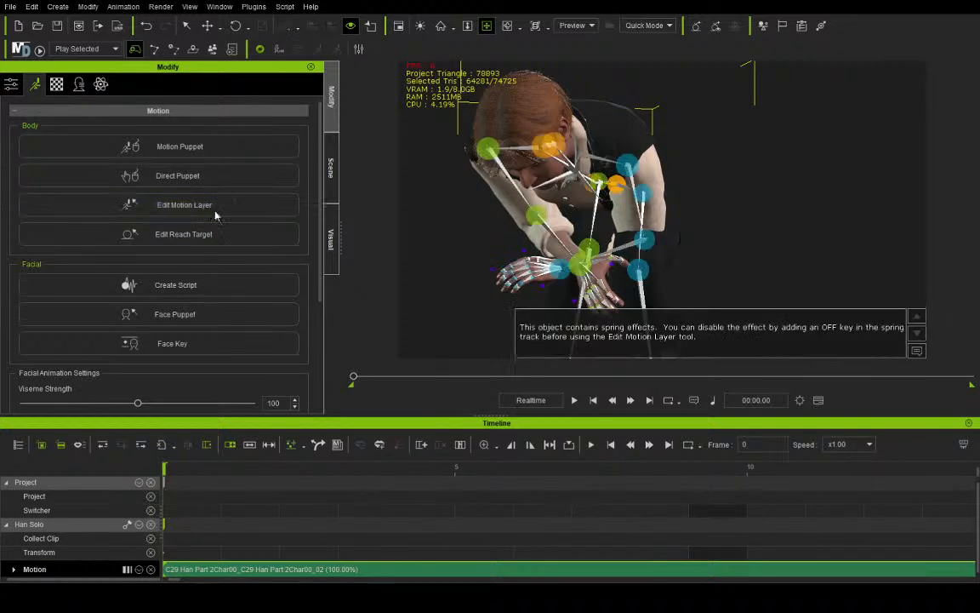
{"action": "left_click", "coordinate": [892, 343]}
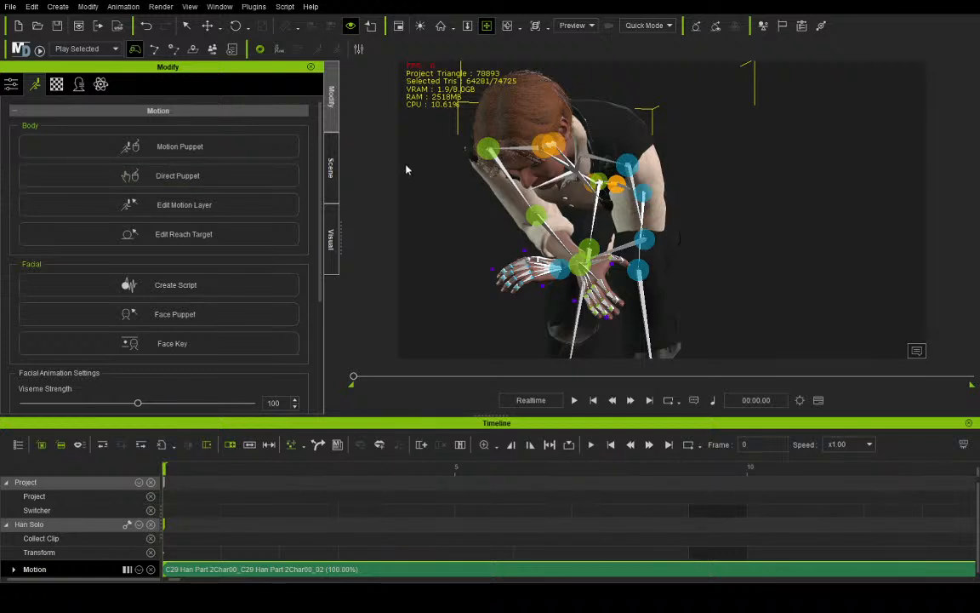
{"action": "key", "text": "shift+b"}
{"action": "key", "text": "shift+b"}
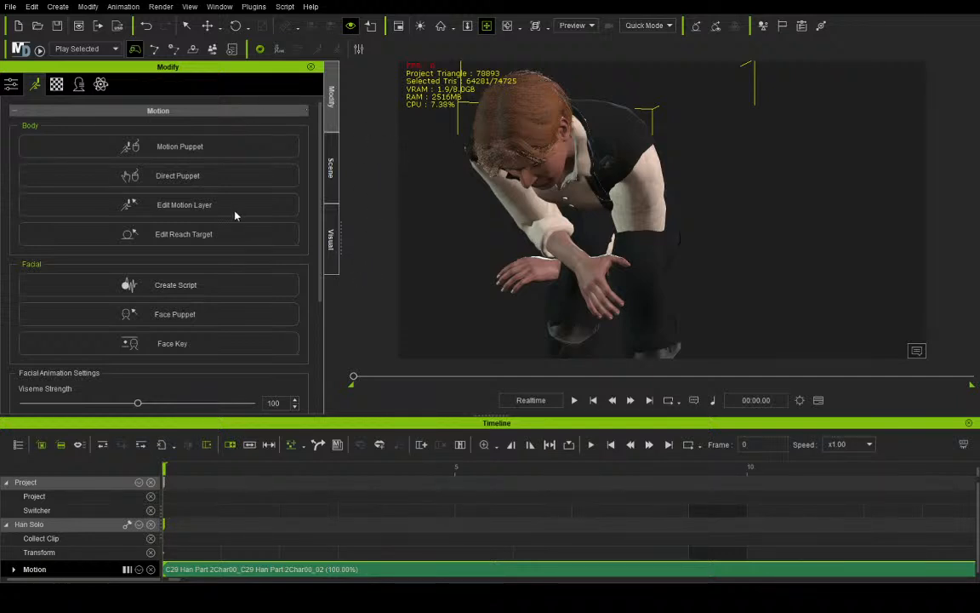
Move the character's left hand slightly inward and rotate the left upper arm so the forearm comes clear of the leg
{"action": "left_click", "coordinate": [206, 26]}
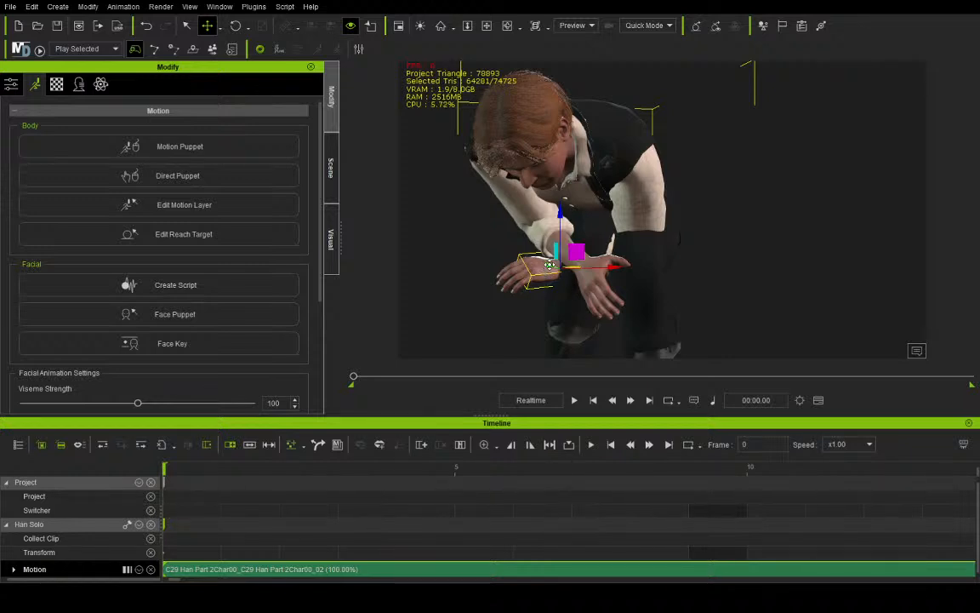
{"action": "left_click_drag", "start_coordinate": [551, 264], "coordinate": [572, 223]}
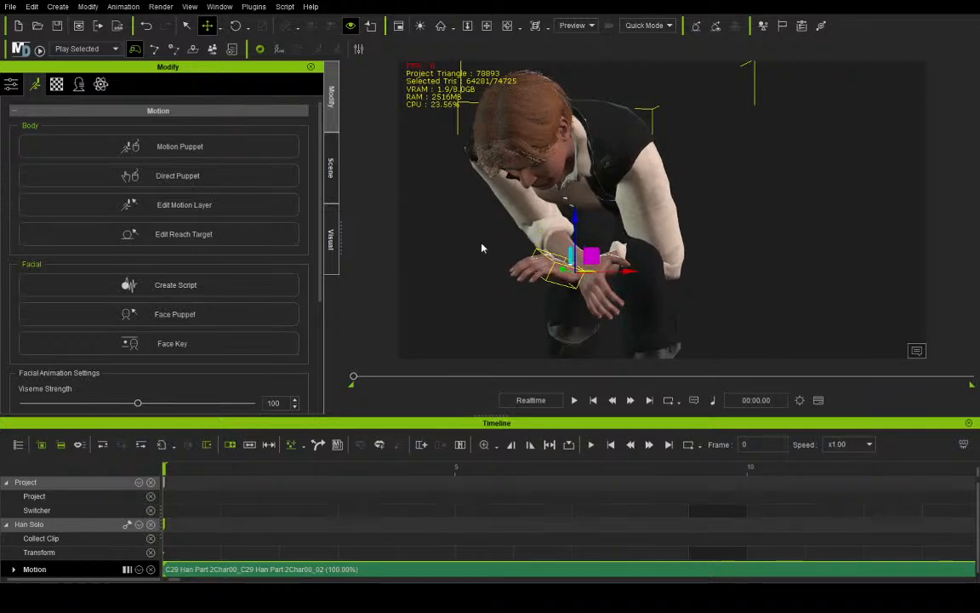
{"action": "left_click", "coordinate": [265, 249]}
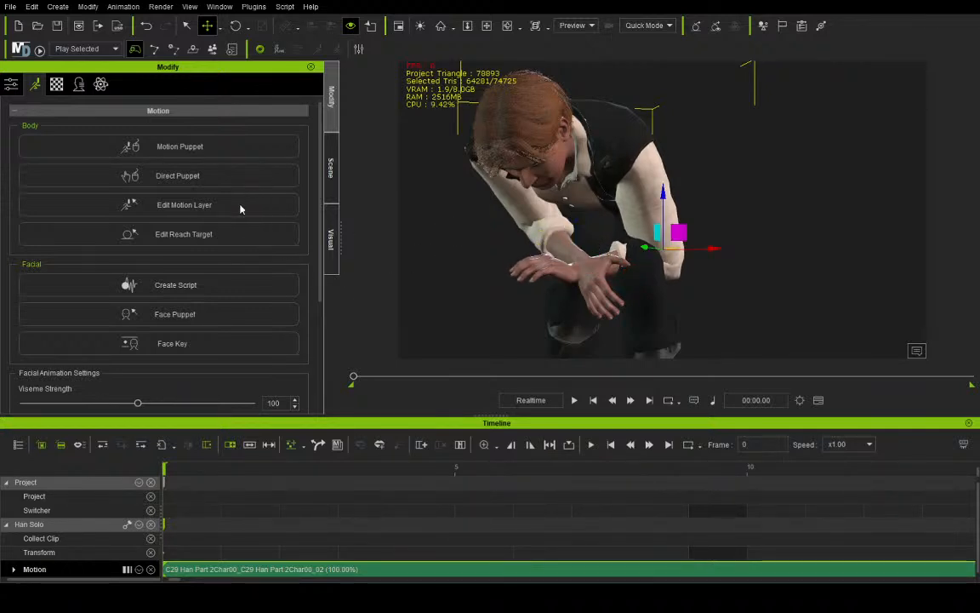
{"action": "left_click", "coordinate": [236, 26]}
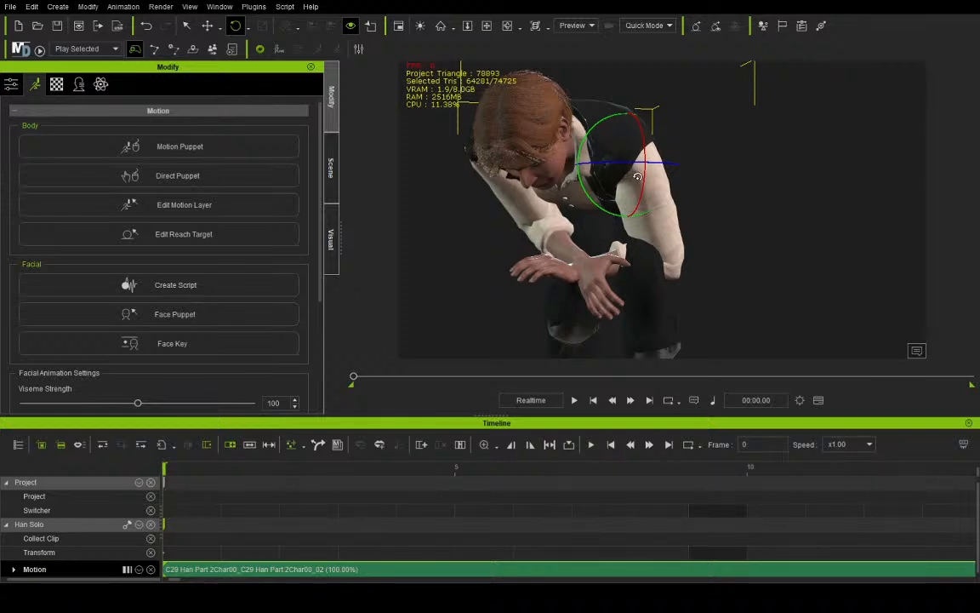
{"action": "mouse_move", "coordinate": [638, 176]}
{"action": "left_mouse_down"}
{"action": "mouse_move", "coordinate": [607, 190]}
{"action": "mouse_move", "coordinate": [588, 165]}
{"action": "mouse_move", "coordinate": [638, 185]}
{"action": "left_mouse_up"}
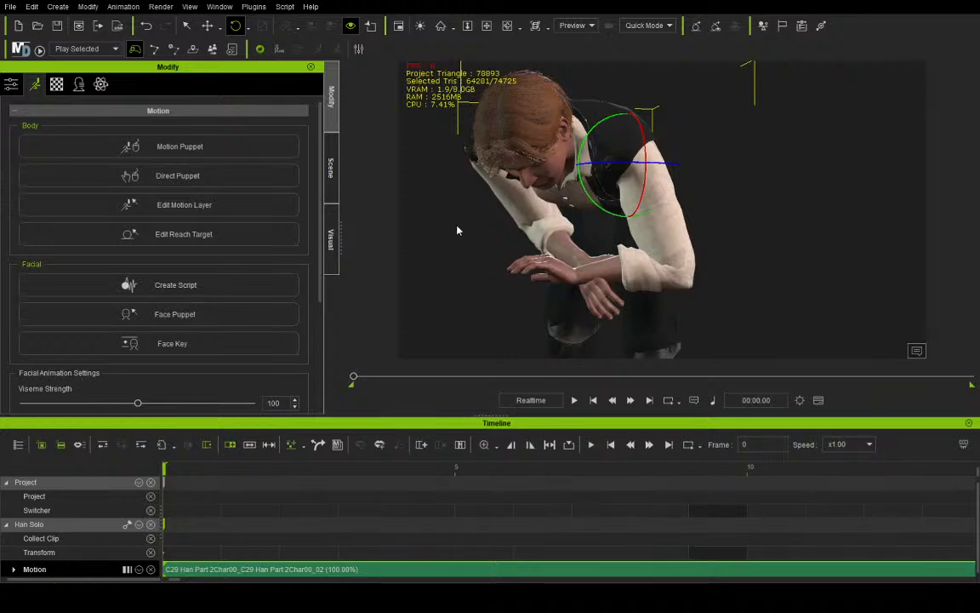
Rotate the character's right forearm upward so the right hand rests on the left forearm
{"action": "left_click", "coordinate": [521, 260]}
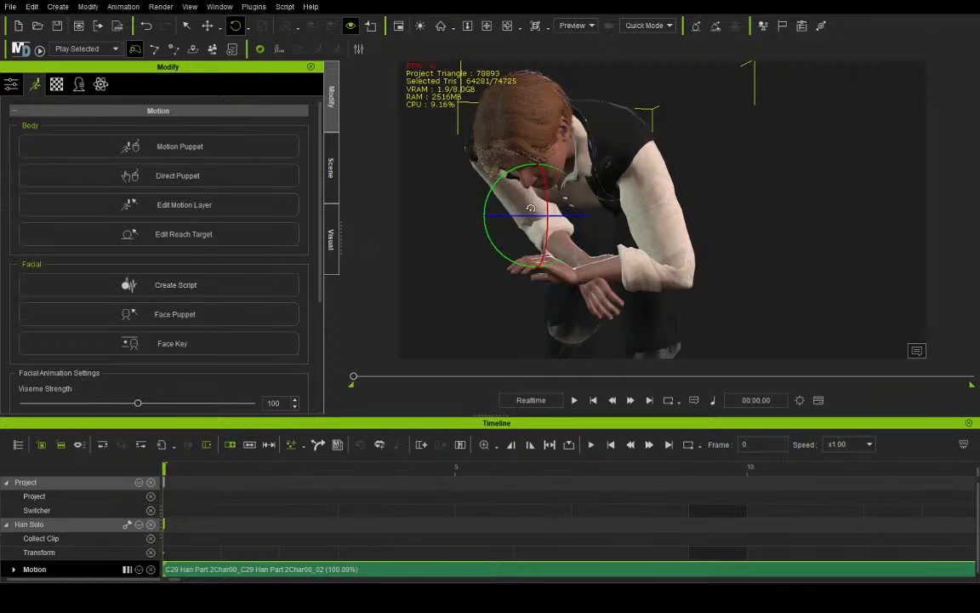
{"action": "left_click_drag", "start_coordinate": [530, 208], "coordinate": [532, 193]}
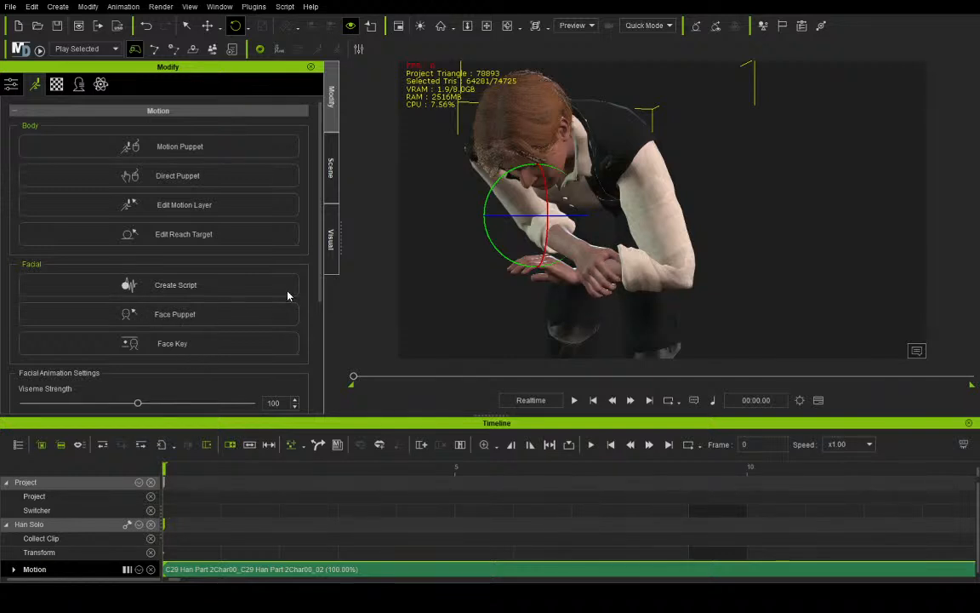
{"action": "left_click", "coordinate": [487, 28]}
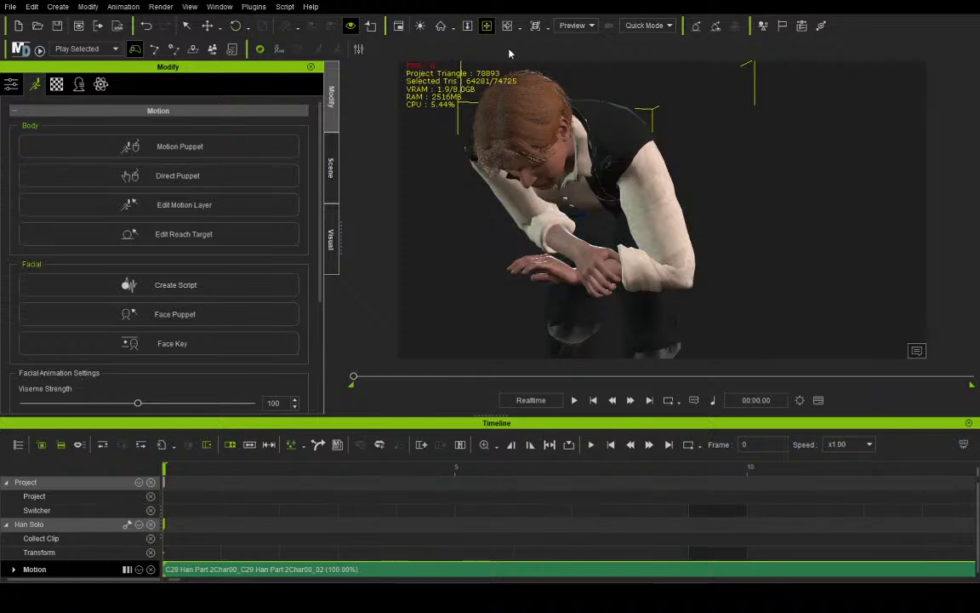
Examine the adjusted arm pose at frame 0 from the front, the side and further away
{"action": "left_click_drag", "start_coordinate": [625, 132], "coordinate": [511, 254]}
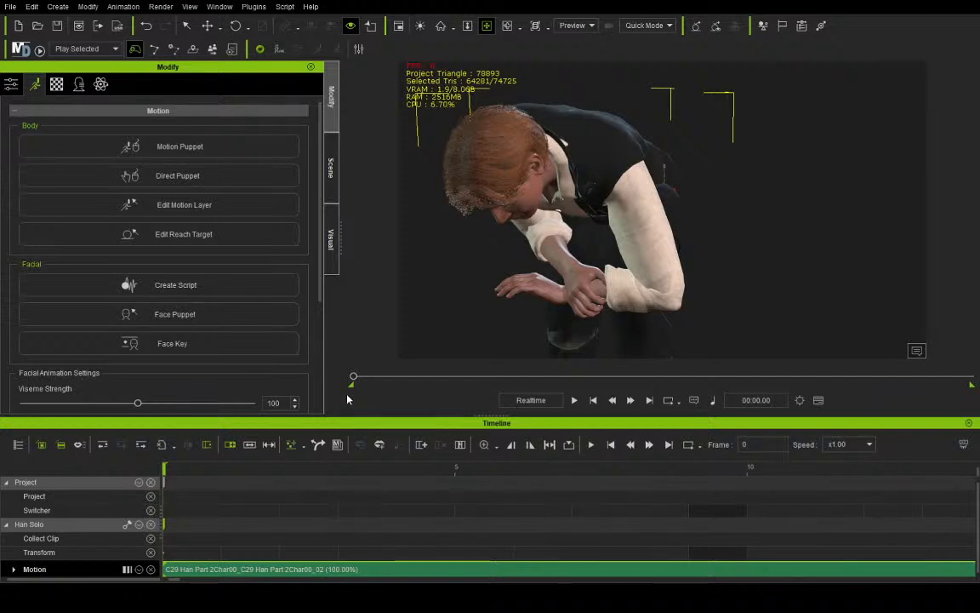
{"action": "scroll", "coordinate": [554, 176], "scroll_direction": "down", "scroll_amount": 6}
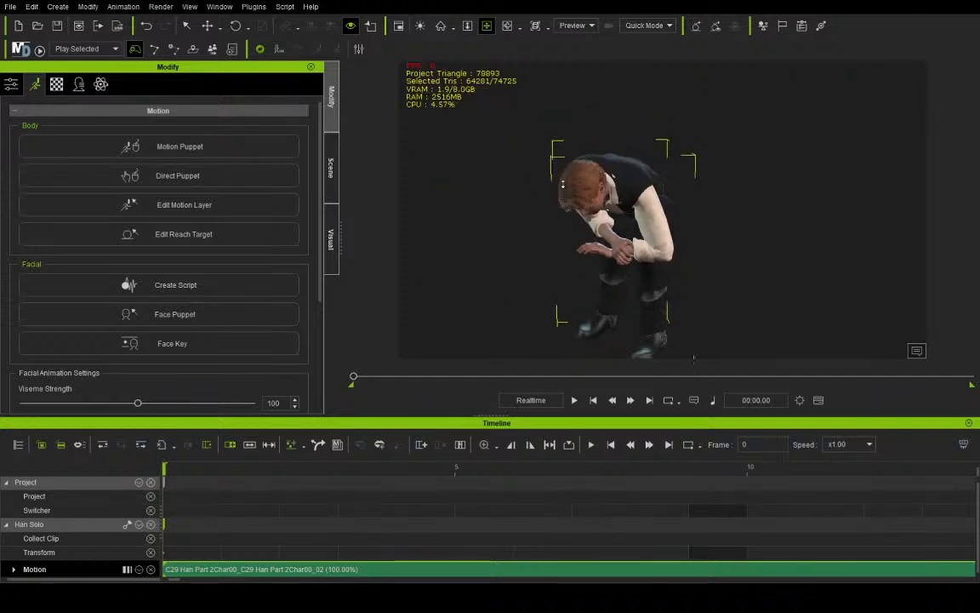
{"action": "scroll", "coordinate": [558, 179], "scroll_direction": "up", "scroll_amount": 3}
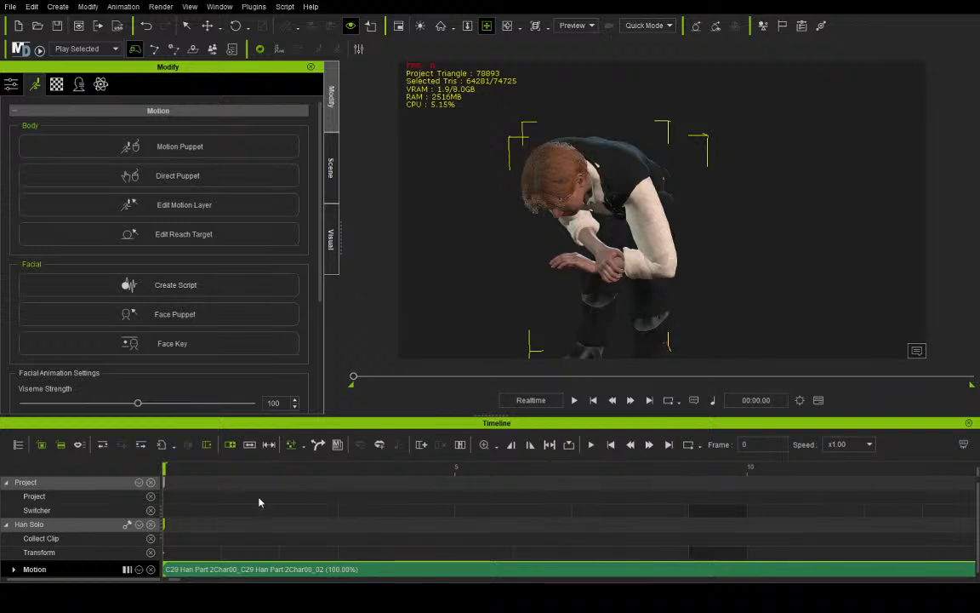
{"action": "left_click", "coordinate": [508, 25]}
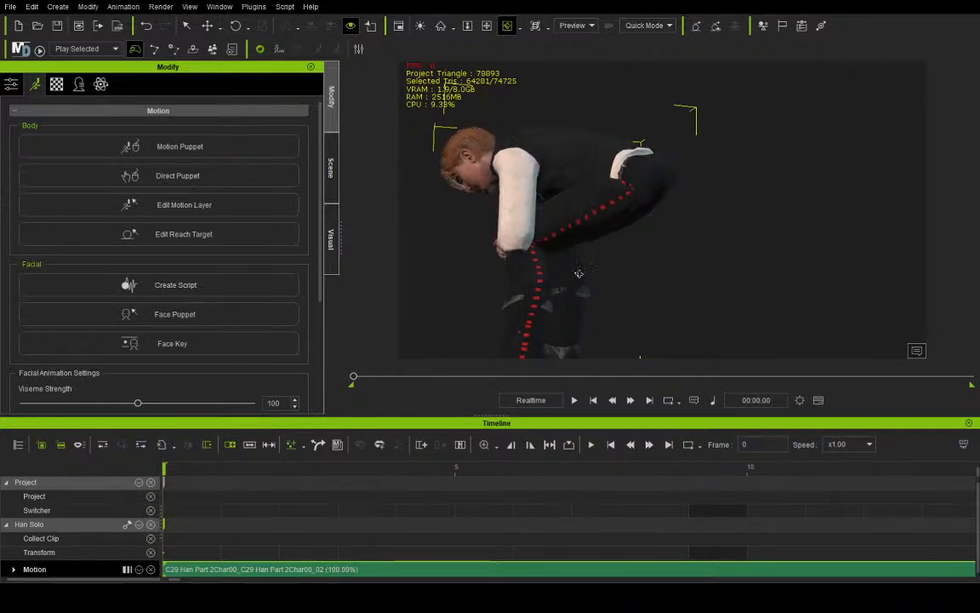
{"action": "right_click_drag", "start_coordinate": [515, 246], "coordinate": [769, 277]}
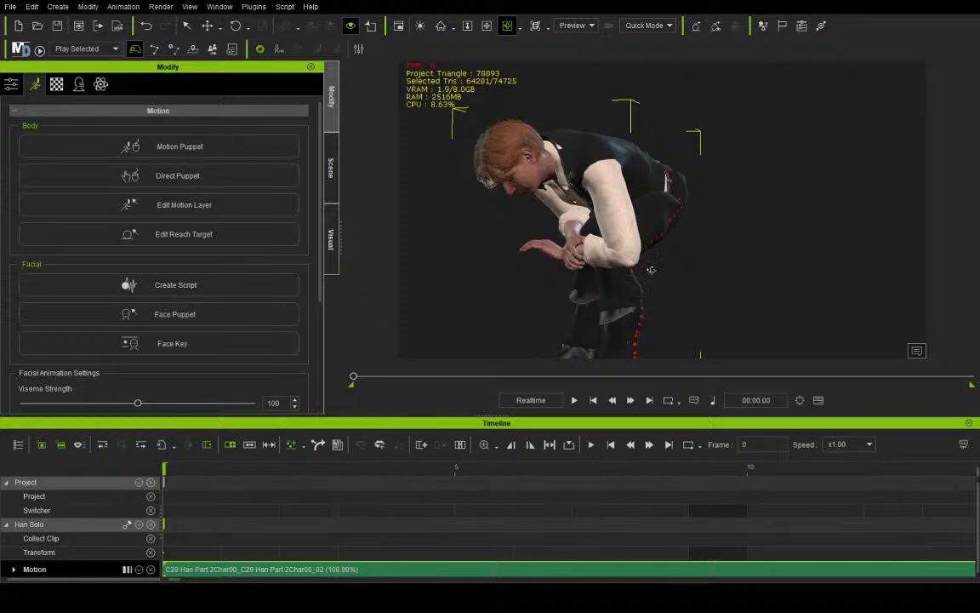
{"action": "left_click_drag", "start_coordinate": [653, 267], "coordinate": [698, 280]}
{"action": "scroll", "coordinate": [694, 271], "scroll_direction": "down", "scroll_amount": 3}
{"action": "scroll", "coordinate": [691, 269], "scroll_direction": "down", "scroll_amount": 5}
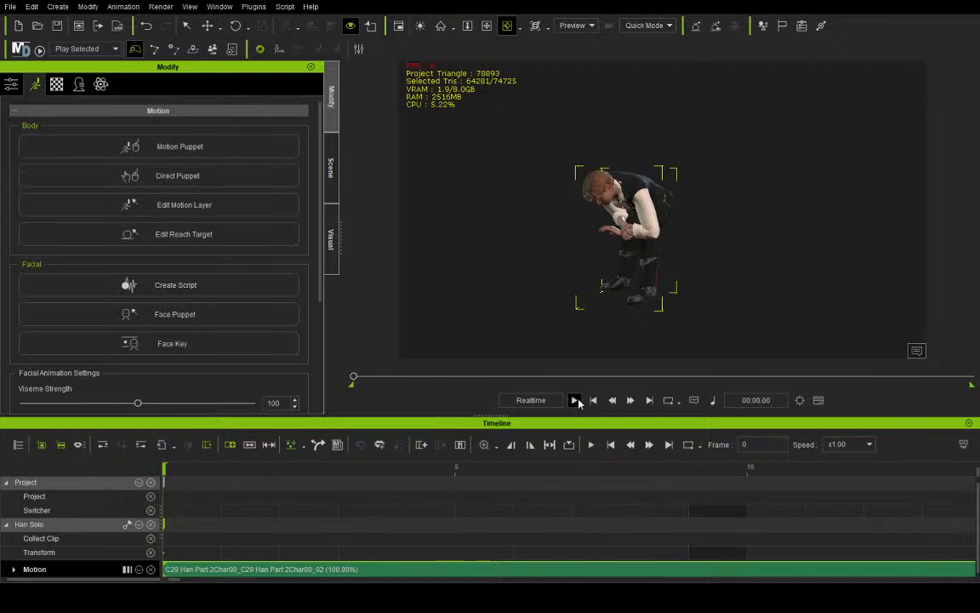
Play back the start of the motion to check the crossed arms, and return to frame 0
{"action": "left_click", "coordinate": [576, 401]}
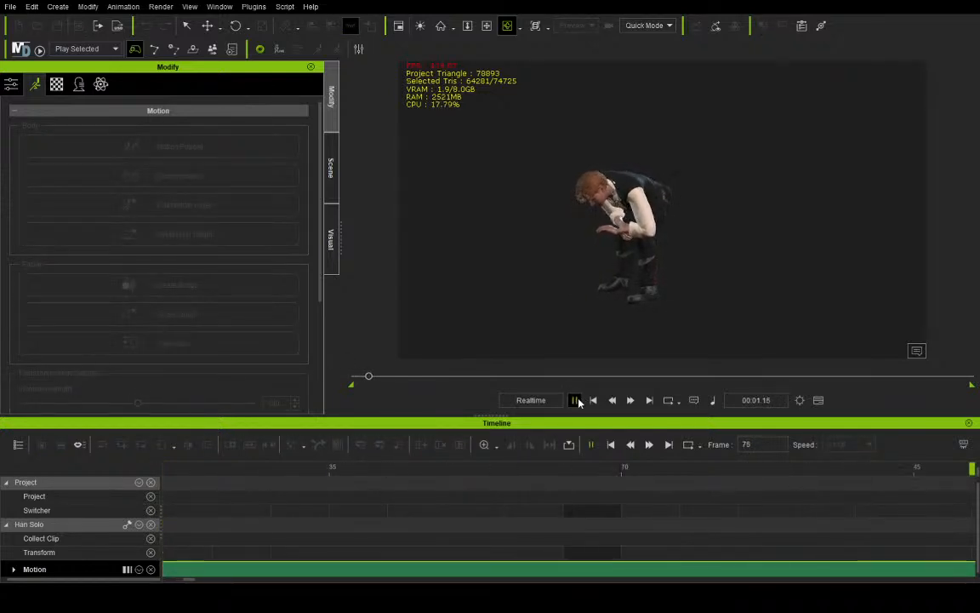
{"action": "left_click", "coordinate": [576, 401]}
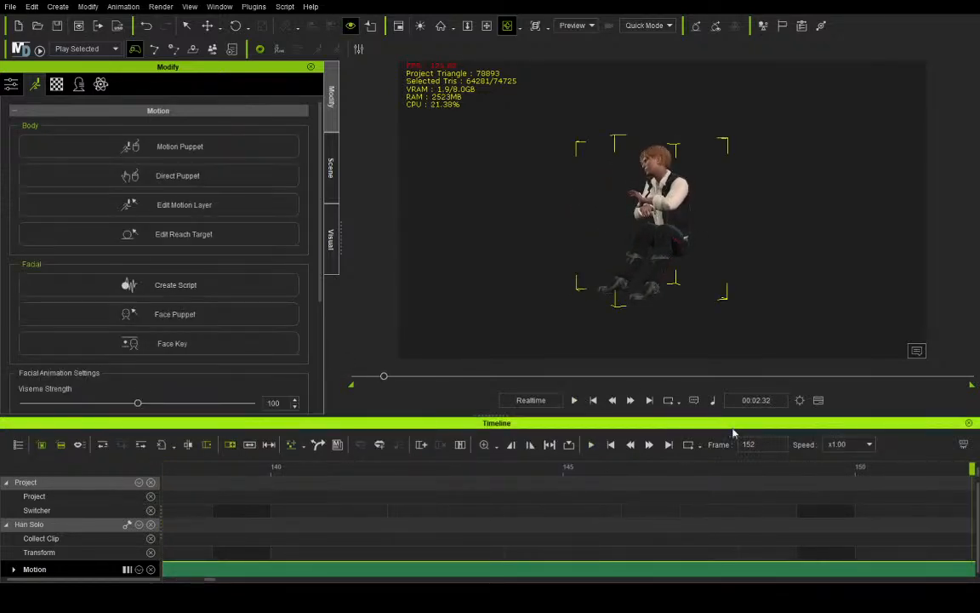
{"action": "left_click_drag", "start_coordinate": [881, 479], "coordinate": [330, 473]}
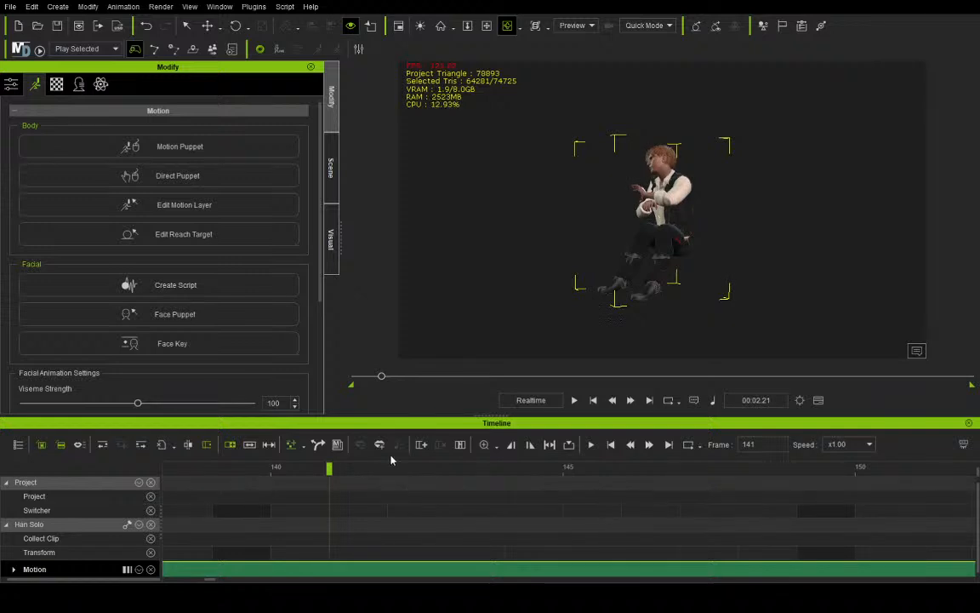
{"action": "left_click_drag", "start_coordinate": [384, 380], "coordinate": [293, 366]}
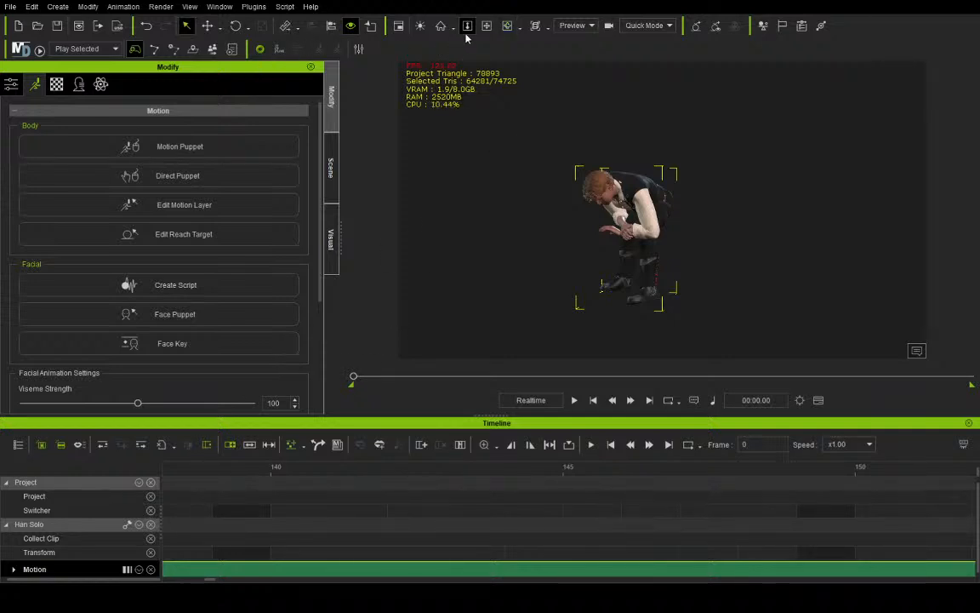
{"action": "left_click", "coordinate": [505, 28]}
{"action": "left_click_drag", "start_coordinate": [569, 200], "coordinate": [626, 210]}
{"action": "mouse_move", "coordinate": [626, 209]}
{"action": "right_mouse_down"}
{"action": "mouse_move", "coordinate": [628, 222]}
{"action": "mouse_move", "coordinate": [614, 226]}
{"action": "right_mouse_up"}
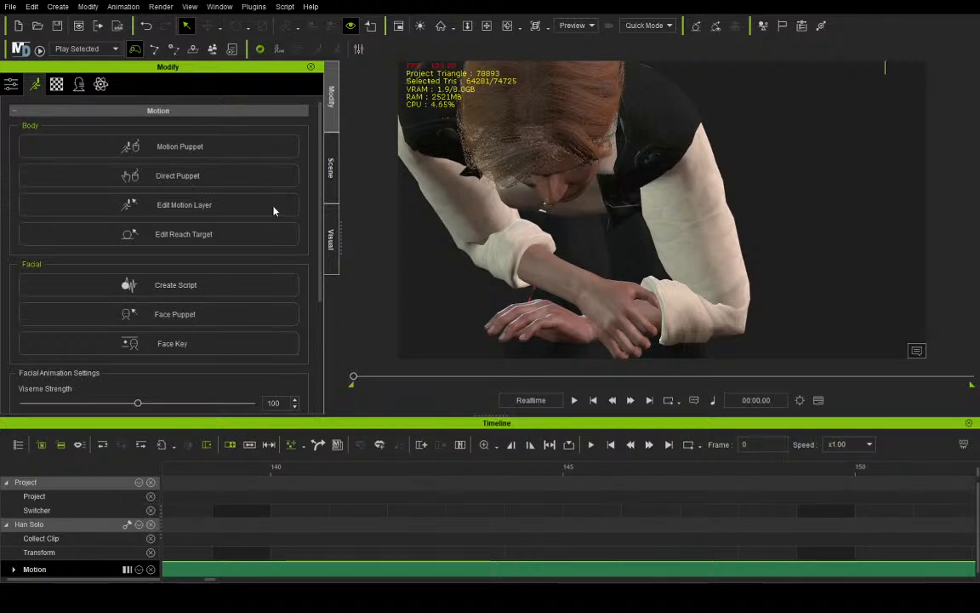
{"action": "left_click", "coordinate": [552, 319]}
{"action": "left_click", "coordinate": [579, 323]}
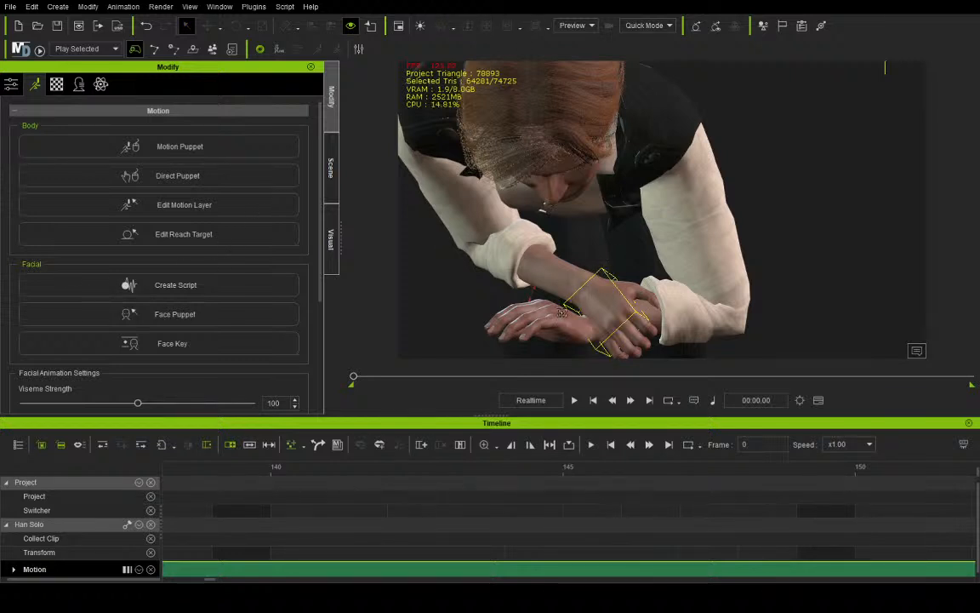
{"action": "key", "text": "w"}
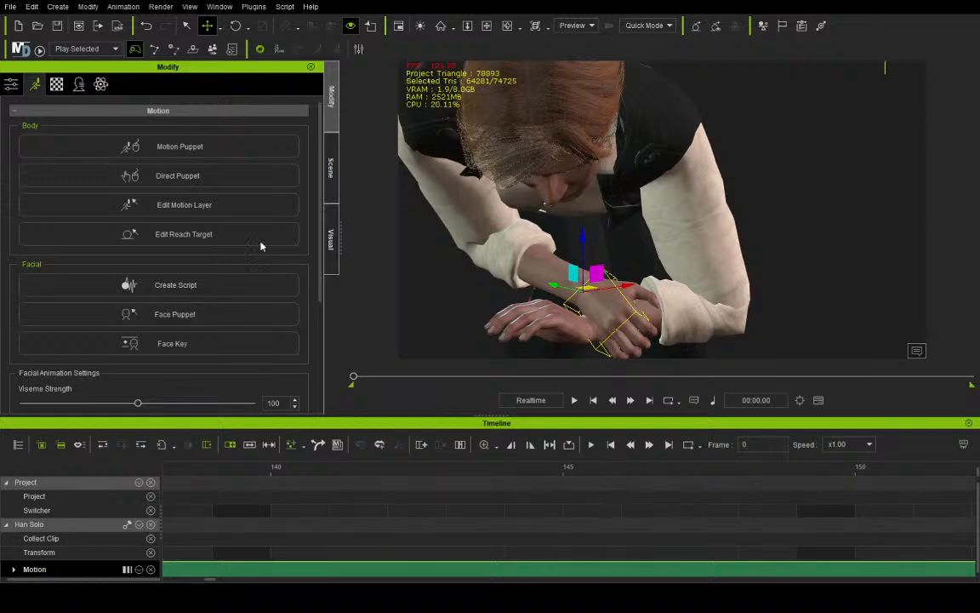
{"action": "left_click", "coordinate": [381, 139]}
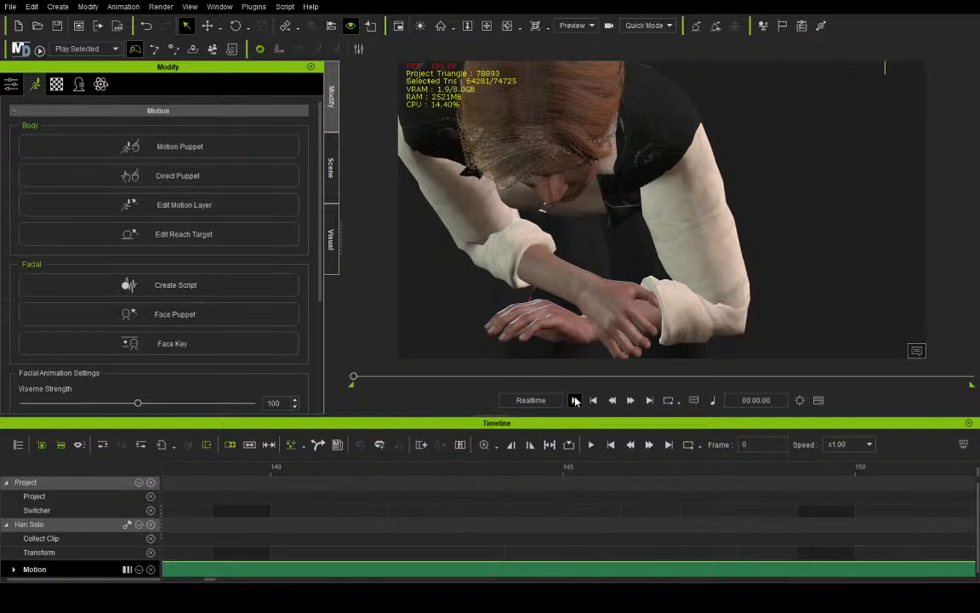
Play the motion from frame 0 to frame 224 and examine the crossed hands up close
{"action": "left_click", "coordinate": [576, 400]}
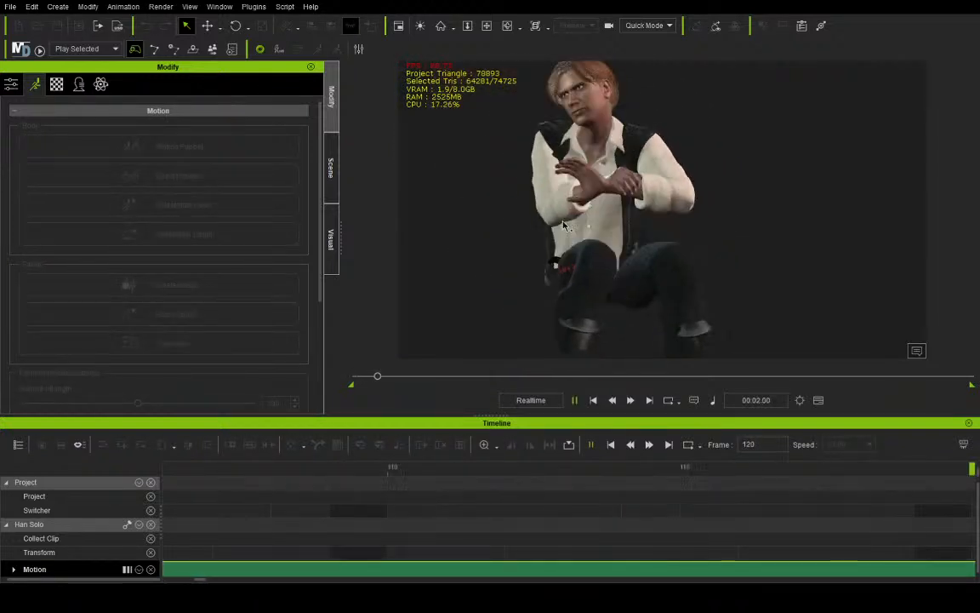
{"action": "left_click", "coordinate": [574, 401]}
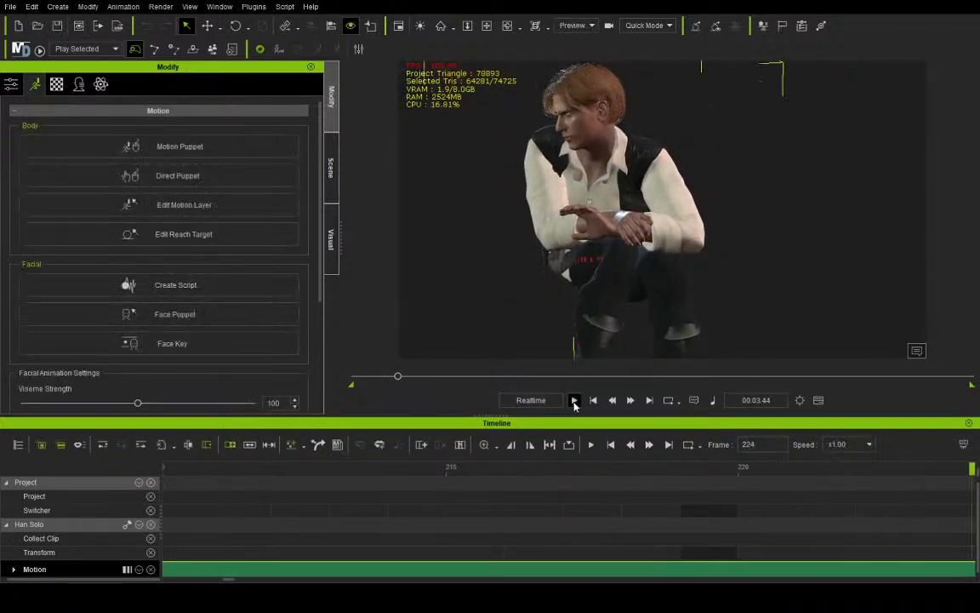
{"action": "left_click", "coordinate": [507, 27]}
{"action": "left_click_drag", "start_coordinate": [563, 252], "coordinate": [601, 279]}
{"action": "scroll", "coordinate": [627, 259], "scroll_direction": "up", "scroll_amount": 3}
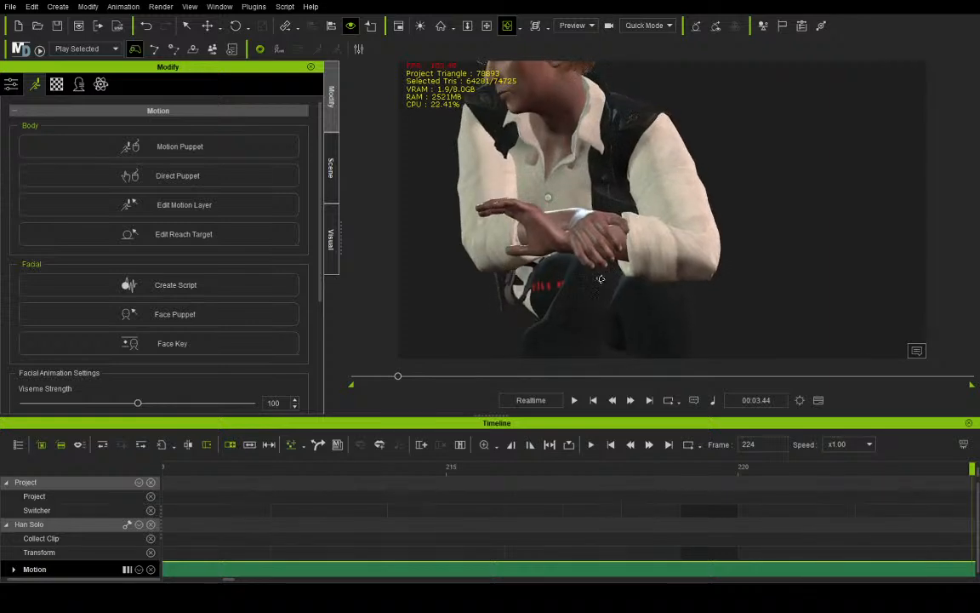
At frame 131, use Edit Motion Layer to move the character's right knee outward, away from the left leg
{"action": "scroll", "coordinate": [544, 481], "scroll_direction": "down", "scroll_amount": 10}
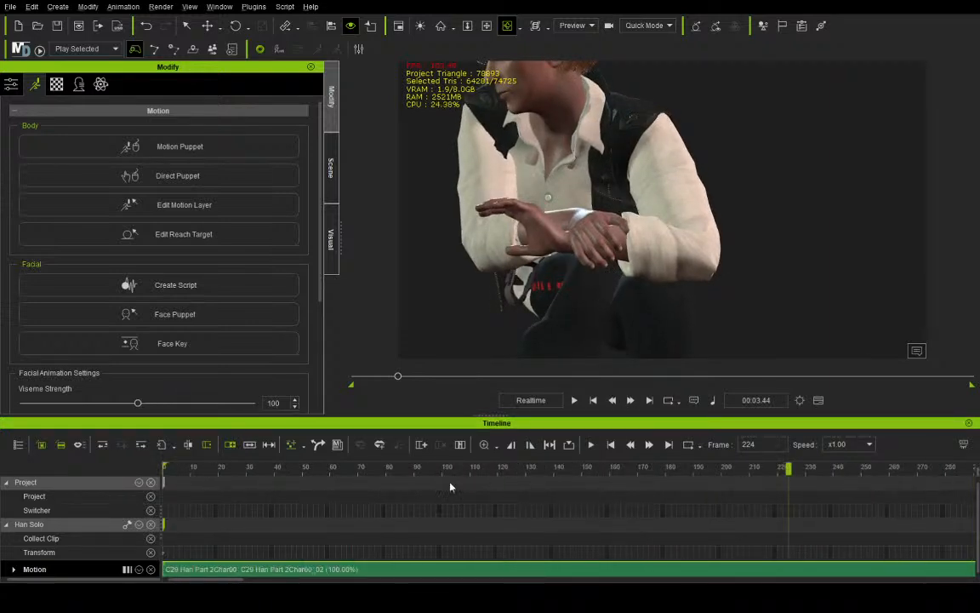
{"action": "left_click_drag", "start_coordinate": [348, 469], "coordinate": [320, 466]}
{"action": "scroll", "coordinate": [565, 273], "scroll_direction": "down", "scroll_amount": 4}
{"action": "left_click", "coordinate": [226, 204]}
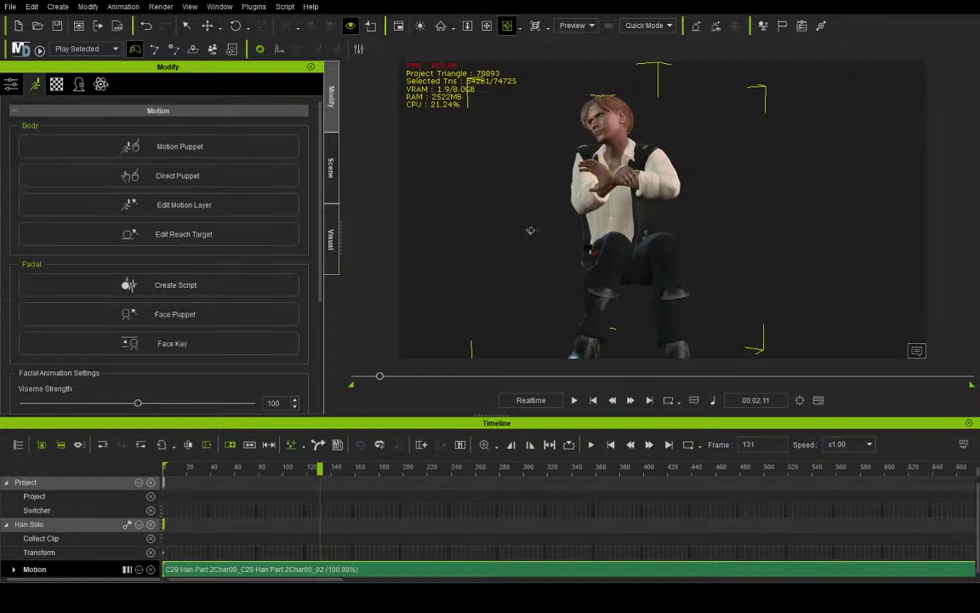
{"action": "left_click", "coordinate": [207, 25]}
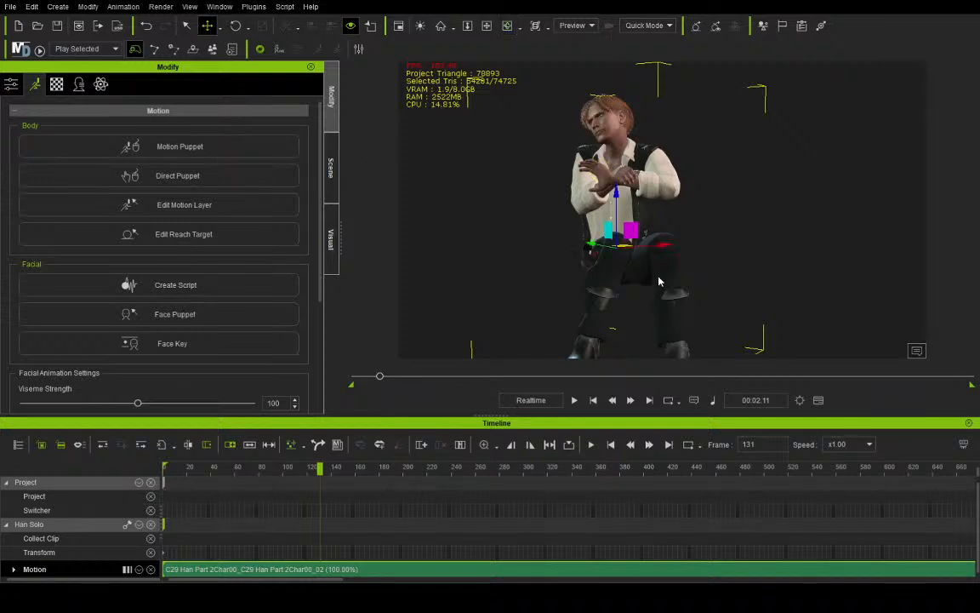
{"action": "left_click_drag", "start_coordinate": [624, 246], "coordinate": [587, 245]}
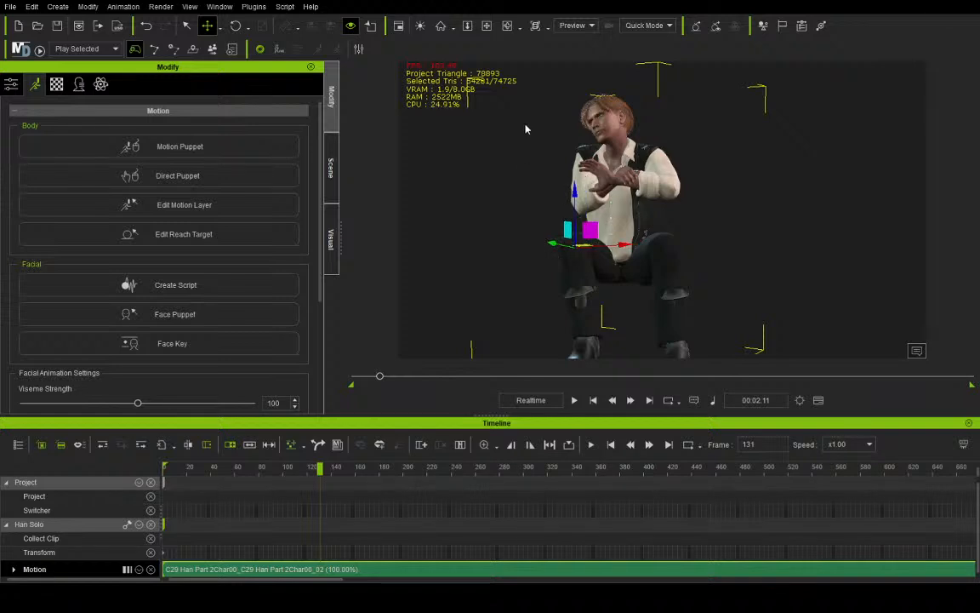
Play the motion from frame 0 to frame 455 in a side view to check the spread legs
{"action": "left_click", "coordinate": [508, 27]}
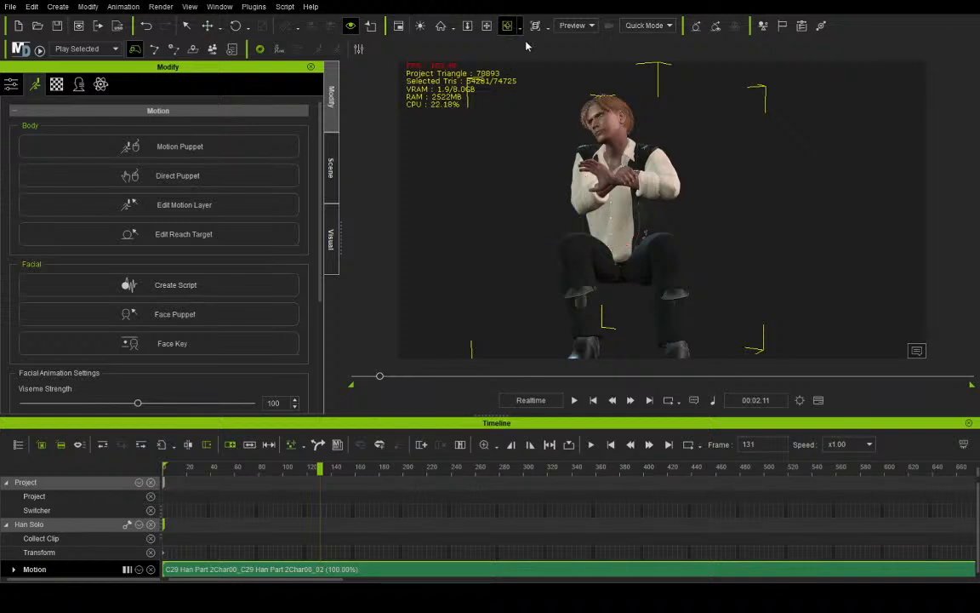
{"action": "left_click_drag", "start_coordinate": [562, 143], "coordinate": [429, 214]}
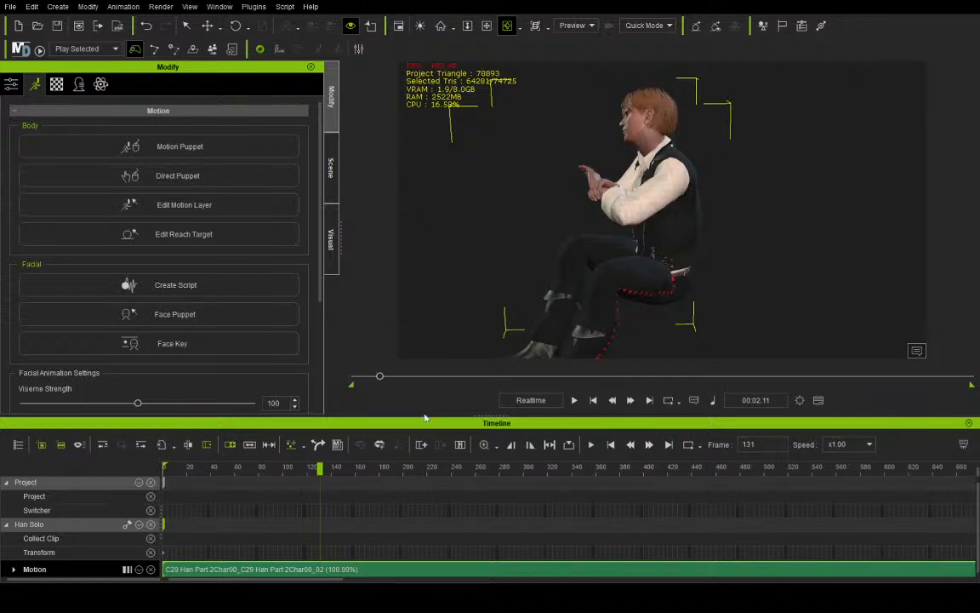
{"action": "left_click_drag", "start_coordinate": [379, 376], "coordinate": [350, 375]}
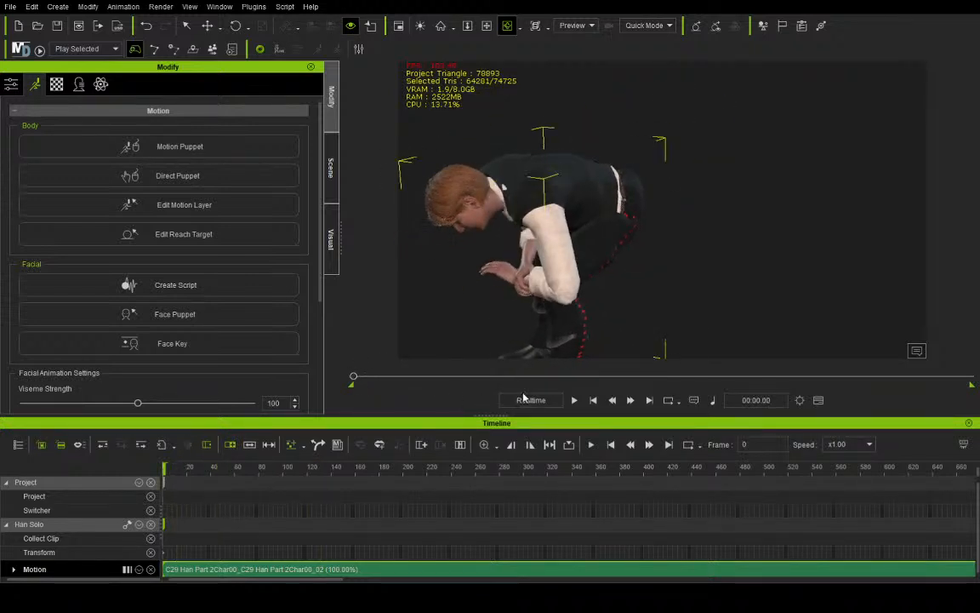
{"action": "left_click", "coordinate": [573, 400]}
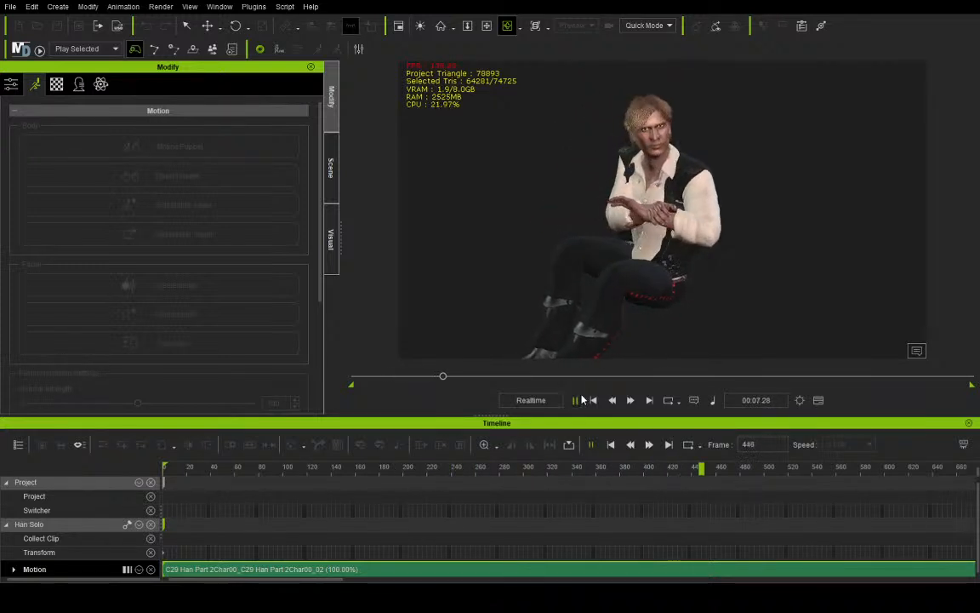
{"action": "left_click", "coordinate": [575, 400]}
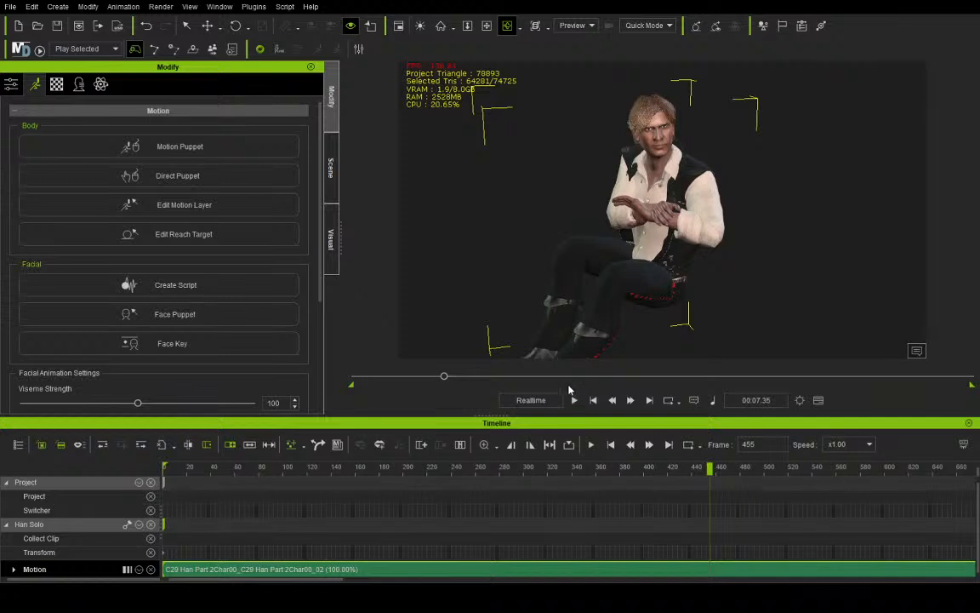
At frame 455, use Edit Motion Layer to move the character's crossed hands sideways toward the right leg and down onto the lap
{"action": "left_click_drag", "start_coordinate": [511, 94], "coordinate": [570, 135]}
{"action": "scroll", "coordinate": [570, 135], "scroll_direction": "up", "scroll_amount": 3}
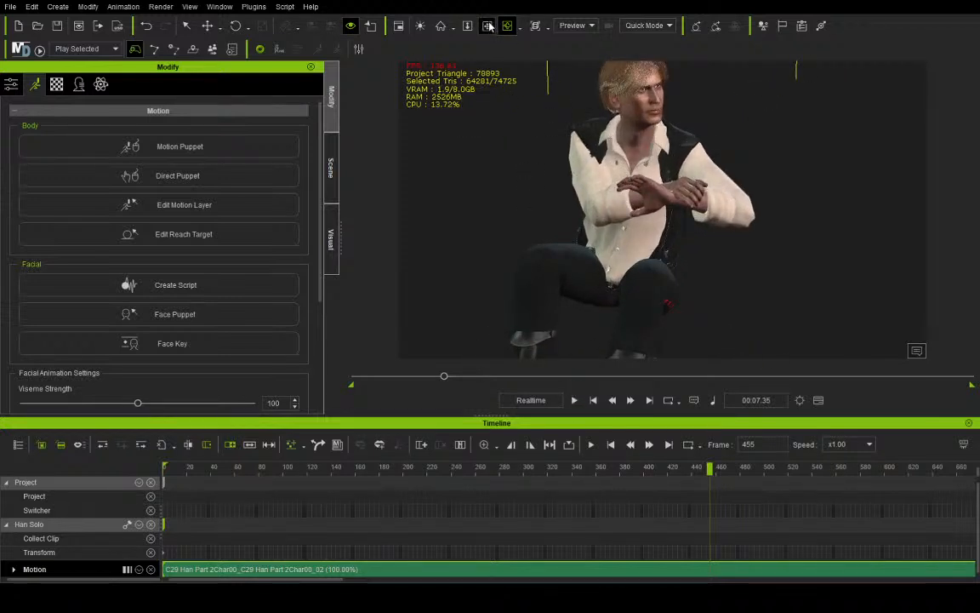
{"action": "left_click", "coordinate": [487, 28]}
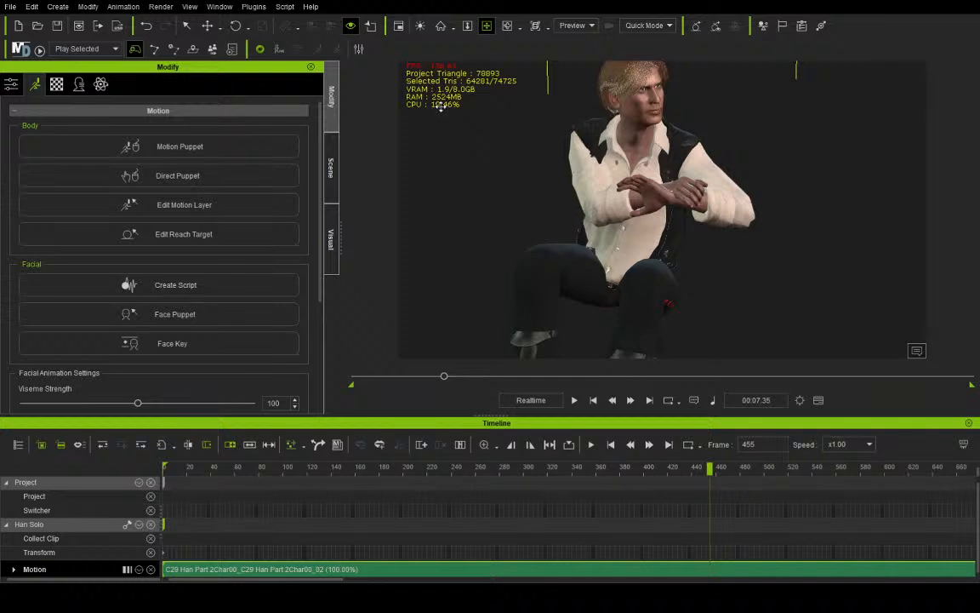
{"action": "mouse_move", "coordinate": [660, 123]}
{"action": "right_mouse_down"}
{"action": "mouse_move", "coordinate": [577, 142]}
{"action": "mouse_move", "coordinate": [589, 121]}
{"action": "mouse_move", "coordinate": [580, 114]}
{"action": "right_mouse_up"}
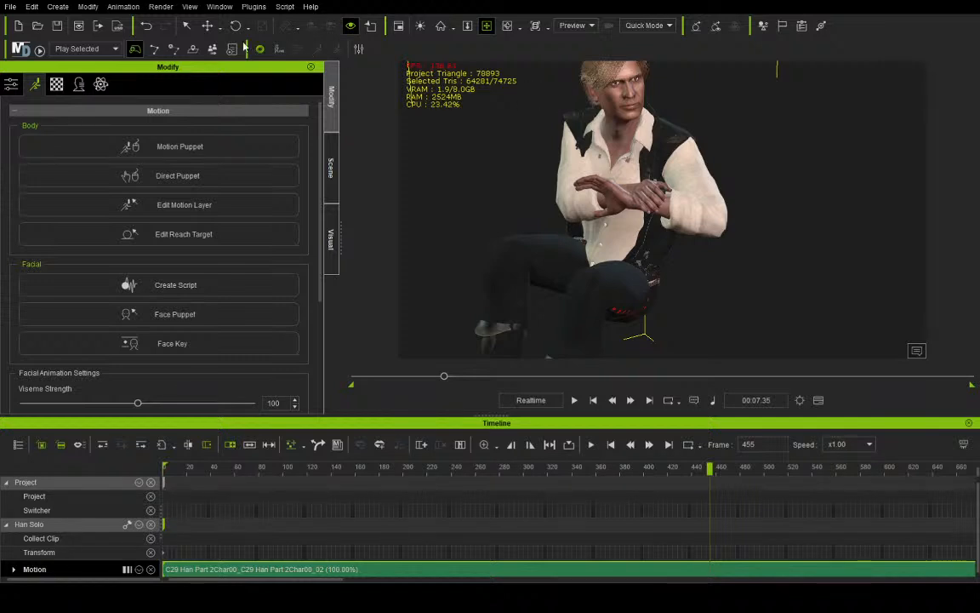
{"action": "left_click", "coordinate": [207, 25]}
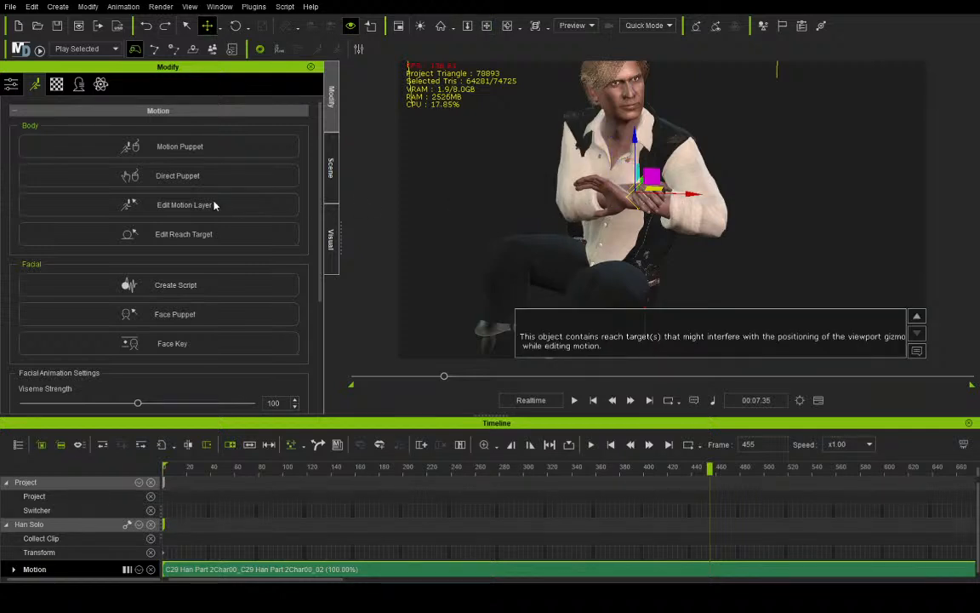
{"action": "left_click_drag", "start_coordinate": [648, 195], "coordinate": [611, 193]}
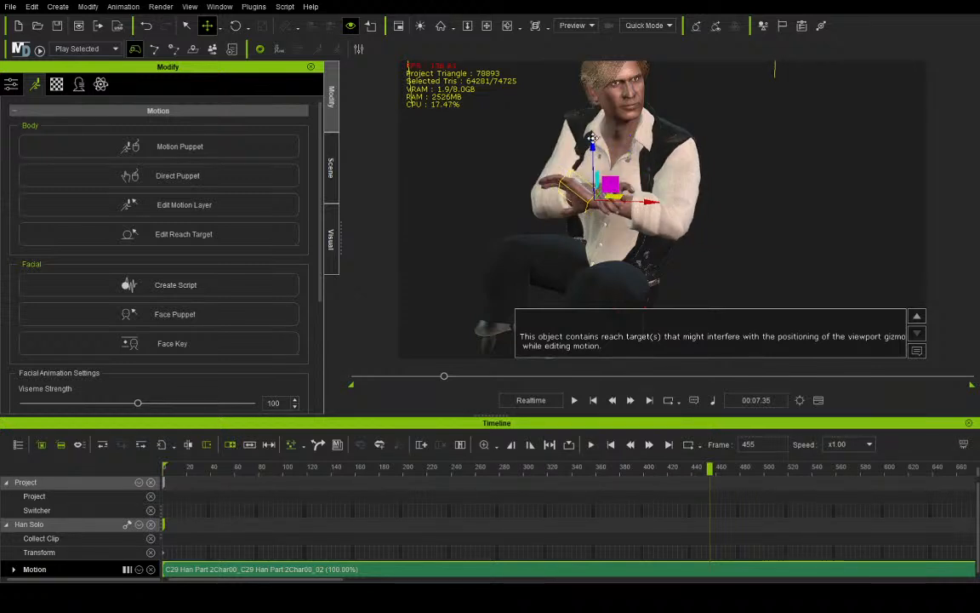
{"action": "left_click_drag", "start_coordinate": [591, 138], "coordinate": [594, 195]}
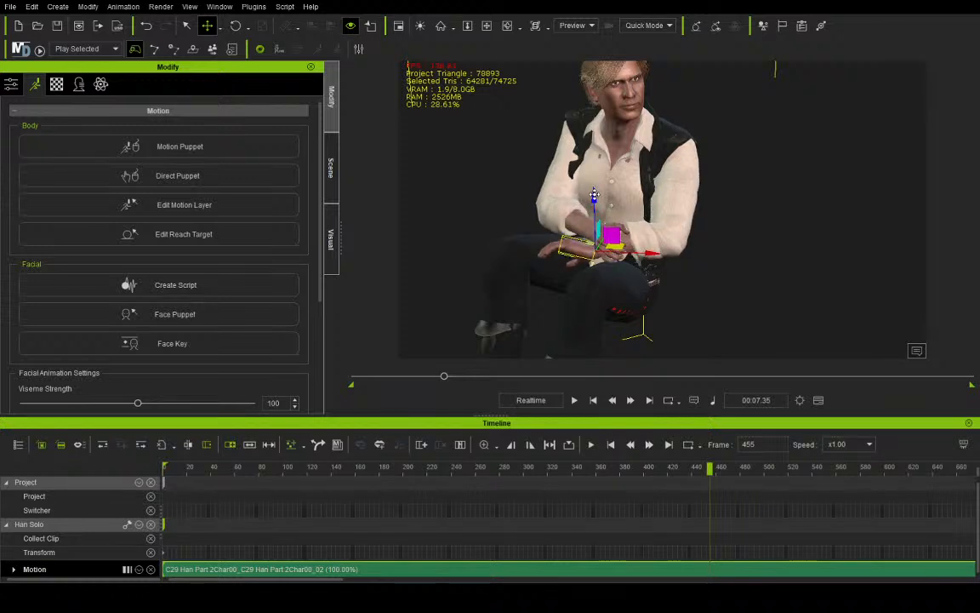
{"action": "left_click_drag", "start_coordinate": [611, 238], "coordinate": [608, 242]}
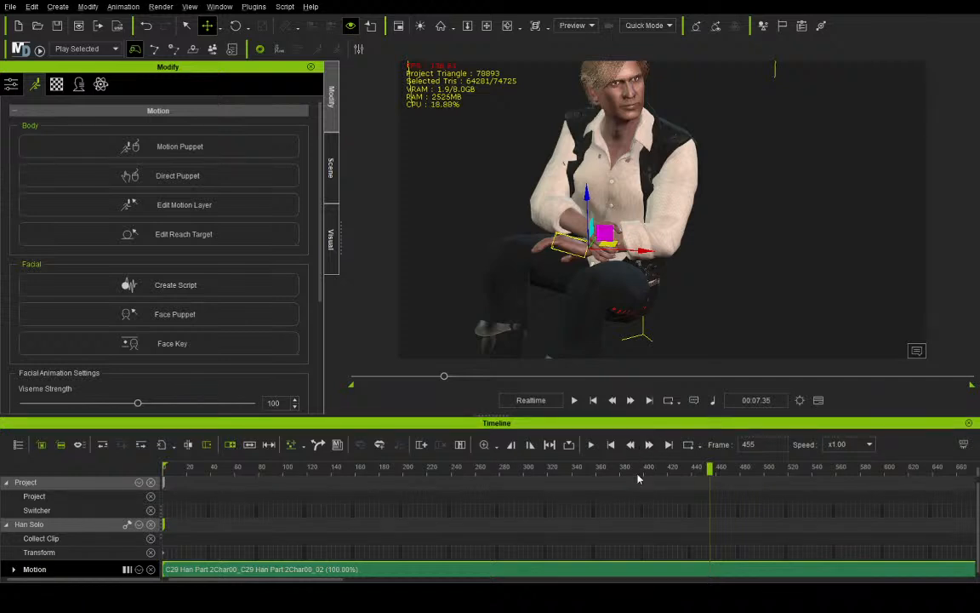
At frame 233, use Edit Motion Layer to raise the character's crossed hands and left elbow slightly
{"action": "scroll", "coordinate": [640, 498], "scroll_direction": "down", "scroll_amount": 3}
{"action": "left_click_drag", "start_coordinate": [387, 468], "coordinate": [94, 464]}
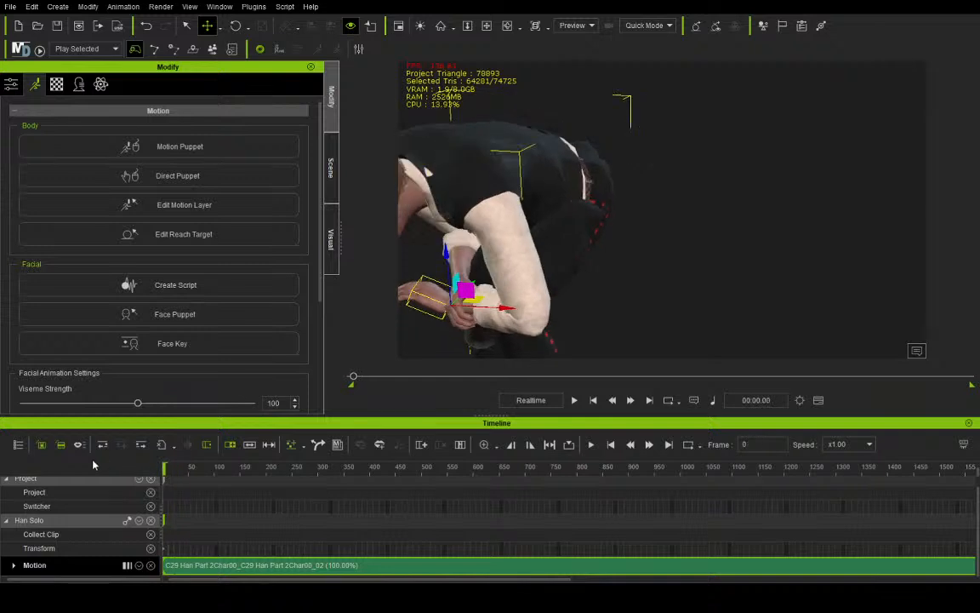
{"action": "left_click", "coordinate": [575, 401]}
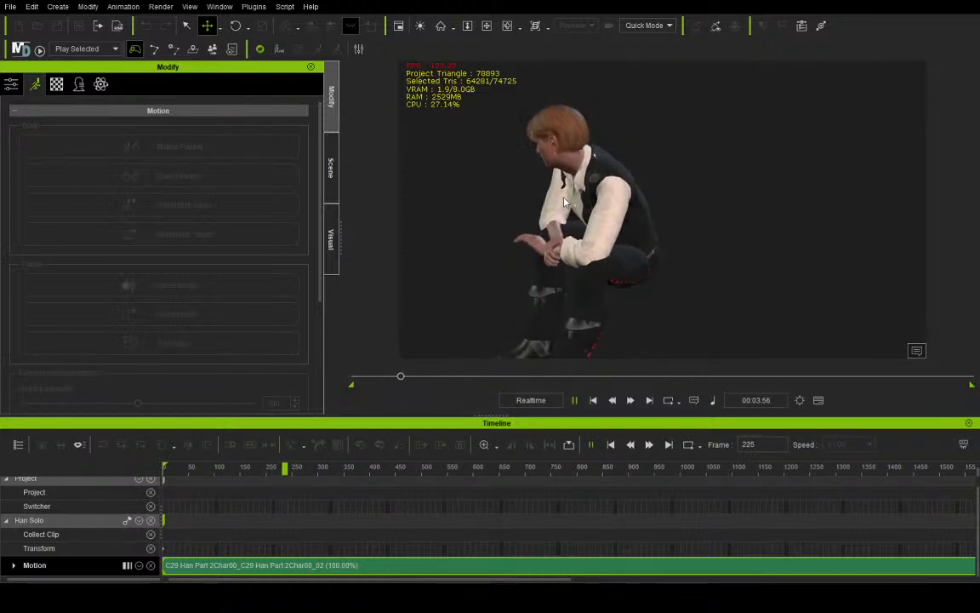
{"action": "left_click", "coordinate": [575, 400]}
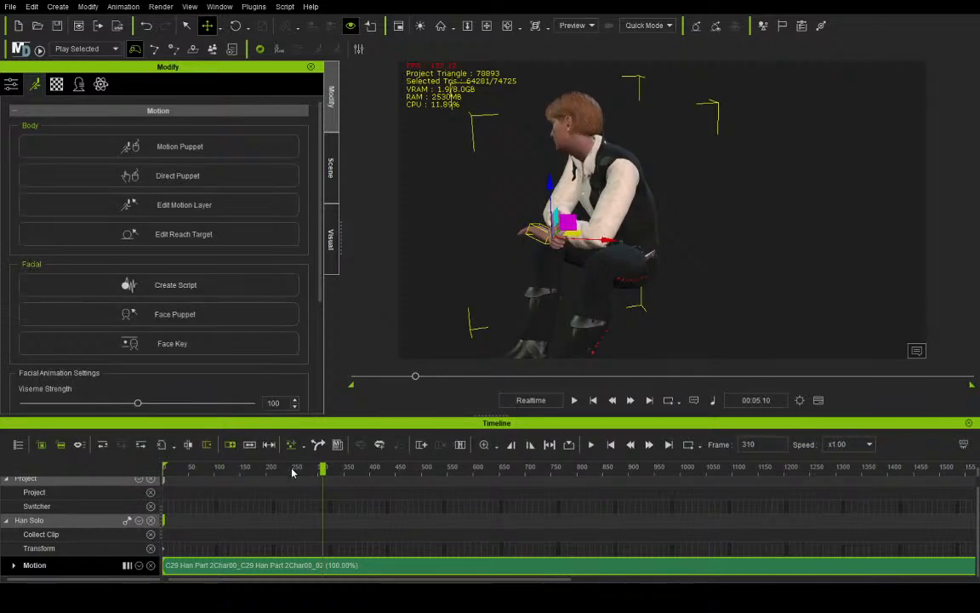
{"action": "mouse_move", "coordinate": [292, 473]}
{"action": "left_mouse_down"}
{"action": "mouse_move", "coordinate": [269, 473]}
{"action": "mouse_move", "coordinate": [285, 474]}
{"action": "left_mouse_up"}
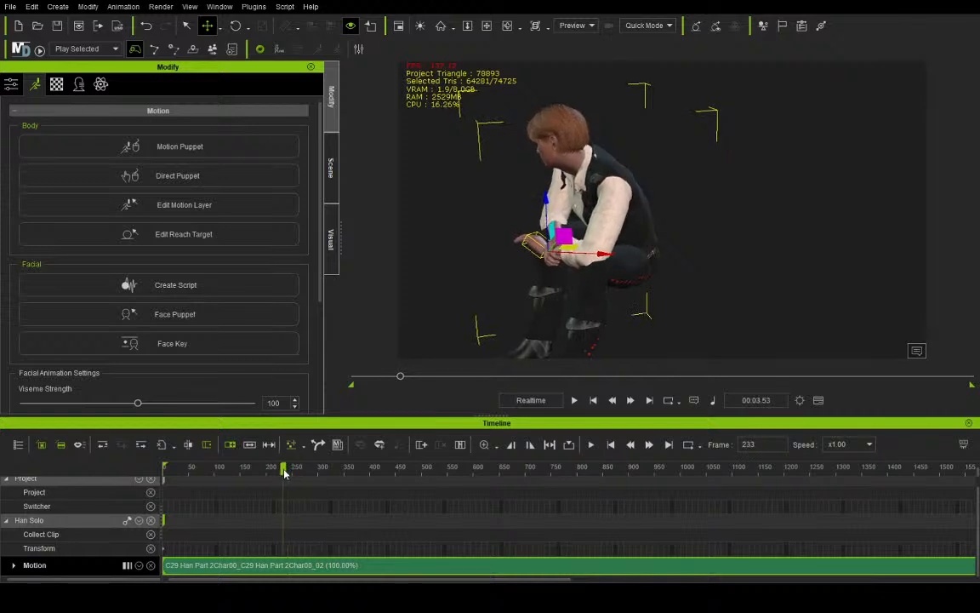
{"action": "left_click_drag", "start_coordinate": [548, 203], "coordinate": [546, 194]}
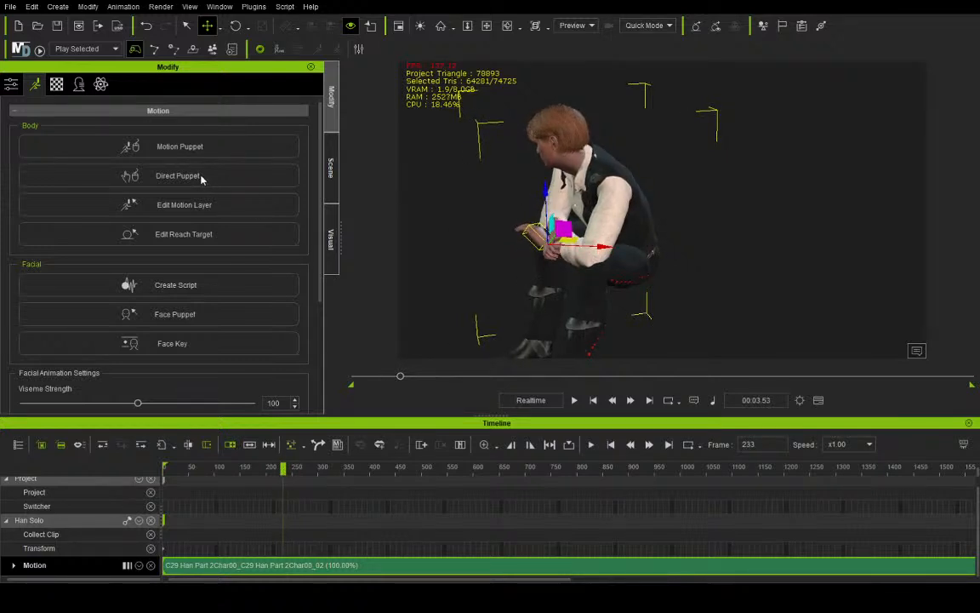
{"action": "left_click_drag", "start_coordinate": [596, 197], "coordinate": [591, 188]}
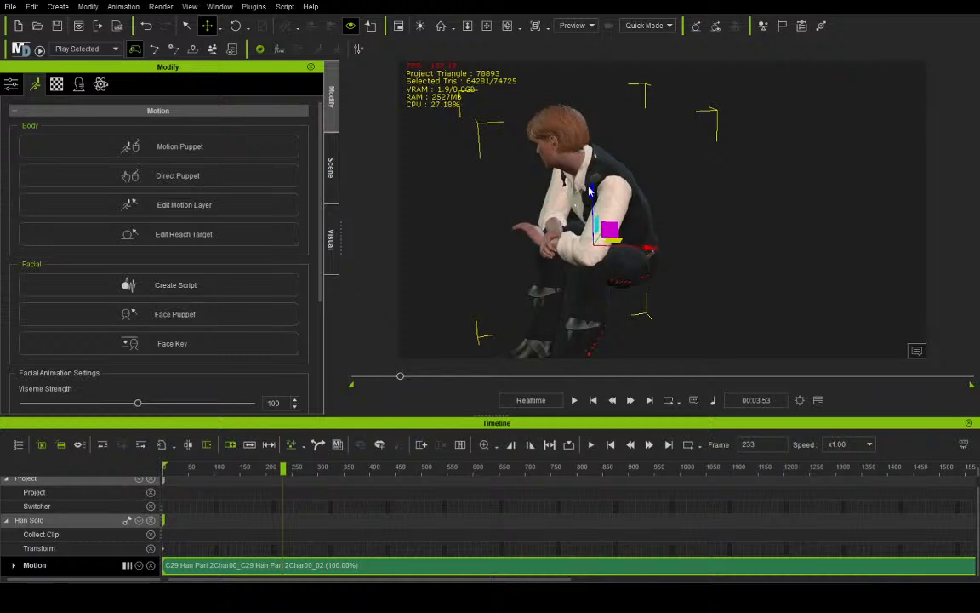
Play the motion from frame 0 to frame 965 in a side view to check the arms and legs
{"action": "left_click", "coordinate": [508, 27]}
{"action": "left_click_drag", "start_coordinate": [521, 149], "coordinate": [502, 196]}
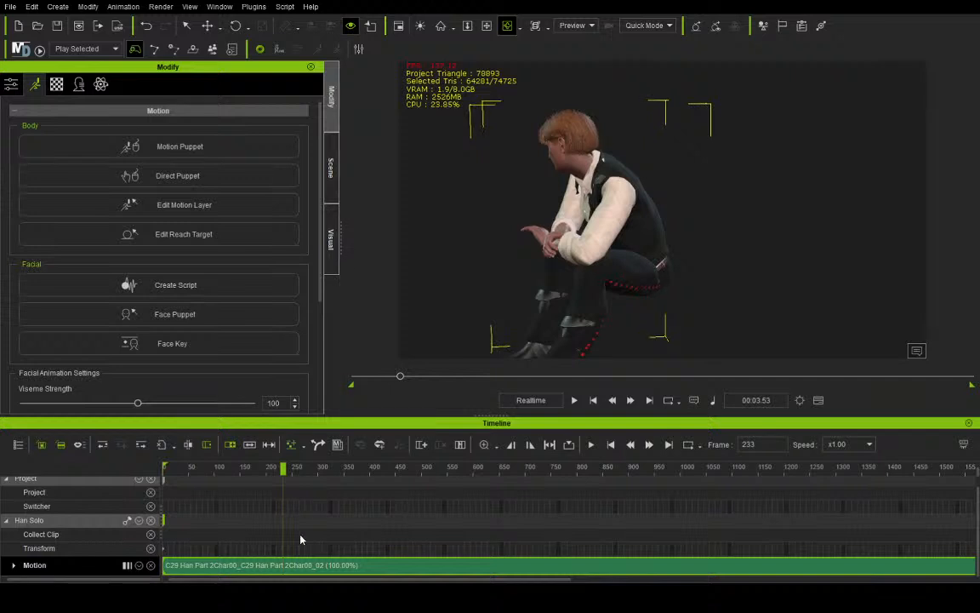
{"action": "left_click_drag", "start_coordinate": [283, 485], "coordinate": [137, 472]}
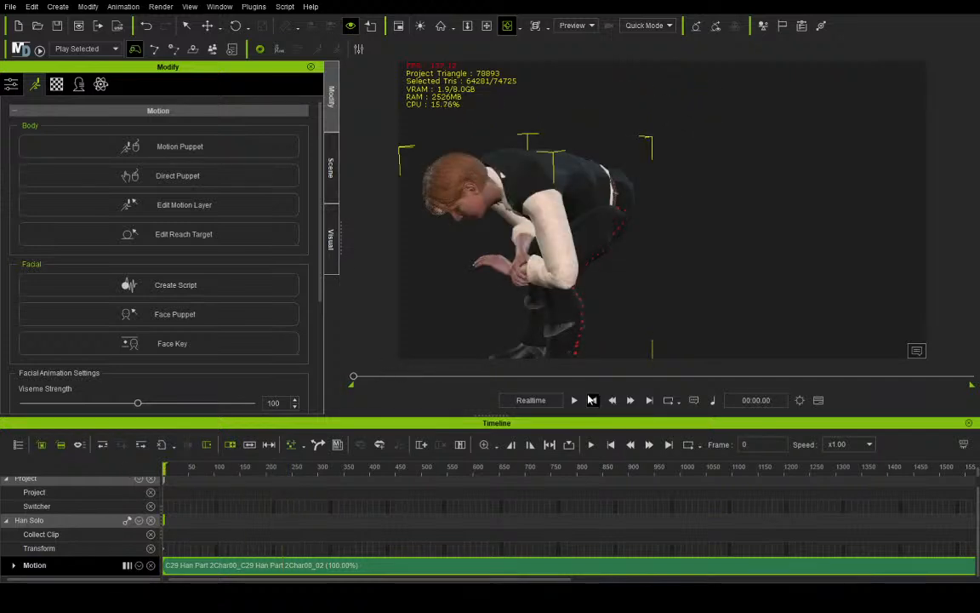
{"action": "left_click", "coordinate": [573, 400]}
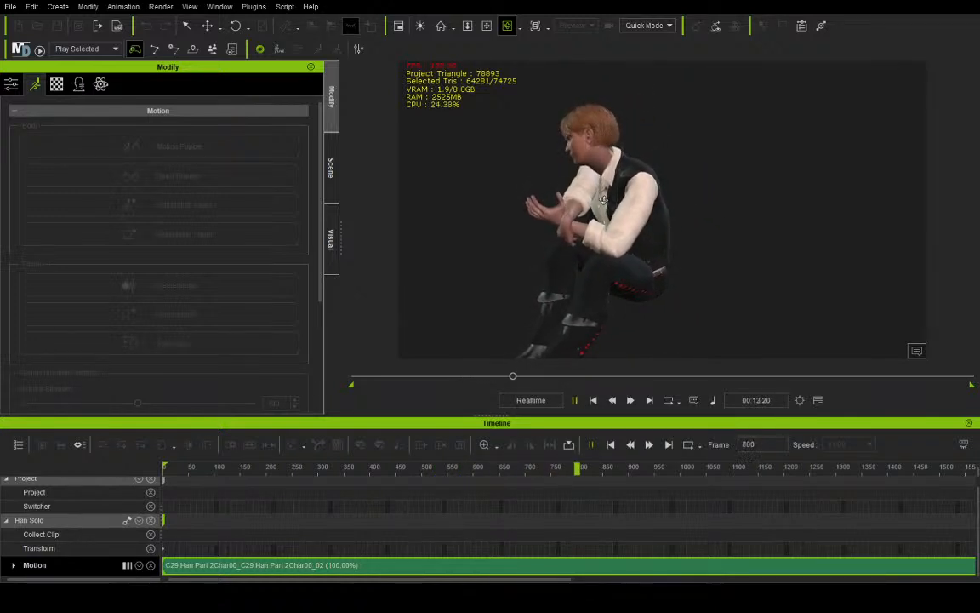
{"action": "left_click", "coordinate": [573, 400]}
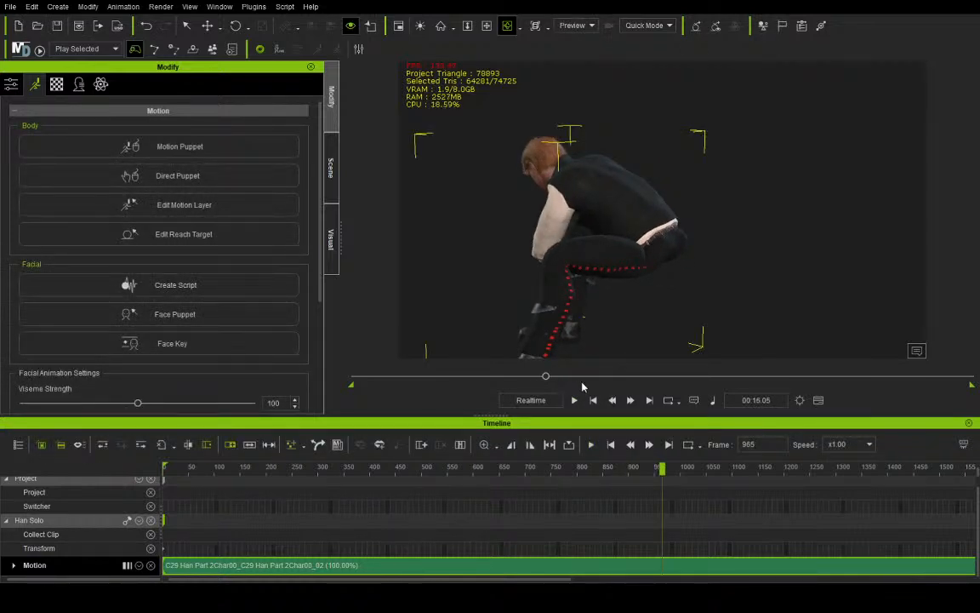
Expand the motion track and move the crossed hands toward the right leg with Edit Motion Layer at frames 349 and 234
{"action": "left_click_drag", "start_coordinate": [547, 379], "coordinate": [417, 377]}
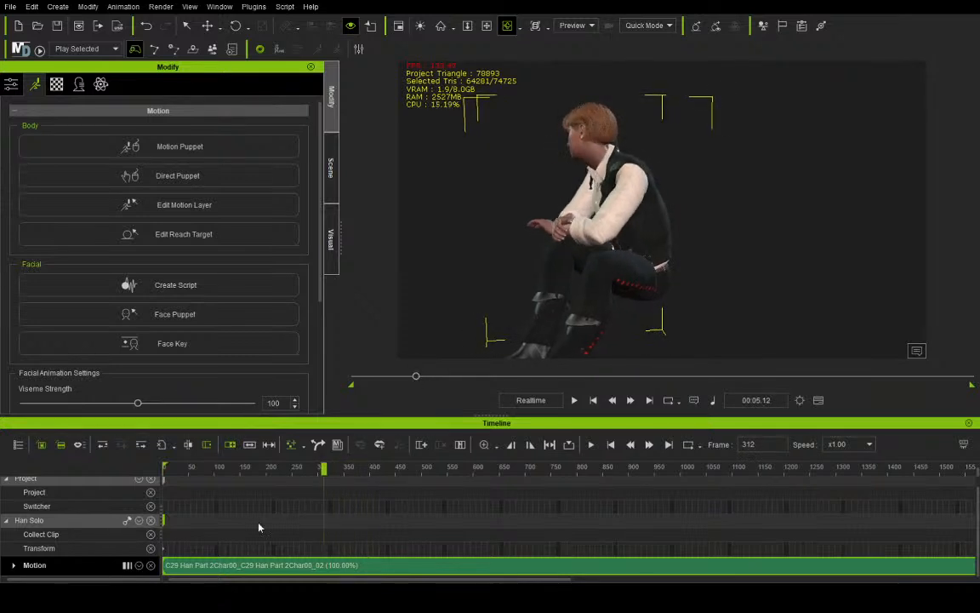
{"action": "left_click", "coordinate": [14, 565]}
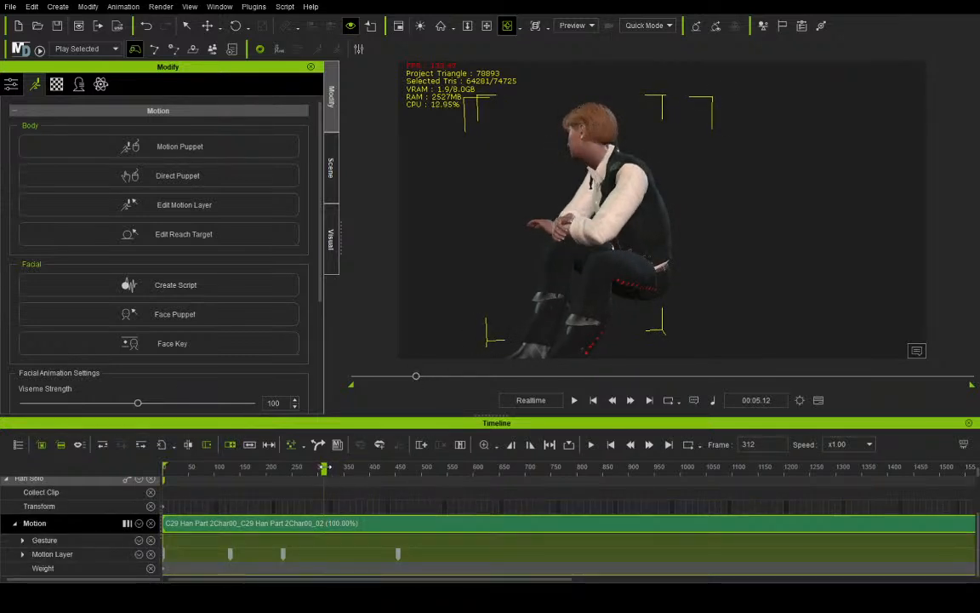
{"action": "left_click_drag", "start_coordinate": [323, 468], "coordinate": [344, 469]}
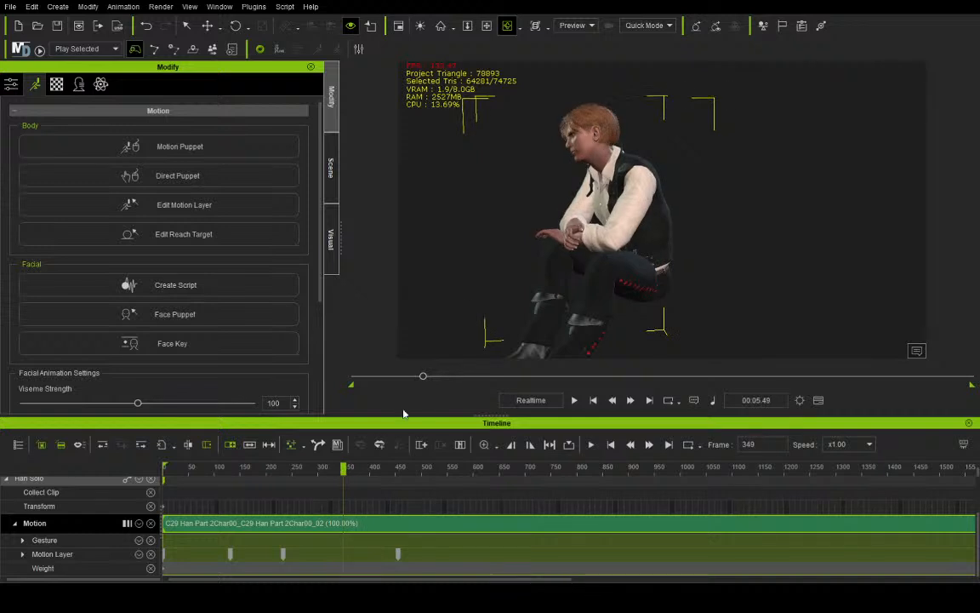
{"action": "right_click_drag", "start_coordinate": [586, 118], "coordinate": [833, 183]}
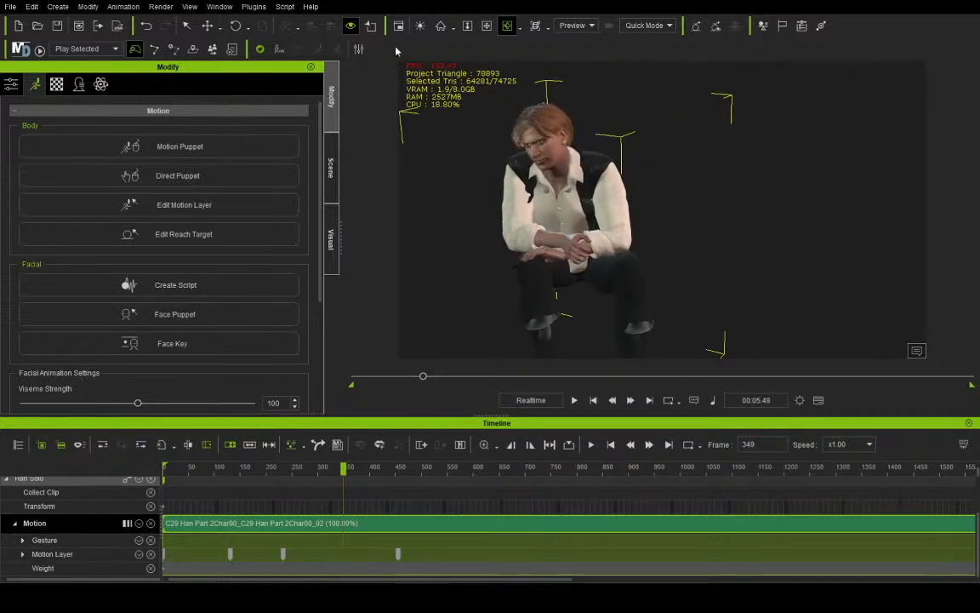
{"action": "left_click", "coordinate": [208, 27]}
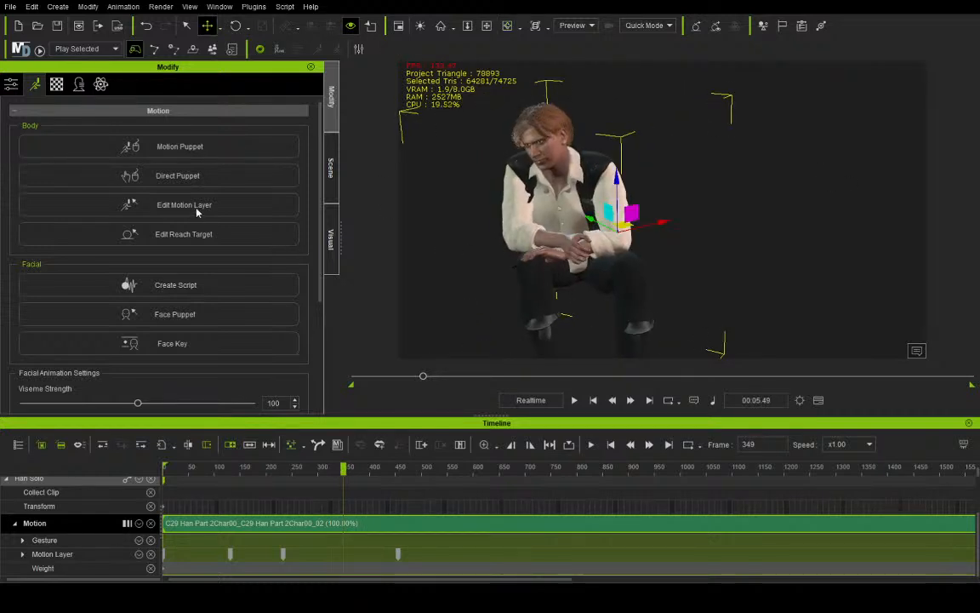
{"action": "left_click", "coordinate": [584, 248]}
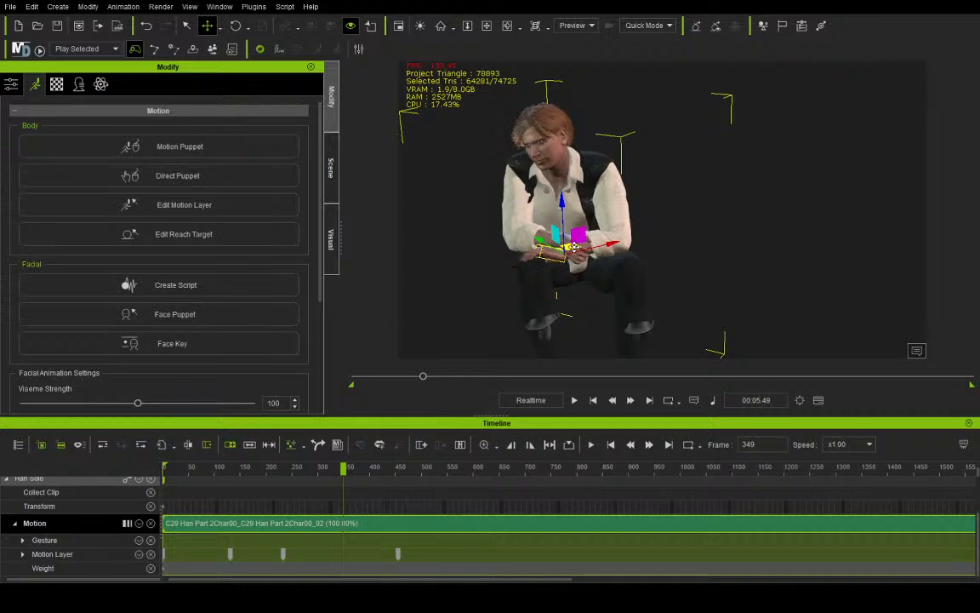
{"action": "left_click_drag", "start_coordinate": [576, 247], "coordinate": [568, 246]}
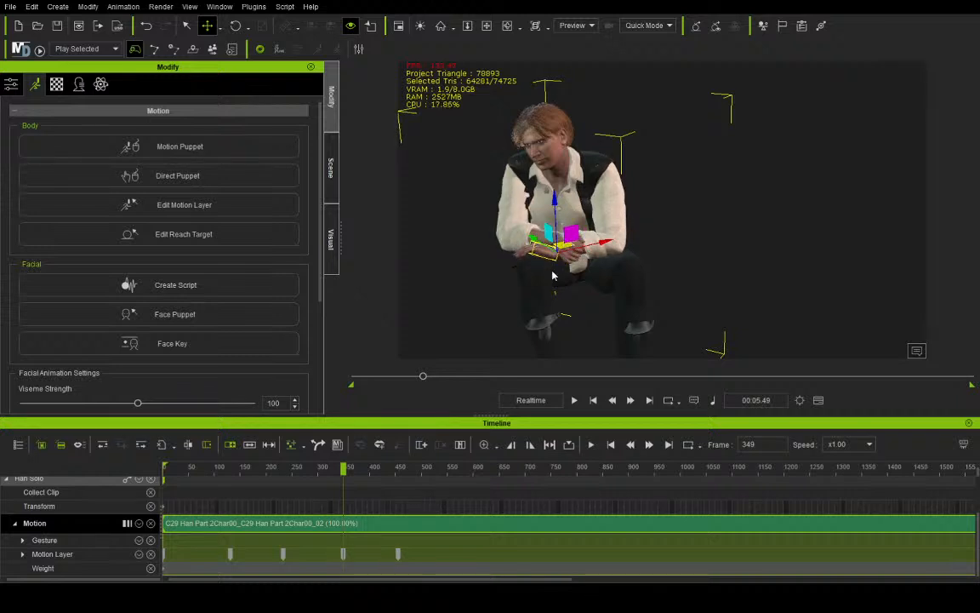
{"action": "left_click", "coordinate": [283, 555]}
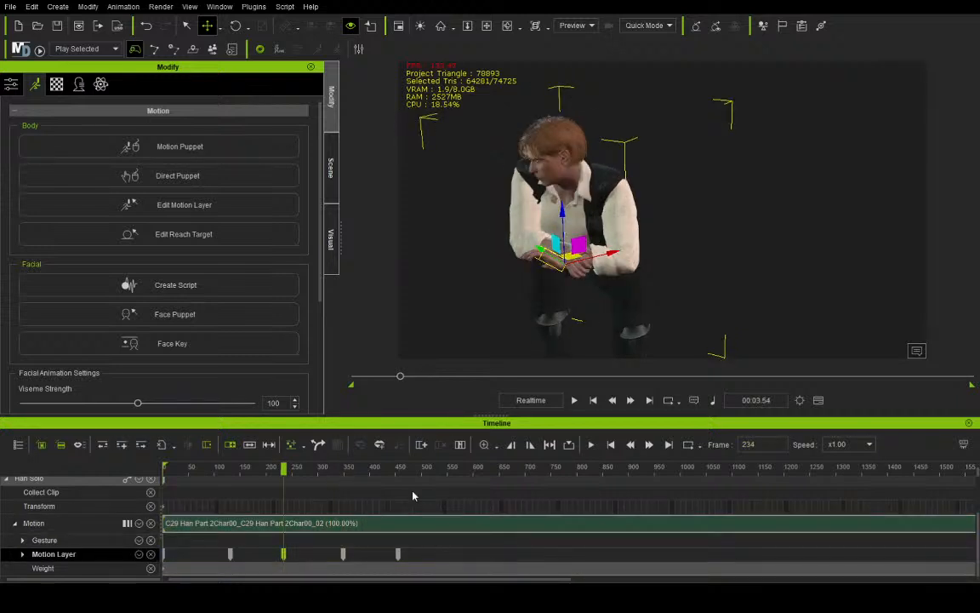
{"action": "left_click_drag", "start_coordinate": [575, 265], "coordinate": [555, 251]}
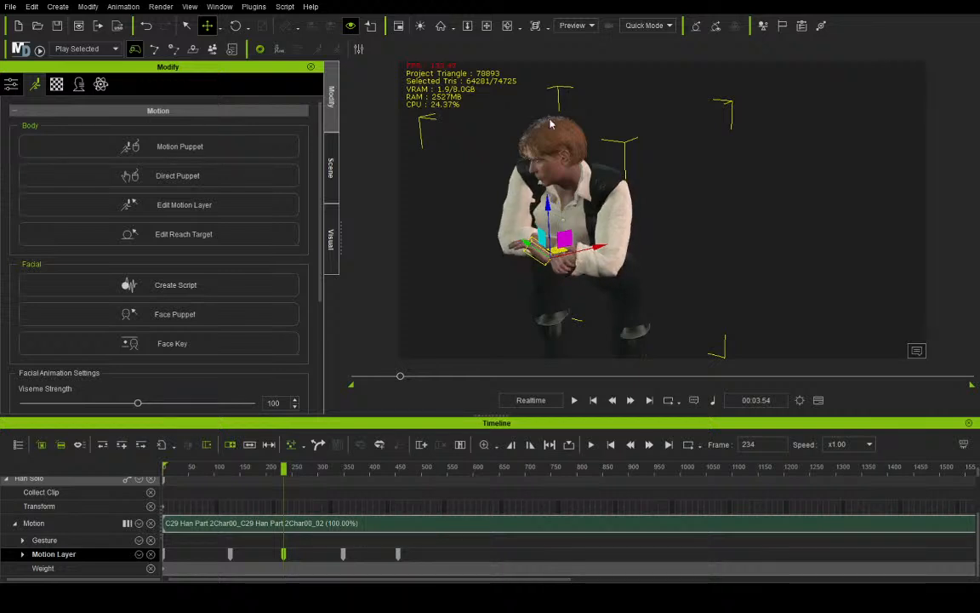
Play the motion from frame 0 to frame 593 in an angled view to check the hand positions
{"action": "left_click", "coordinate": [510, 26]}
{"action": "left_click_drag", "start_coordinate": [620, 314], "coordinate": [470, 263]}
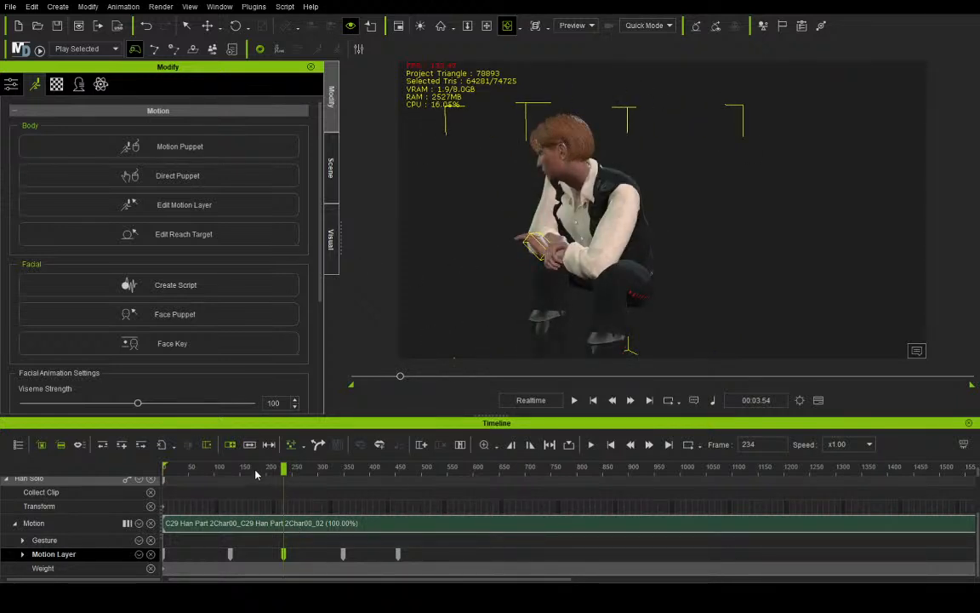
{"action": "left_click_drag", "start_coordinate": [255, 475], "coordinate": [102, 460]}
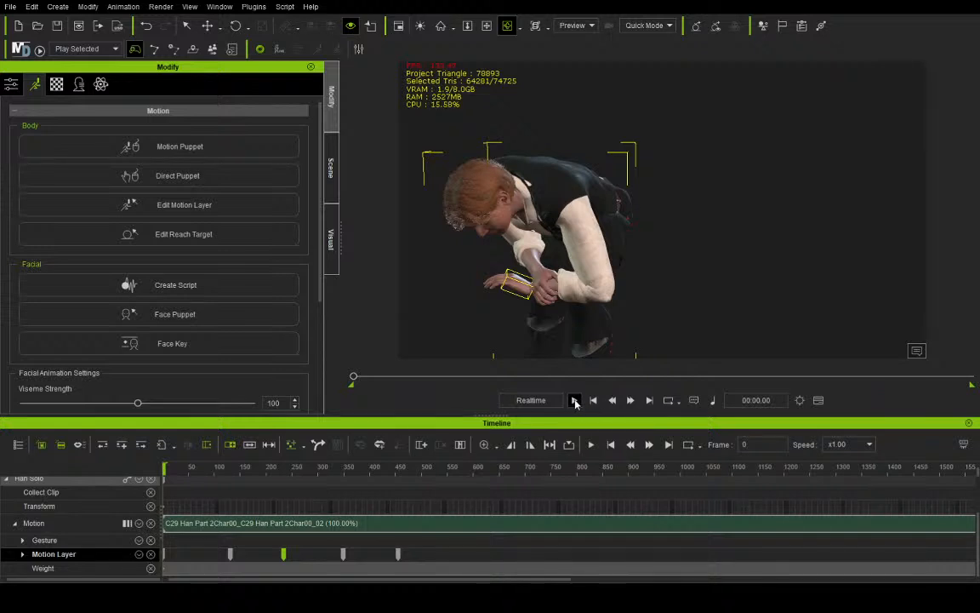
{"action": "left_click", "coordinate": [575, 400]}
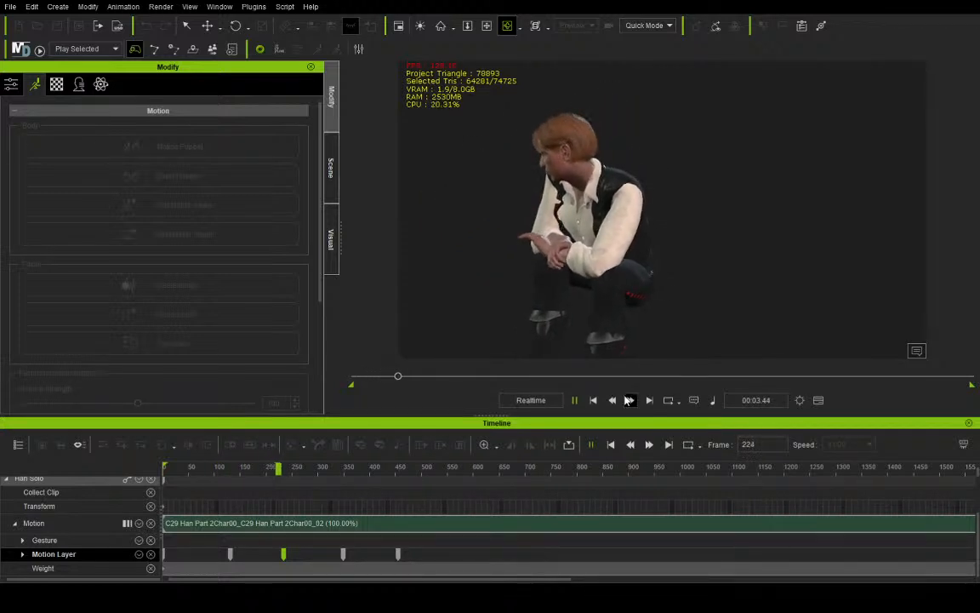
{"action": "left_click", "coordinate": [575, 401]}
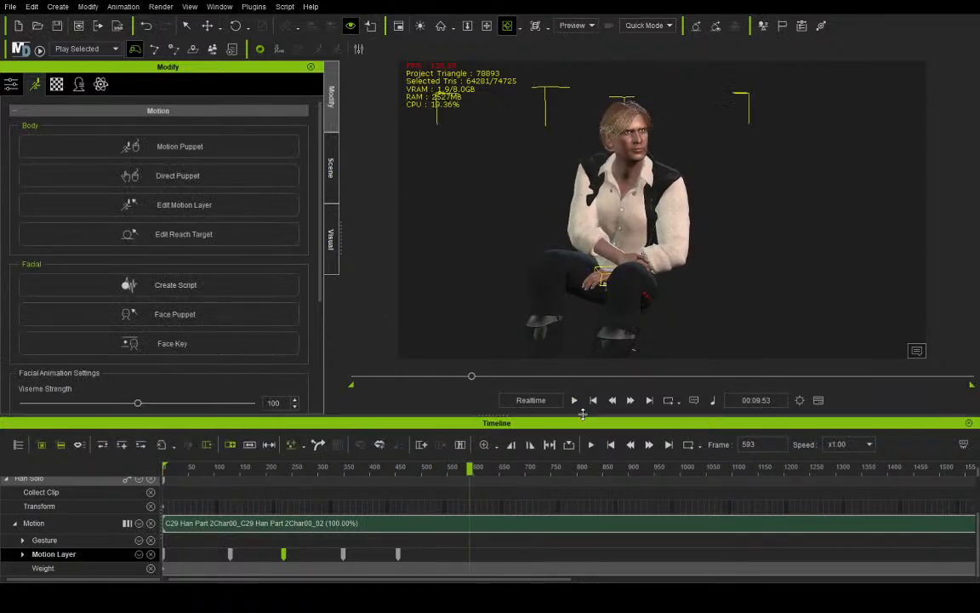
At frame 593, use Edit Motion Layer to lift the crossed hands out of the lap and shift them sideways toward the right leg
{"action": "left_click", "coordinate": [211, 26]}
{"action": "left_click_drag", "start_coordinate": [624, 221], "coordinate": [624, 205]}
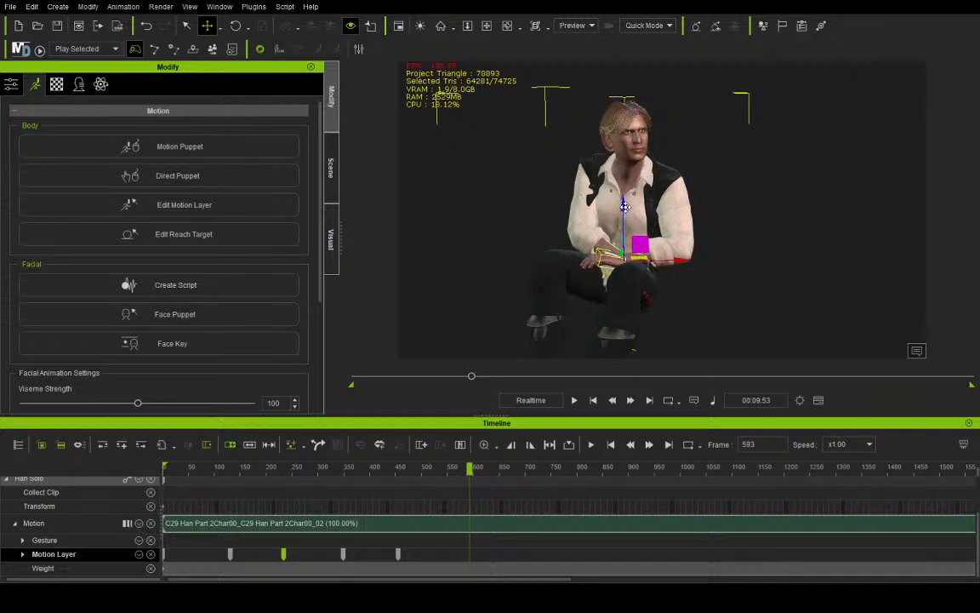
{"action": "left_click_drag", "start_coordinate": [640, 258], "coordinate": [621, 254]}
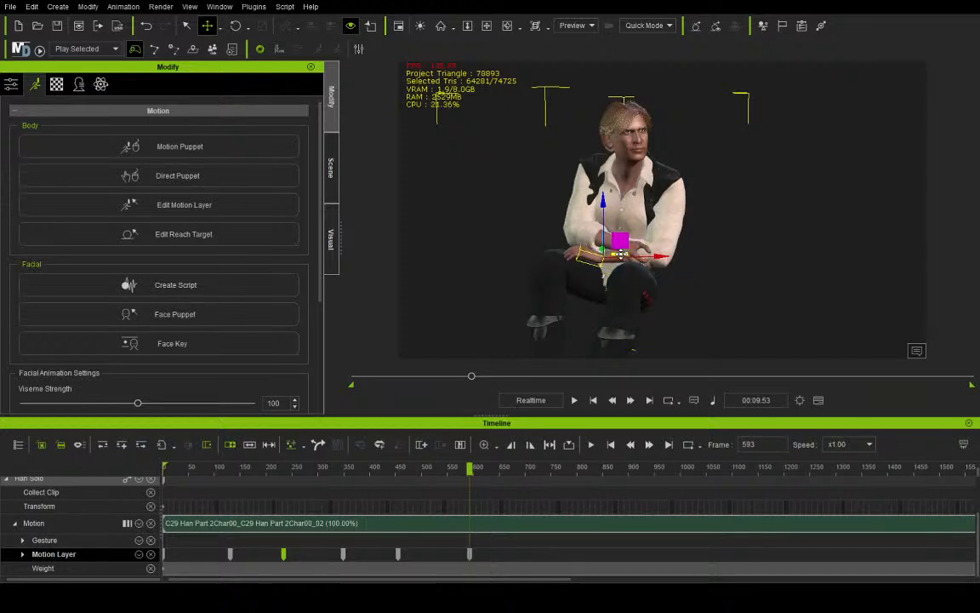
{"action": "left_click", "coordinate": [508, 28]}
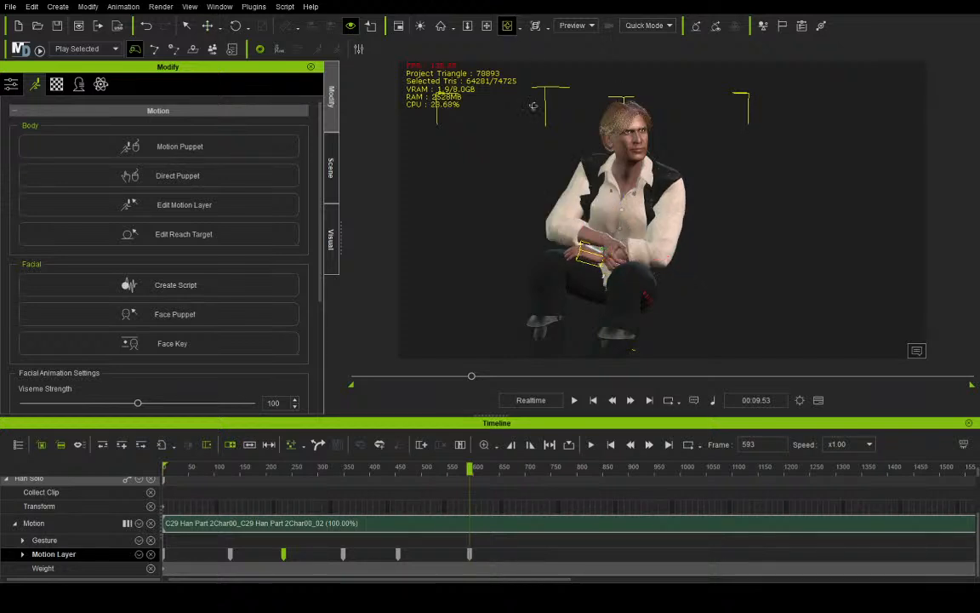
{"action": "left_click_drag", "start_coordinate": [535, 128], "coordinate": [563, 291]}
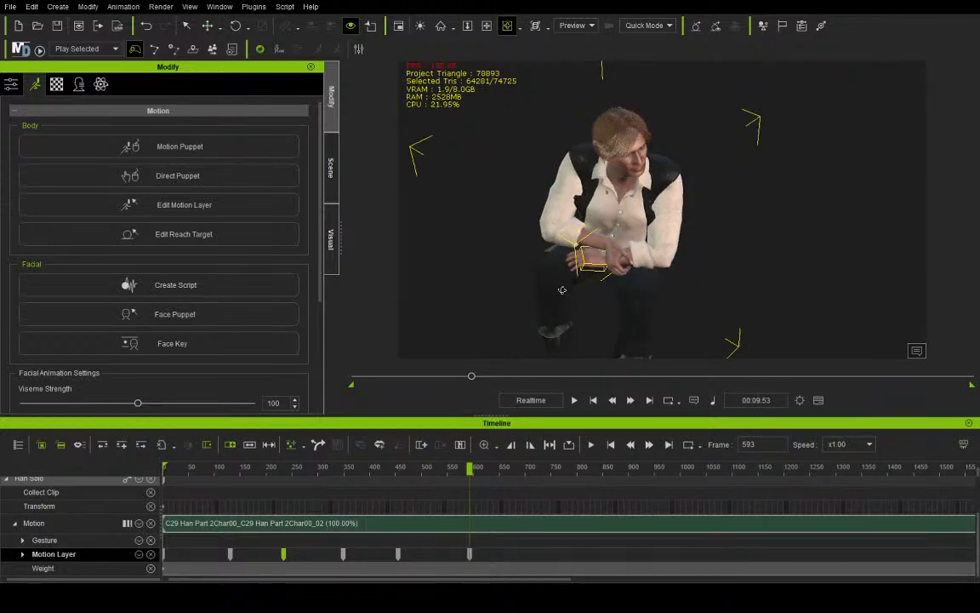
{"action": "left_click", "coordinate": [210, 26]}
{"action": "scroll", "coordinate": [595, 274], "scroll_direction": "up", "scroll_amount": 4}
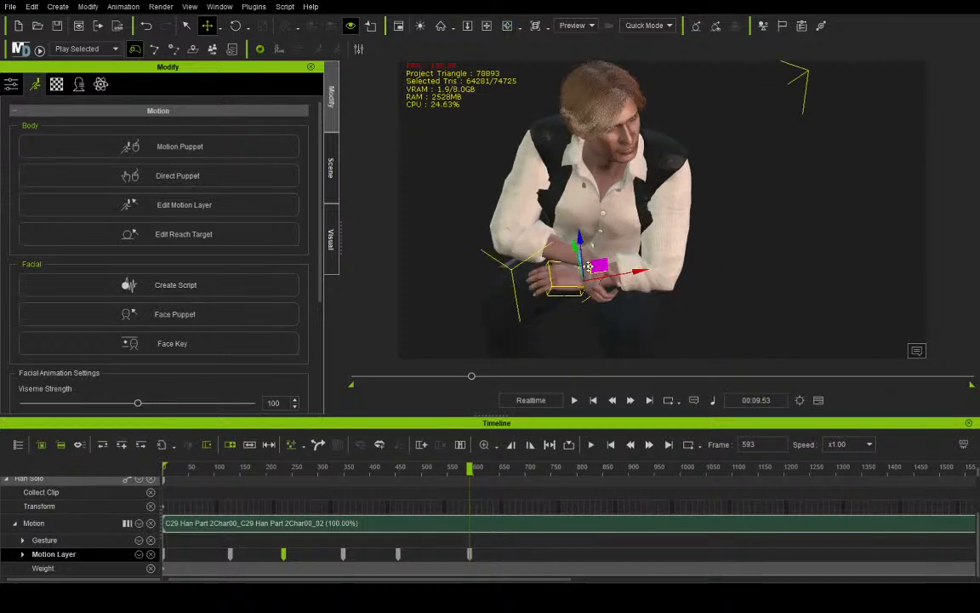
{"action": "left_click_drag", "start_coordinate": [588, 267], "coordinate": [590, 274]}
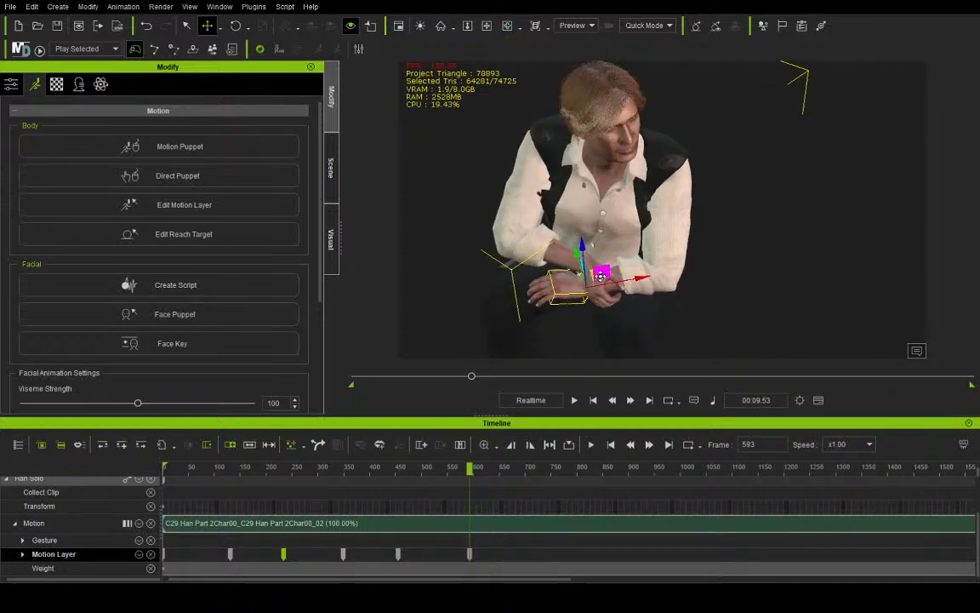
At the frame 131 motion layer key, move the character's crossed hands sideways toward the right leg
{"action": "left_click", "coordinate": [507, 25]}
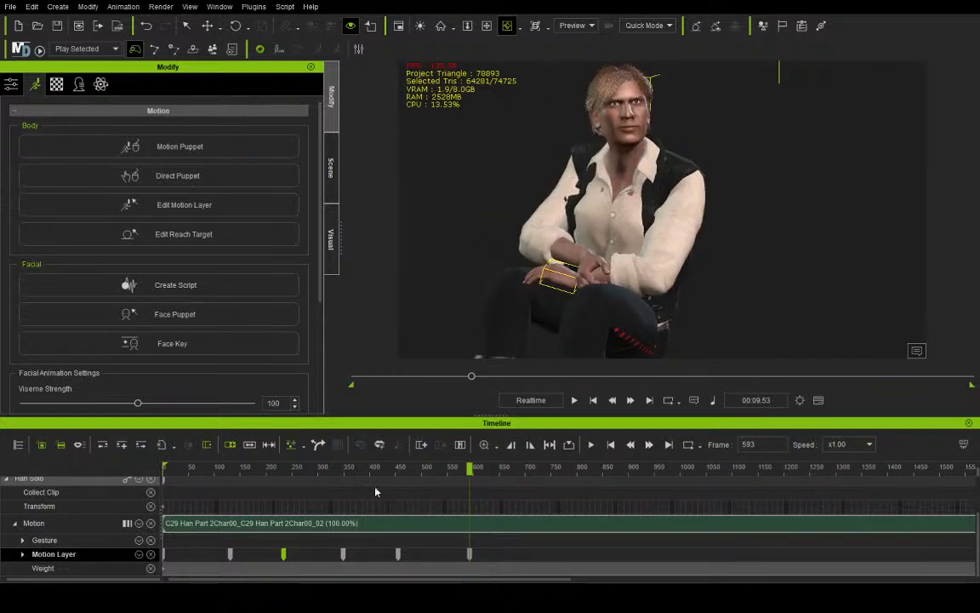
{"action": "left_click_drag", "start_coordinate": [369, 469], "coordinate": [228, 474]}
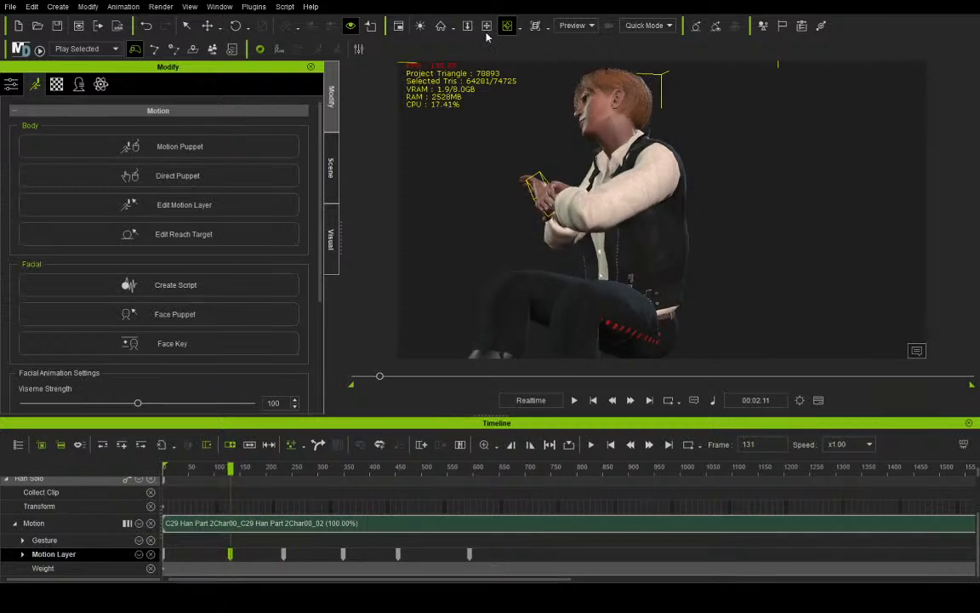
{"action": "left_click_drag", "start_coordinate": [589, 183], "coordinate": [769, 285]}
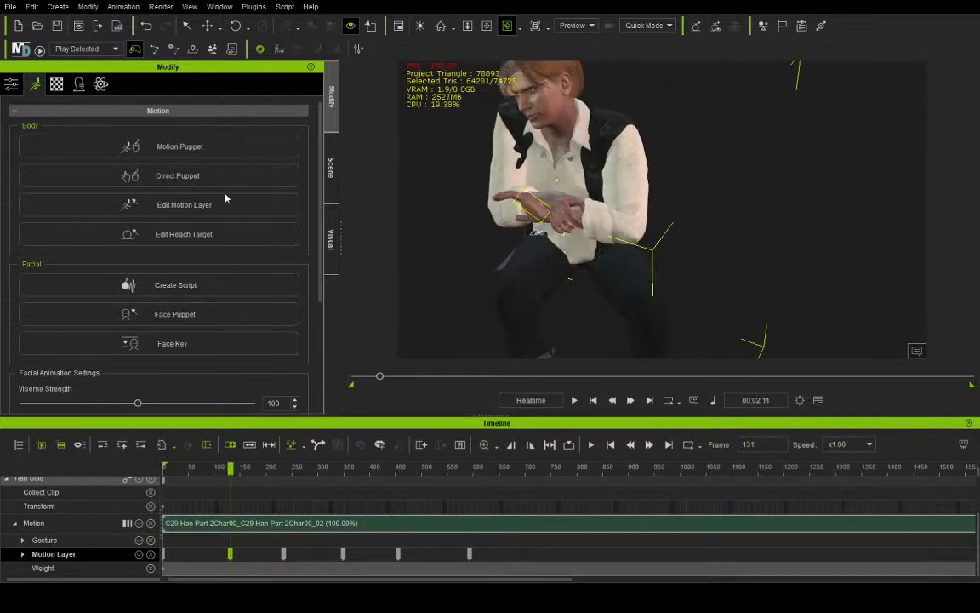
{"action": "key", "text": "w"}
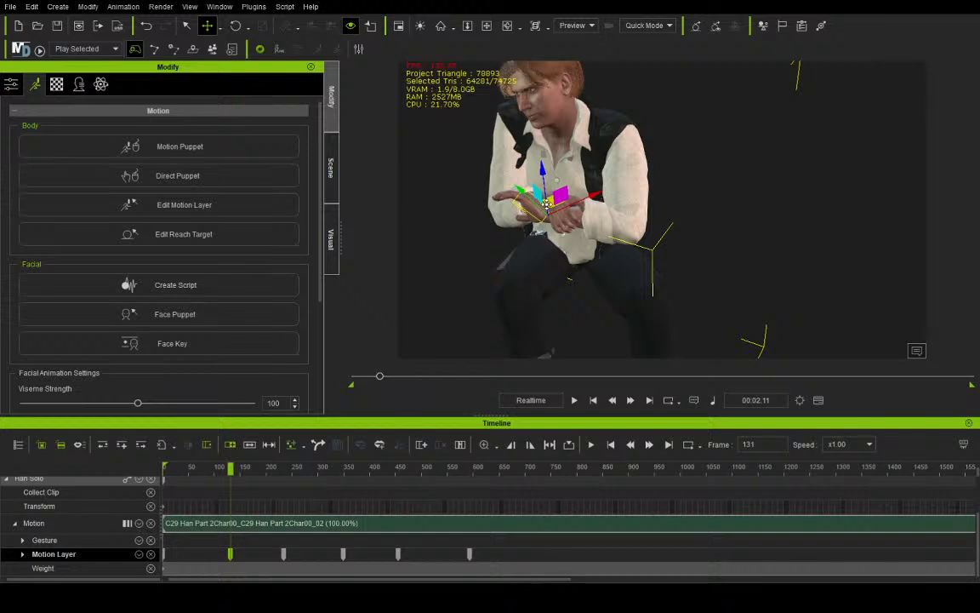
{"action": "left_click_drag", "start_coordinate": [549, 201], "coordinate": [530, 201]}
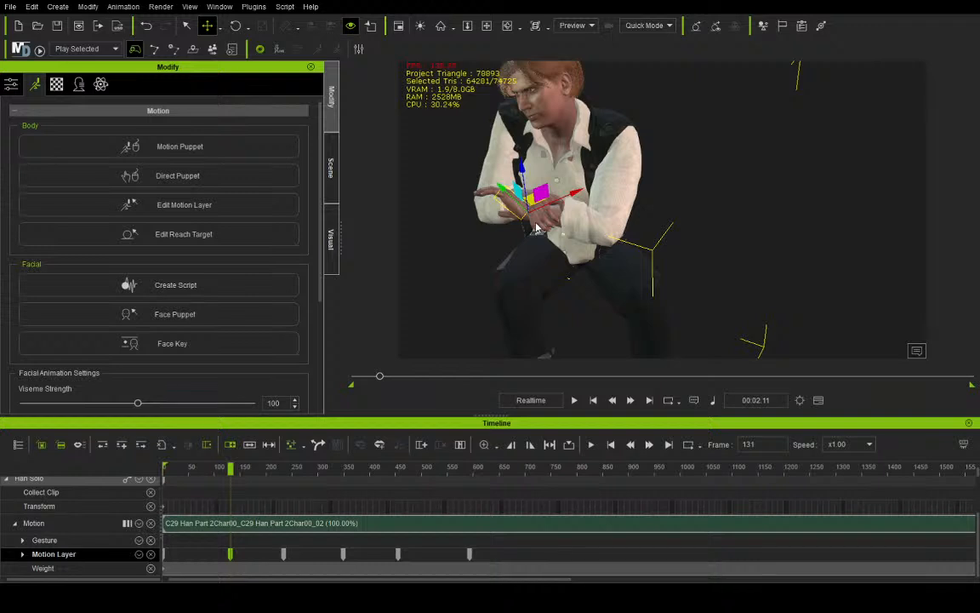
{"action": "left_click", "coordinate": [507, 25]}
{"action": "left_click_drag", "start_coordinate": [527, 110], "coordinate": [469, 79]}
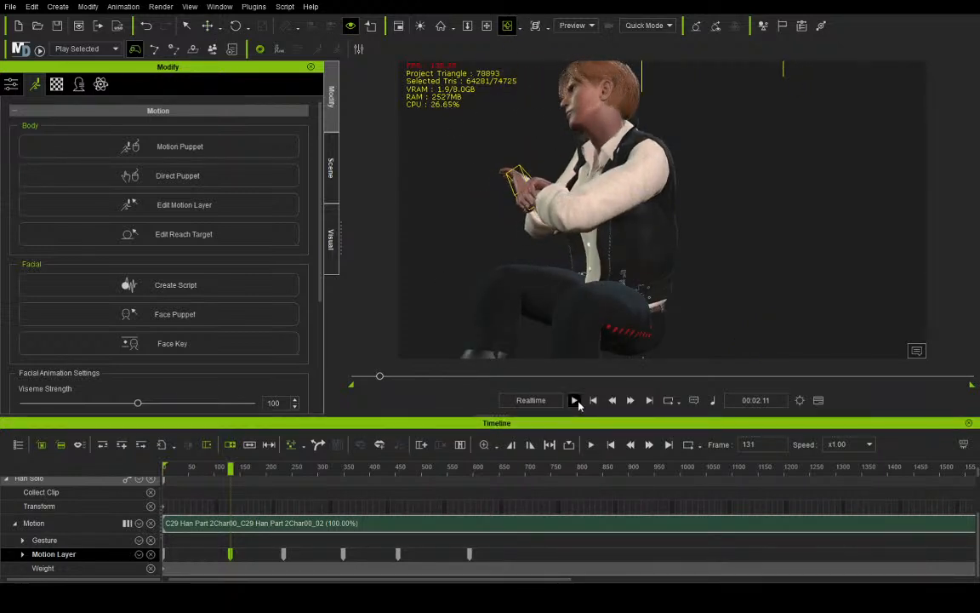
Play back the motion, stop at frame 286, and move the character's crossed hands sideways toward the right leg with Edit Motion Layer
{"action": "left_click", "coordinate": [573, 400]}
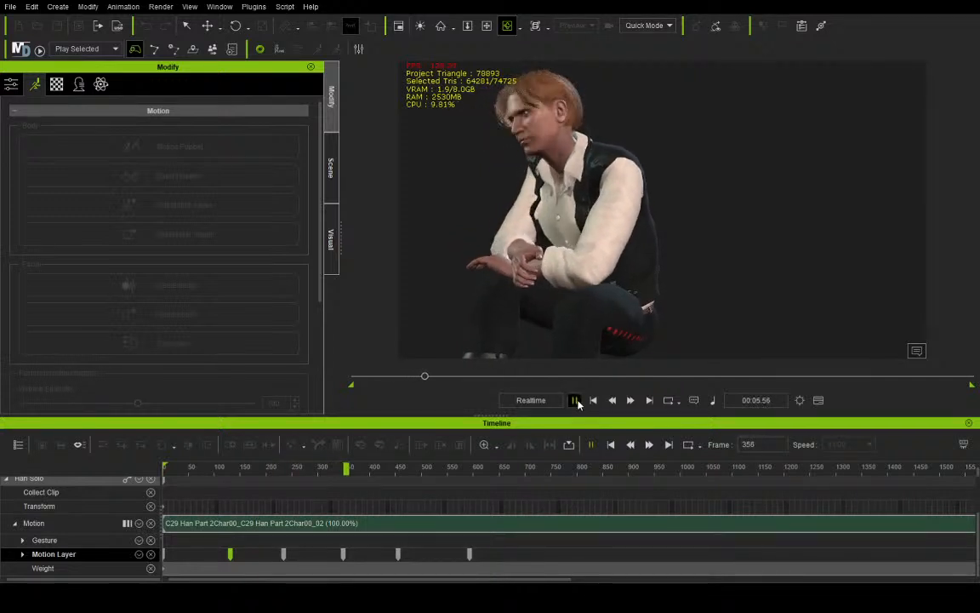
{"action": "left_click", "coordinate": [575, 400]}
{"action": "left_click_drag", "start_coordinate": [347, 468], "coordinate": [311, 468]}
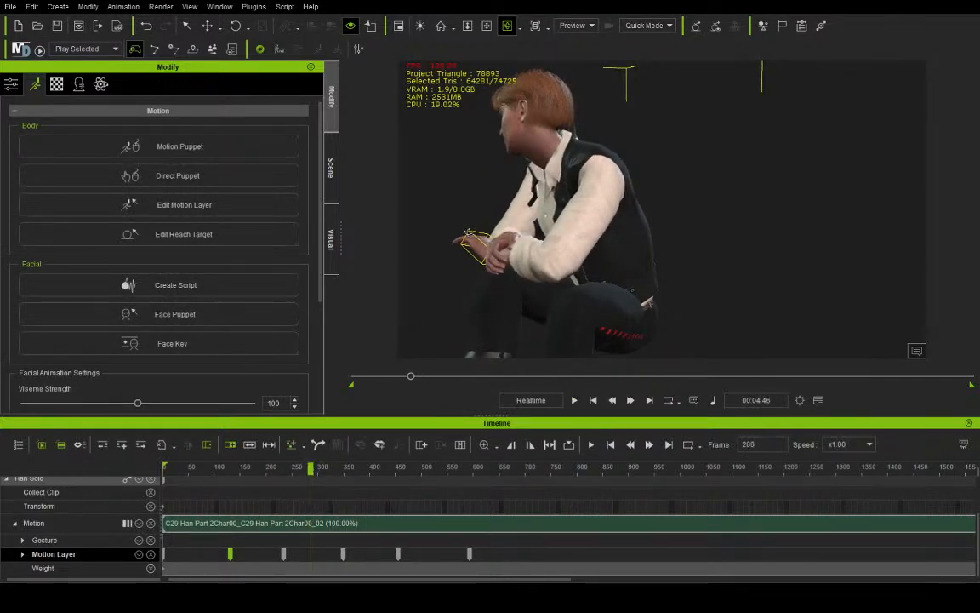
{"action": "left_click_drag", "start_coordinate": [507, 121], "coordinate": [735, 218]}
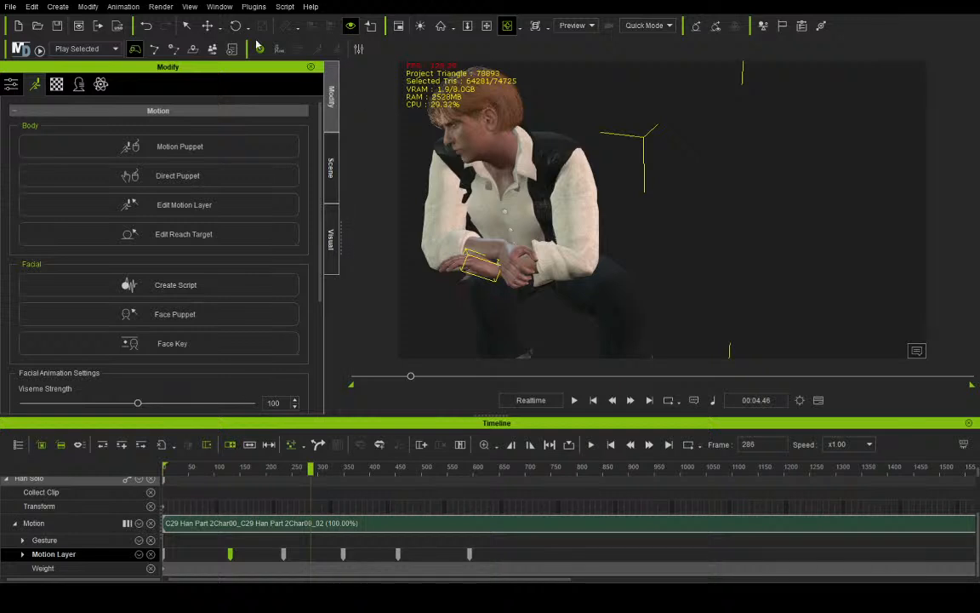
{"action": "left_click", "coordinate": [207, 26]}
{"action": "left_click_drag", "start_coordinate": [503, 263], "coordinate": [489, 260]}
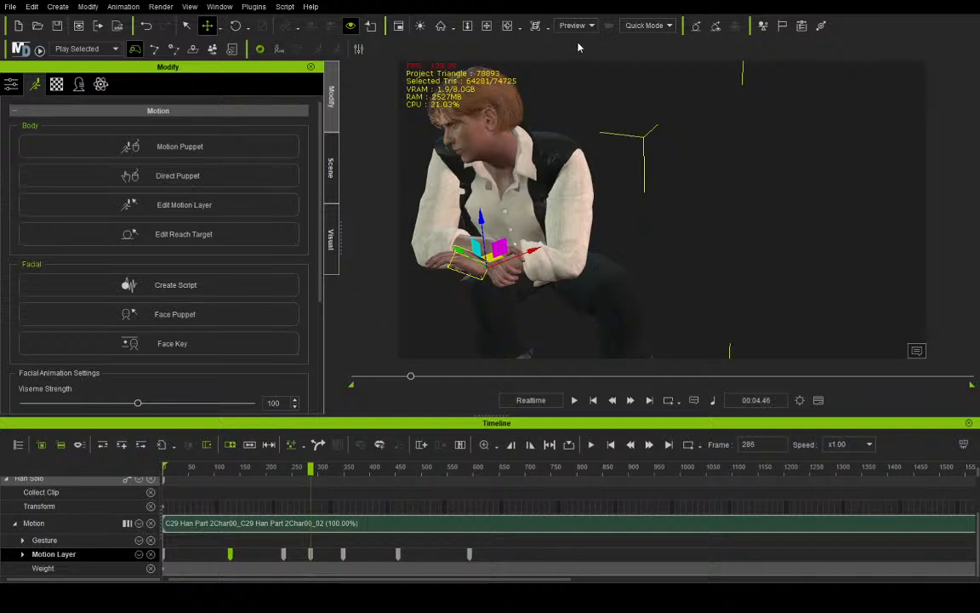
{"action": "left_click", "coordinate": [511, 31]}
{"action": "left_click_drag", "start_coordinate": [529, 109], "coordinate": [460, 117]}
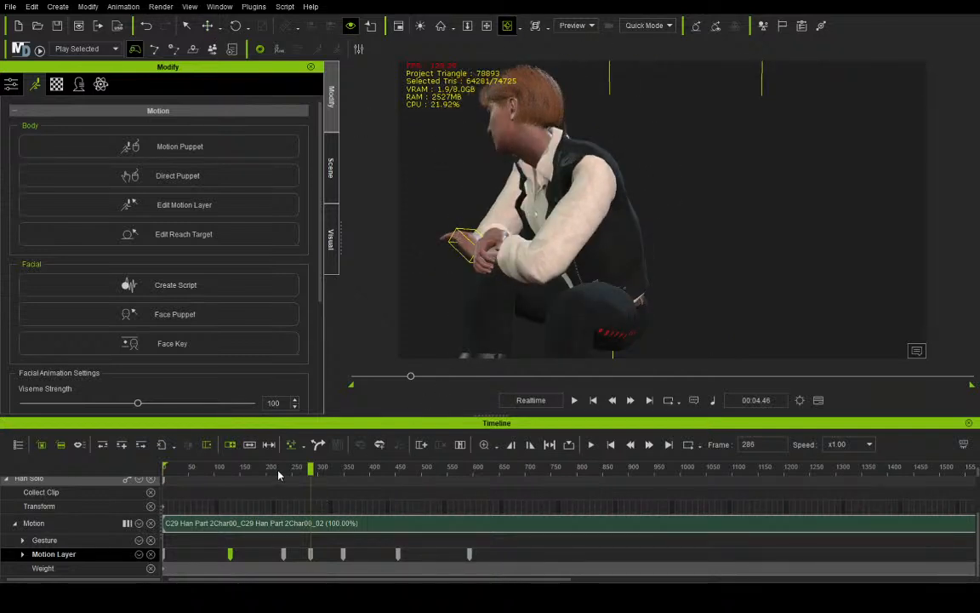
At frame 182, use Edit Motion Layer to shift the crossed hands slightly farther toward the right leg
{"action": "left_click_drag", "start_coordinate": [278, 475], "coordinate": [258, 482]}
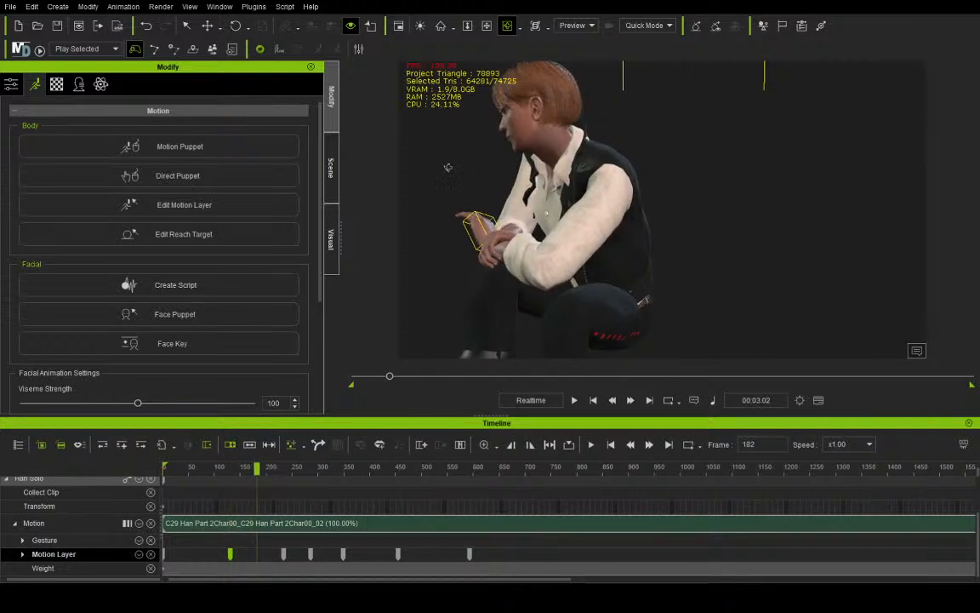
{"action": "left_click", "coordinate": [208, 26]}
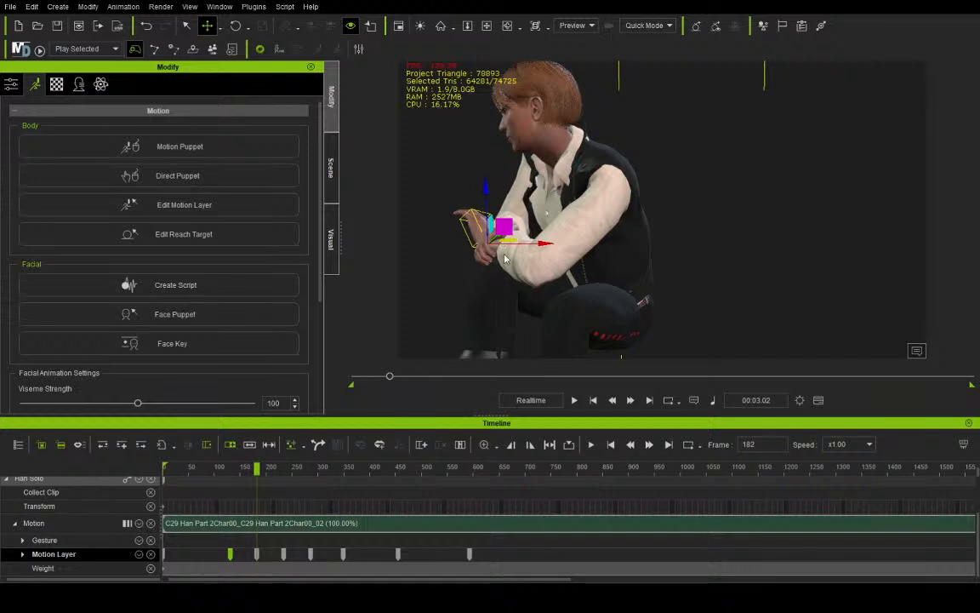
{"action": "left_click", "coordinate": [507, 26]}
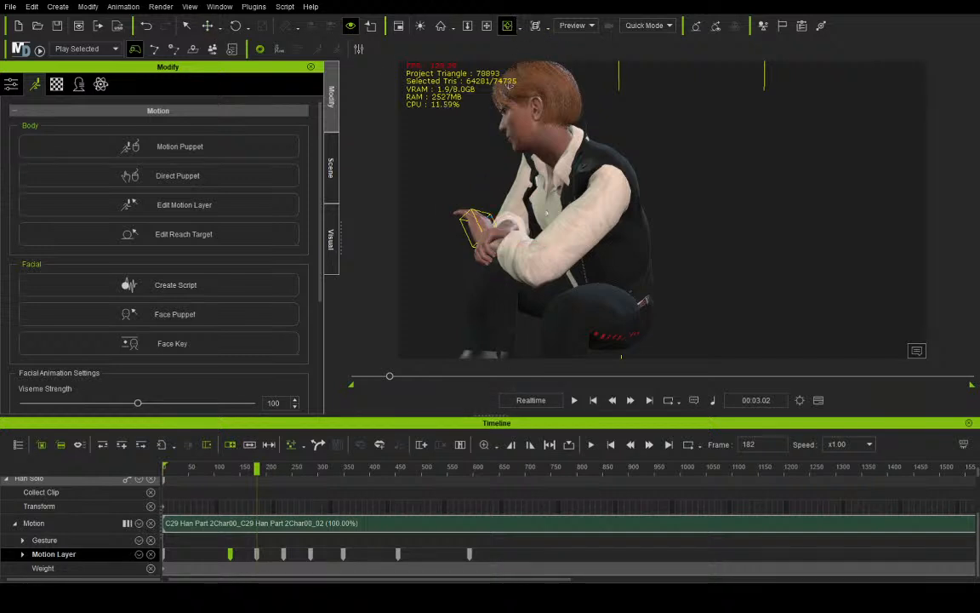
{"action": "left_click_drag", "start_coordinate": [510, 84], "coordinate": [591, 179]}
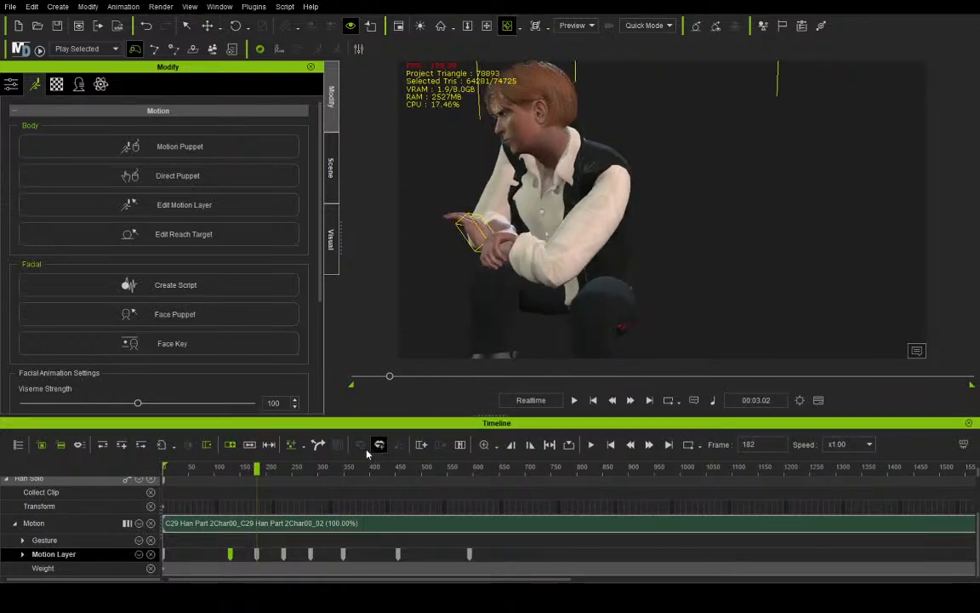
Play the motion from frame 164 to frame 757 to check the corrected hand positions
{"action": "left_click", "coordinate": [242, 472]}
{"action": "left_click_drag", "start_coordinate": [241, 474], "coordinate": [248, 475]}
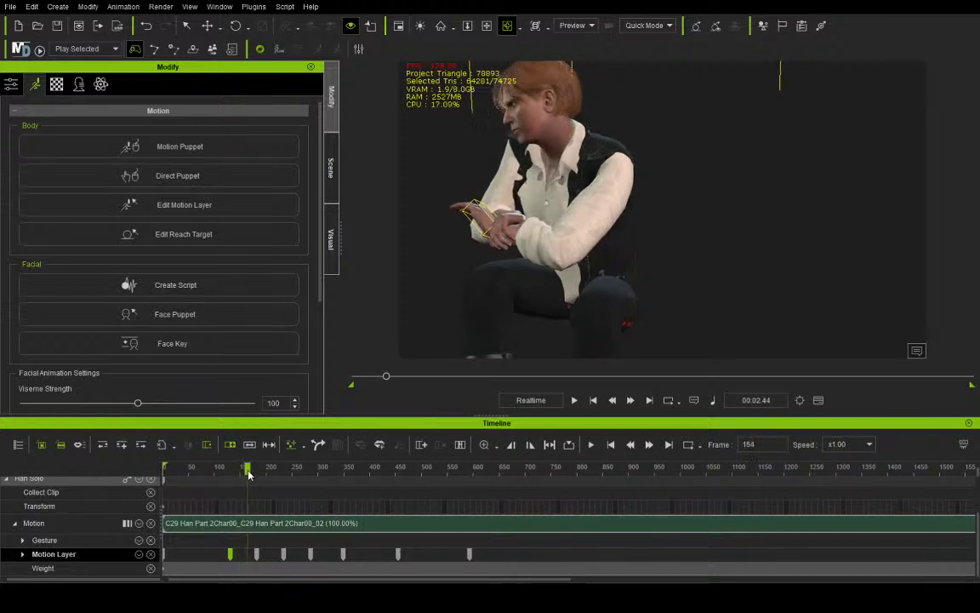
{"action": "left_click", "coordinate": [574, 401]}
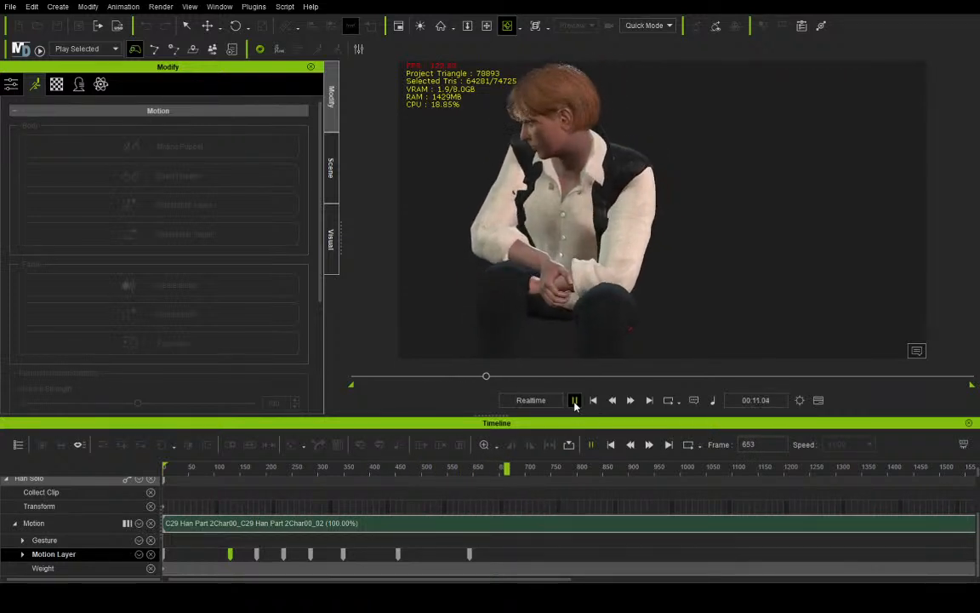
{"action": "left_click", "coordinate": [575, 402]}
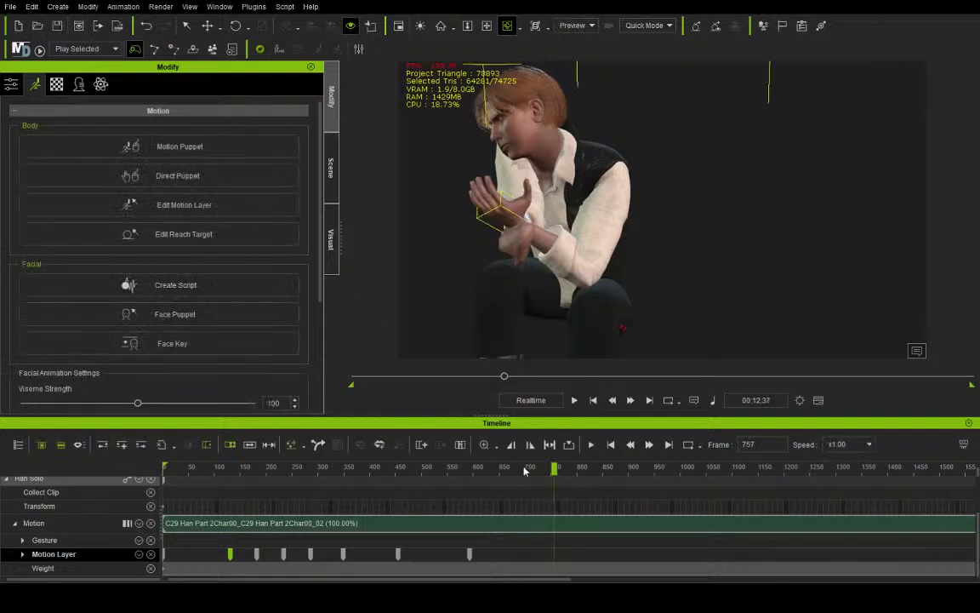
At frame 662, use Edit Motion Layer to lift the crossed hands up out of the lap so they rest above the legs
{"action": "left_click_drag", "start_coordinate": [540, 473], "coordinate": [506, 474]}
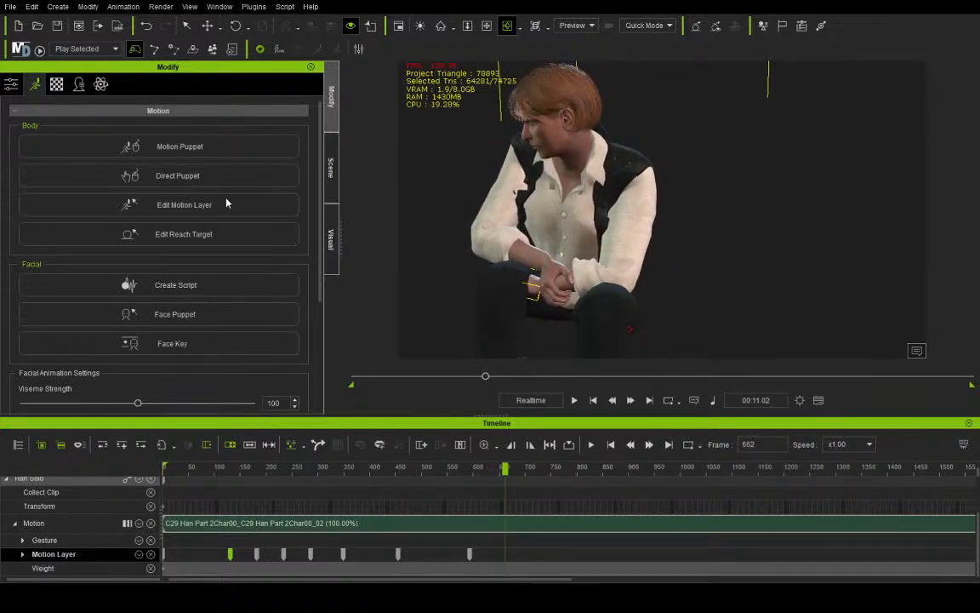
{"action": "left_click", "coordinate": [207, 25]}
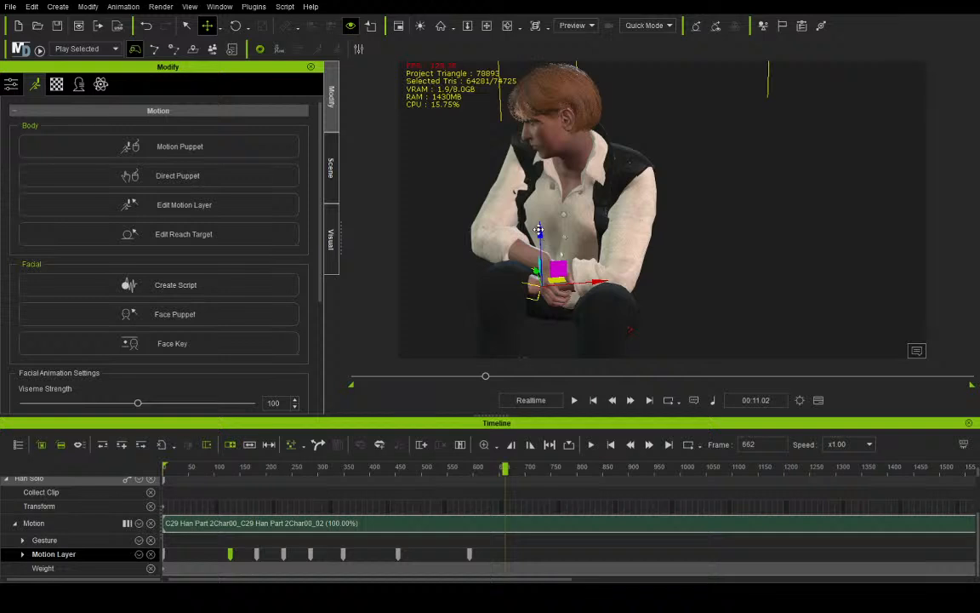
{"action": "left_click_drag", "start_coordinate": [539, 230], "coordinate": [538, 210]}
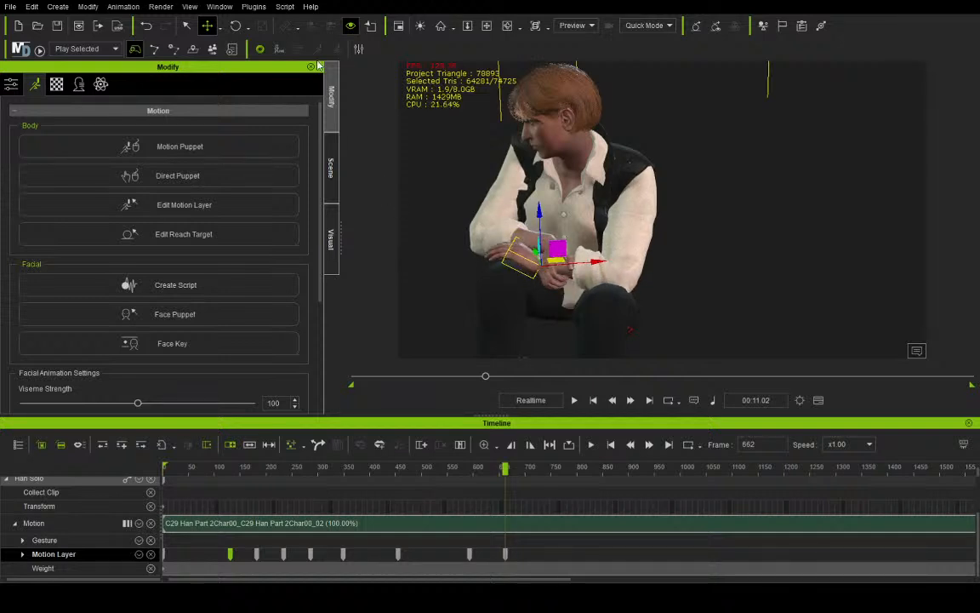
{"action": "key", "text": "q"}
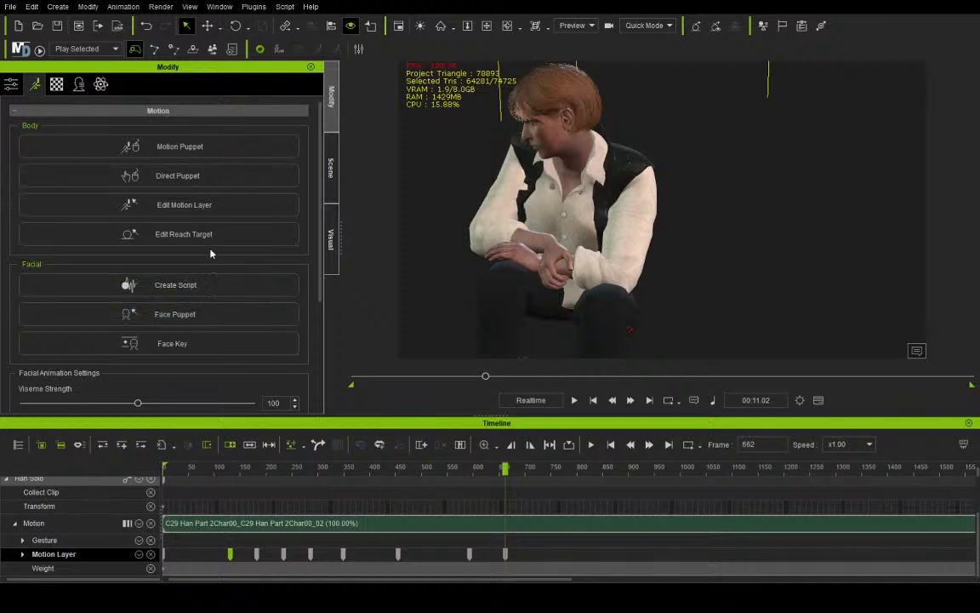
{"action": "key", "text": "w"}
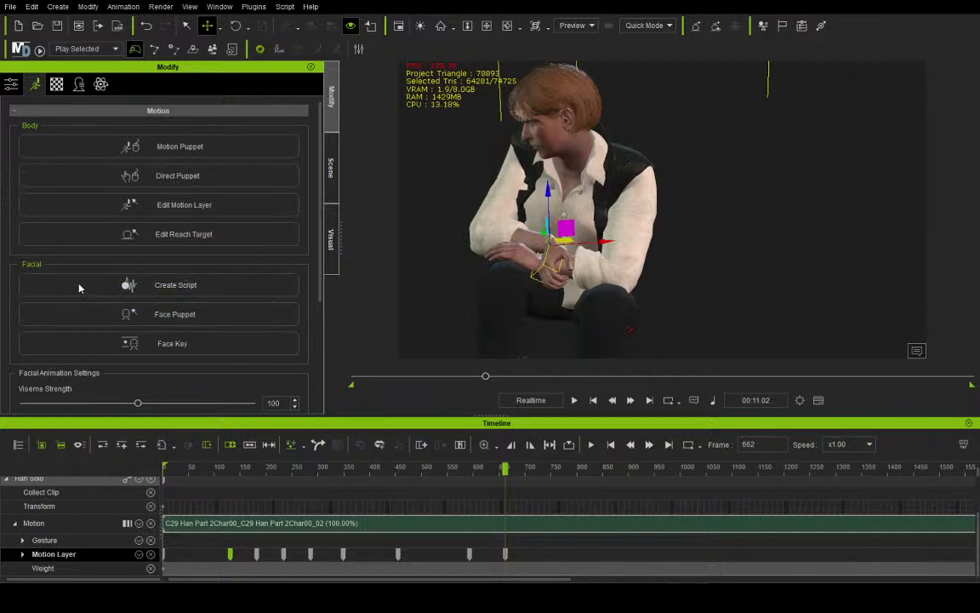
{"action": "key", "text": "q"}
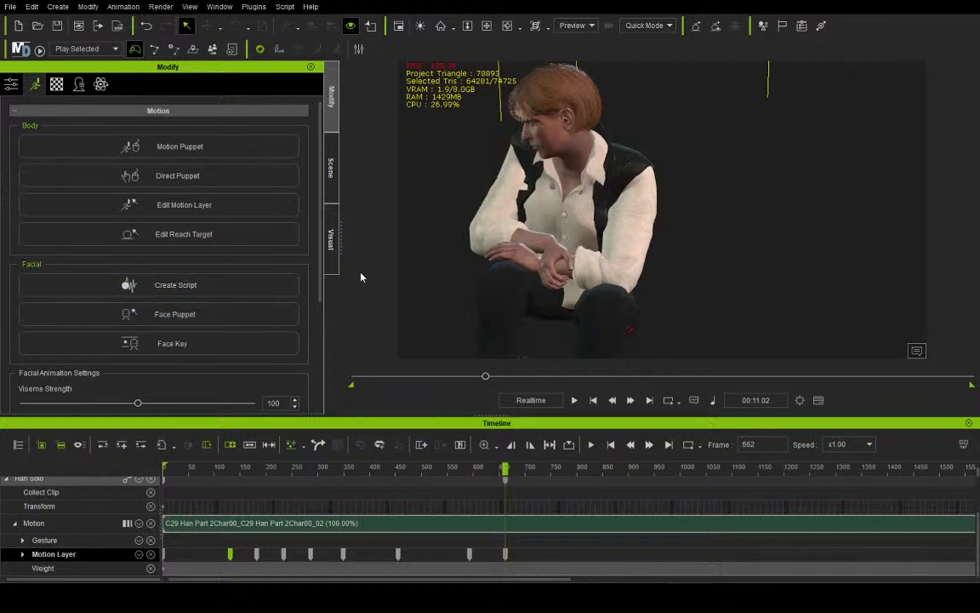
Play the motion from frame 662 to frame 905 and examine the raised hands and the body pose from different angles
{"action": "left_click", "coordinate": [574, 401]}
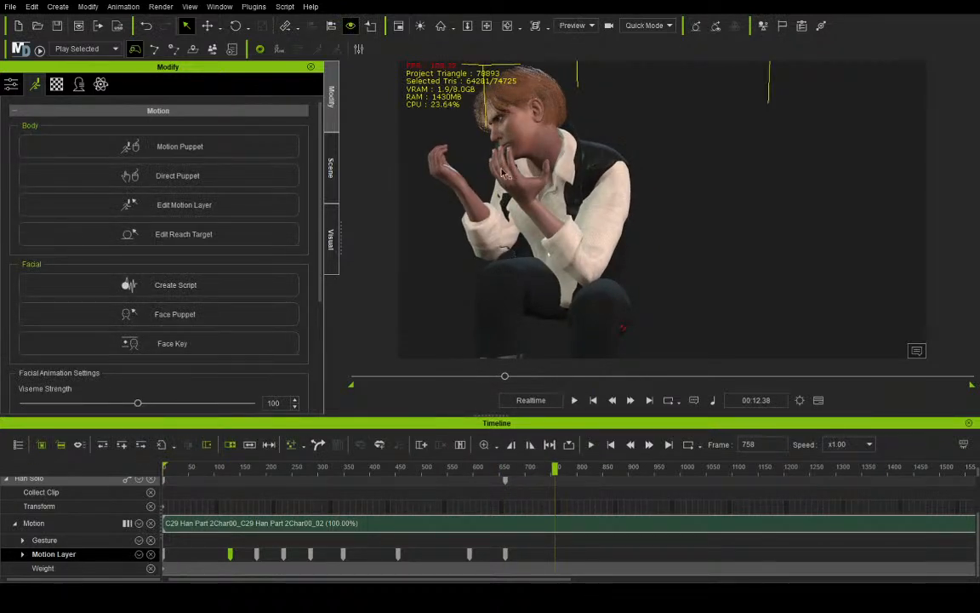
{"action": "left_click_drag", "start_coordinate": [464, 169], "coordinate": [614, 185]}
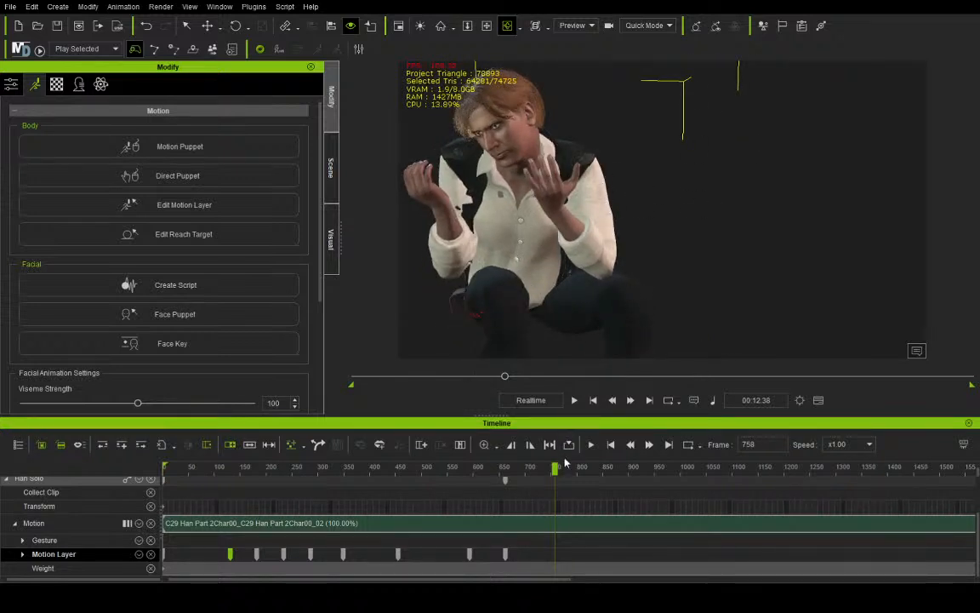
{"action": "left_click", "coordinate": [575, 400]}
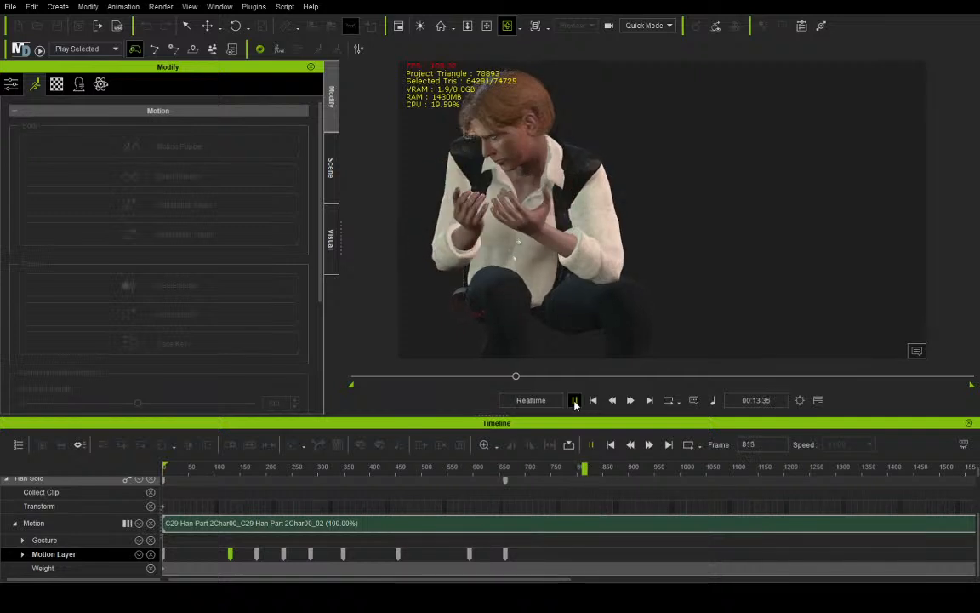
{"action": "left_click", "coordinate": [574, 401]}
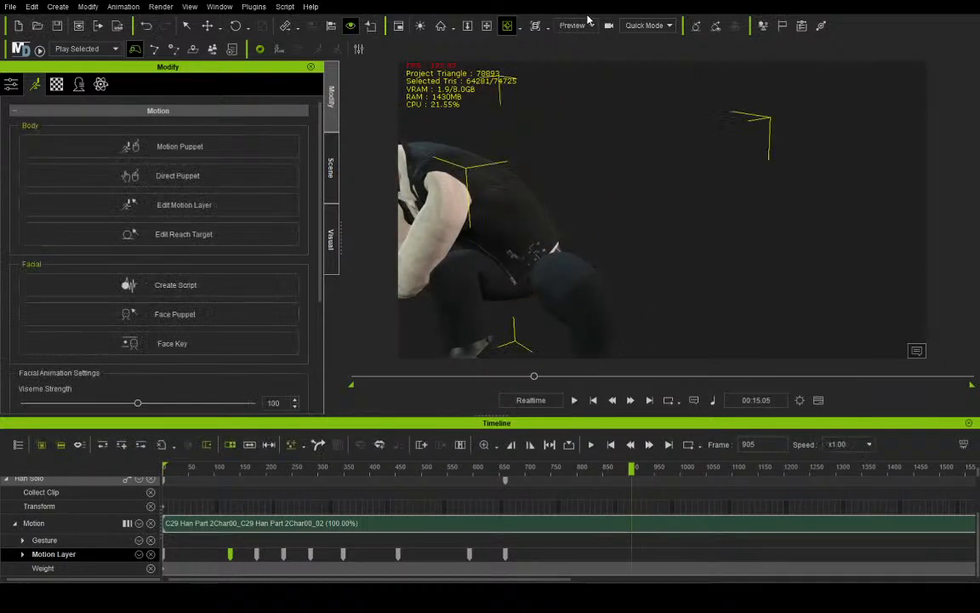
{"action": "left_click", "coordinate": [489, 25]}
{"action": "left_click_drag", "start_coordinate": [528, 145], "coordinate": [712, 116]}
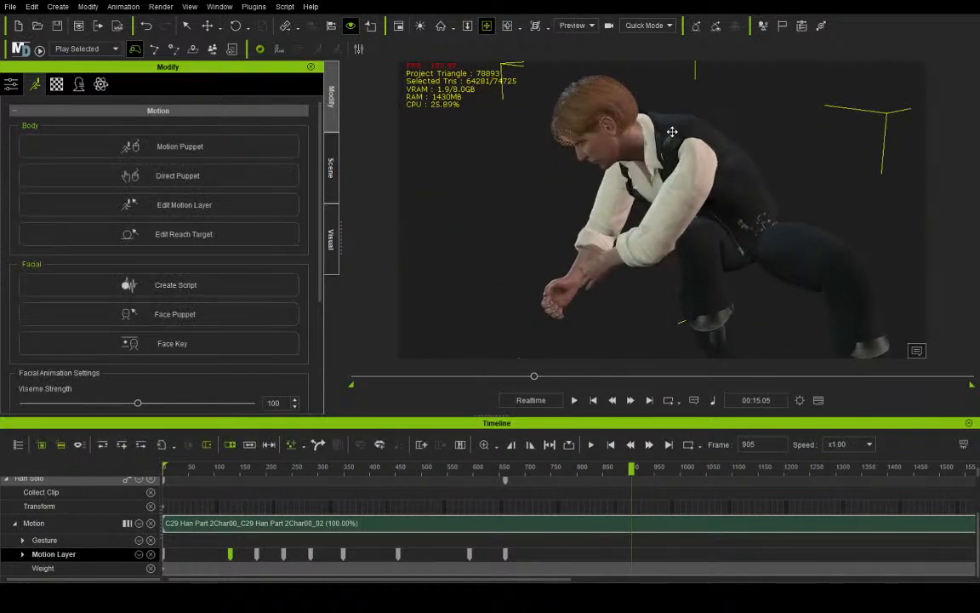
{"action": "right_click_drag", "start_coordinate": [672, 132], "coordinate": [795, 110]}
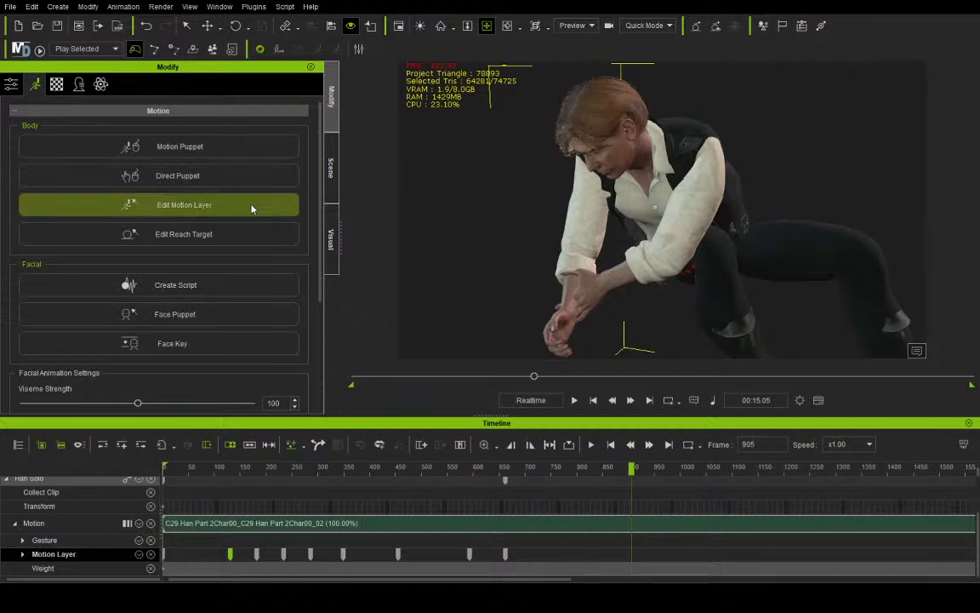
Return to the frame 662 motion layer key and play the motion in a front view to examine how the hands rise
{"action": "left_click", "coordinate": [225, 204]}
{"action": "left_click", "coordinate": [506, 556]}
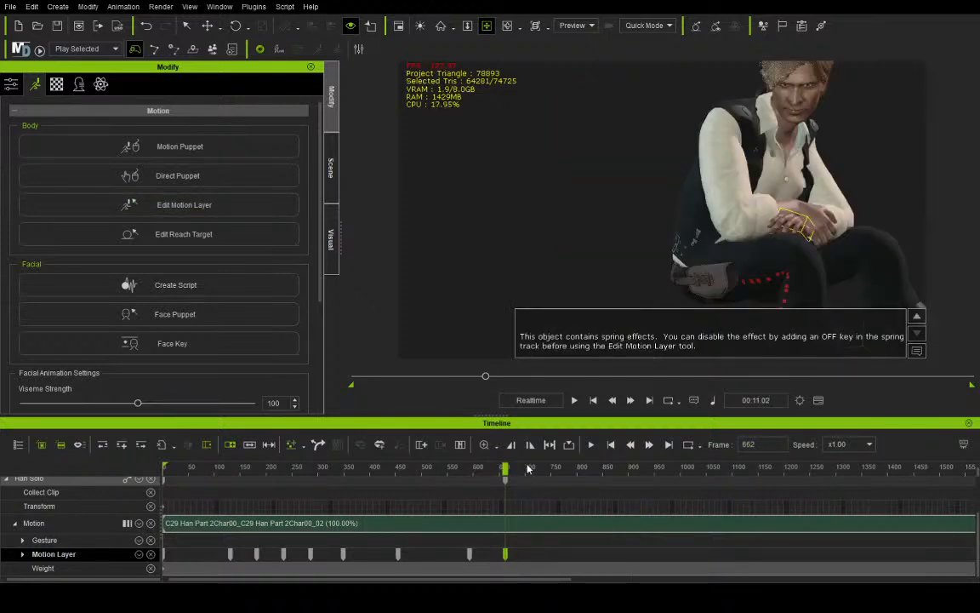
{"action": "right_click_drag", "start_coordinate": [541, 101], "coordinate": [537, 186]}
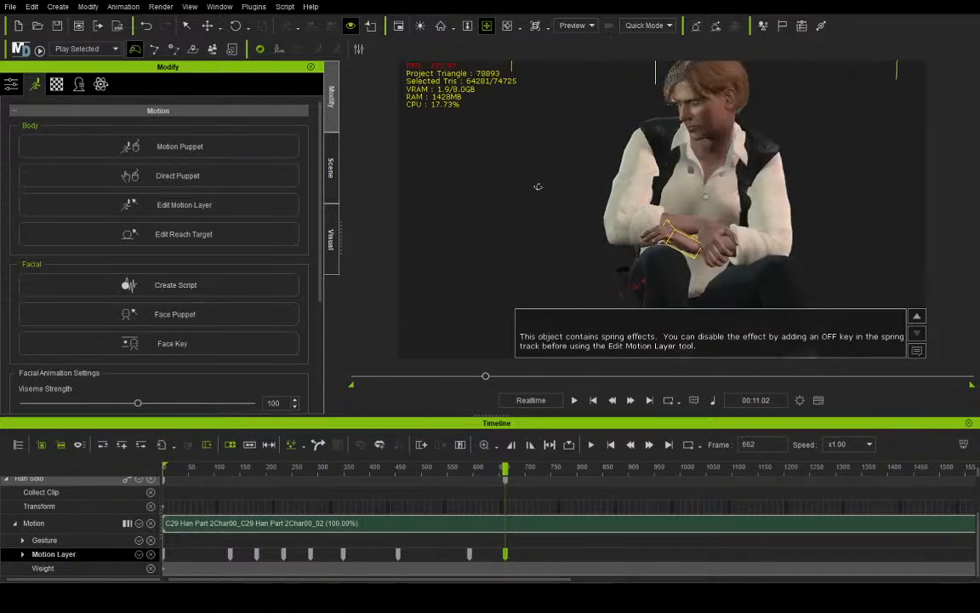
{"action": "left_click", "coordinate": [575, 400]}
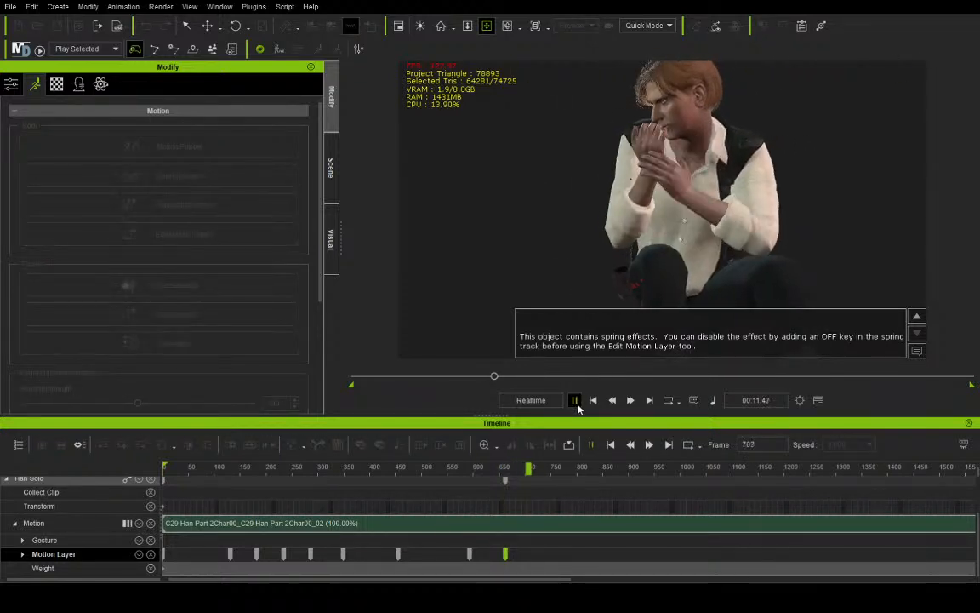
{"action": "left_click_drag", "start_coordinate": [537, 477], "coordinate": [513, 468]}
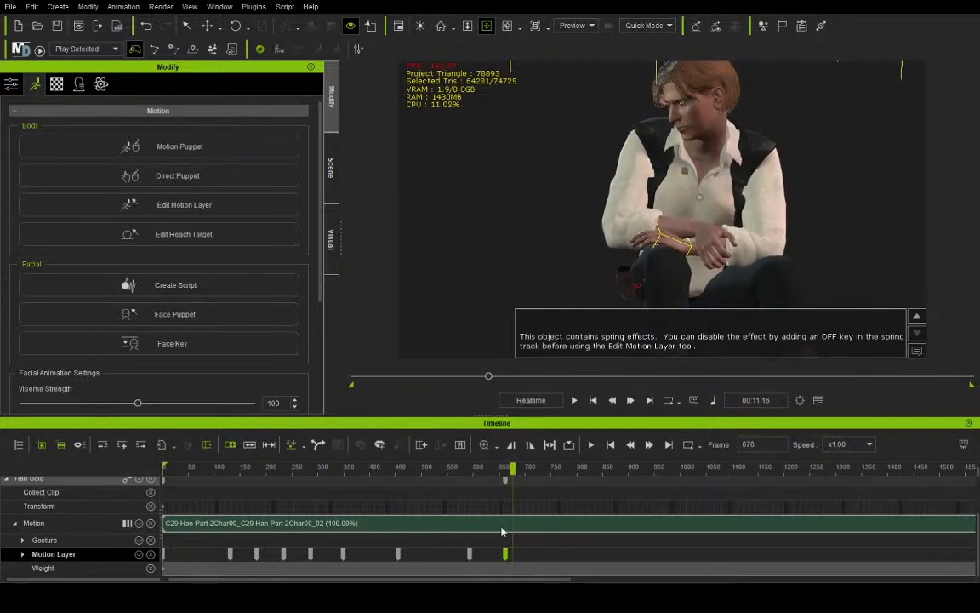
At the frame 662 motion layer key, rotate the character's right hand with Edit Motion Layer
{"action": "left_click", "coordinate": [505, 555]}
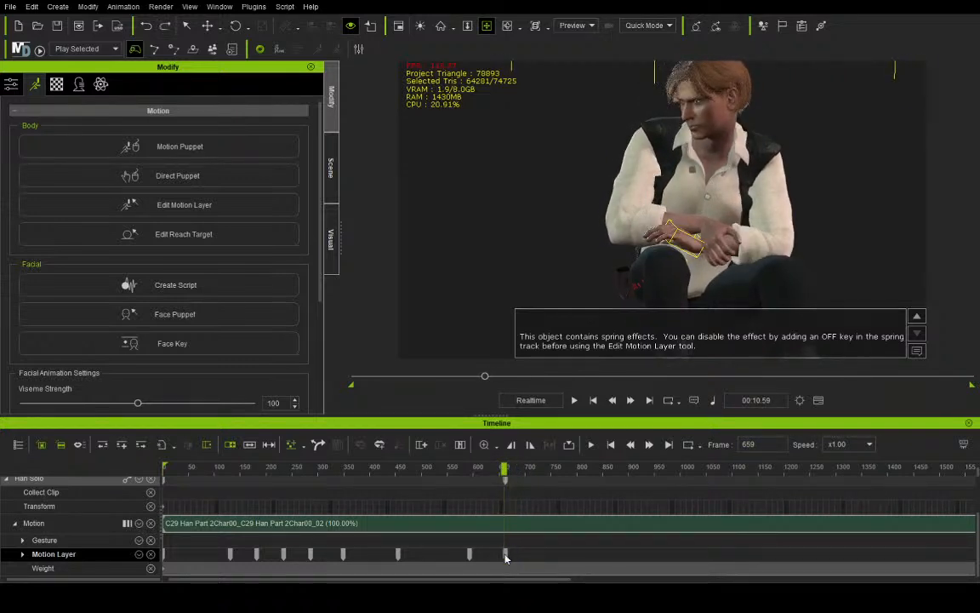
{"action": "left_click", "coordinate": [217, 205]}
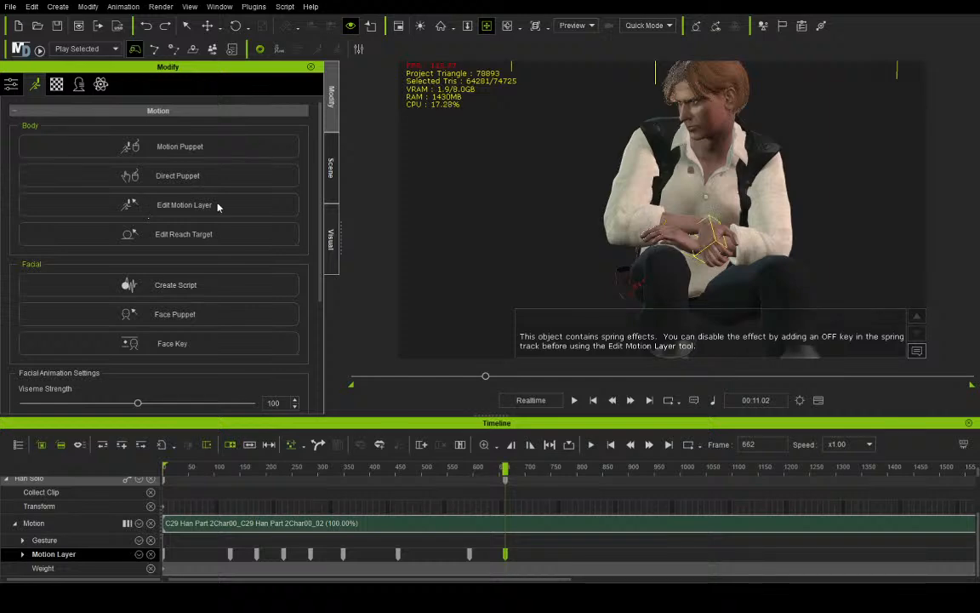
{"action": "left_click", "coordinate": [236, 25]}
{"action": "left_click_drag", "start_coordinate": [731, 212], "coordinate": [738, 238]}
{"action": "left_click_drag", "start_coordinate": [509, 466], "coordinate": [91, 454]}
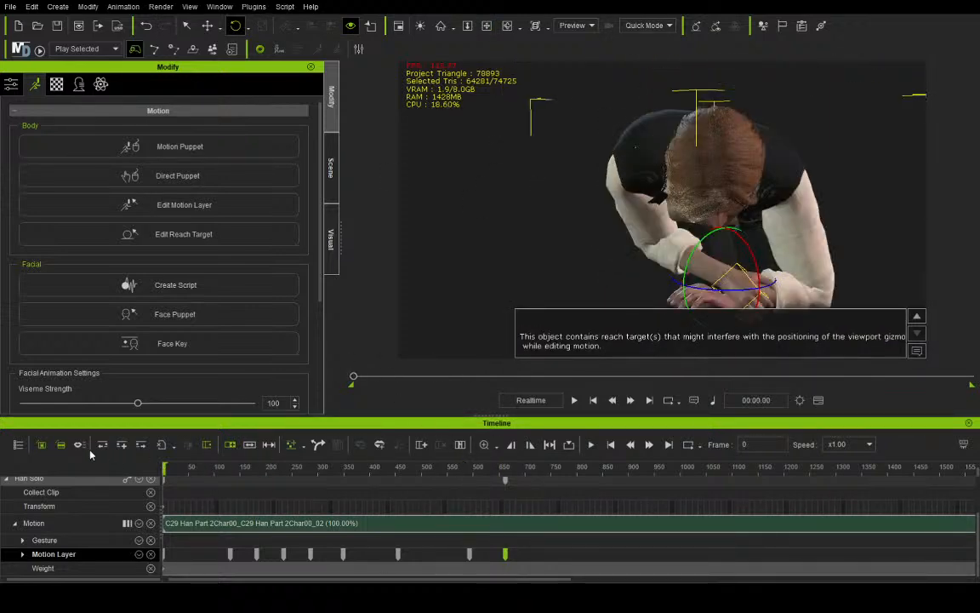
At frame 727, use Edit Motion Layer to key the hands back in their original raised poses, and return to about frame 660
{"action": "left_click_drag", "start_coordinate": [165, 457], "coordinate": [540, 466]}
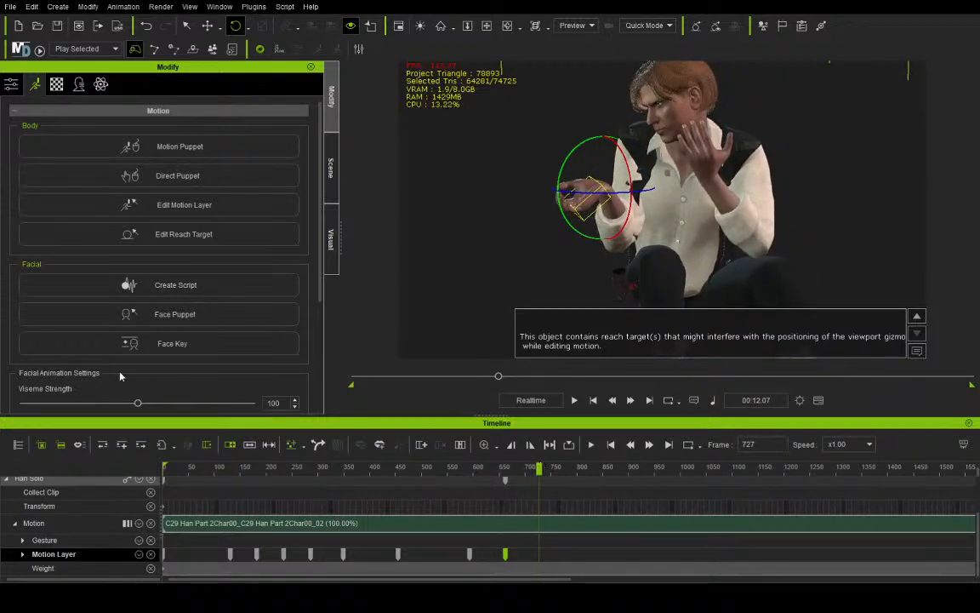
{"action": "key", "text": "ctrl+v"}
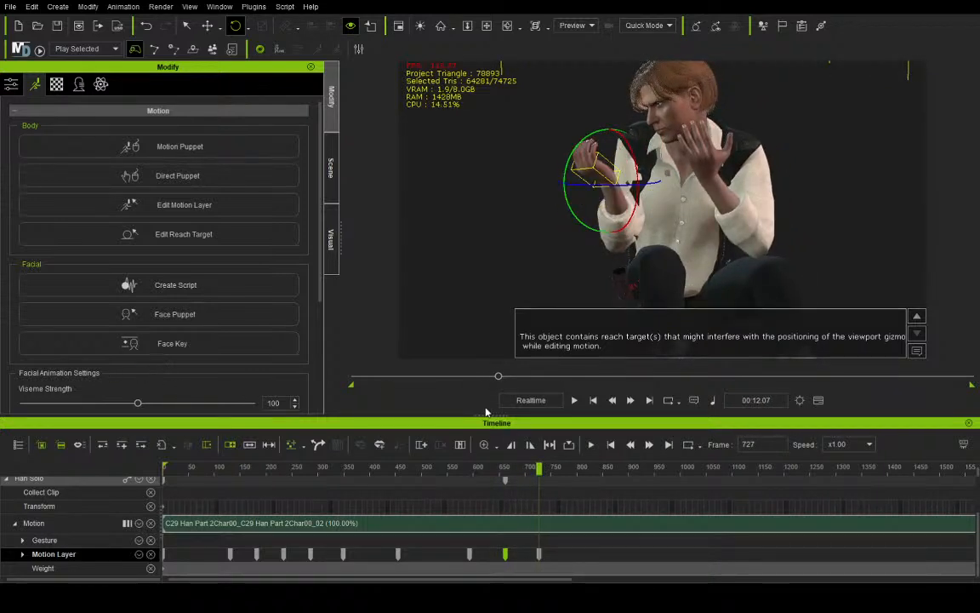
{"action": "left_click", "coordinate": [209, 209]}
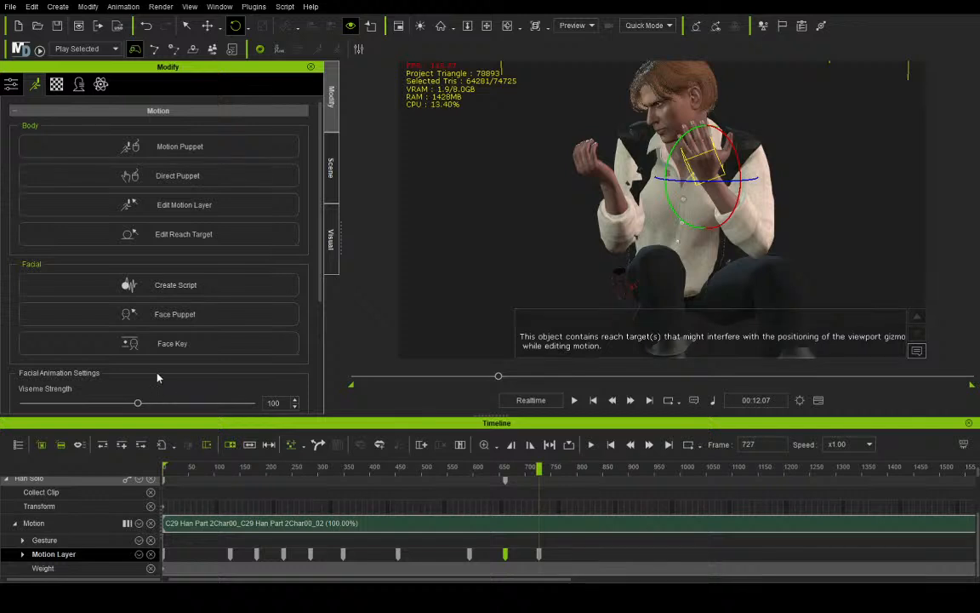
{"action": "left_click", "coordinate": [156, 377]}
{"action": "left_click", "coordinate": [507, 467]}
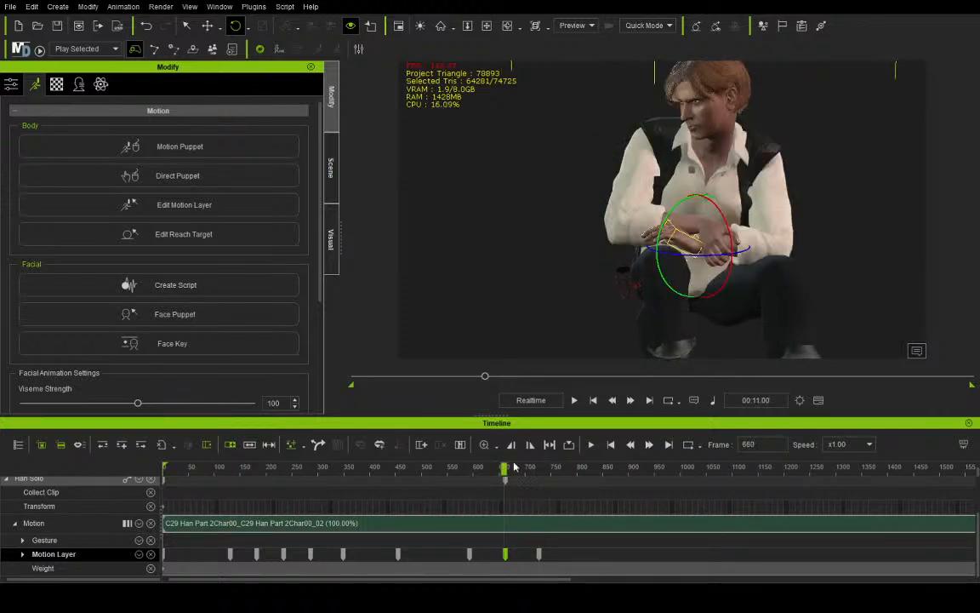
Play the motion from frame 660 to about frame 1423 to examine how the character's hands and arms move
{"action": "left_click", "coordinate": [575, 400]}
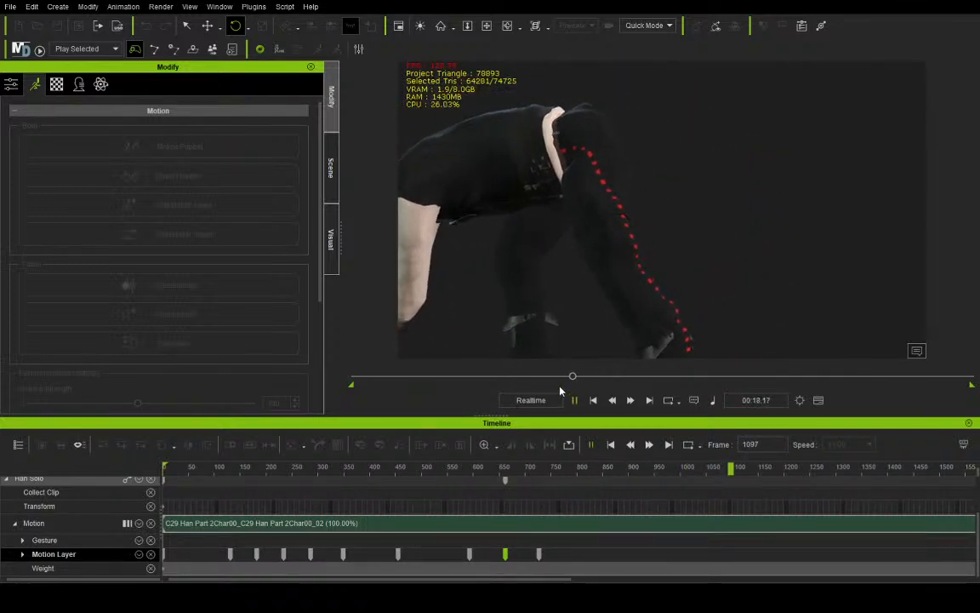
{"action": "left_click", "coordinate": [487, 26]}
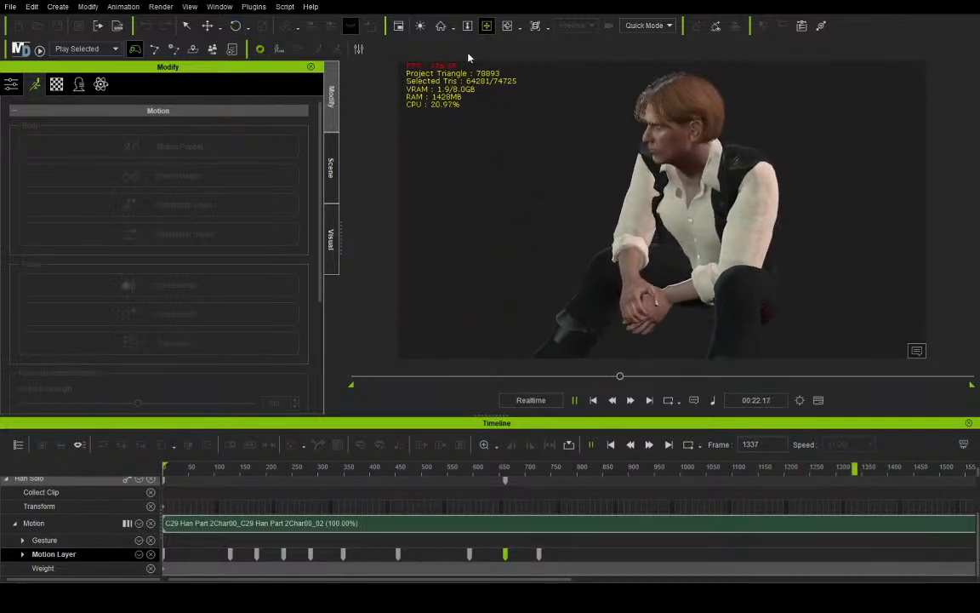
{"action": "left_click", "coordinate": [574, 400]}
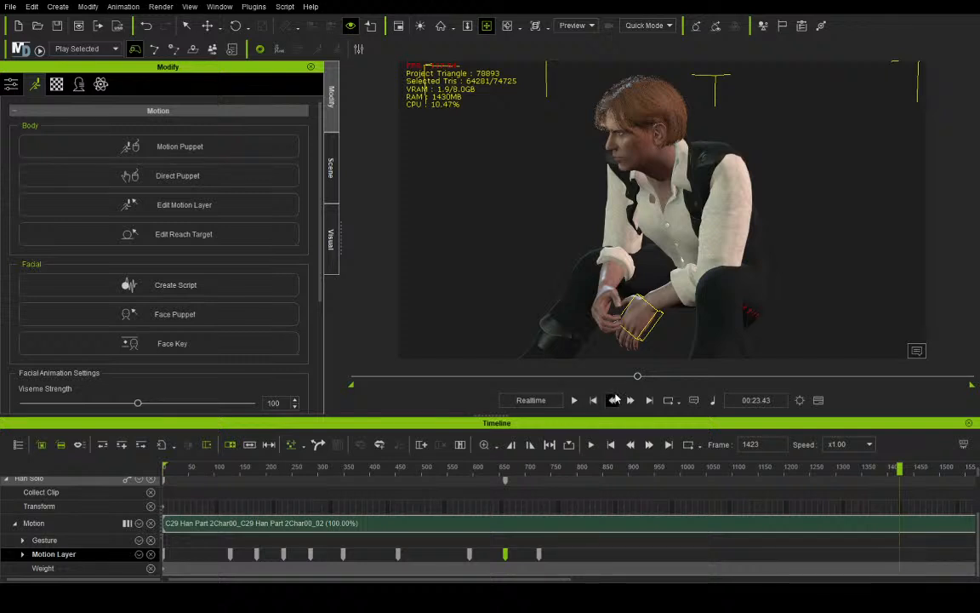
At frame 1267, move the character's left elbow with Edit Motion Layer to reposition the arm and hand
{"action": "left_click_drag", "start_coordinate": [848, 473], "coordinate": [819, 471]}
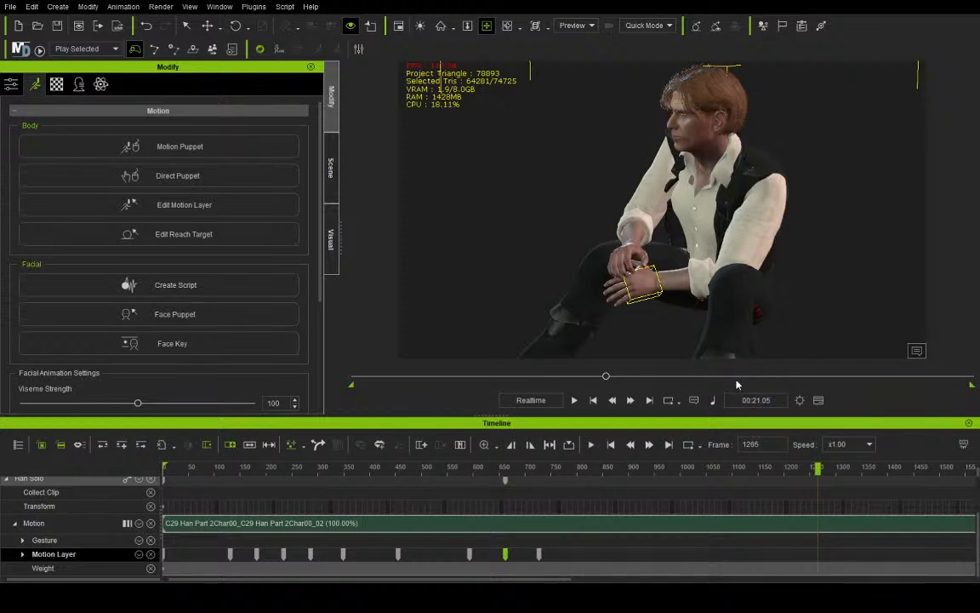
{"action": "mouse_move", "coordinate": [815, 469]}
{"action": "left_mouse_down"}
{"action": "mouse_move", "coordinate": [766, 472]}
{"action": "mouse_move", "coordinate": [821, 477]}
{"action": "left_mouse_up"}
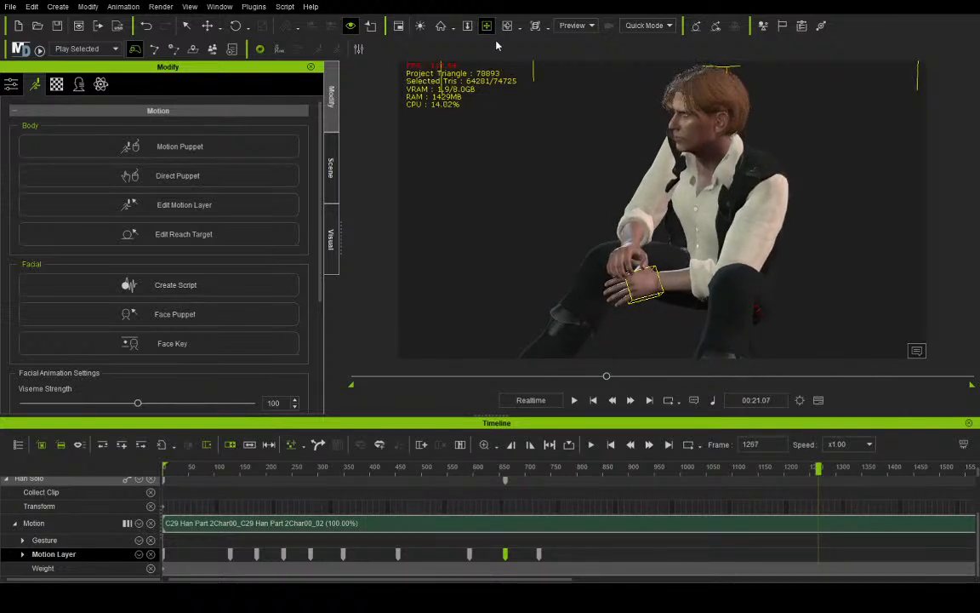
{"action": "right_click_drag", "start_coordinate": [652, 254], "coordinate": [845, 280]}
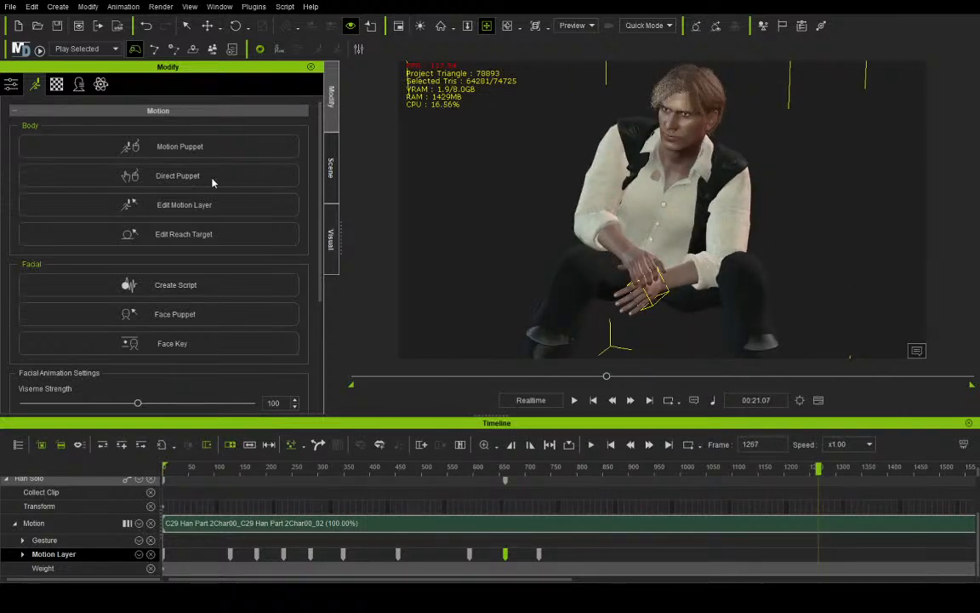
{"action": "left_click", "coordinate": [206, 25]}
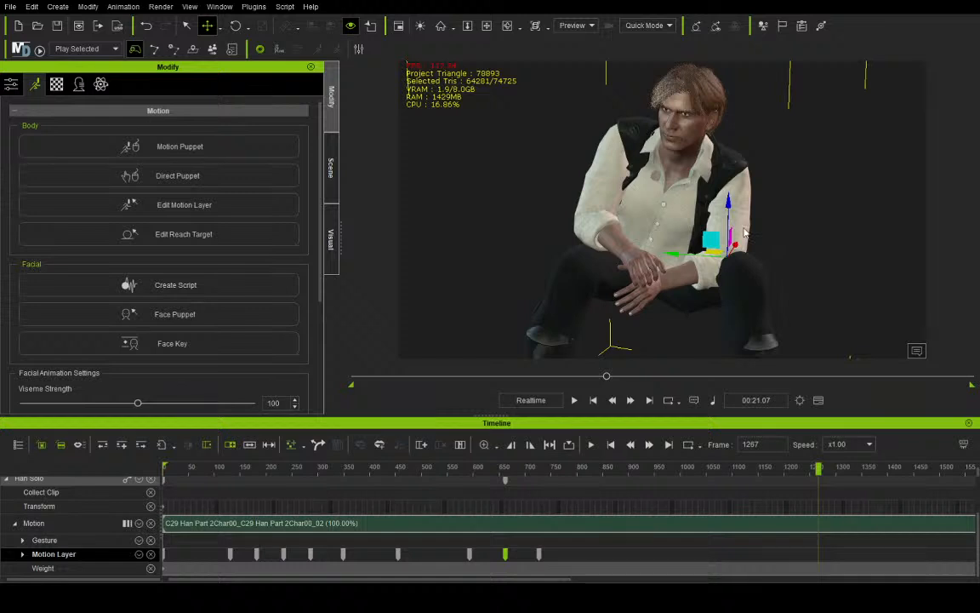
{"action": "left_click", "coordinate": [511, 30]}
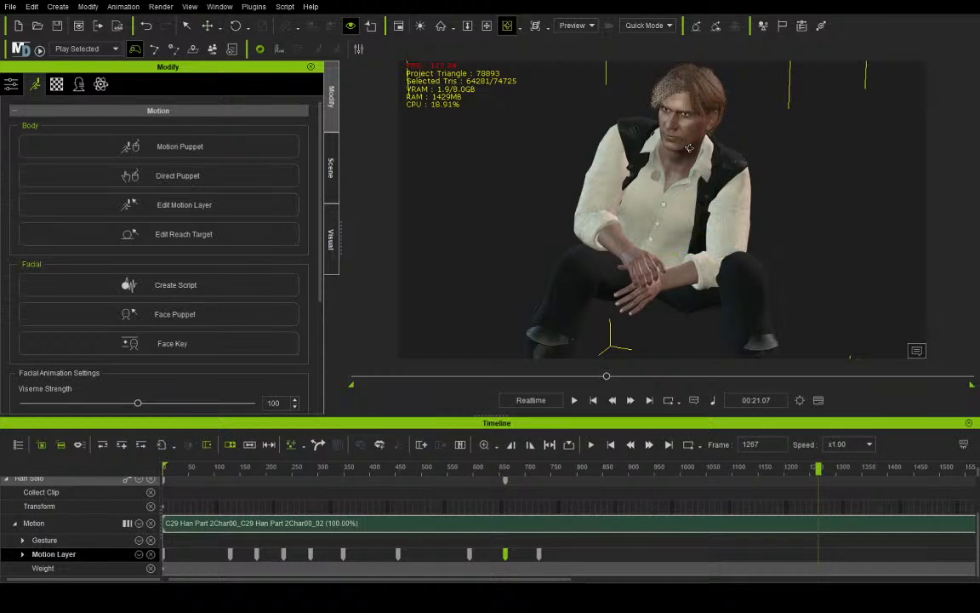
{"action": "left_click_drag", "start_coordinate": [679, 147], "coordinate": [432, 179]}
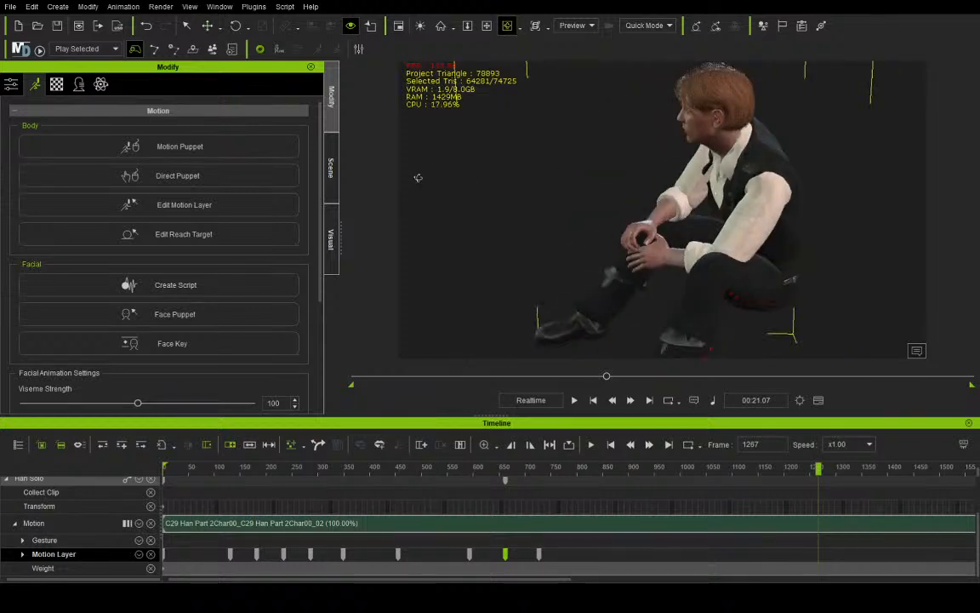
{"action": "left_click", "coordinate": [206, 27]}
{"action": "left_click_drag", "start_coordinate": [726, 205], "coordinate": [703, 200]}
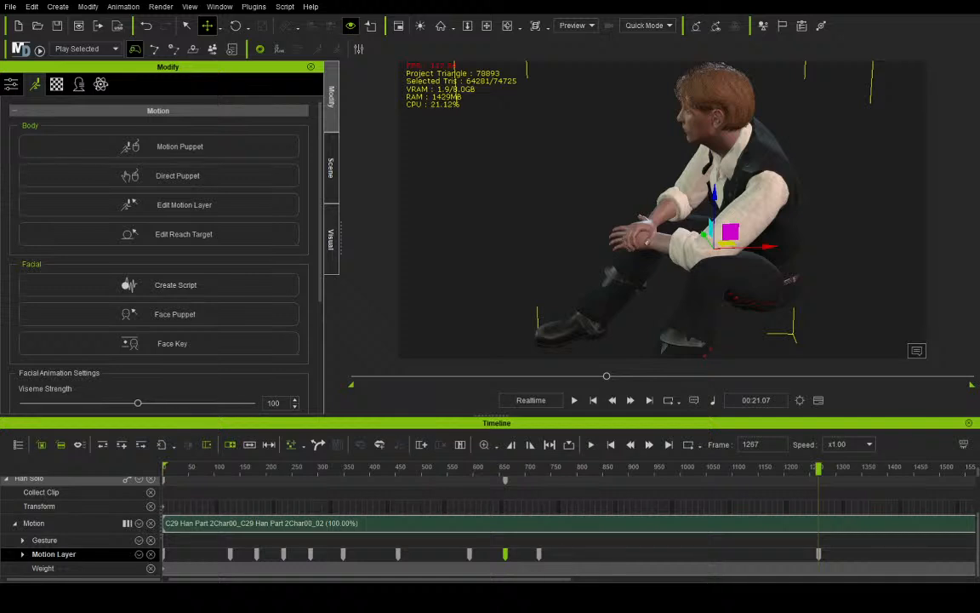
Play the motion from frame 736 to frame 1335 to examine the hands through the left arm correction
{"action": "left_click", "coordinate": [546, 470]}
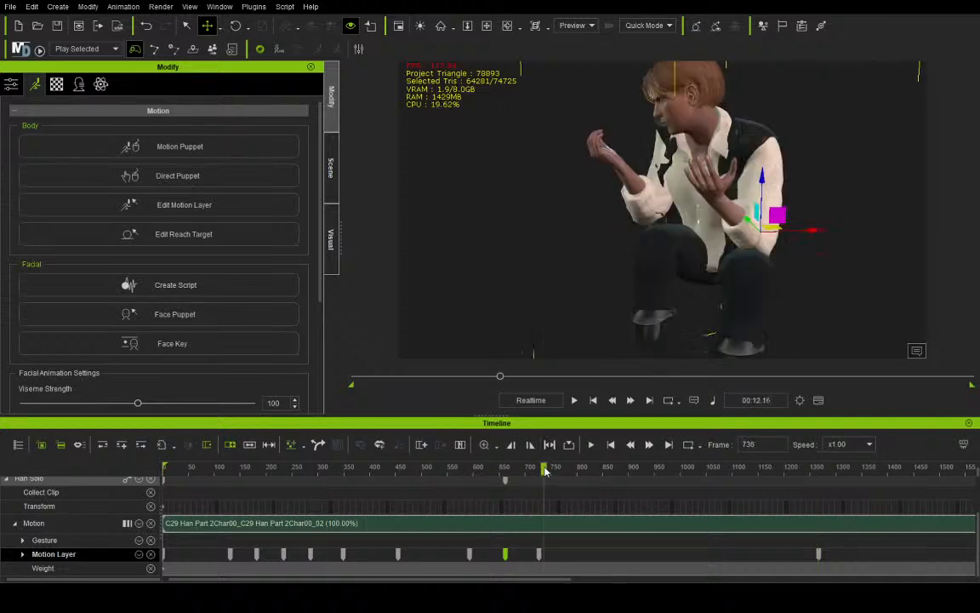
{"action": "left_click", "coordinate": [574, 400]}
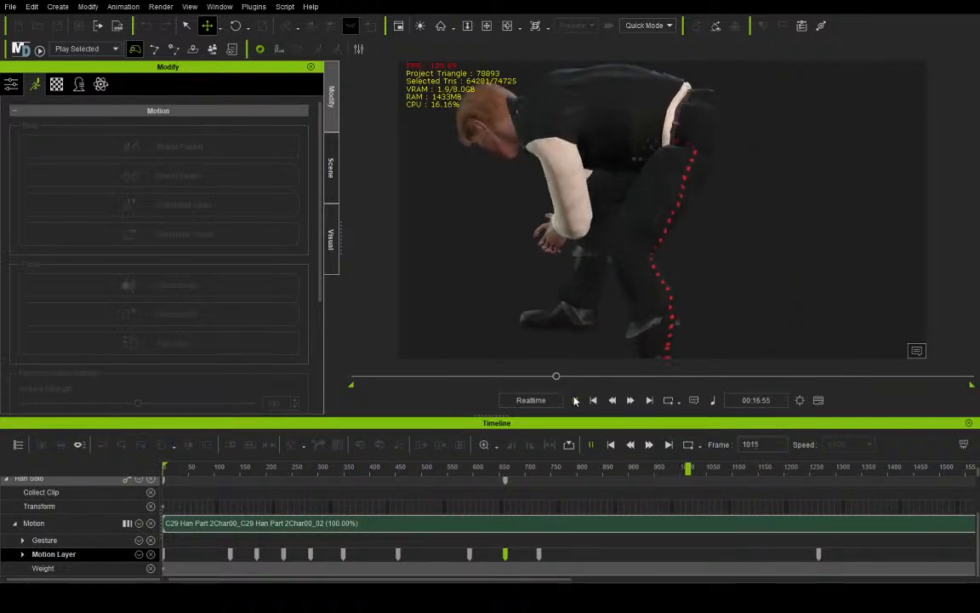
{"action": "left_click", "coordinate": [574, 400]}
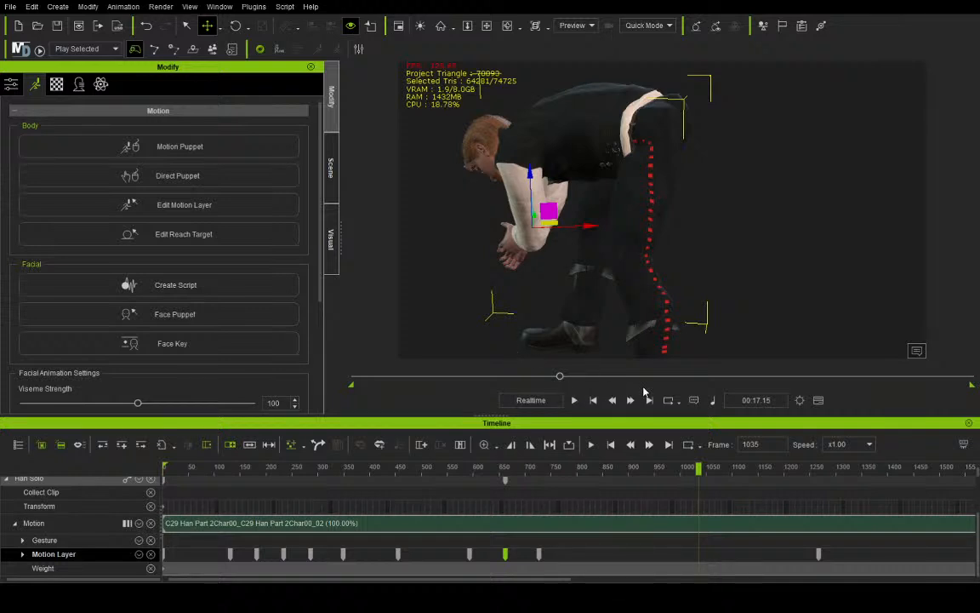
{"action": "left_click", "coordinate": [575, 400]}
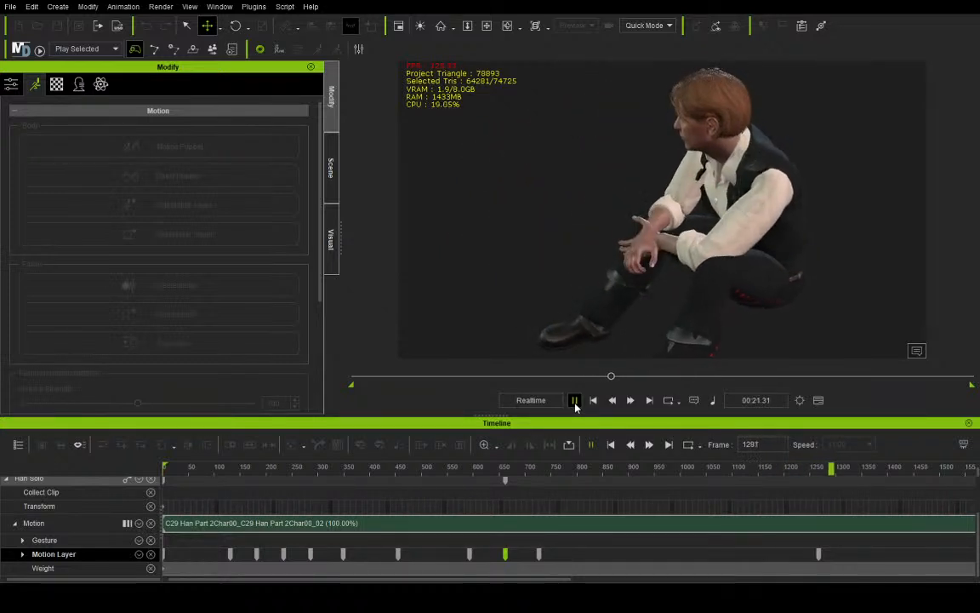
{"action": "left_click", "coordinate": [575, 403]}
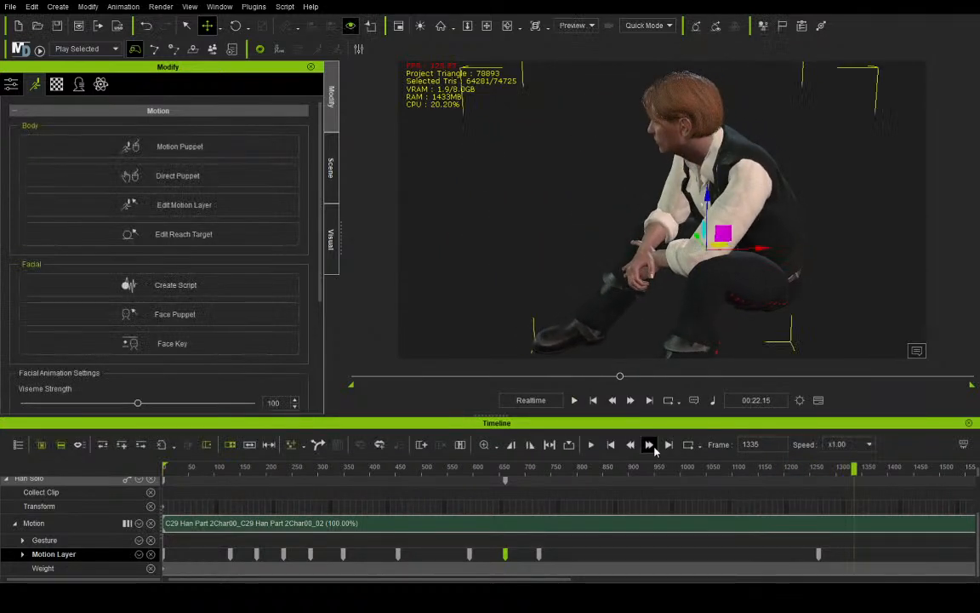
At the frame 1267 motion layer key, rotate the character's right forearm with Edit Motion Layer and replay the motion
{"action": "left_click", "coordinate": [820, 556]}
{"action": "left_click", "coordinate": [507, 26]}
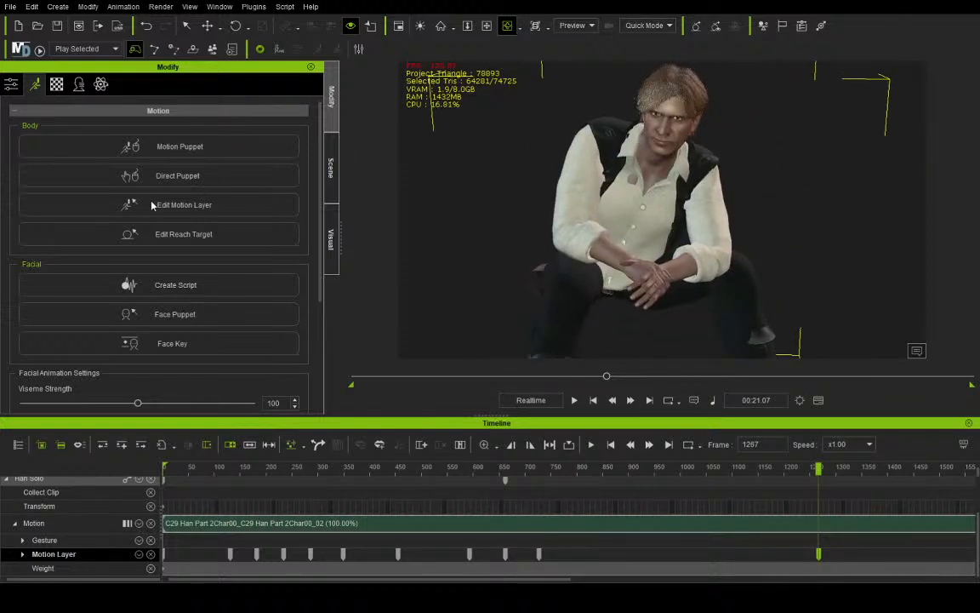
{"action": "left_click", "coordinate": [236, 26]}
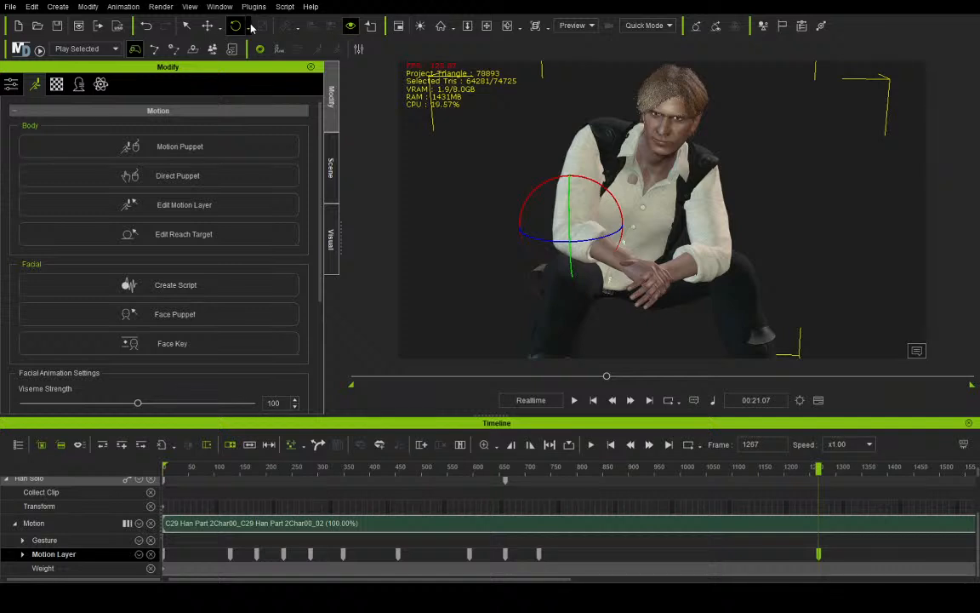
{"action": "left_click_drag", "start_coordinate": [540, 184], "coordinate": [587, 206]}
{"action": "left_click_drag", "start_coordinate": [763, 482], "coordinate": [635, 454]}
{"action": "left_click", "coordinate": [577, 400]}
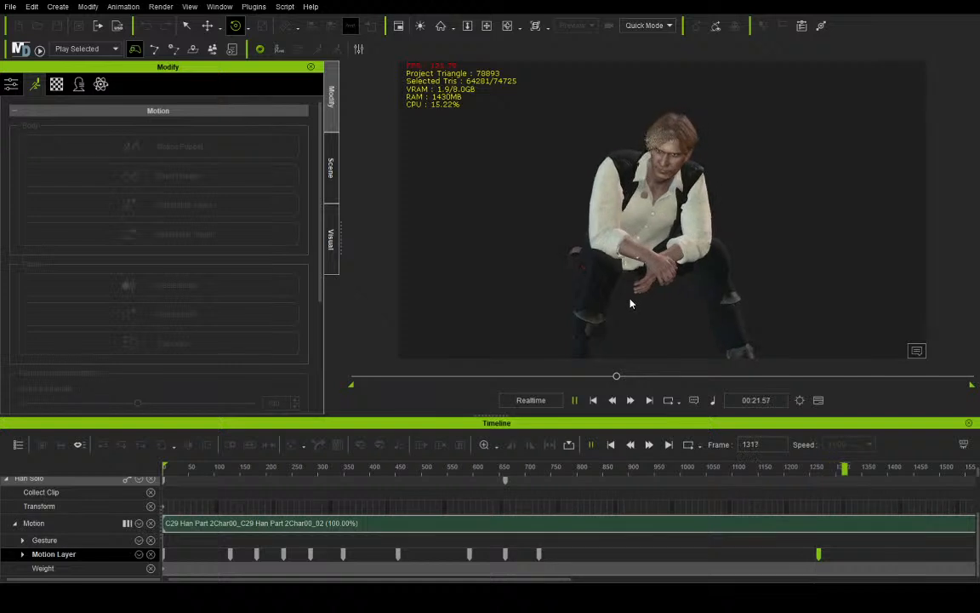
At frame 1367, use Edit Motion Layer to move the right elbow outward and rotate the forearm up above the knee
{"action": "left_click", "coordinate": [874, 469]}
{"action": "mouse_move", "coordinate": [875, 469]}
{"action": "left_mouse_down"}
{"action": "mouse_move", "coordinate": [886, 470]}
{"action": "mouse_move", "coordinate": [828, 471]}
{"action": "mouse_move", "coordinate": [872, 479]}
{"action": "left_mouse_up"}
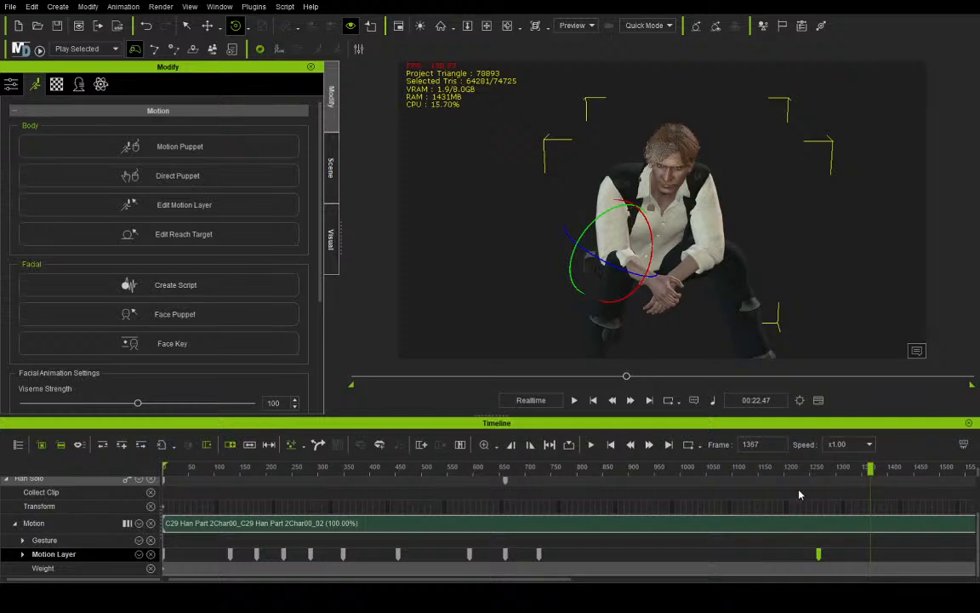
{"action": "left_click", "coordinate": [487, 25]}
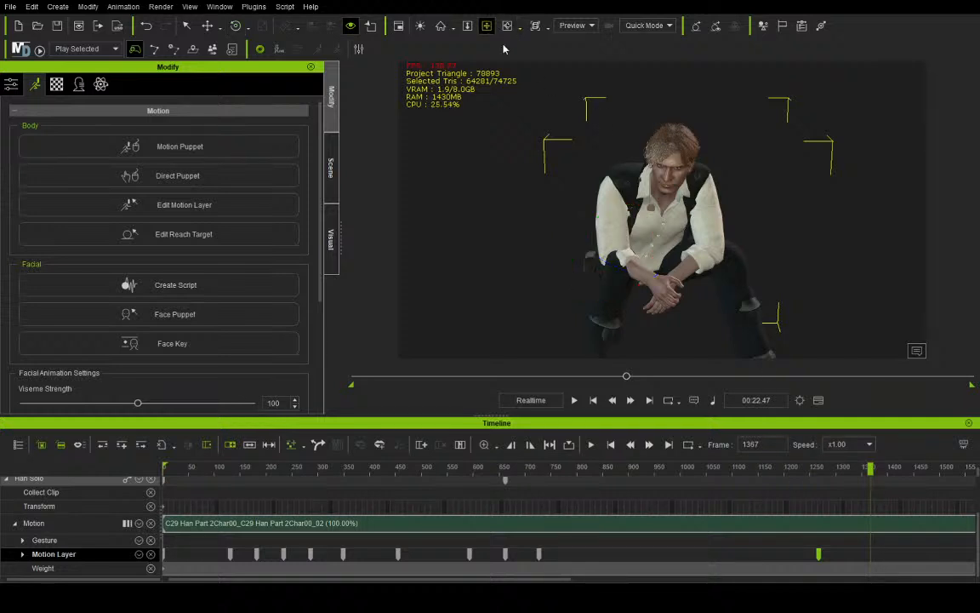
{"action": "scroll", "coordinate": [700, 228], "scroll_direction": "up", "scroll_amount": 5}
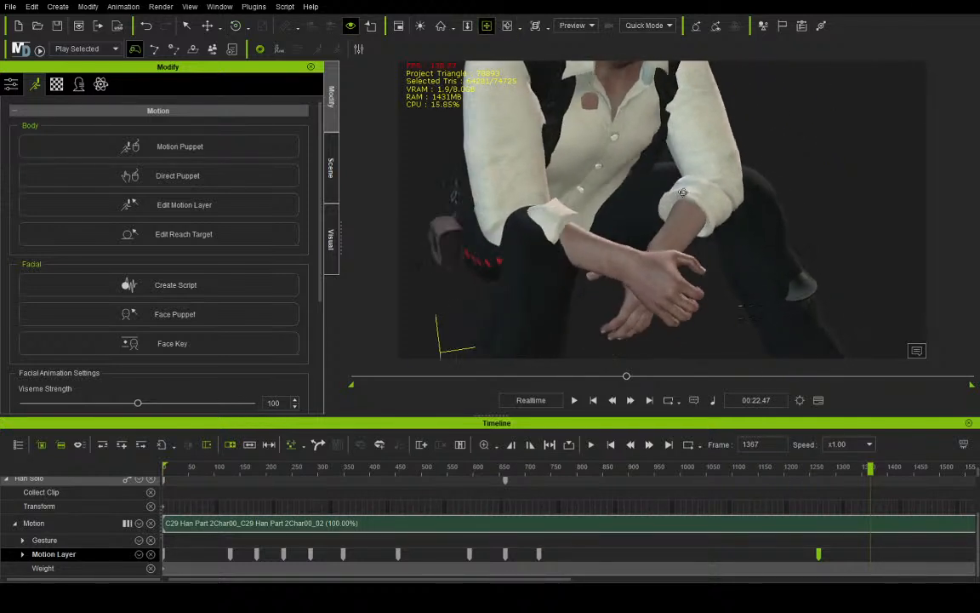
{"action": "right_click_drag", "start_coordinate": [676, 182], "coordinate": [624, 165]}
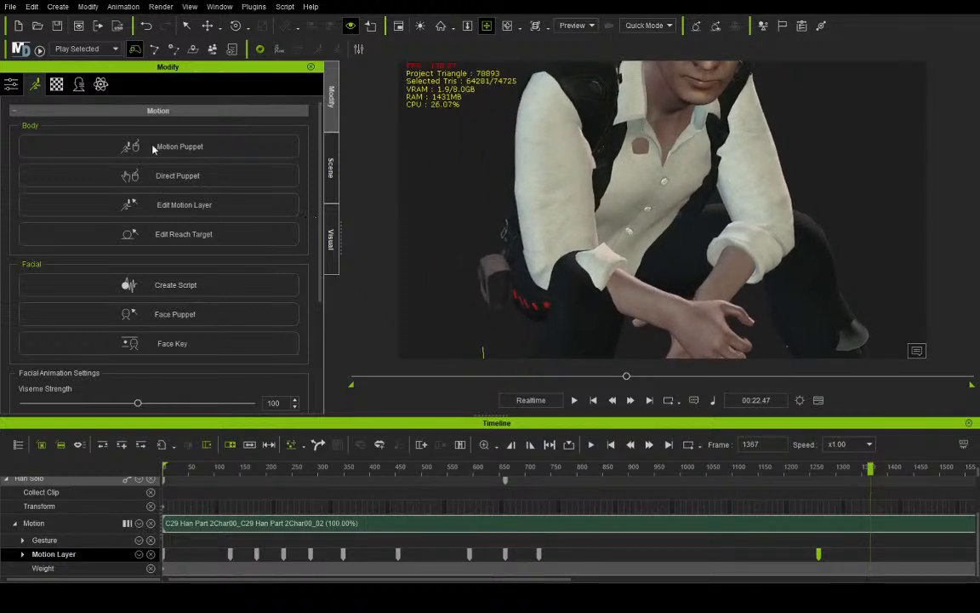
{"action": "left_click", "coordinate": [207, 26]}
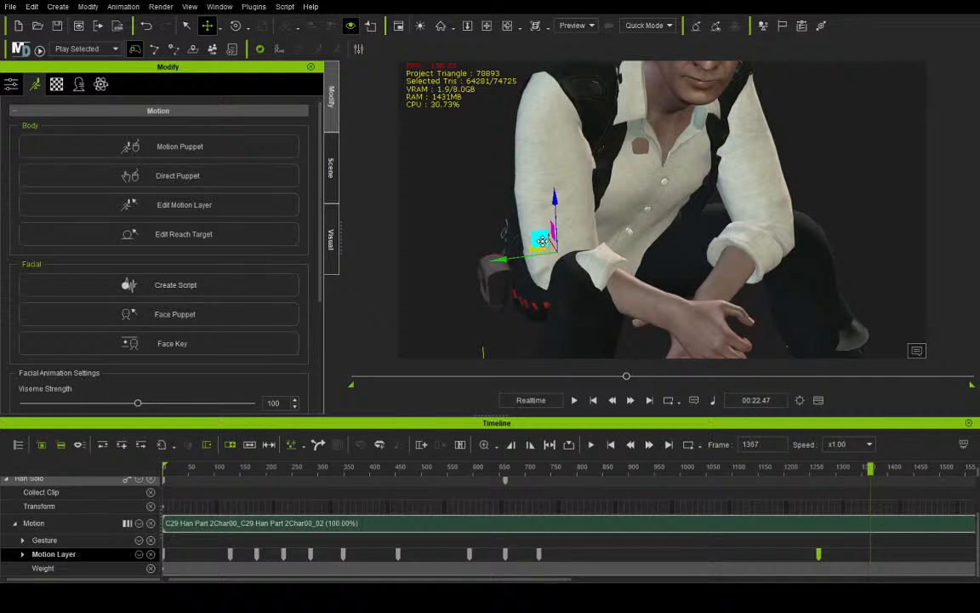
{"action": "left_click_drag", "start_coordinate": [542, 241], "coordinate": [515, 246]}
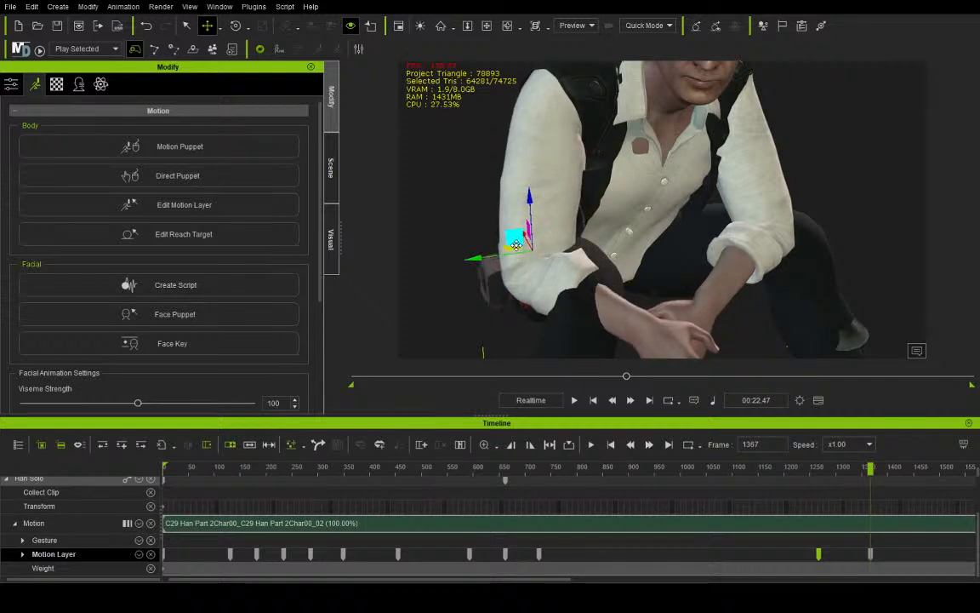
{"action": "key", "text": "e"}
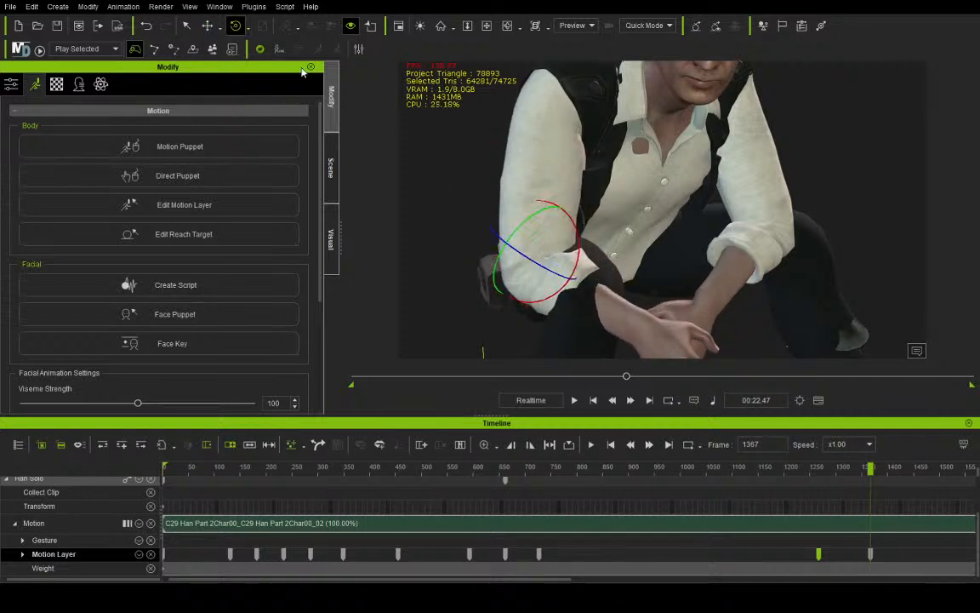
{"action": "left_click_drag", "start_coordinate": [555, 241], "coordinate": [556, 220]}
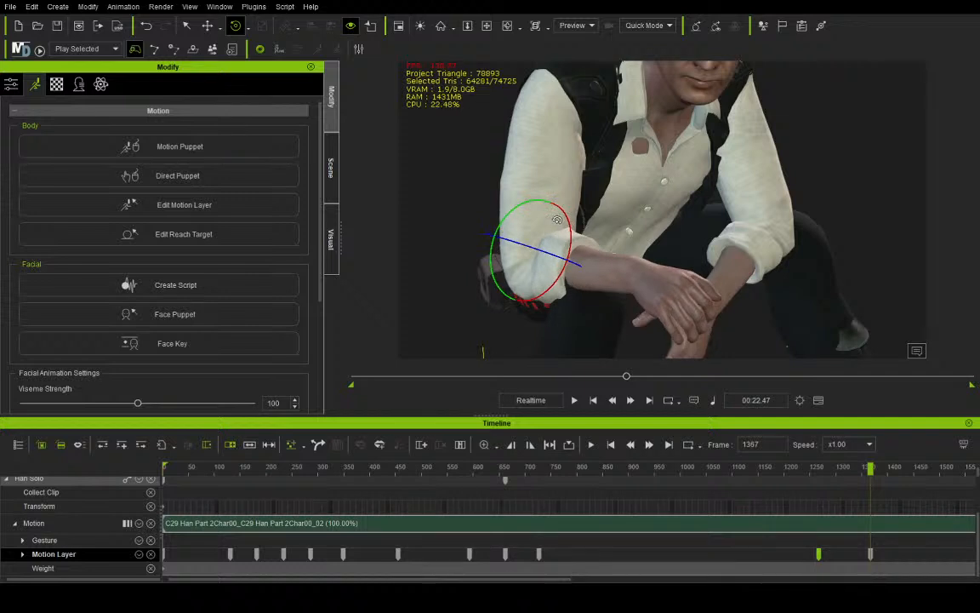
Move the right elbow slightly farther up and outward at frame 1367 to refine the hand position
{"action": "left_click", "coordinate": [488, 30]}
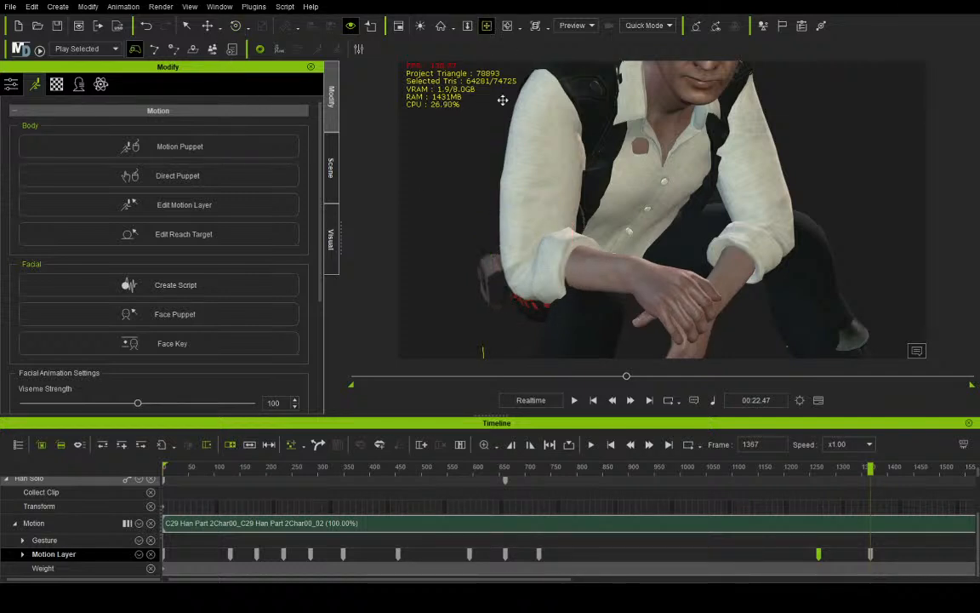
{"action": "left_click_drag", "start_coordinate": [503, 98], "coordinate": [571, 164]}
{"action": "right_click_drag", "start_coordinate": [571, 165], "coordinate": [455, 146]}
{"action": "scroll", "coordinate": [468, 153], "scroll_direction": "down", "scroll_amount": 5}
{"action": "mouse_move", "coordinate": [561, 187]}
{"action": "right_mouse_down"}
{"action": "mouse_move", "coordinate": [652, 206]}
{"action": "mouse_move", "coordinate": [595, 205]}
{"action": "mouse_move", "coordinate": [564, 188]}
{"action": "right_mouse_up"}
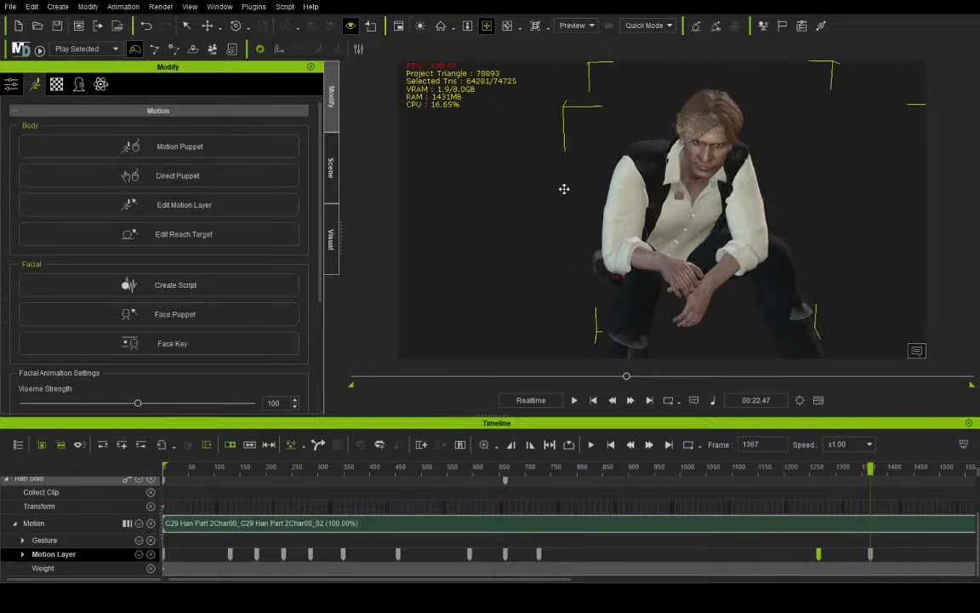
{"action": "left_click", "coordinate": [235, 26]}
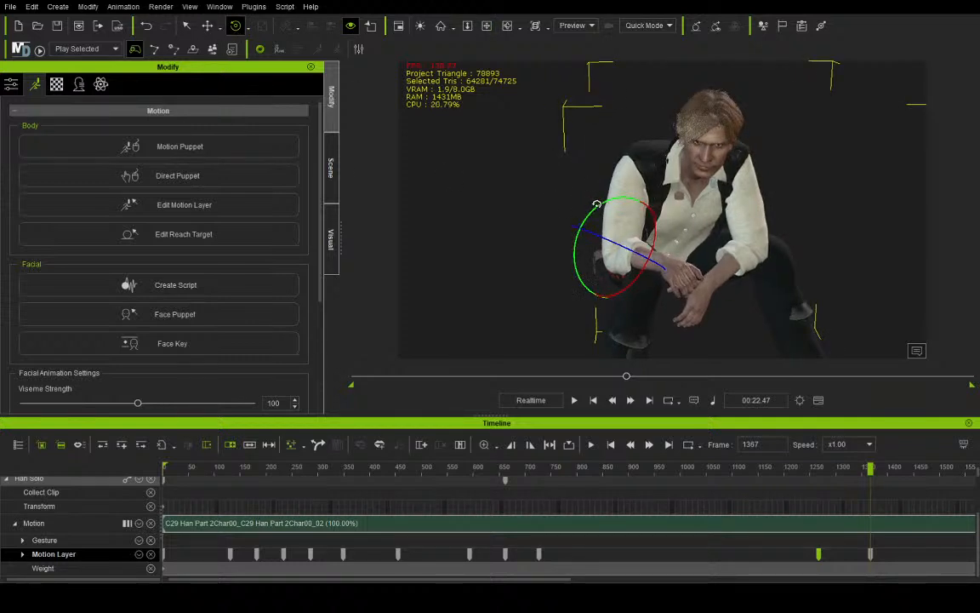
{"action": "left_click", "coordinate": [207, 25]}
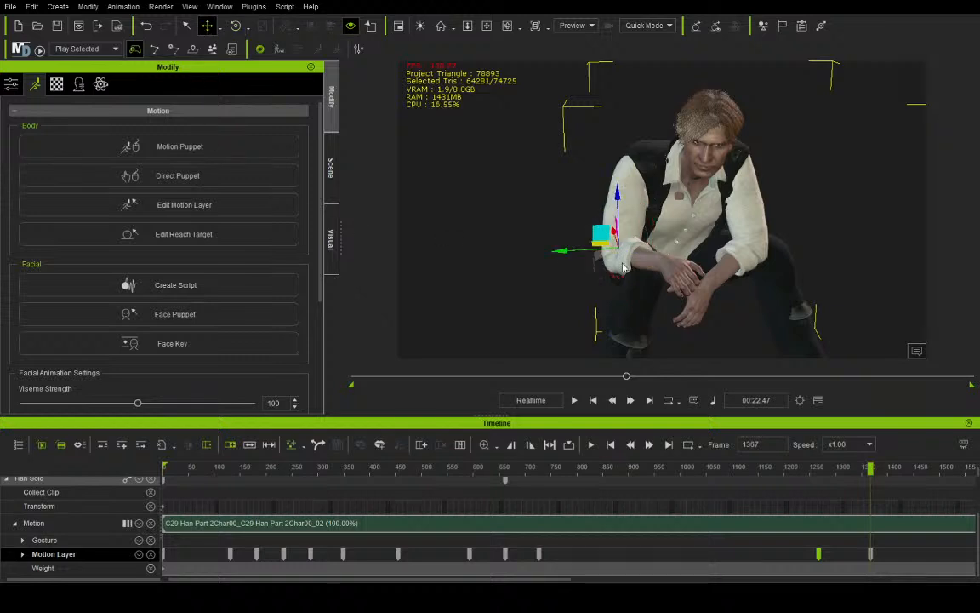
{"action": "left_click_drag", "start_coordinate": [606, 245], "coordinate": [600, 239]}
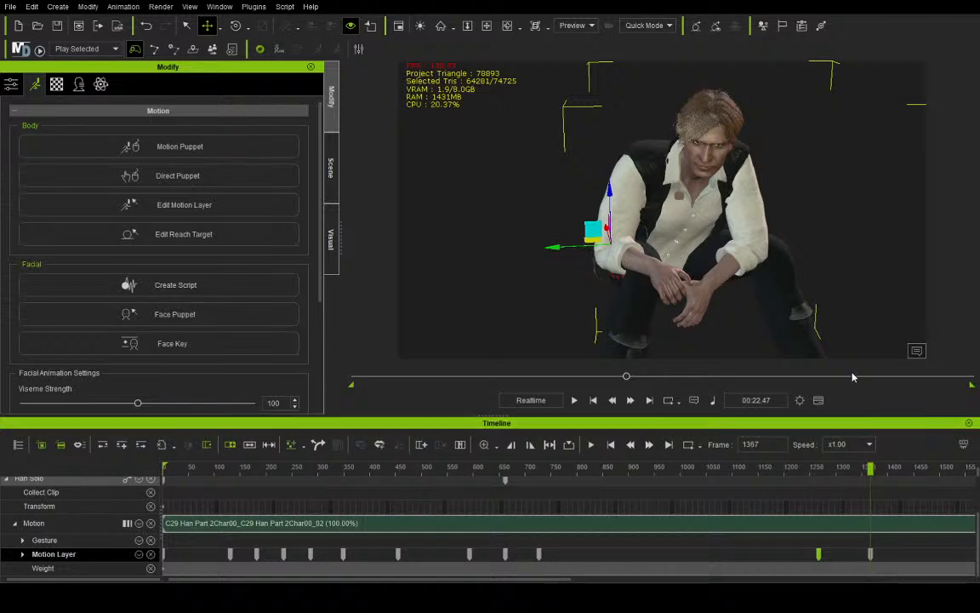
Play the motion from frame 1258 to frame 2089 to examine the corrected arms, and return to frame 1591
{"action": "left_click", "coordinate": [814, 470]}
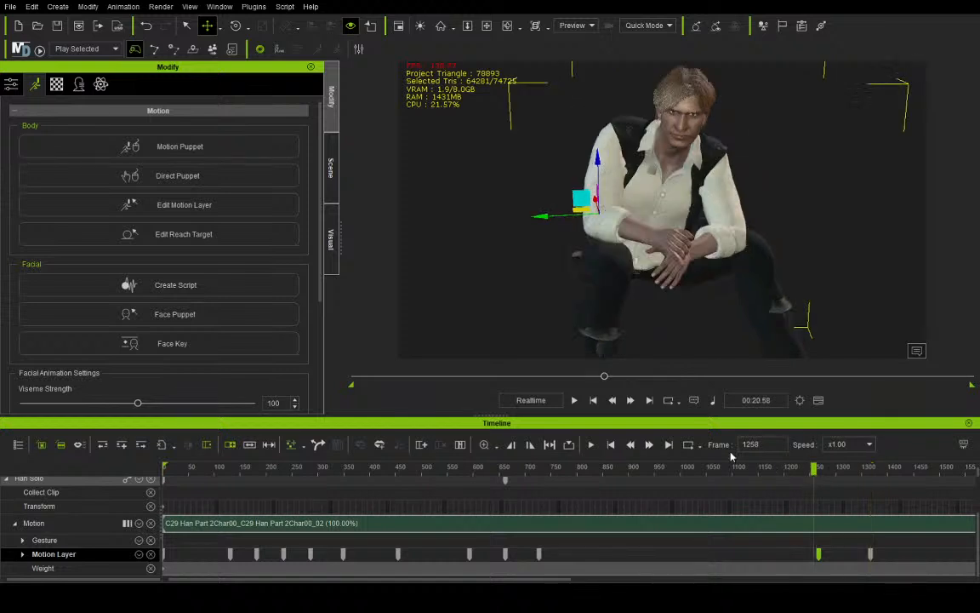
{"action": "left_click", "coordinate": [577, 402]}
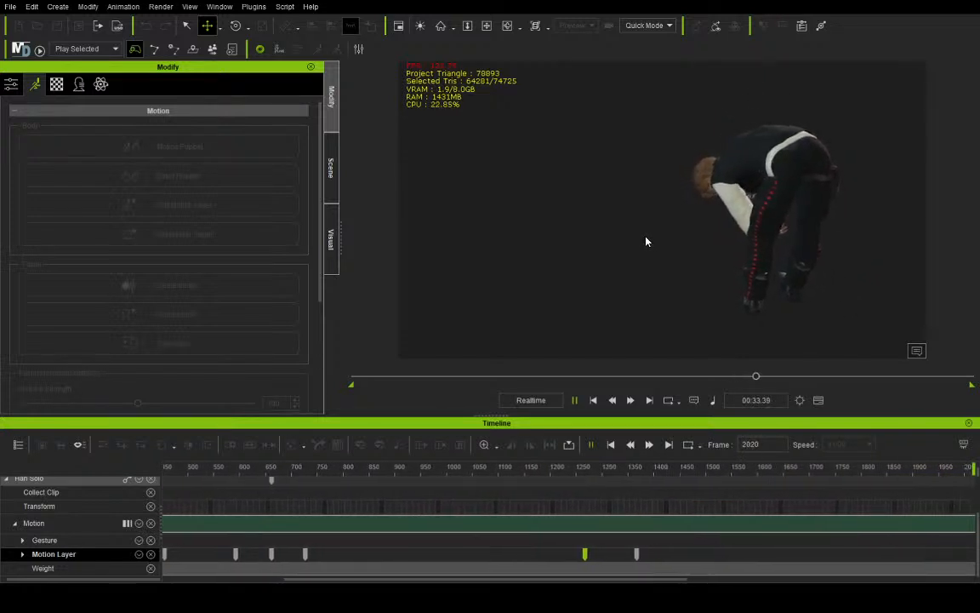
{"action": "left_click", "coordinate": [576, 400]}
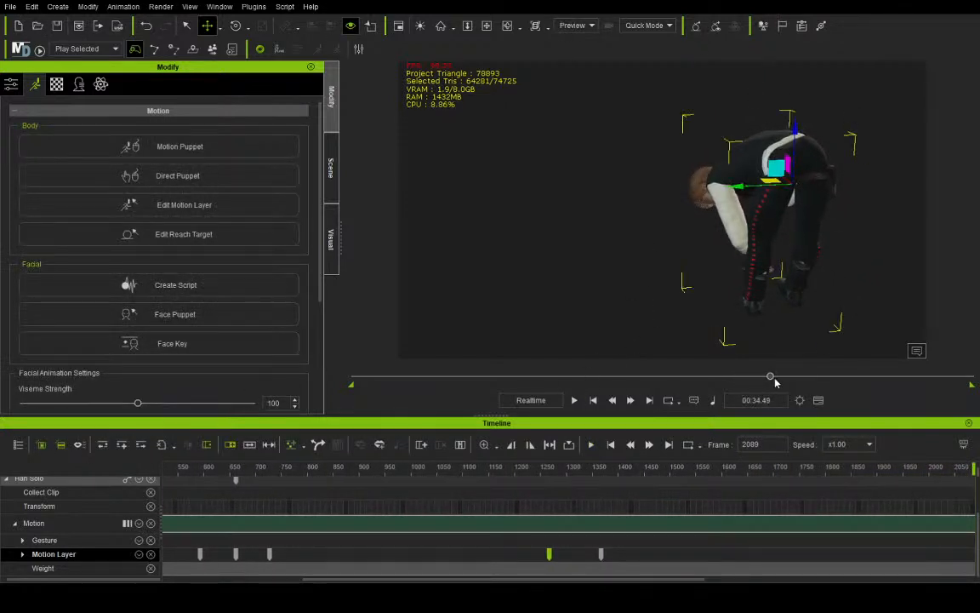
{"action": "left_click_drag", "start_coordinate": [774, 383], "coordinate": [672, 365]}
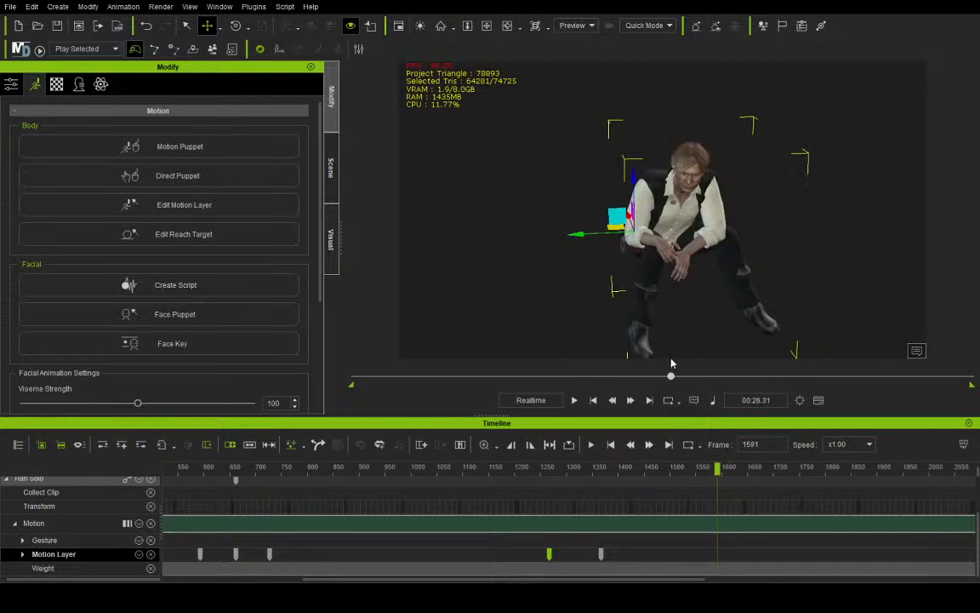
Play on from frame 1591, set a motion layer key for the character's left arm at frame 1651, and replay the motion
{"action": "left_click", "coordinate": [574, 400]}
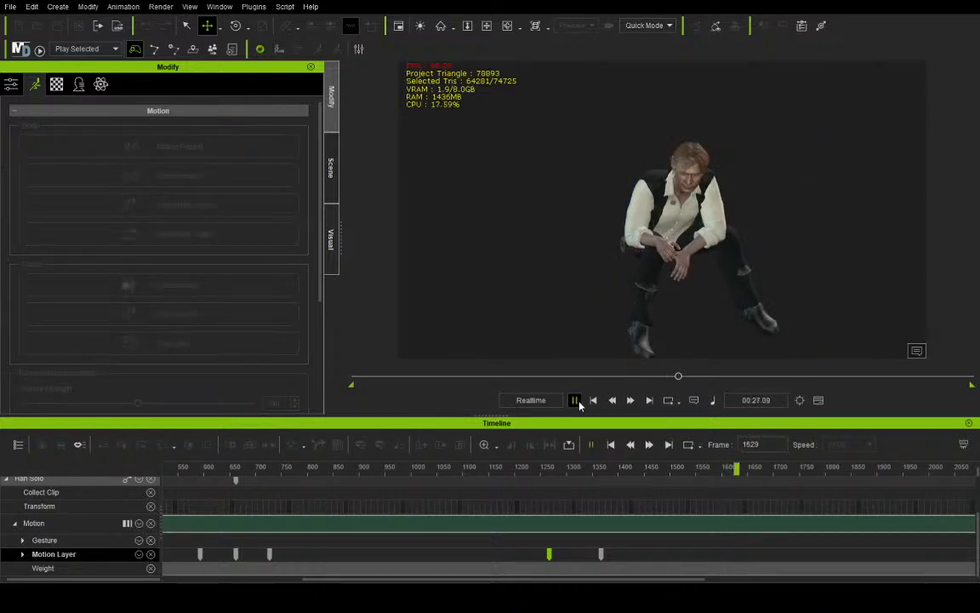
{"action": "left_click", "coordinate": [574, 400]}
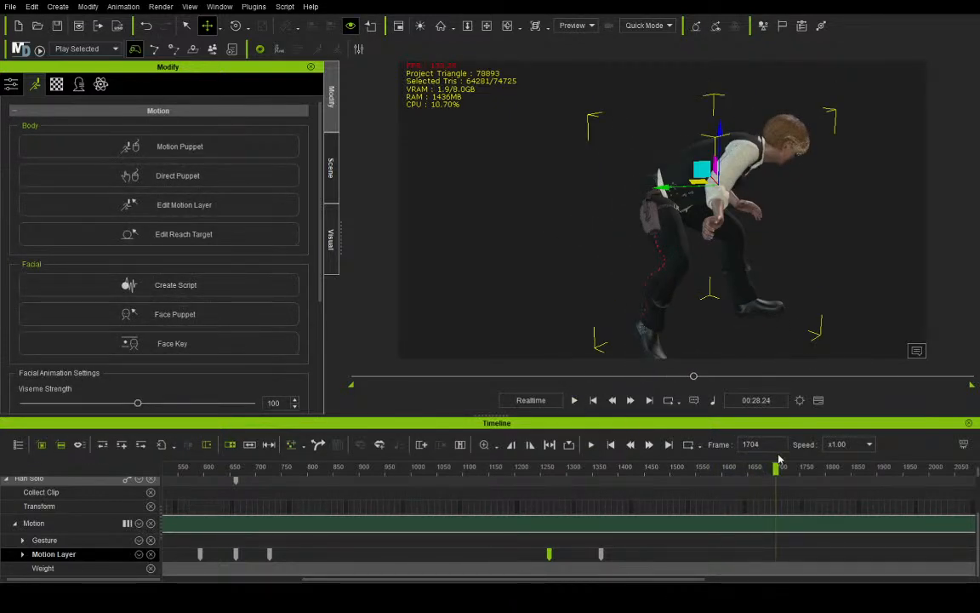
{"action": "left_click_drag", "start_coordinate": [779, 464], "coordinate": [749, 482]}
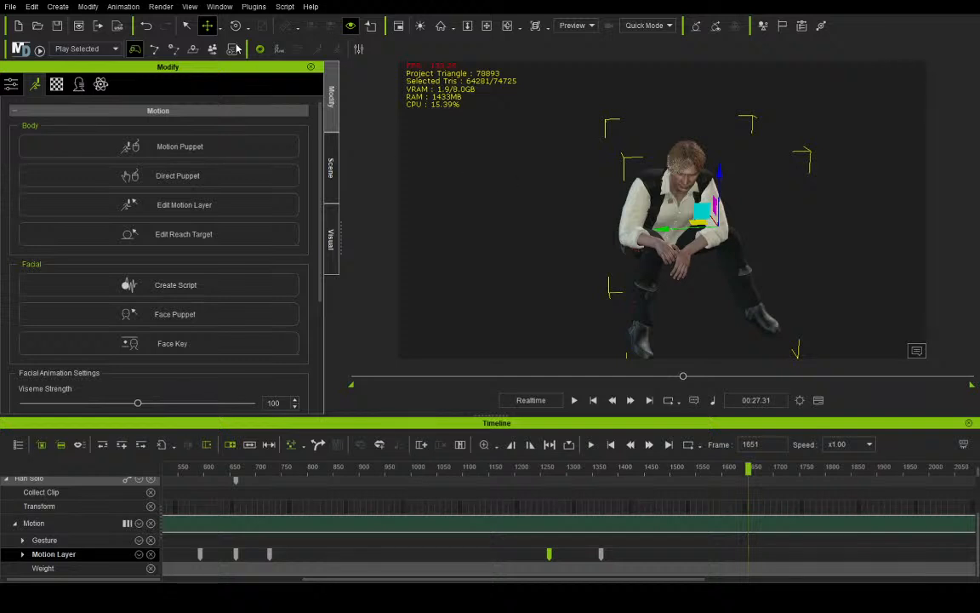
{"action": "left_click", "coordinate": [719, 174]}
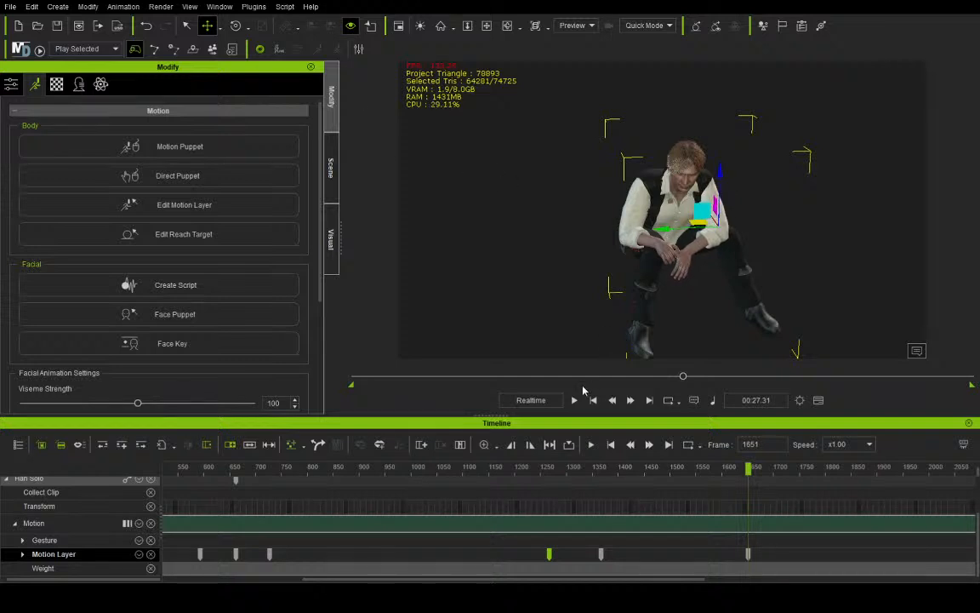
{"action": "left_click", "coordinate": [575, 400]}
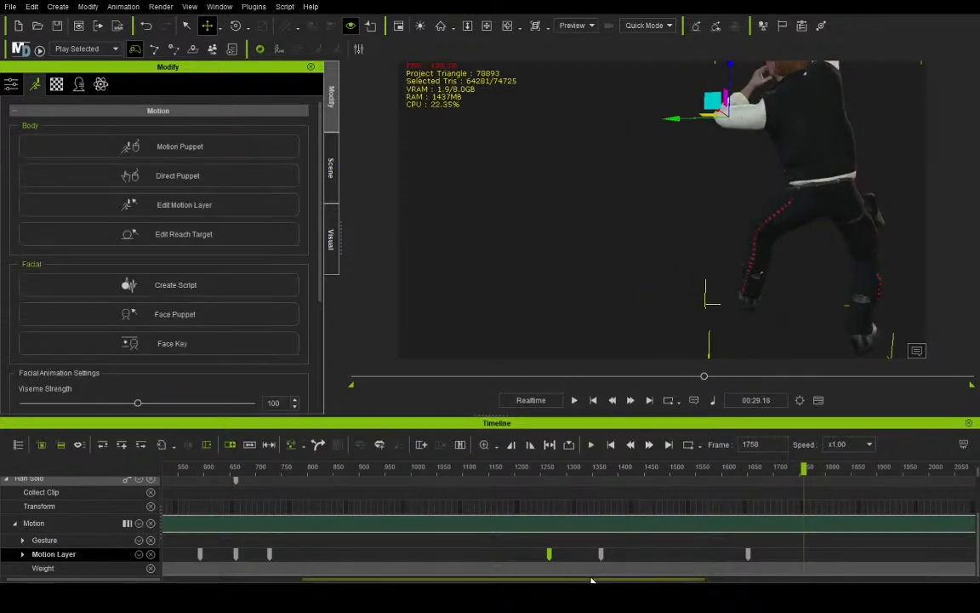
At frame 1682, rotate the character's left forearm outward so the hand swings away from the leg
{"action": "left_click_drag", "start_coordinate": [592, 579], "coordinate": [686, 581]}
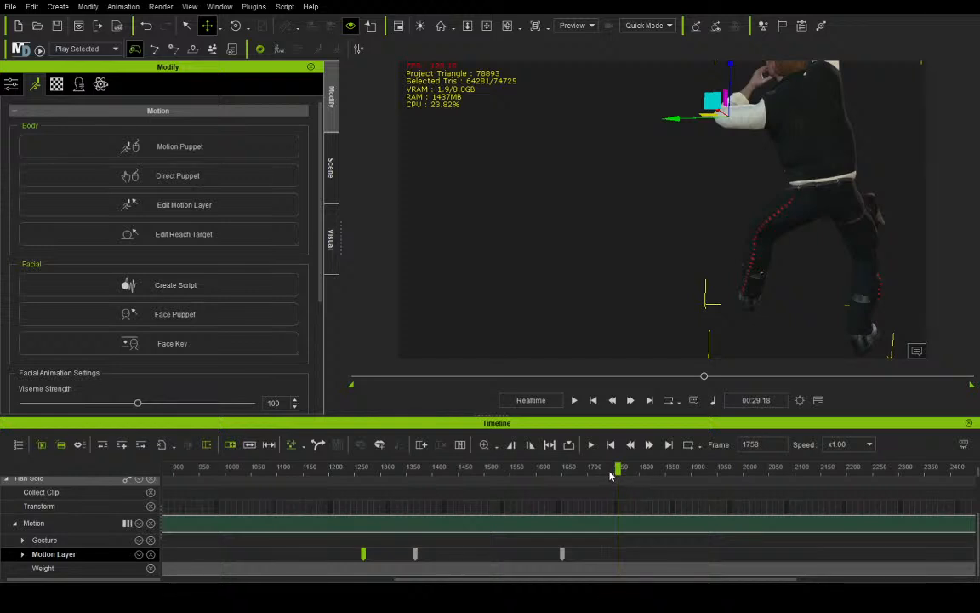
{"action": "left_click_drag", "start_coordinate": [609, 475], "coordinate": [578, 468]}
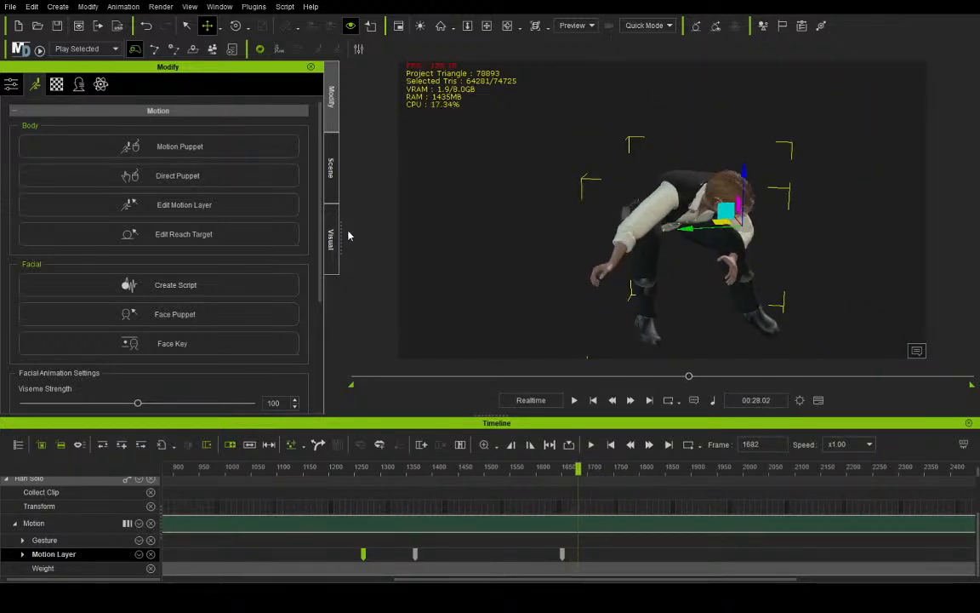
{"action": "left_click", "coordinate": [235, 26]}
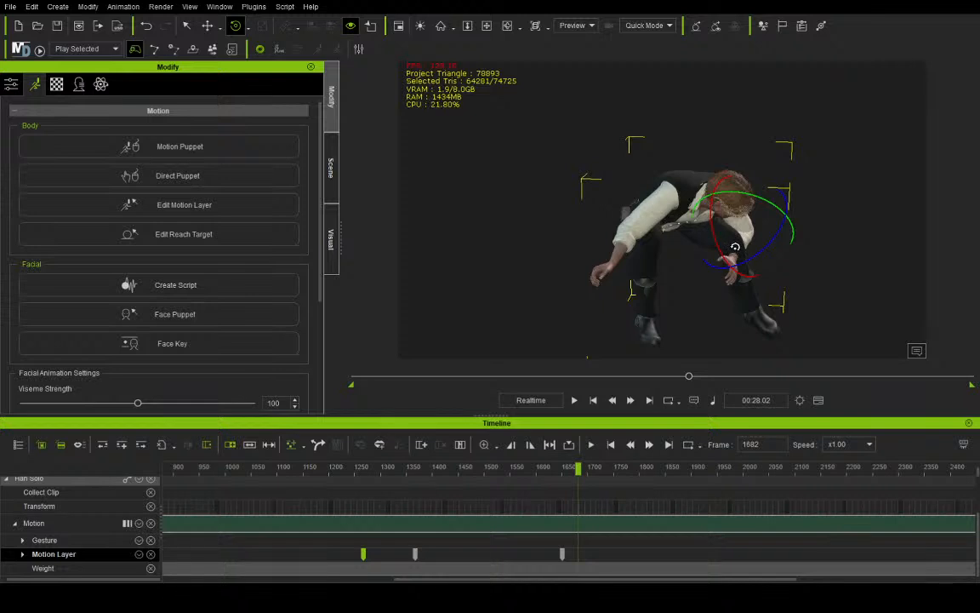
{"action": "left_click_drag", "start_coordinate": [760, 251], "coordinate": [697, 220]}
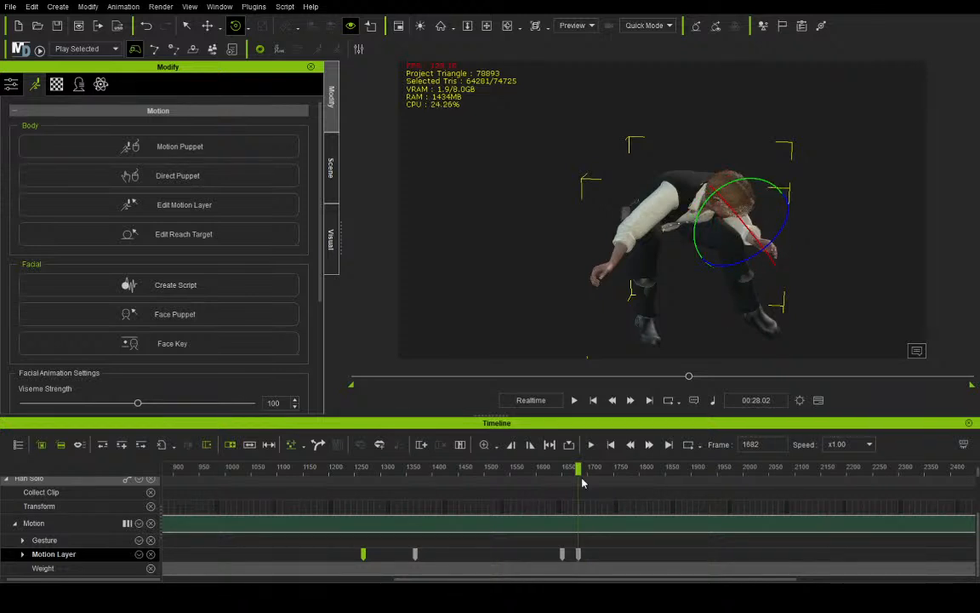
Replay the motion up to frame 1746 and rotate the left forearm there with Edit Motion Layer
{"action": "left_click_drag", "start_coordinate": [580, 473], "coordinate": [558, 475]}
{"action": "left_click", "coordinate": [574, 400]}
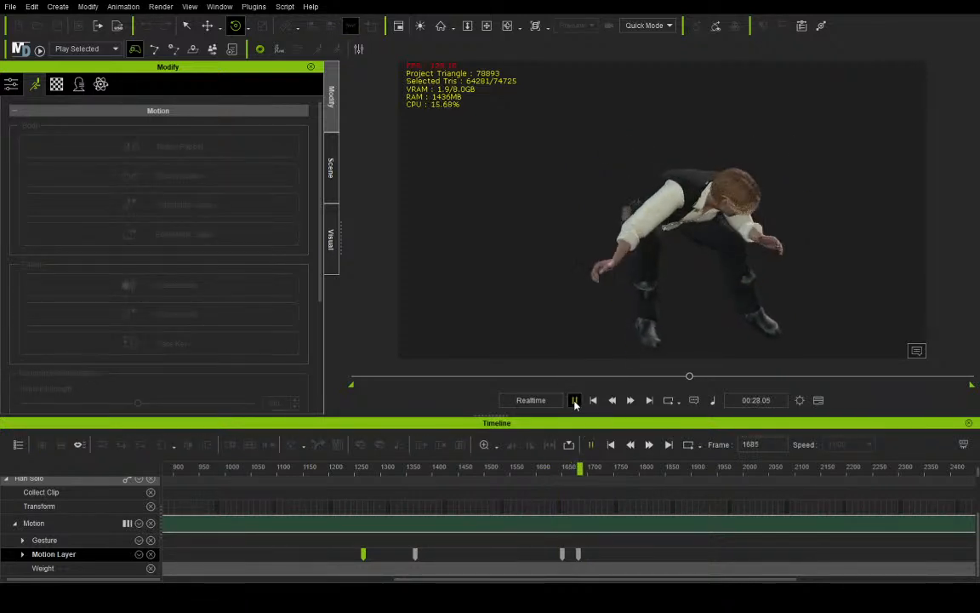
{"action": "left_click", "coordinate": [573, 400]}
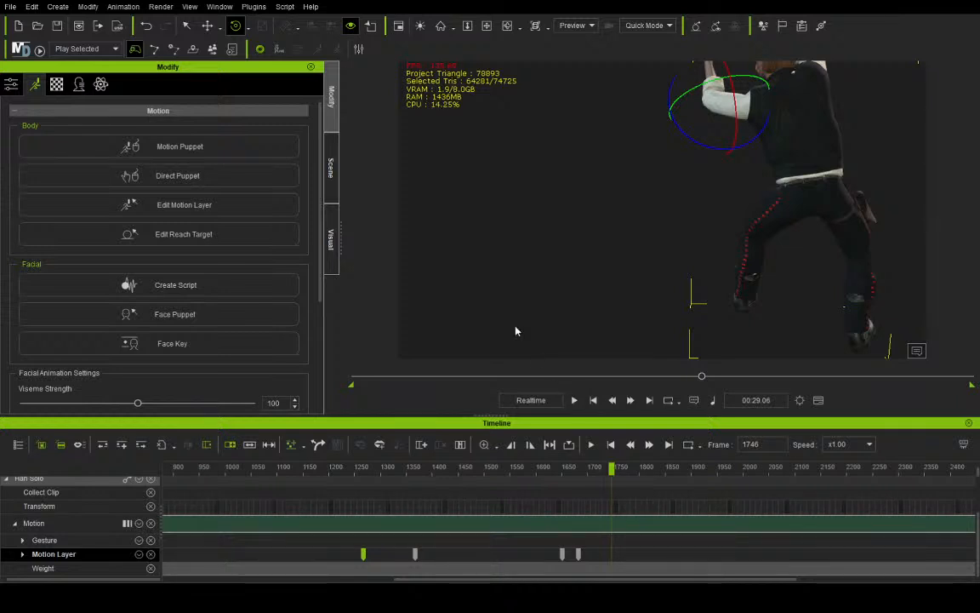
{"action": "left_click", "coordinate": [152, 375]}
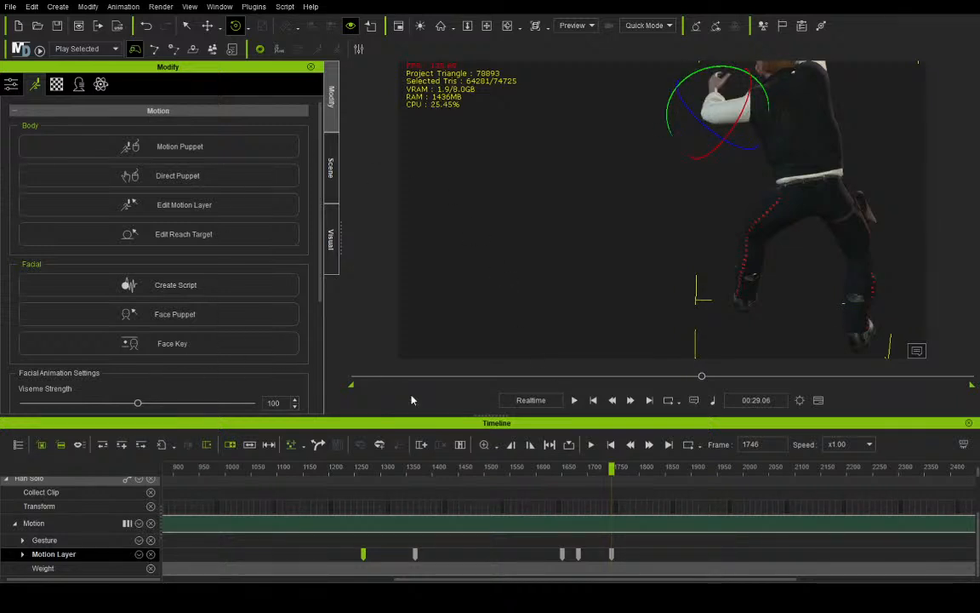
Examine the pose at frame 1746 from the front and rotate the right forearm to lower the hand from the face to the chest
{"action": "left_click", "coordinate": [489, 26]}
{"action": "left_click_drag", "start_coordinate": [708, 165], "coordinate": [658, 192]}
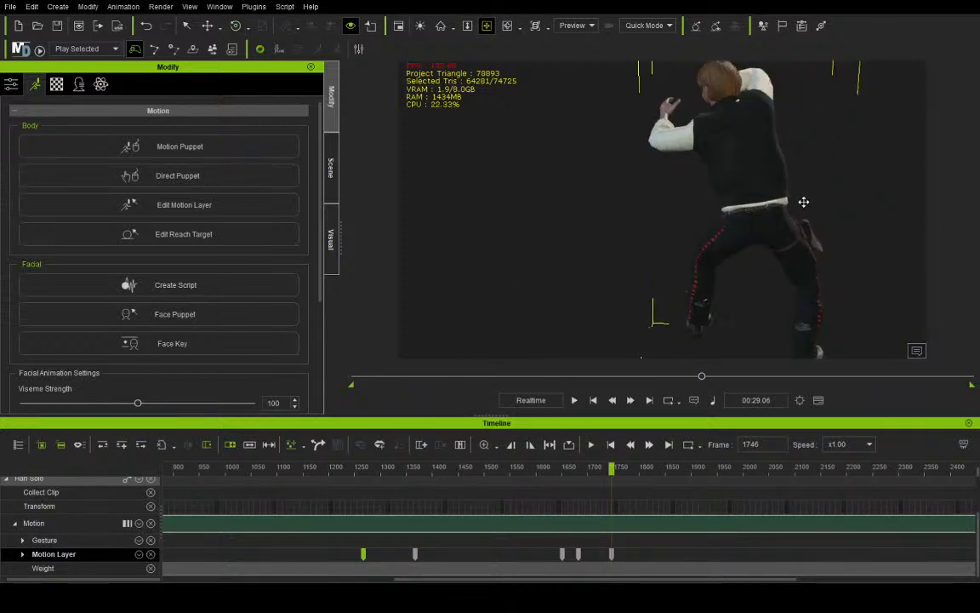
{"action": "right_click_drag", "start_coordinate": [803, 202], "coordinate": [339, 190]}
{"action": "right_click_drag", "start_coordinate": [709, 153], "coordinate": [328, 154]}
{"action": "left_click_drag", "start_coordinate": [617, 118], "coordinate": [621, 164]}
{"action": "scroll", "coordinate": [619, 163], "scroll_direction": "up", "scroll_amount": 4}
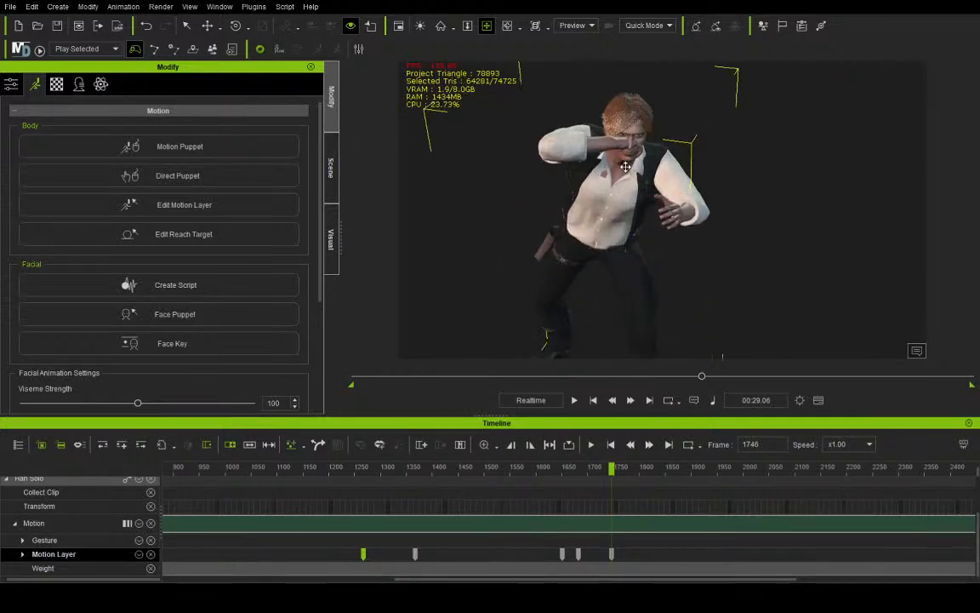
{"action": "scroll", "coordinate": [600, 155], "scroll_direction": "up", "scroll_amount": 5}
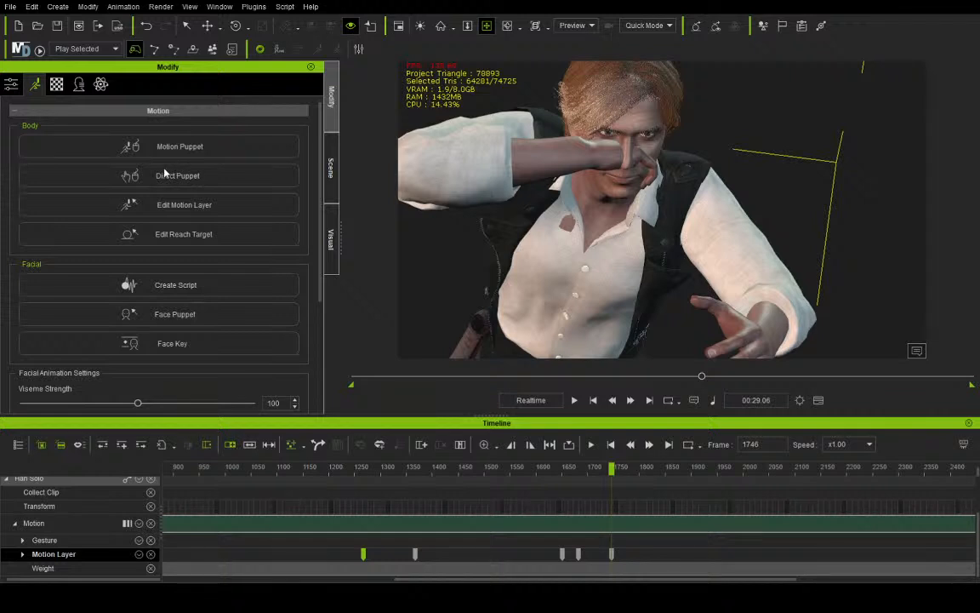
{"action": "left_click", "coordinate": [235, 26]}
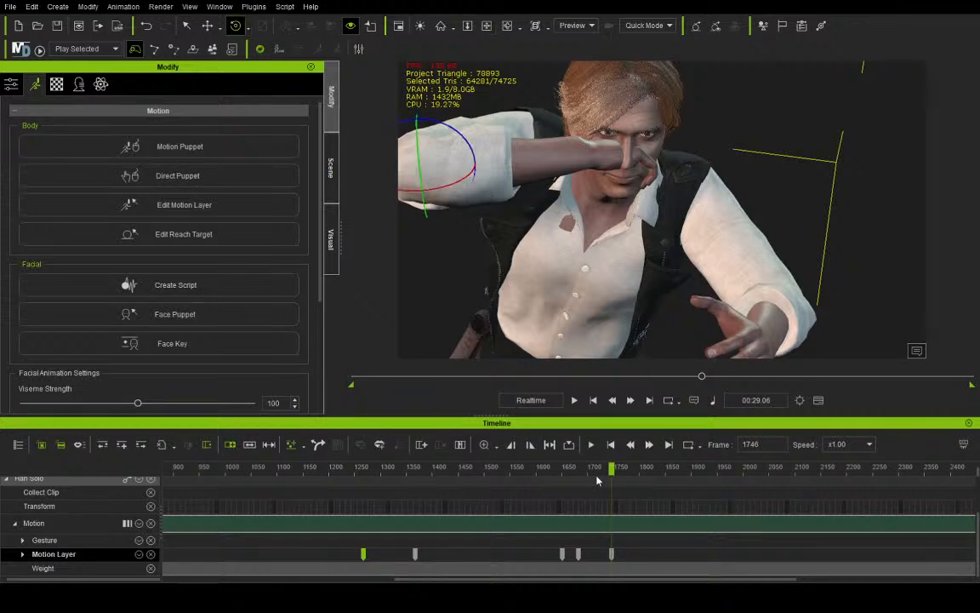
{"action": "left_click", "coordinate": [577, 553]}
{"action": "scroll", "coordinate": [661, 264], "scroll_direction": "down", "scroll_amount": 5}
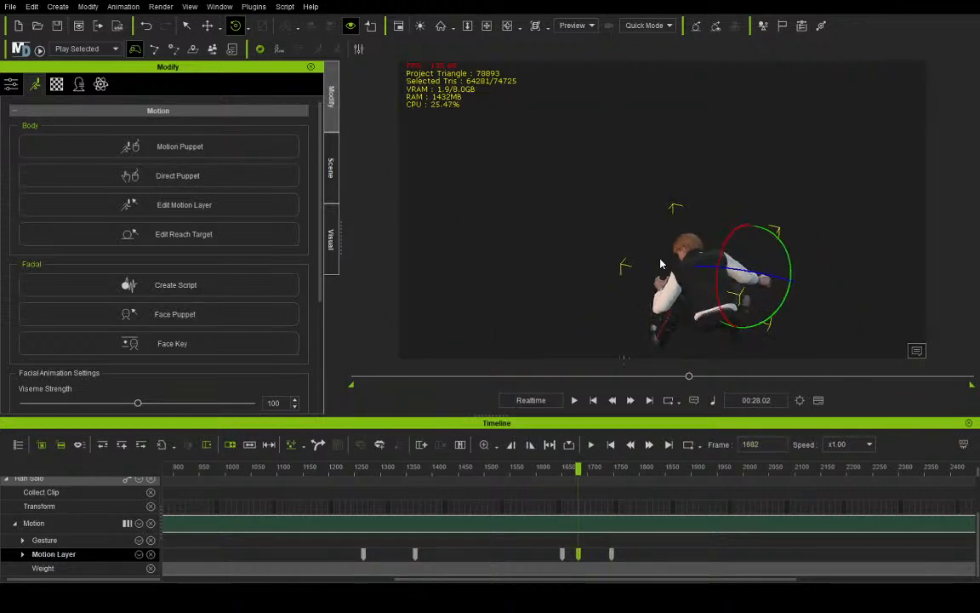
{"action": "left_click", "coordinate": [612, 554]}
{"action": "left_click_drag", "start_coordinate": [613, 228], "coordinate": [571, 223]}
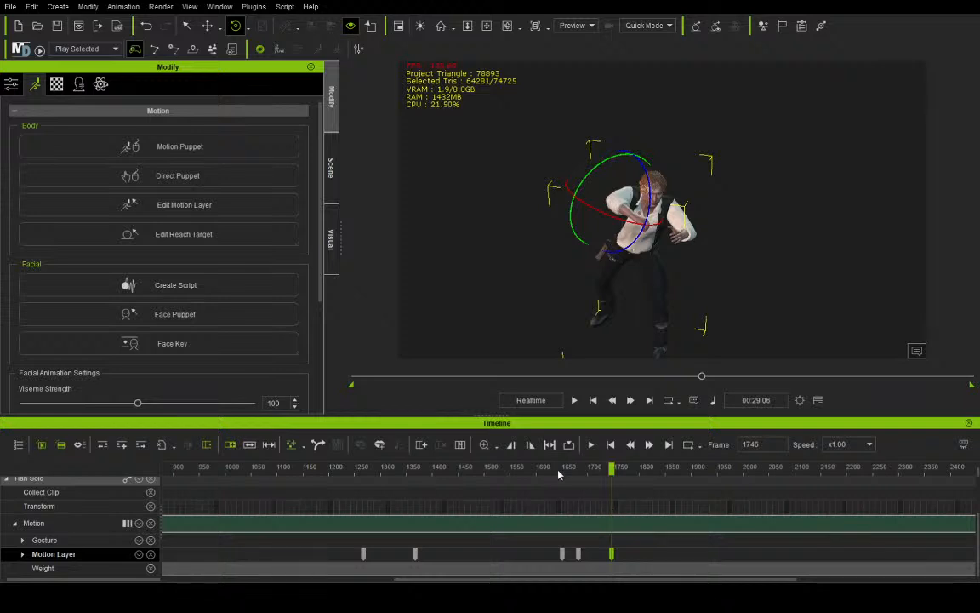
Scrub through the motion from frame 1746 to frame 2685 to look for remaining arm and hand problems
{"action": "left_click_drag", "start_coordinate": [560, 471], "coordinate": [676, 495]}
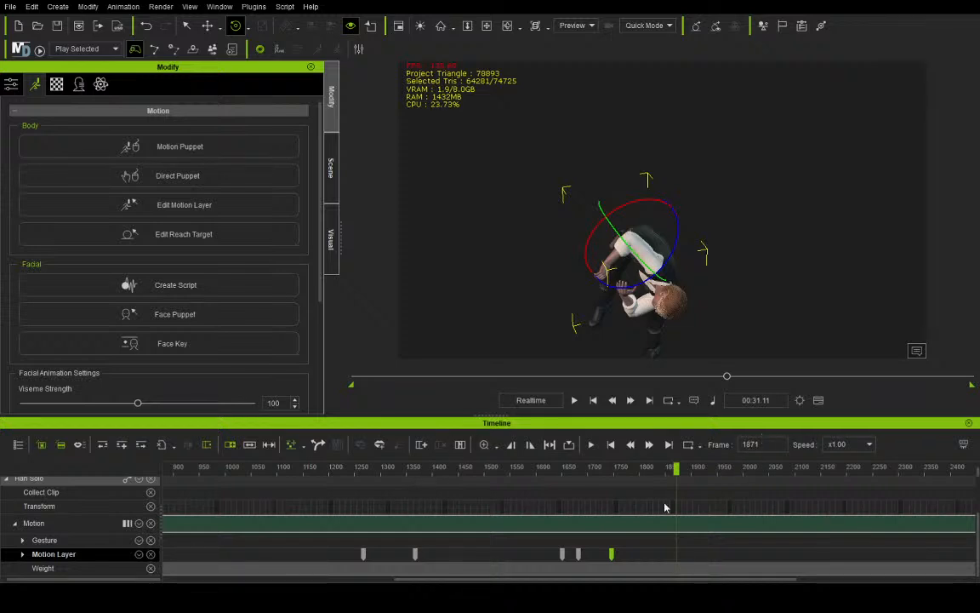
{"action": "left_click_drag", "start_coordinate": [679, 471], "coordinate": [702, 476]}
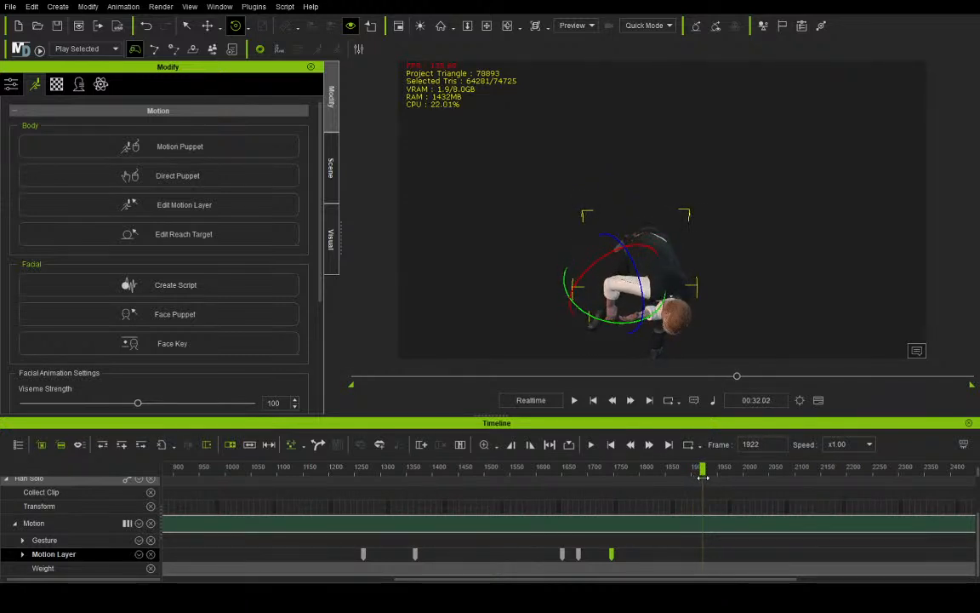
{"action": "left_click", "coordinate": [487, 29]}
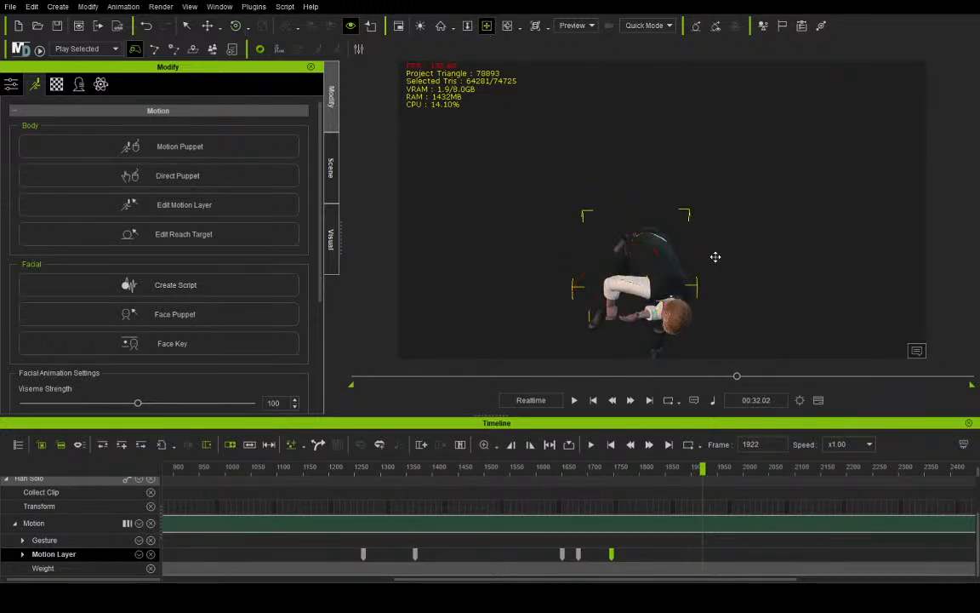
{"action": "right_click_drag", "start_coordinate": [714, 257], "coordinate": [735, 257]}
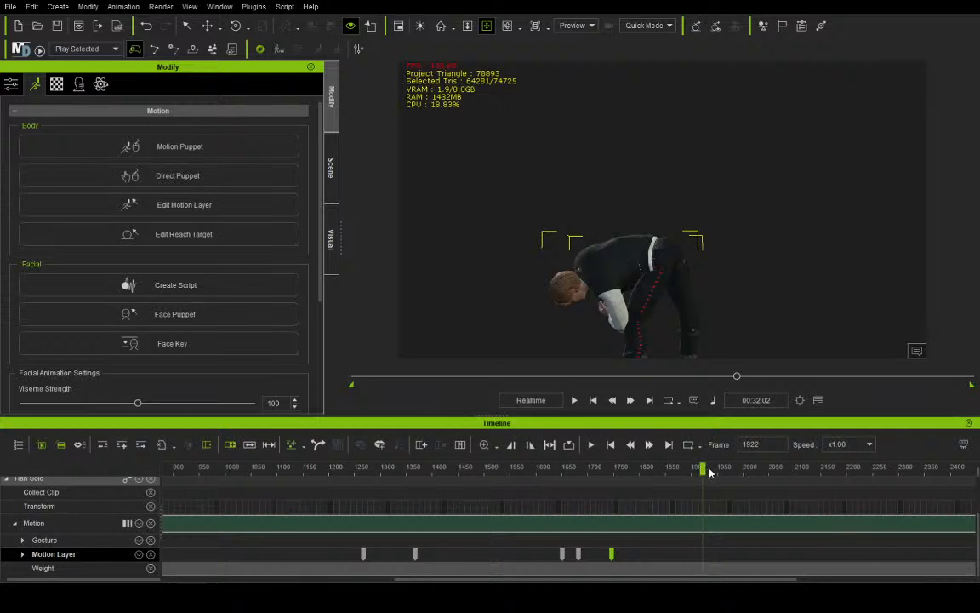
{"action": "left_click_drag", "start_coordinate": [711, 472], "coordinate": [927, 461]}
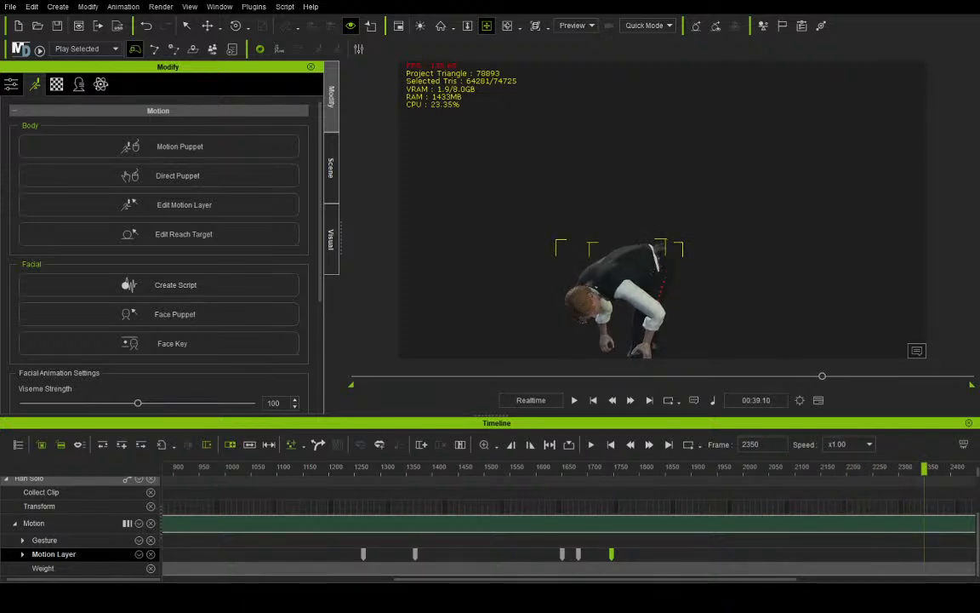
{"action": "scroll", "coordinate": [647, 504], "scroll_direction": "right", "scroll_amount": 7}
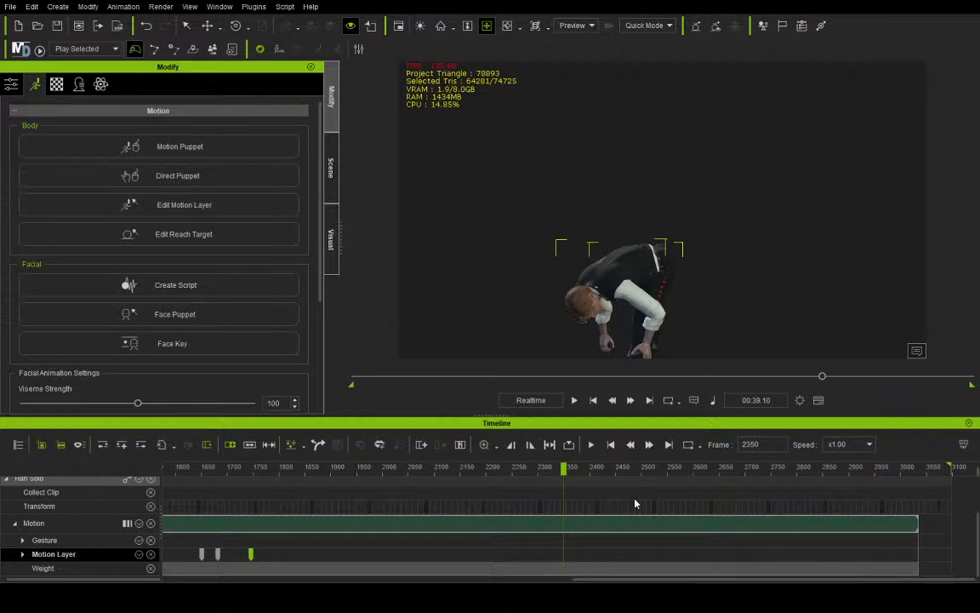
{"action": "left_click_drag", "start_coordinate": [560, 468], "coordinate": [739, 517]}
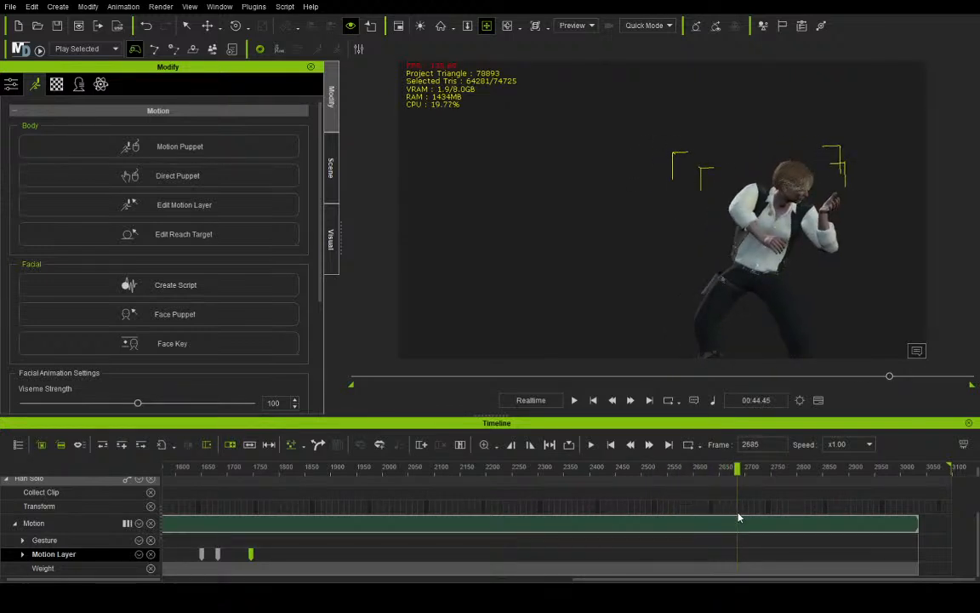
Set a motion layer key at frame 2445, and at frame 2545 move the left hand down to chest height and away from the right hand
{"action": "left_click_drag", "start_coordinate": [739, 516], "coordinate": [614, 508]}
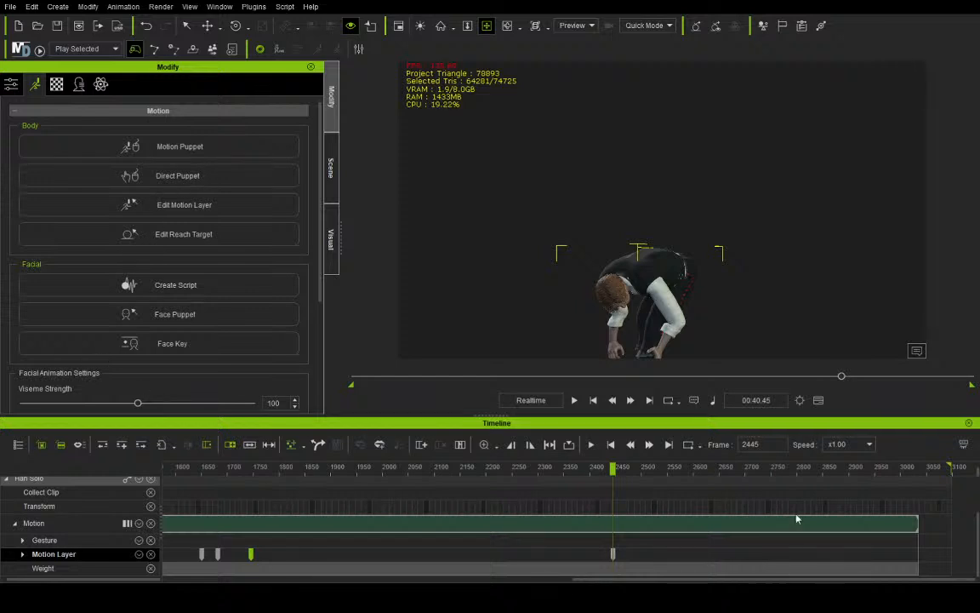
{"action": "left_click_drag", "start_coordinate": [658, 491], "coordinate": [666, 481]}
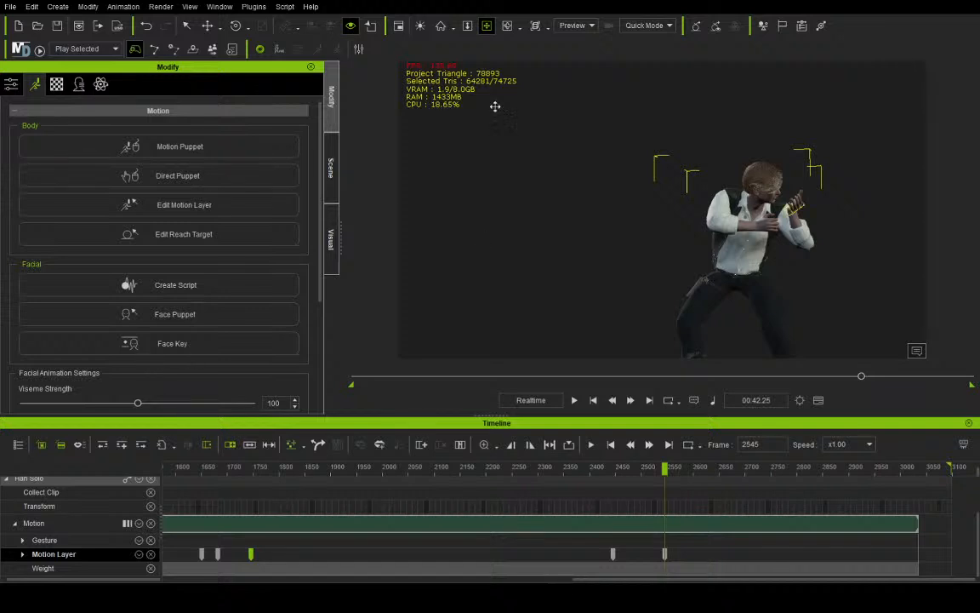
{"action": "right_click_drag", "start_coordinate": [756, 111], "coordinate": [616, 103]}
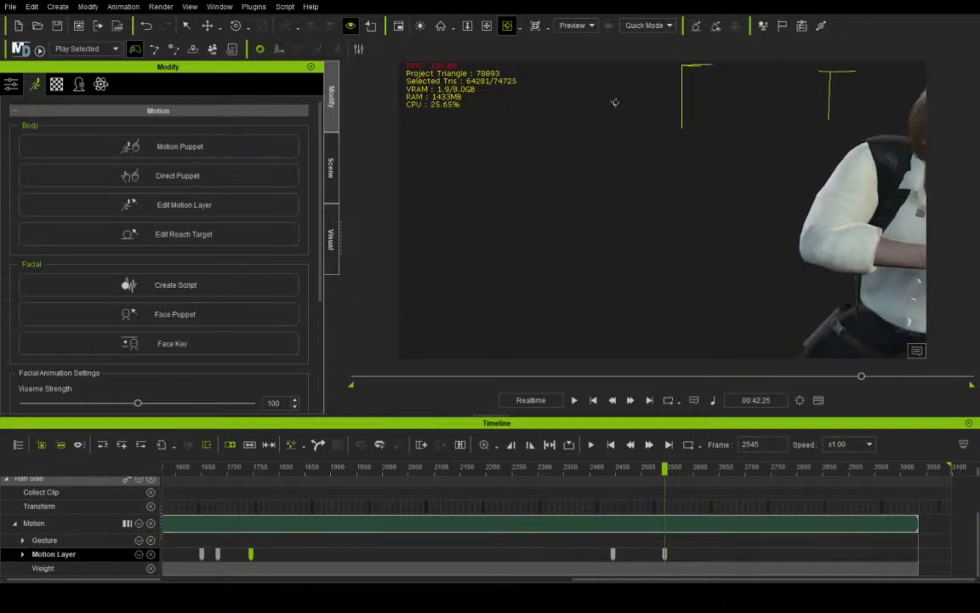
{"action": "left_click_drag", "start_coordinate": [795, 178], "coordinate": [599, 162]}
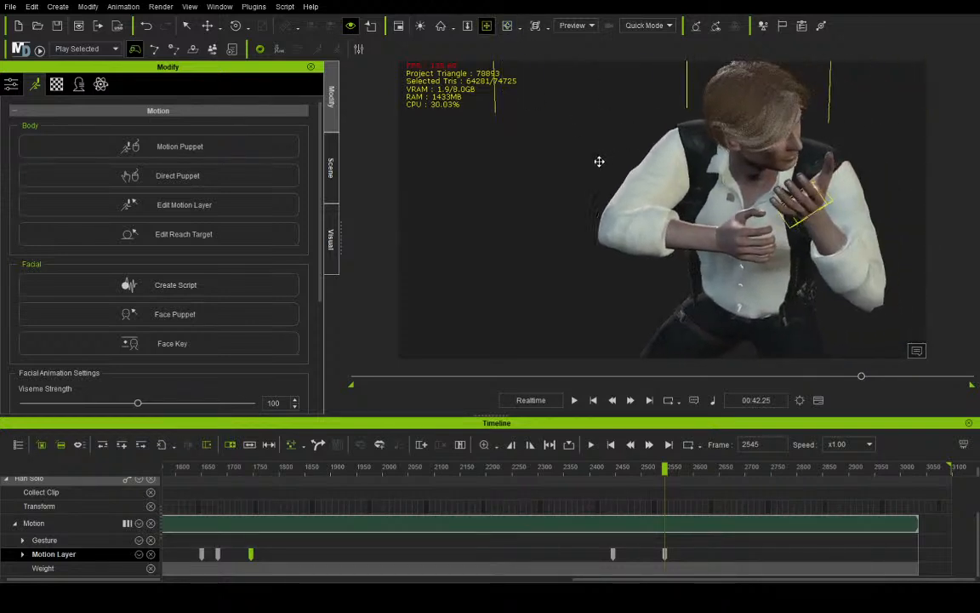
{"action": "right_click_drag", "start_coordinate": [599, 161], "coordinate": [715, 180]}
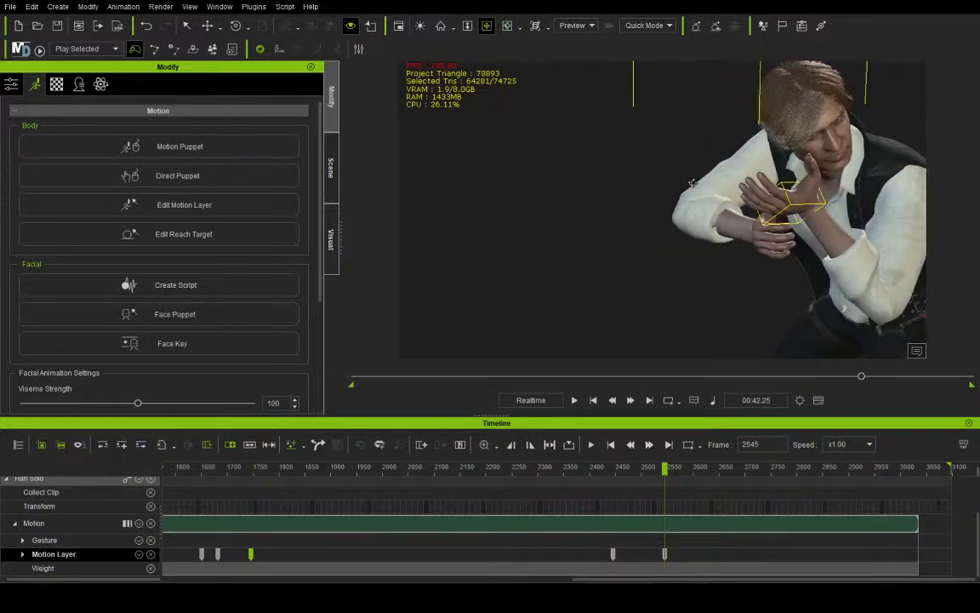
{"action": "left_click", "coordinate": [208, 27]}
{"action": "left_click_drag", "start_coordinate": [807, 155], "coordinate": [811, 202]}
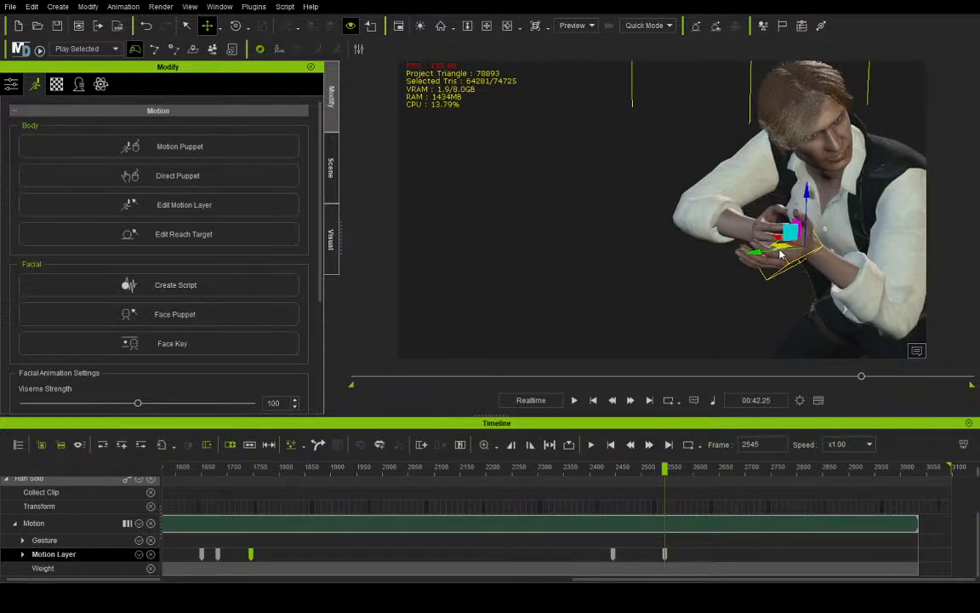
{"action": "left_click_drag", "start_coordinate": [778, 245], "coordinate": [821, 246]}
Rotate the left hand palm up at frame 2545 and play the motion from frame 2433
{"action": "left_click", "coordinate": [239, 27]}
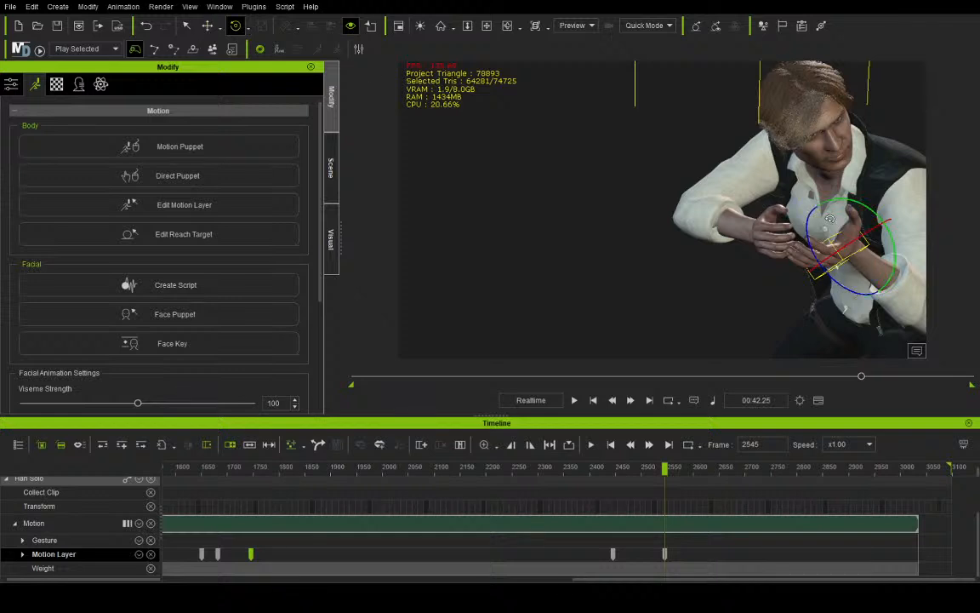
{"action": "left_click_drag", "start_coordinate": [897, 243], "coordinate": [901, 266]}
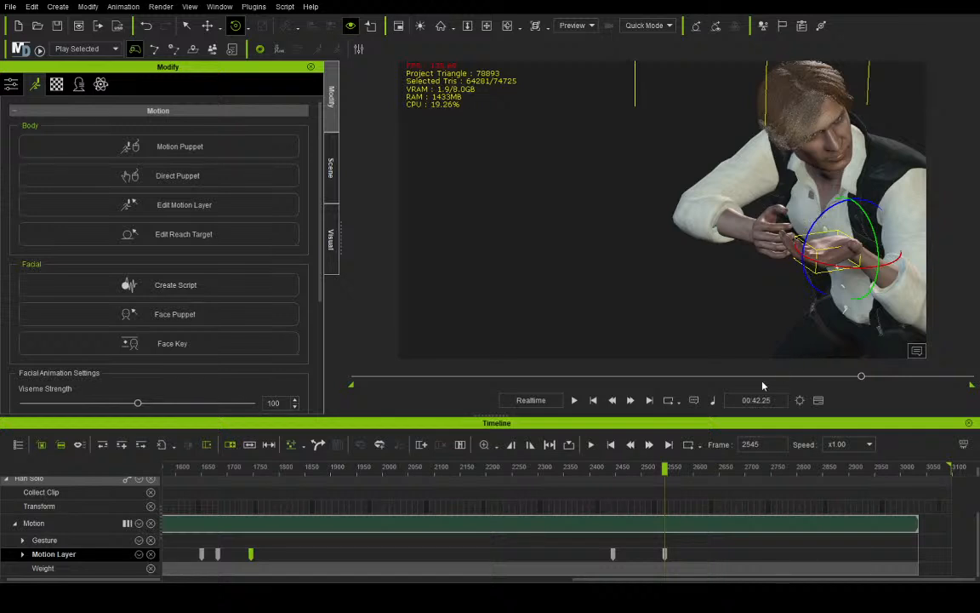
{"action": "left_click", "coordinate": [608, 468]}
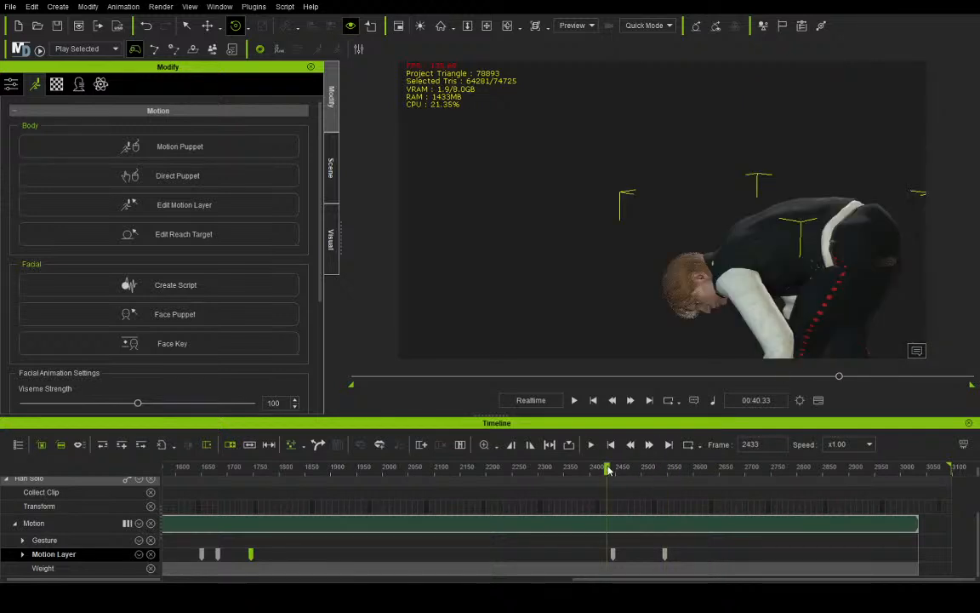
{"action": "left_click", "coordinate": [577, 400]}
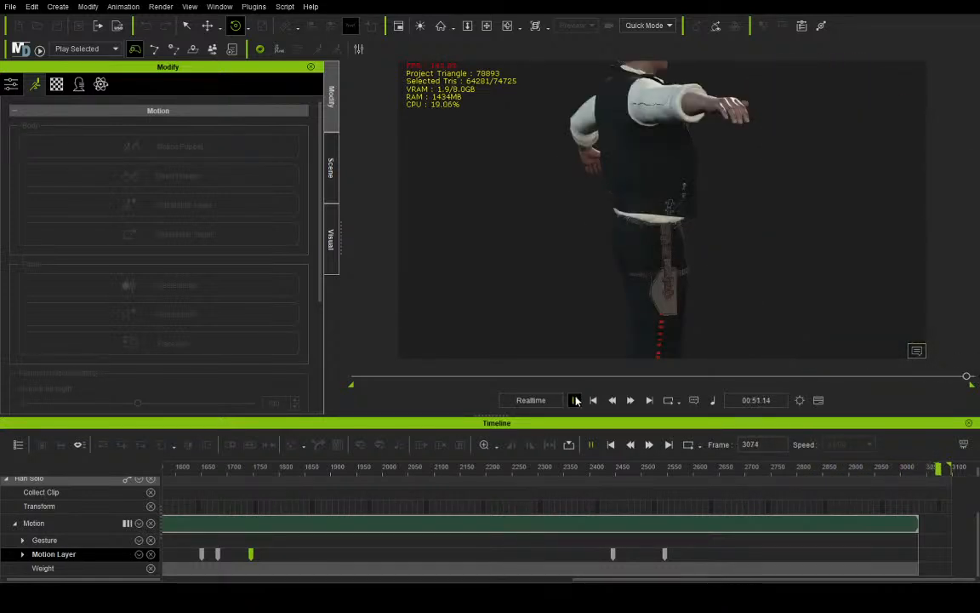
Stop the playback at frame 3074 and examine the whole character's ending pose from the front
{"action": "left_click", "coordinate": [576, 400]}
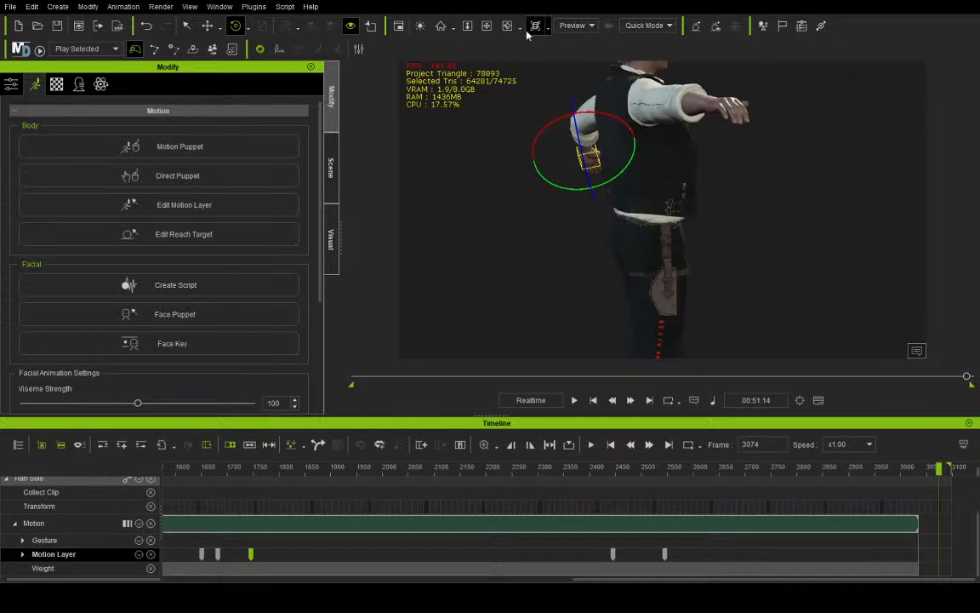
{"action": "left_click", "coordinate": [487, 27]}
{"action": "left_click_drag", "start_coordinate": [731, 254], "coordinate": [661, 174]}
{"action": "scroll", "coordinate": [662, 177], "scroll_direction": "down", "scroll_amount": 4}
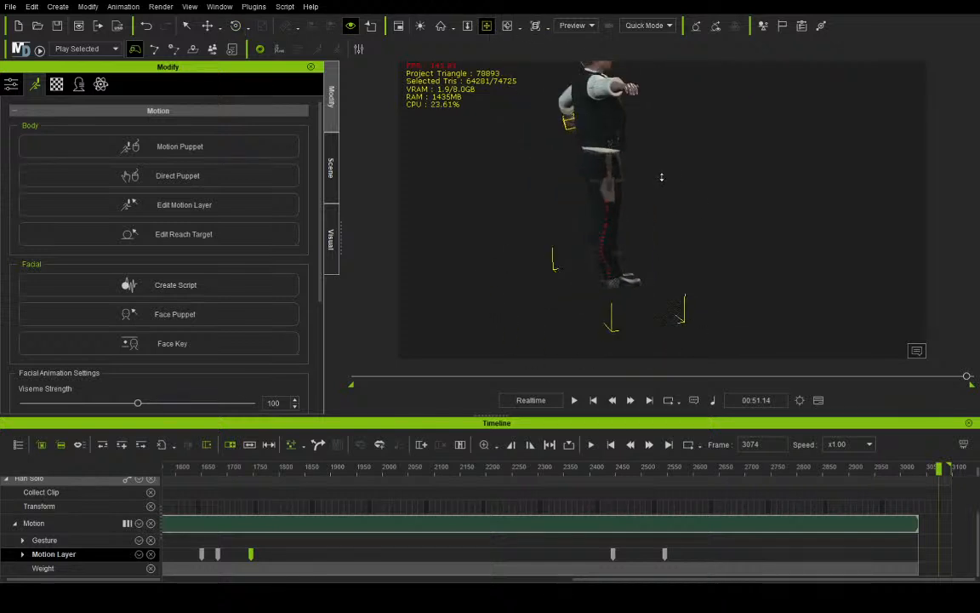
{"action": "scroll", "coordinate": [662, 177], "scroll_direction": "down", "scroll_amount": 2}
{"action": "right_click_drag", "start_coordinate": [737, 181], "coordinate": [531, 154]}
{"action": "left_click_drag", "start_coordinate": [550, 150], "coordinate": [579, 164]}
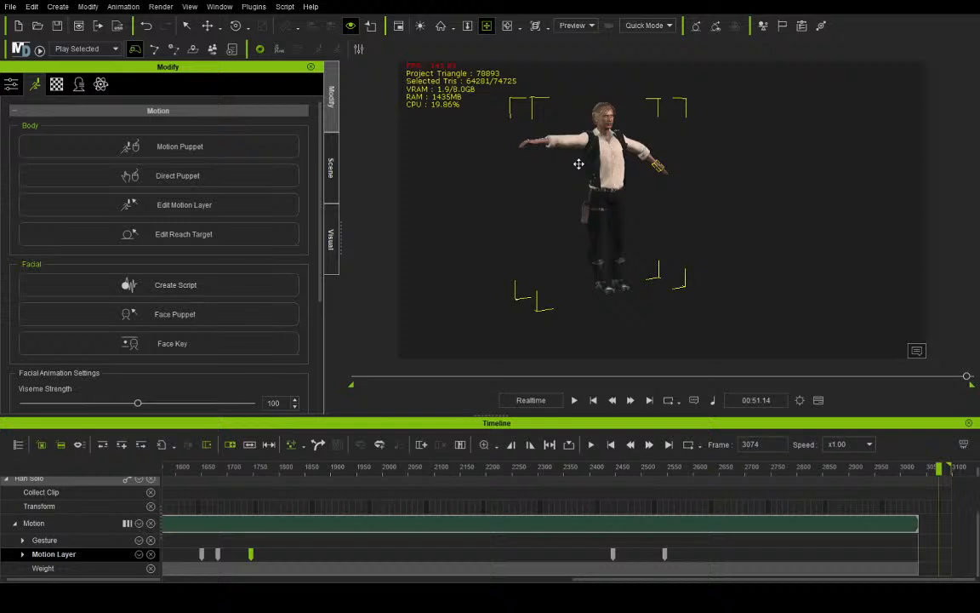
Locate frame 3032 just before the T-pose at the end of the motion and select the motion clip there
{"action": "left_click", "coordinate": [911, 468]}
{"action": "scroll", "coordinate": [910, 469], "scroll_direction": "up", "scroll_amount": 4}
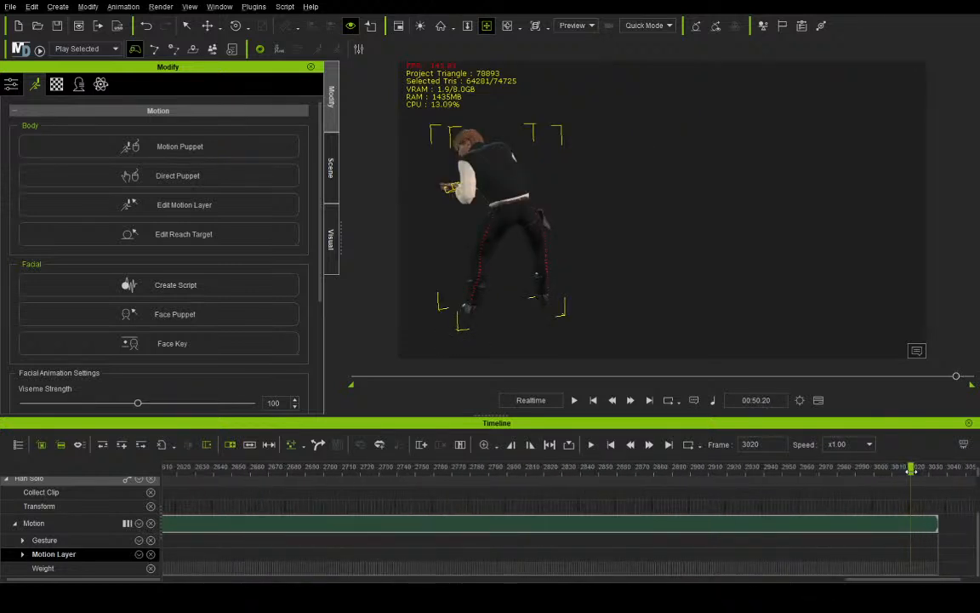
{"action": "left_click_drag", "start_coordinate": [911, 468], "coordinate": [946, 471]}
{"action": "scroll", "coordinate": [945, 470], "scroll_direction": "up", "scroll_amount": 4}
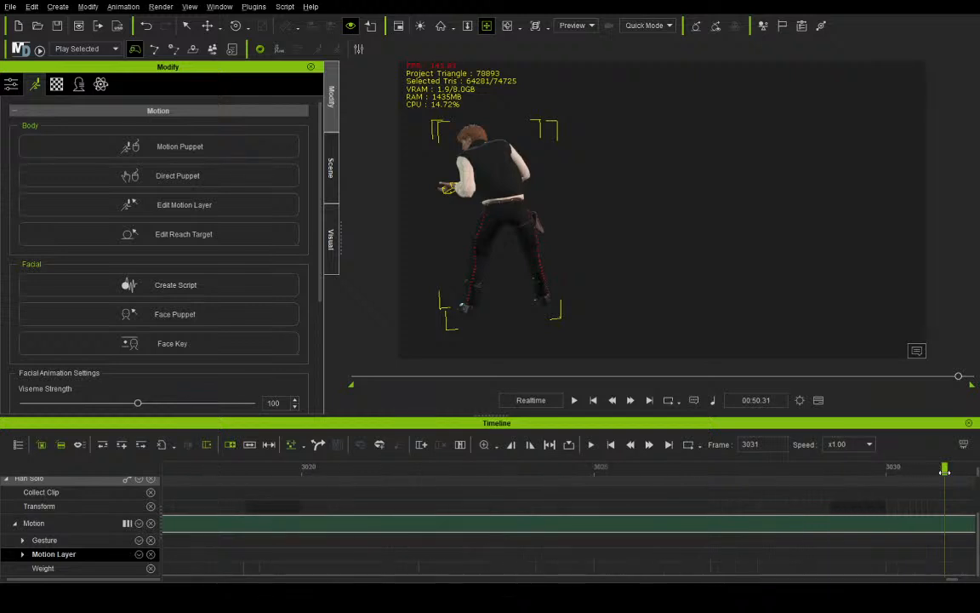
{"action": "scroll", "coordinate": [949, 502], "scroll_direction": "down", "scroll_amount": 2}
{"action": "left_click_drag", "start_coordinate": [955, 580], "coordinate": [960, 580]}
{"action": "left_click_drag", "start_coordinate": [348, 468], "coordinate": [390, 469]}
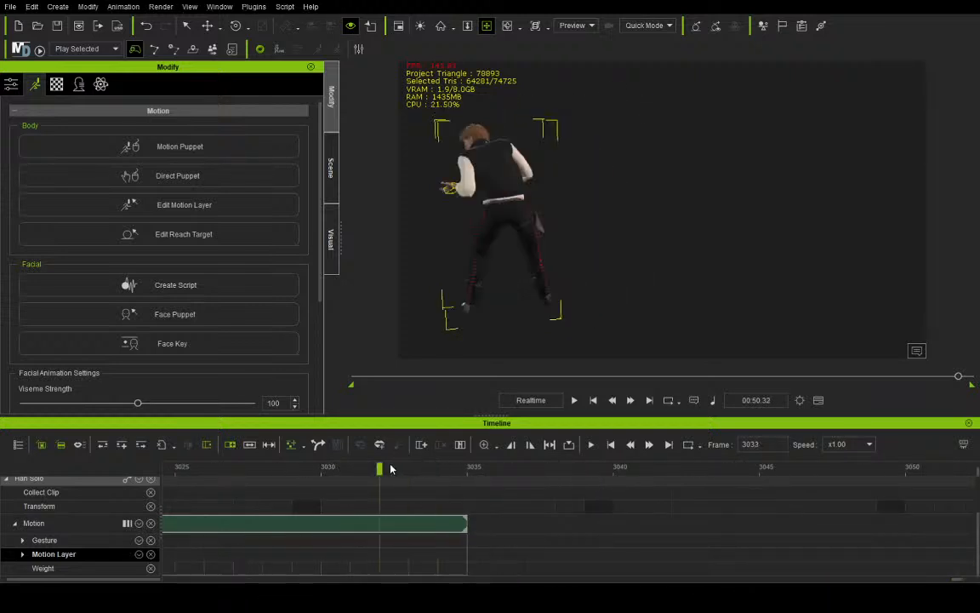
{"action": "left_click", "coordinate": [383, 529]}
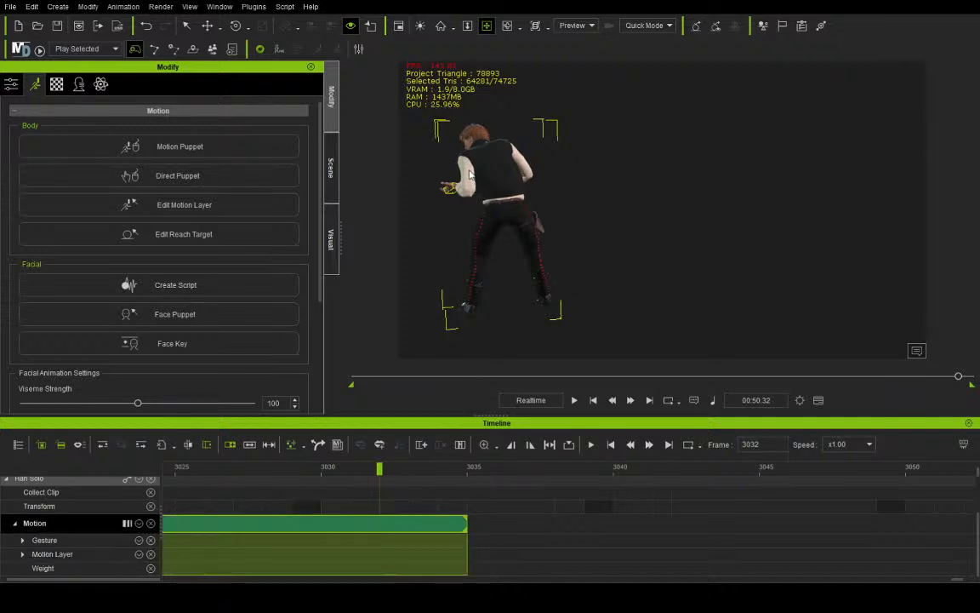
Split Han Solo's motion clip at frame 3032, delete the trailing part and play the animation from the start
{"action": "key", "text": "ctrl+b"}
{"action": "key", "text": "Delete"}
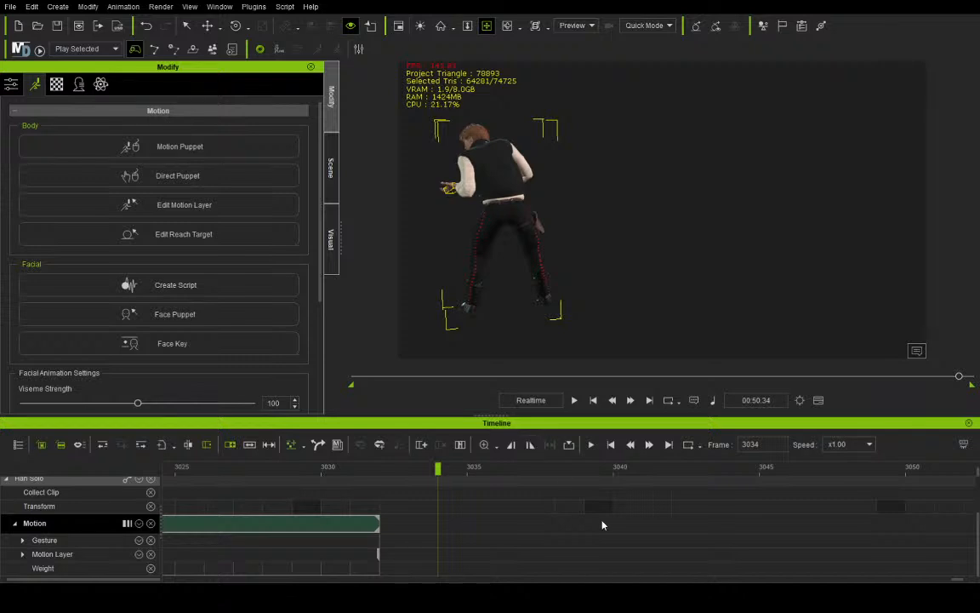
{"action": "left_click", "coordinate": [594, 400]}
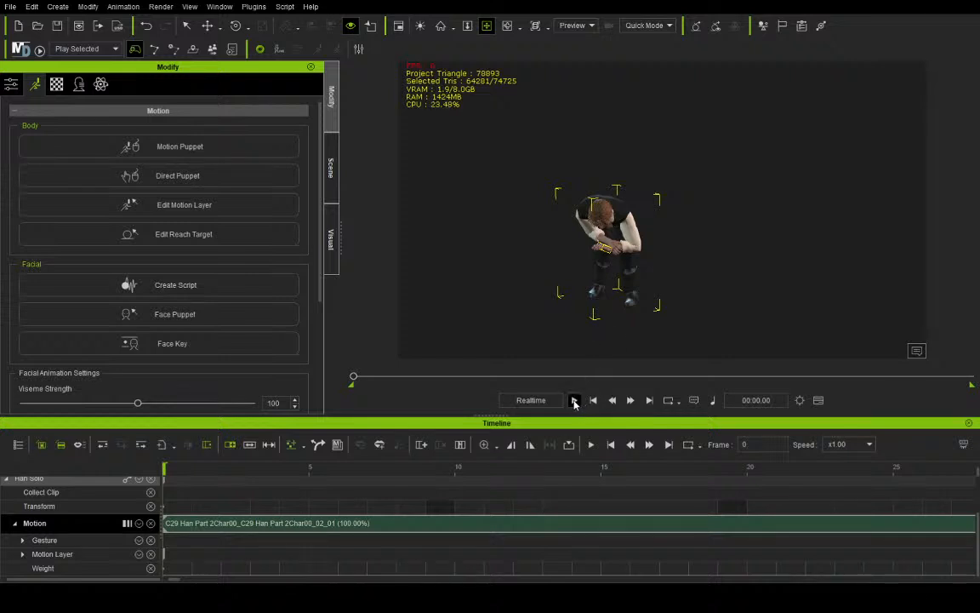
{"action": "left_click", "coordinate": [575, 401]}
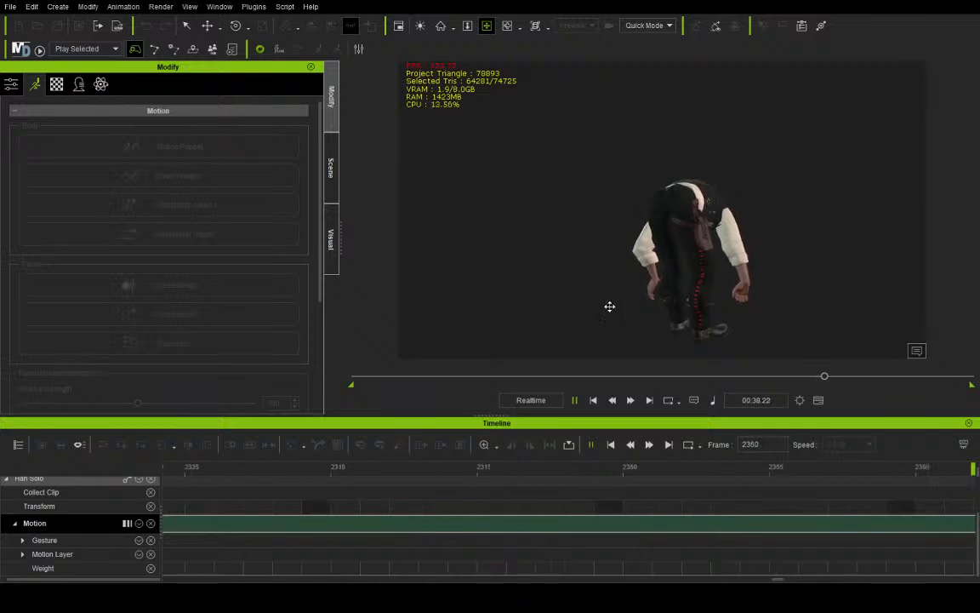
{"action": "left_click", "coordinate": [576, 401]}
{"action": "left_click", "coordinate": [576, 401]}
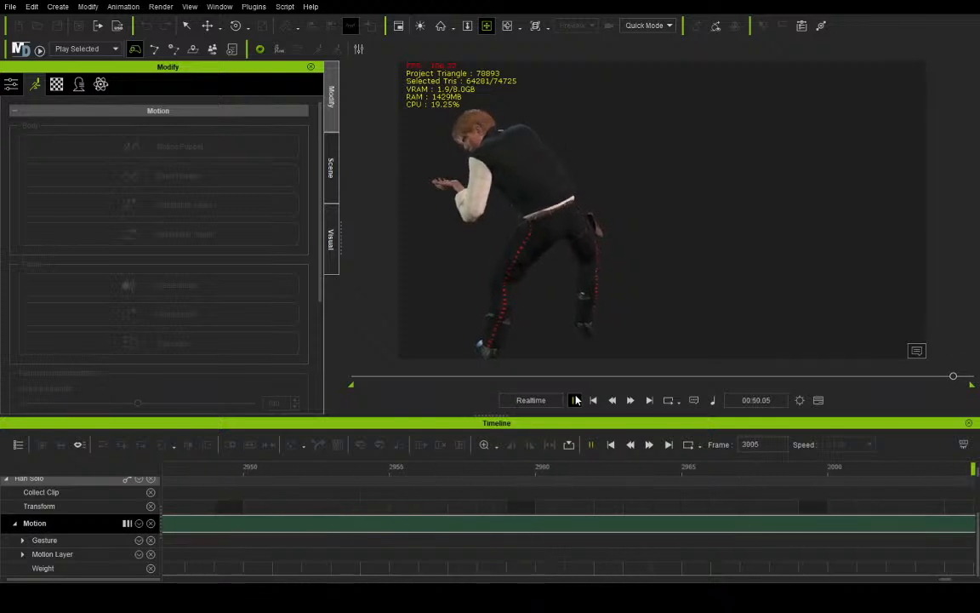
{"action": "left_click", "coordinate": [576, 400]}
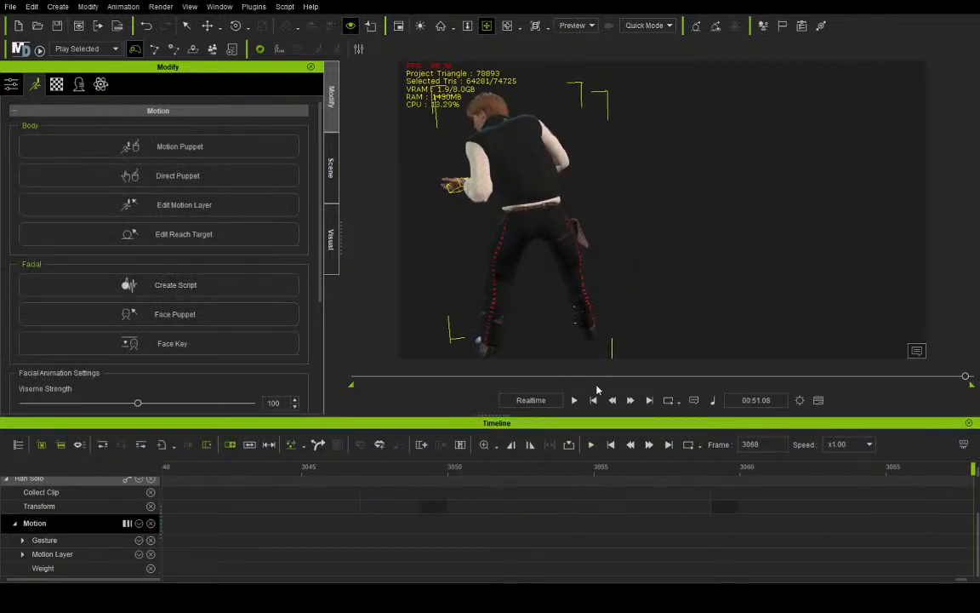
Add motion layer keys for Han Solo's left hand at frames 799 and 895
{"action": "scroll", "coordinate": [558, 508], "scroll_direction": "down", "scroll_amount": 10}
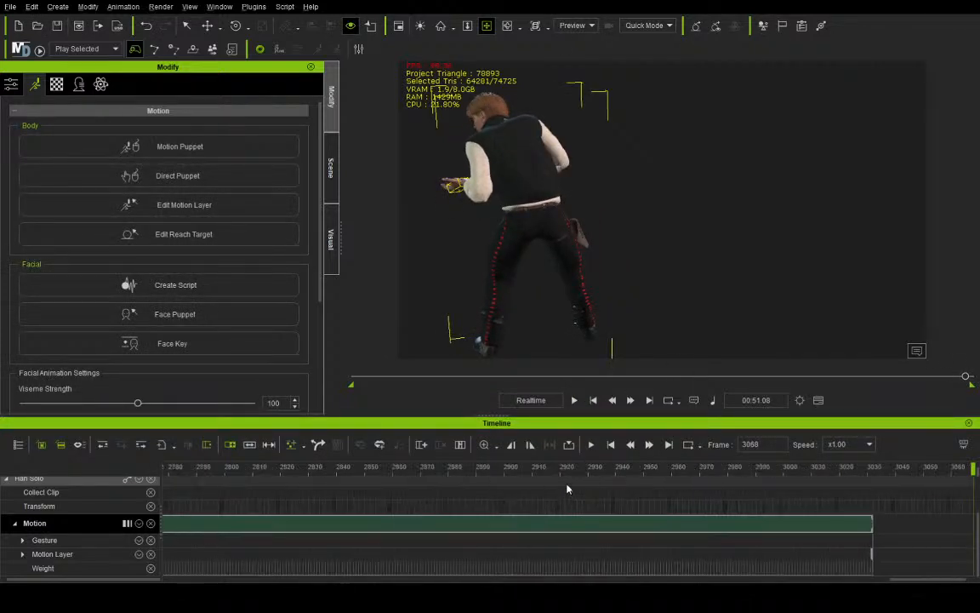
{"action": "left_click_drag", "start_coordinate": [565, 467], "coordinate": [372, 447]}
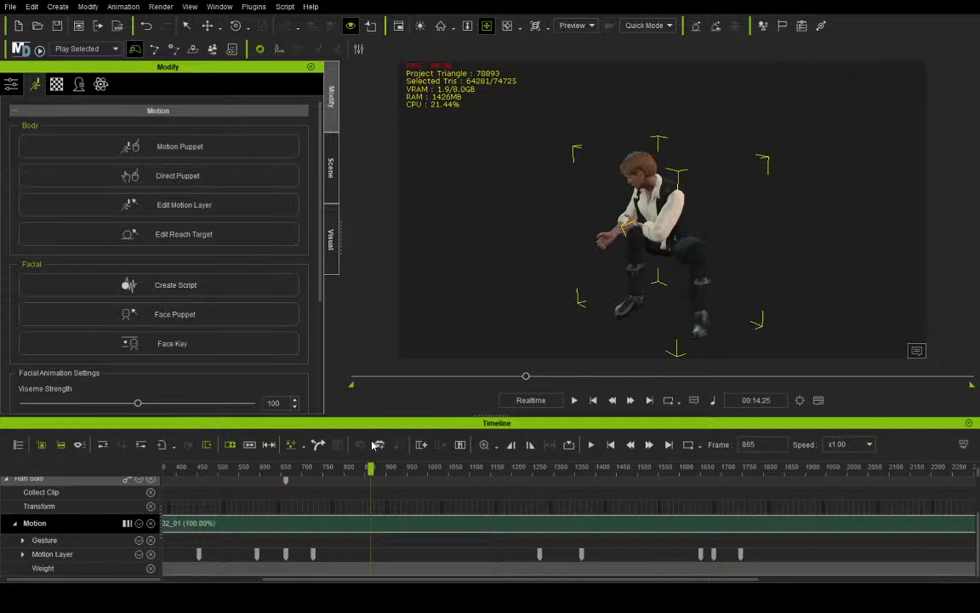
{"action": "scroll", "coordinate": [658, 213], "scroll_direction": "up", "scroll_amount": 5}
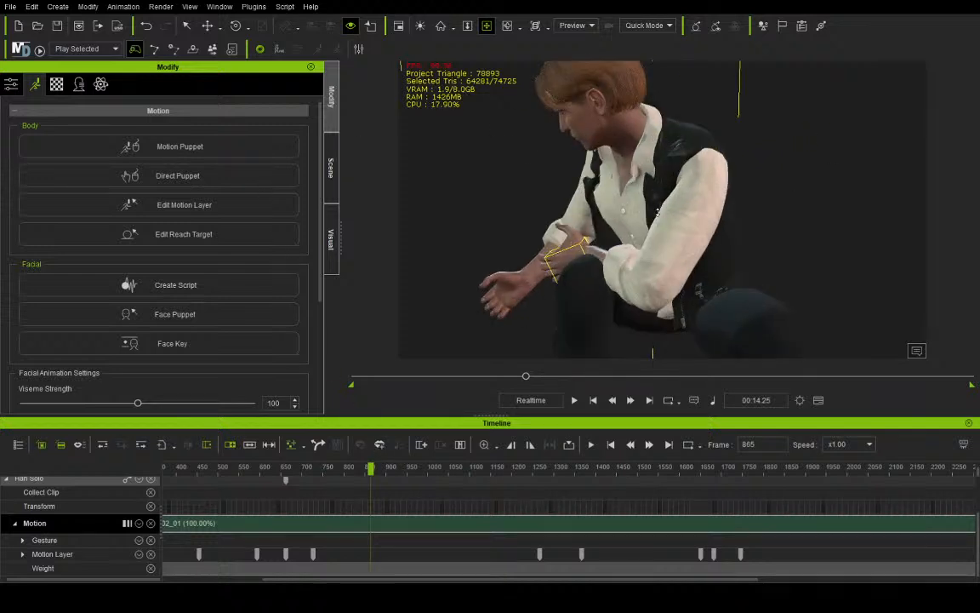
{"action": "left_click_drag", "start_coordinate": [543, 189], "coordinate": [547, 153]}
{"action": "right_click_drag", "start_coordinate": [547, 153], "coordinate": [754, 186]}
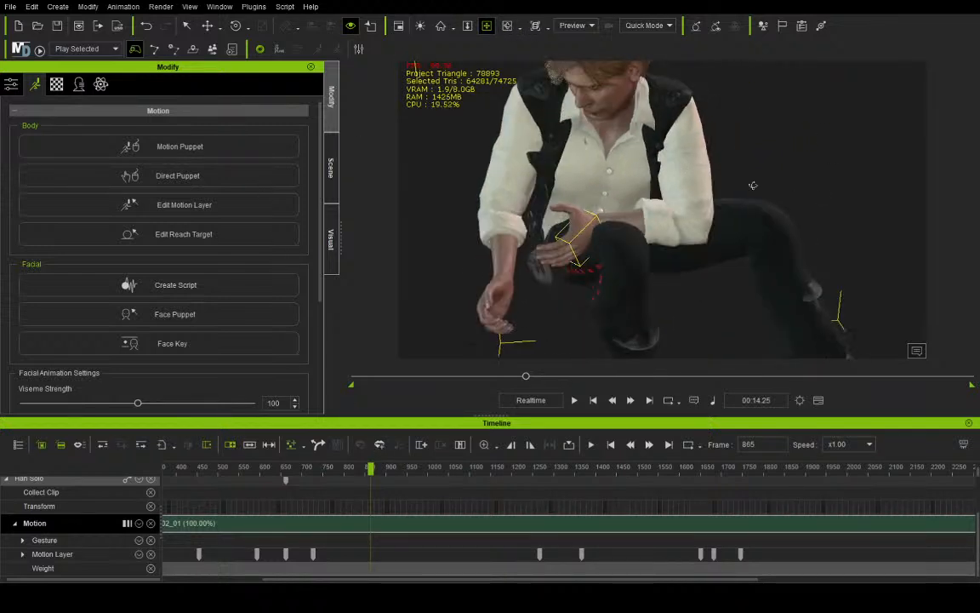
{"action": "left_click_drag", "start_coordinate": [568, 218], "coordinate": [573, 181]}
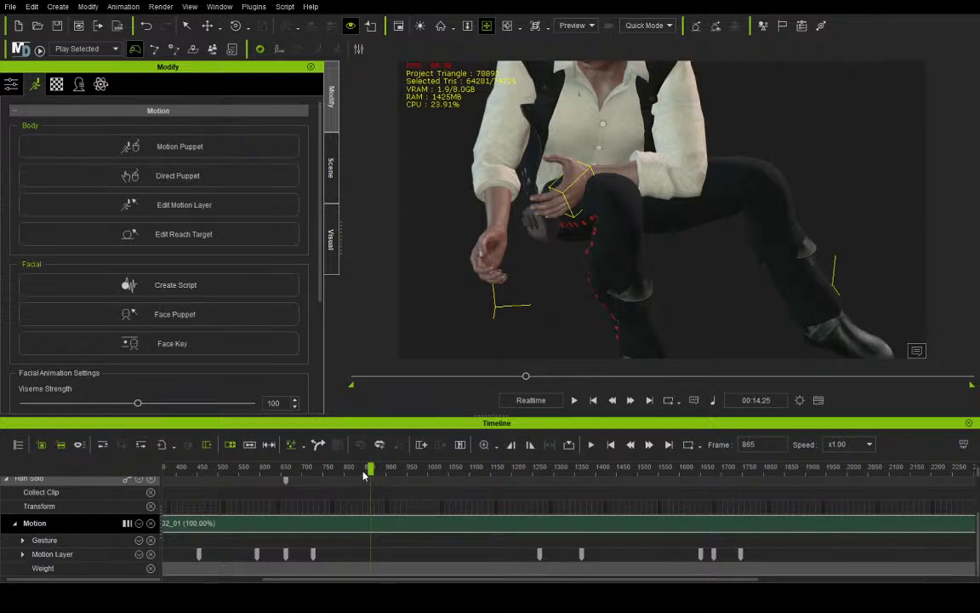
{"action": "left_click_drag", "start_coordinate": [364, 475], "coordinate": [356, 473]}
{"action": "left_click_drag", "start_coordinate": [353, 472], "coordinate": [343, 468]}
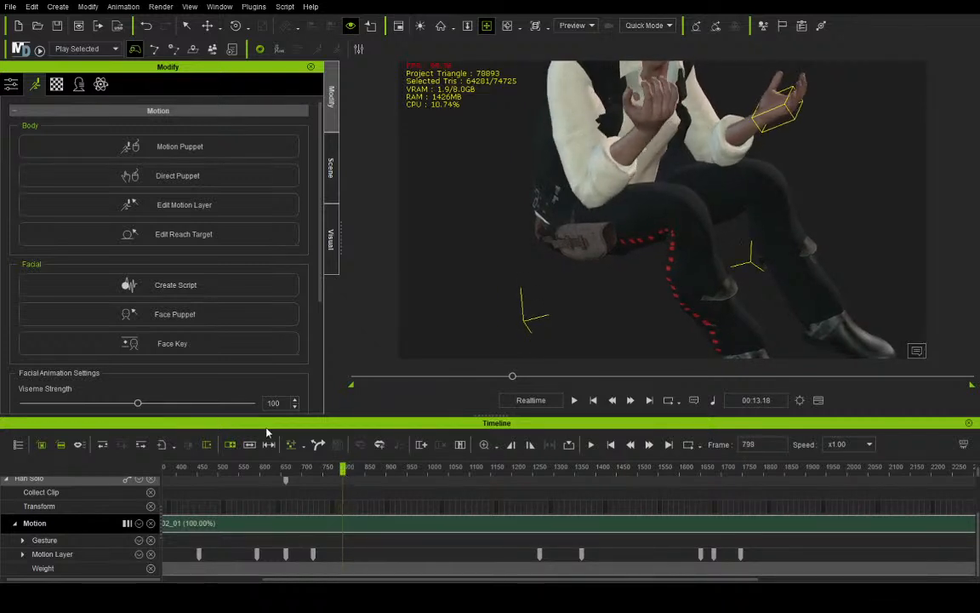
{"action": "left_click", "coordinate": [69, 330]}
{"action": "left_click_drag", "start_coordinate": [357, 473], "coordinate": [384, 474]}
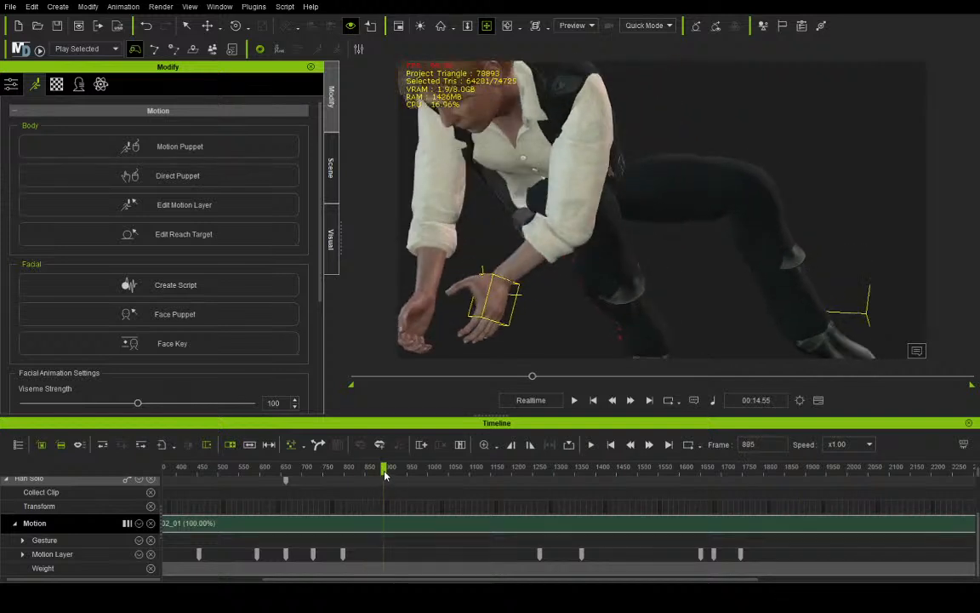
{"action": "left_click", "coordinate": [99, 383]}
Raise Han Solo's left hand above his knee at frame 853 with the Move tool
{"action": "left_click_drag", "start_coordinate": [366, 474], "coordinate": [368, 475]}
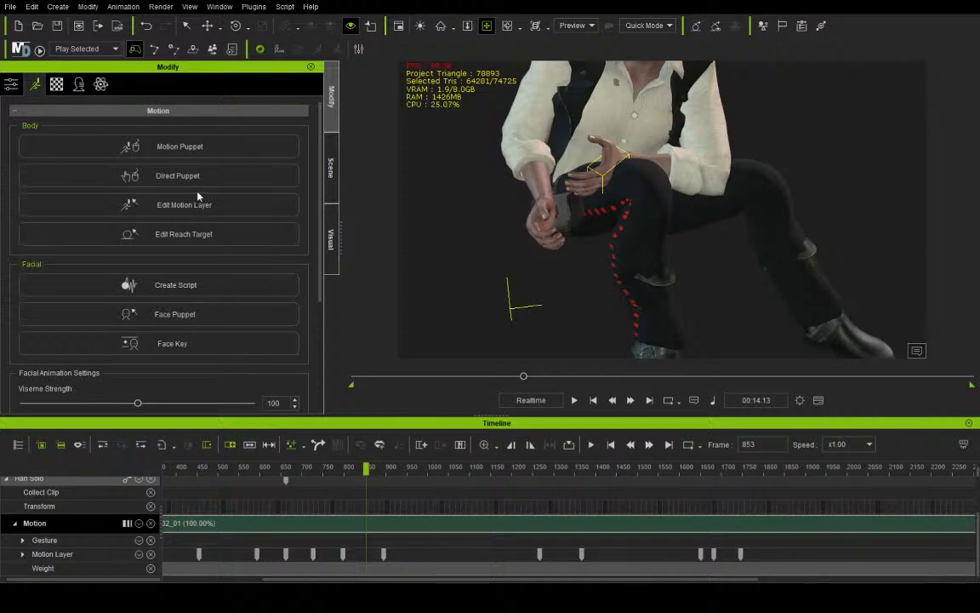
{"action": "left_click", "coordinate": [207, 26]}
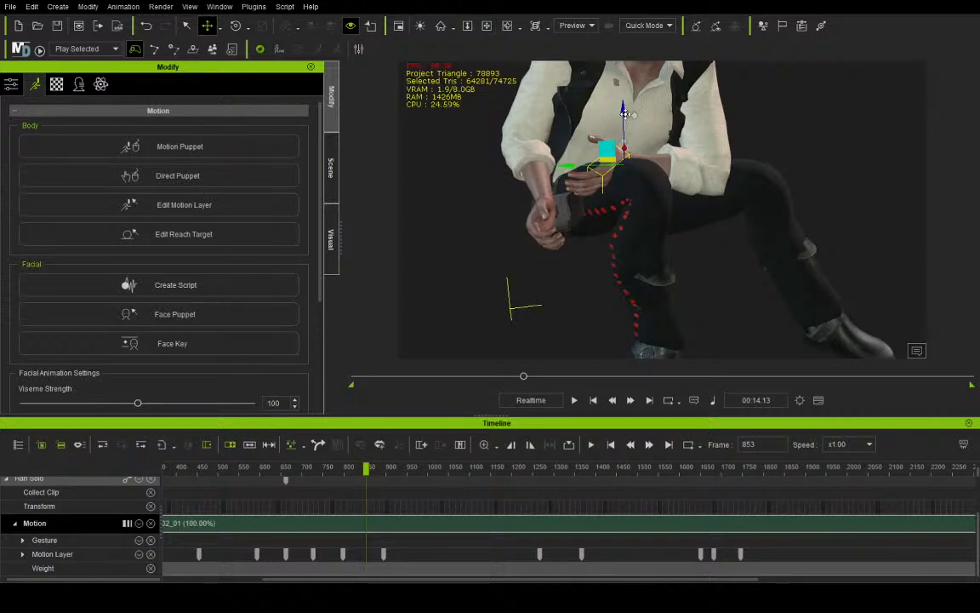
{"action": "left_click_drag", "start_coordinate": [624, 111], "coordinate": [567, 76]}
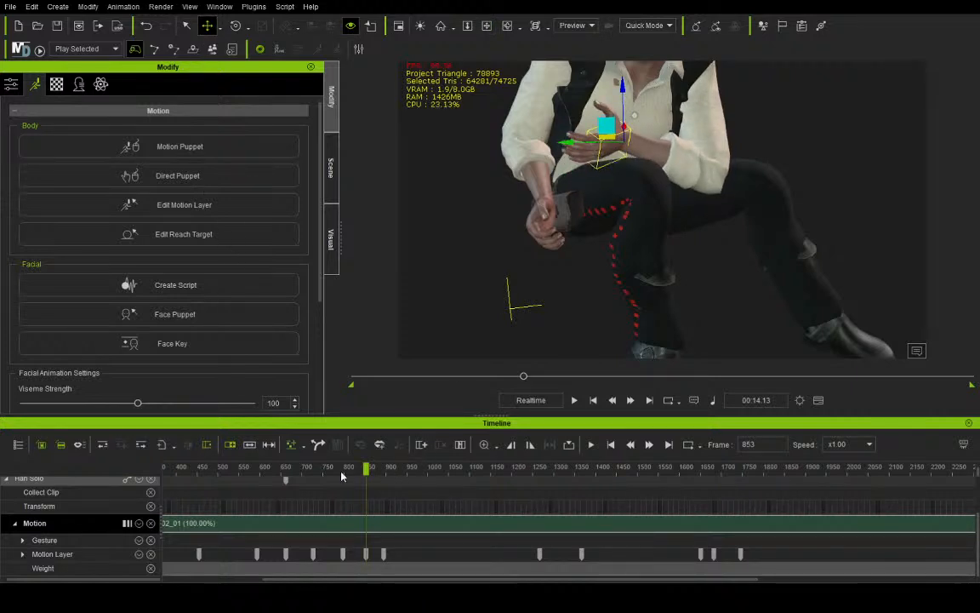
Scrub ahead to about frame 1466, then play the animation from the start to check the hand poses
{"action": "left_click_drag", "start_coordinate": [341, 477], "coordinate": [625, 470]}
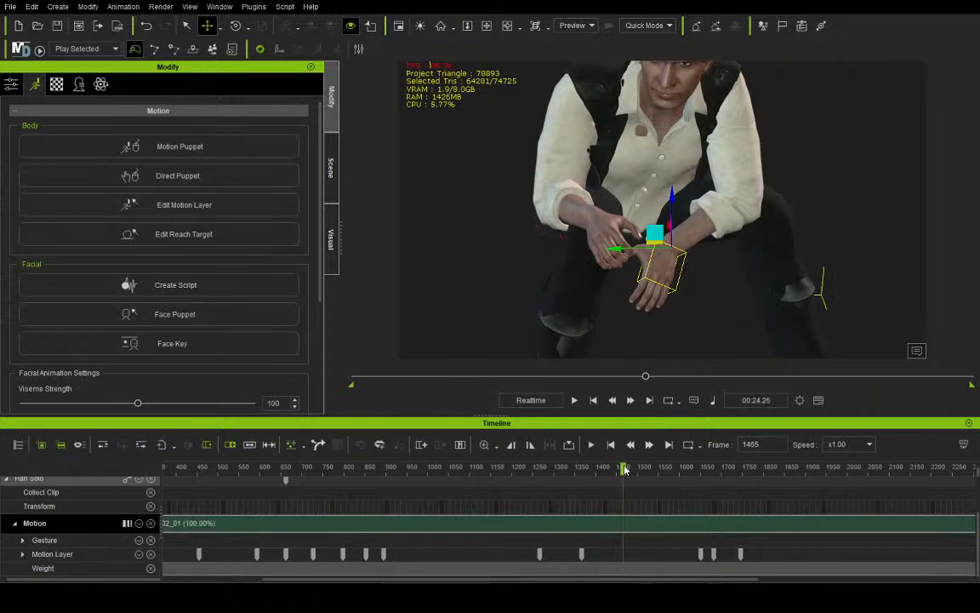
{"action": "scroll", "coordinate": [616, 213], "scroll_direction": "down", "scroll_amount": 6}
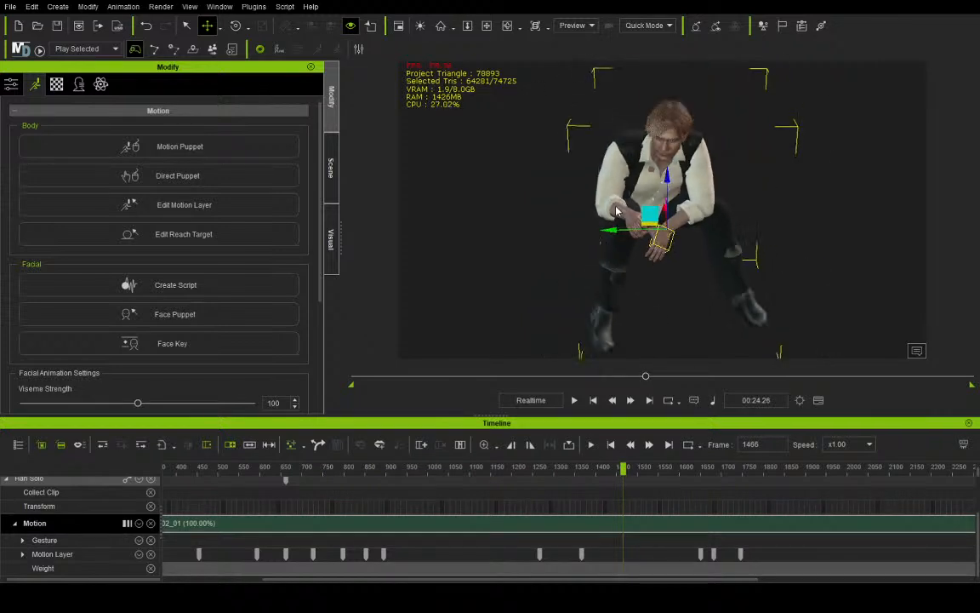
{"action": "left_click", "coordinate": [507, 27]}
{"action": "left_click_drag", "start_coordinate": [614, 202], "coordinate": [566, 162]}
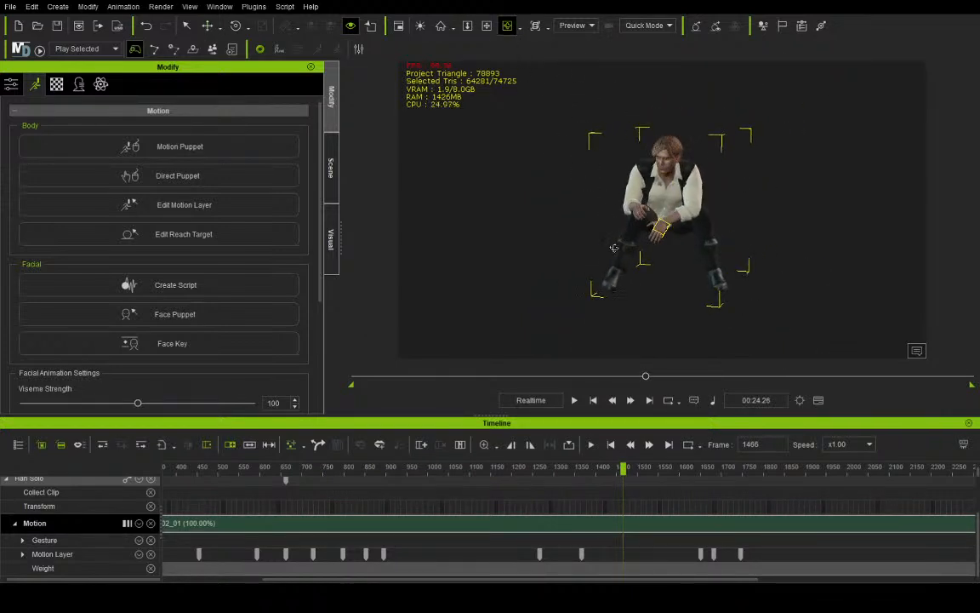
{"action": "left_click", "coordinate": [593, 400]}
{"action": "left_click", "coordinate": [574, 399]}
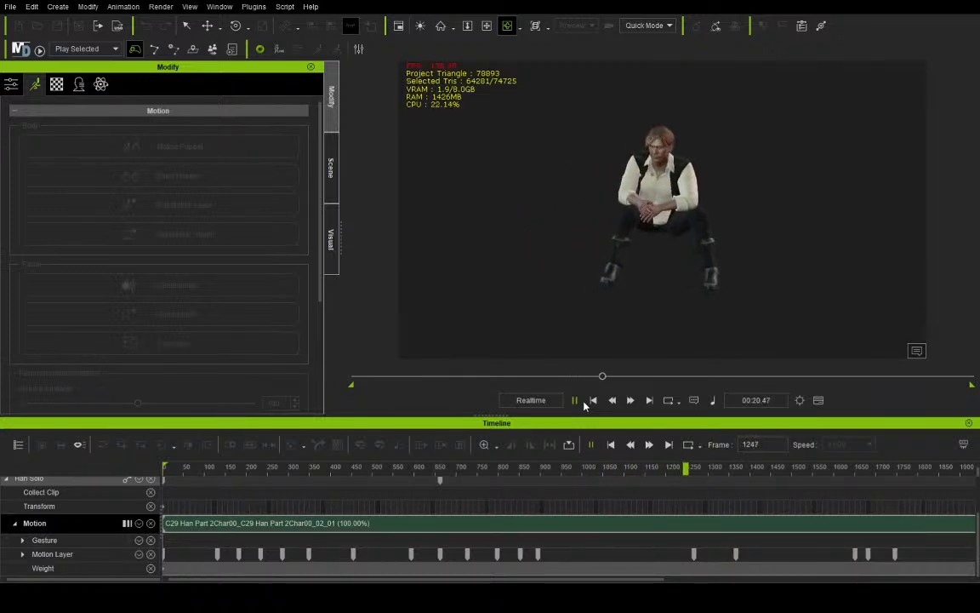
Add a motion layer key at frame 1136 and rotate Han Solo's left arm slightly at frame 1200
{"action": "mouse_move", "coordinate": [636, 471]}
{"action": "left_mouse_down"}
{"action": "mouse_move", "coordinate": [614, 473]}
{"action": "mouse_move", "coordinate": [670, 481]}
{"action": "mouse_move", "coordinate": [591, 473]}
{"action": "mouse_move", "coordinate": [656, 482]}
{"action": "mouse_move", "coordinate": [640, 481]}
{"action": "left_mouse_up"}
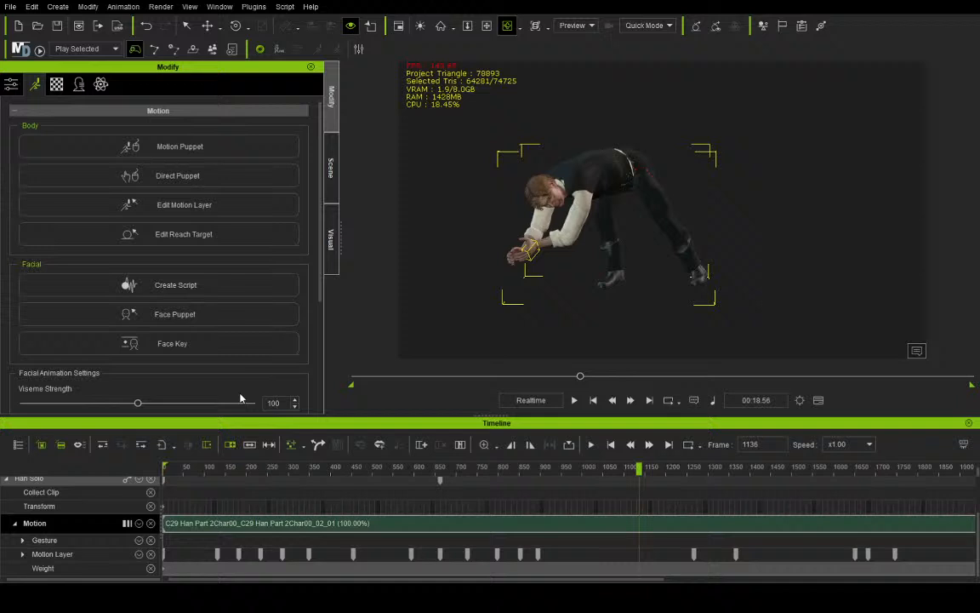
{"action": "left_click", "coordinate": [98, 375]}
{"action": "left_click_drag", "start_coordinate": [654, 472], "coordinate": [668, 476]}
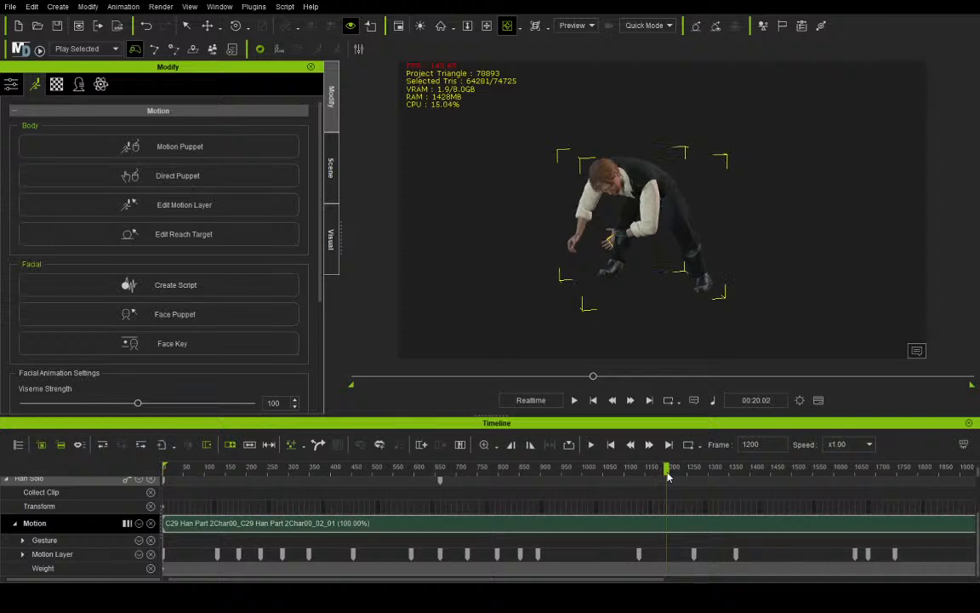
{"action": "left_click", "coordinate": [234, 26]}
{"action": "left_click_drag", "start_coordinate": [655, 222], "coordinate": [671, 222]}
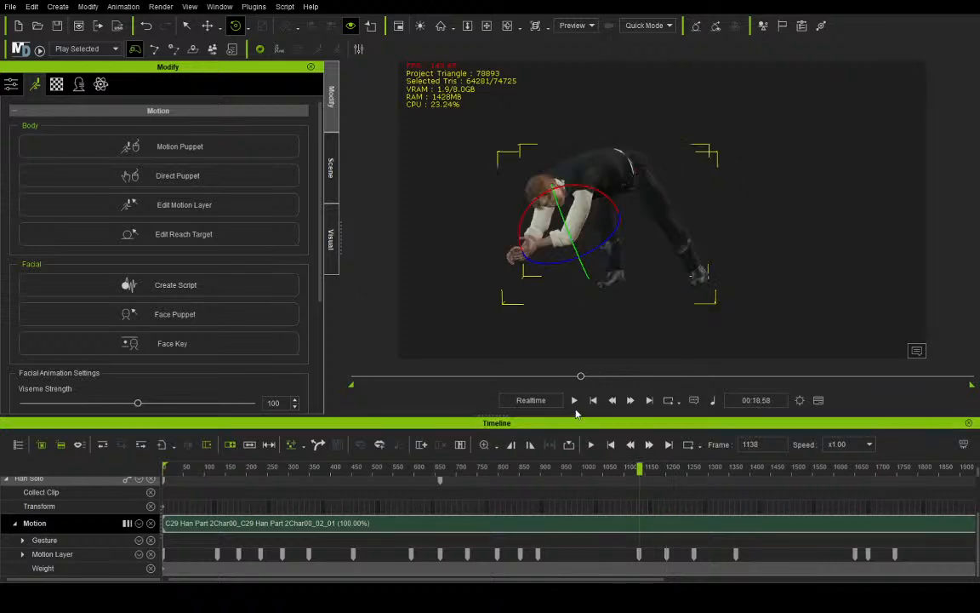
Play the animation through to the end of Han Solo's motion clip, then switch back to the selection tool
{"action": "left_click", "coordinate": [574, 400]}
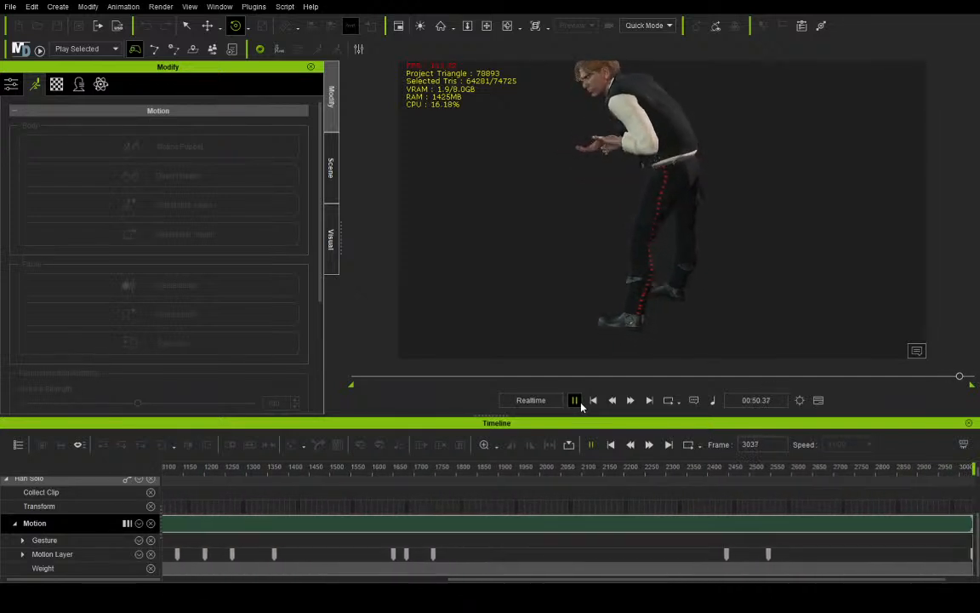
{"action": "left_click", "coordinate": [574, 400]}
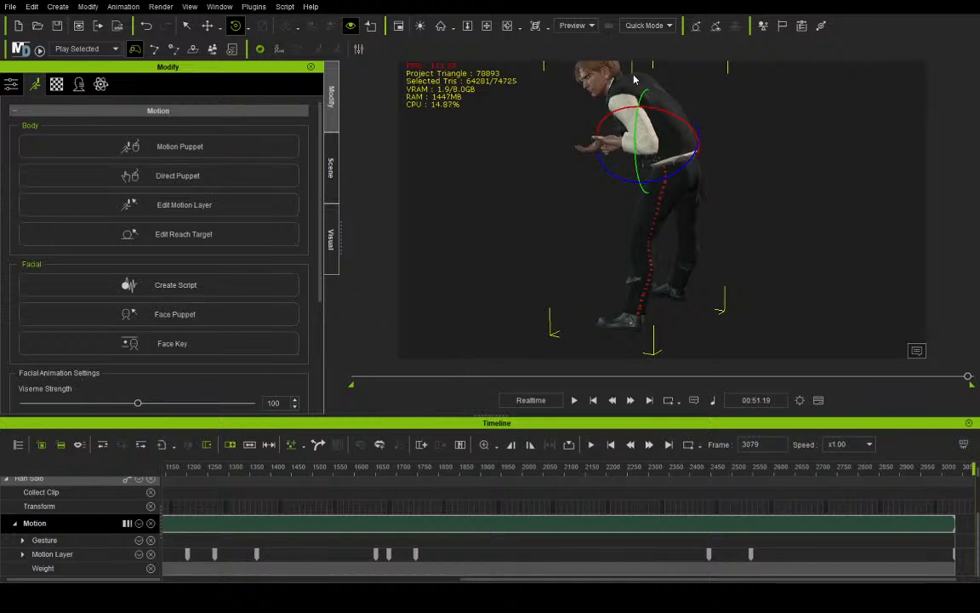
{"action": "key", "text": "q"}
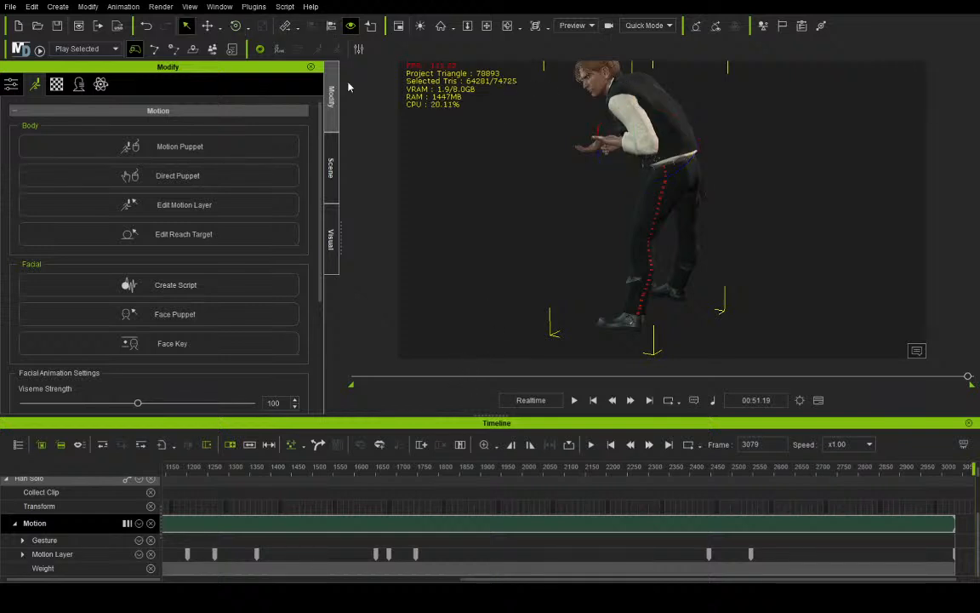
Add the Luke Skywalker character at frame 0 and apply the cv_C29 Luke Part 2 B 1_Char00 motion to him
{"action": "left_click", "coordinate": [595, 401]}
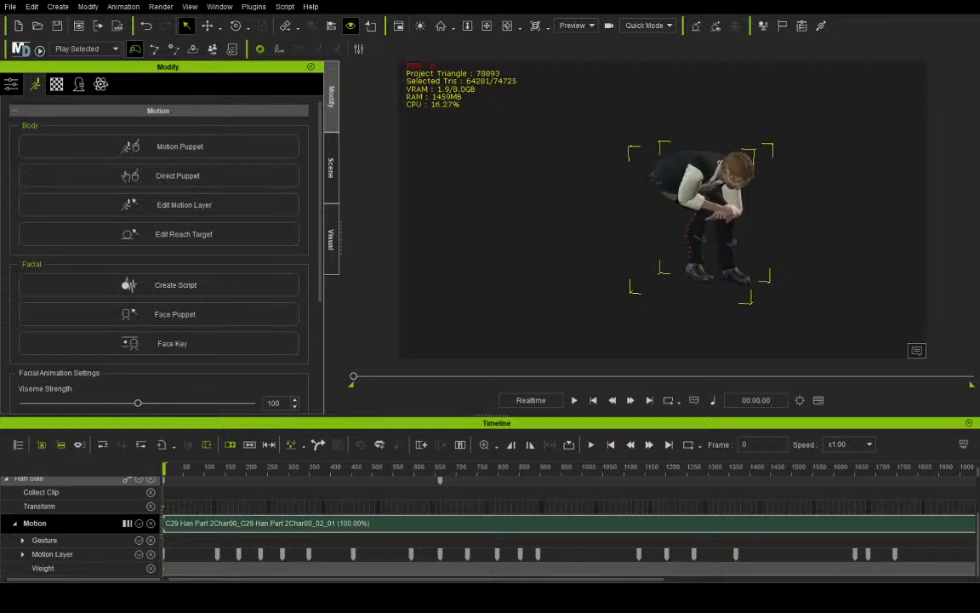
{"action": "left_click_drag", "start_coordinate": [979, 303], "coordinate": [612, 295]}
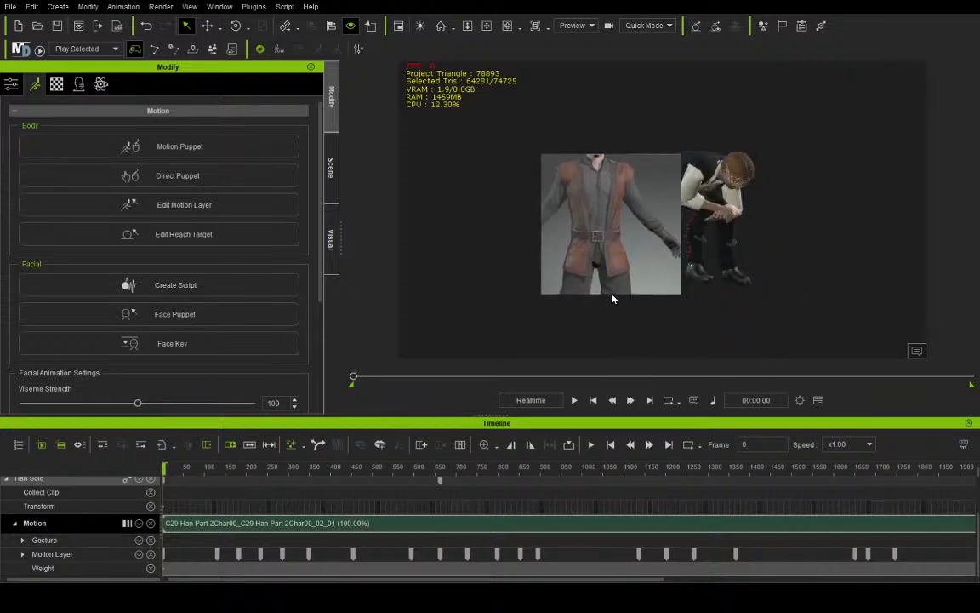
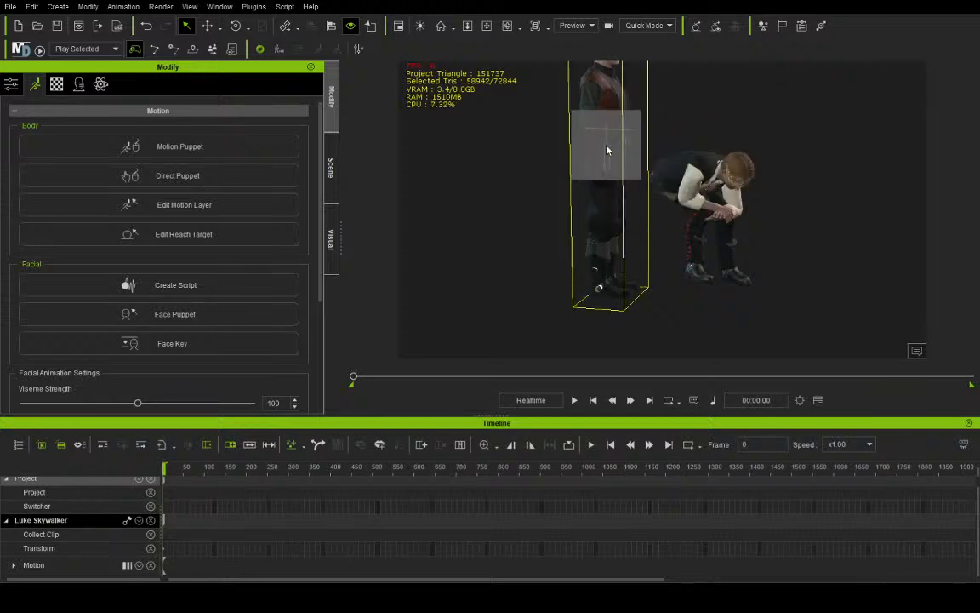
{"action": "left_click_drag", "start_coordinate": [607, 147], "coordinate": [607, 147]}
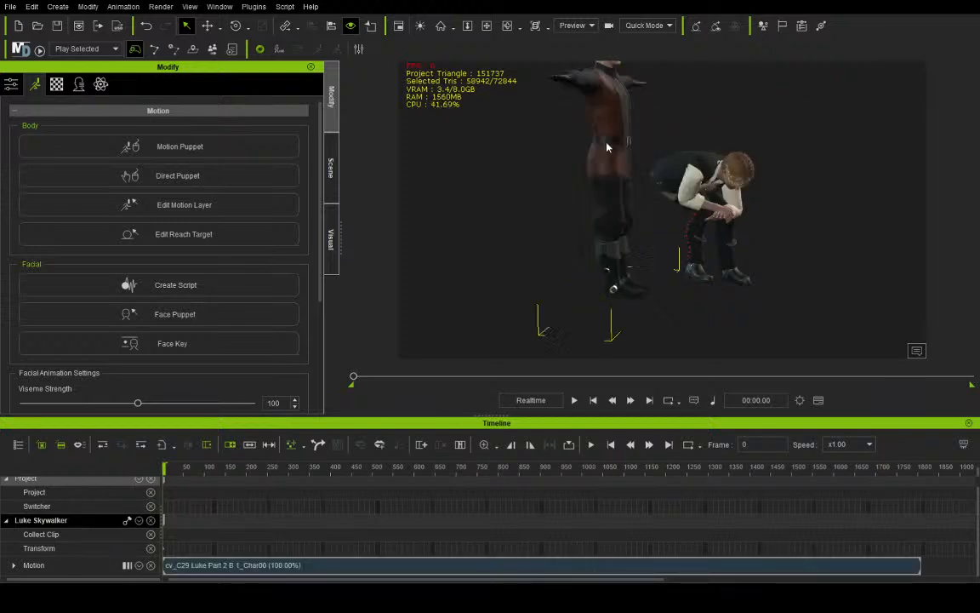
Split Luke Skywalker's motion clip at frame 3, delete the leading part and move the remaining clip to frame 0
{"action": "scroll", "coordinate": [180, 485], "scroll_direction": "up", "scroll_amount": 5}
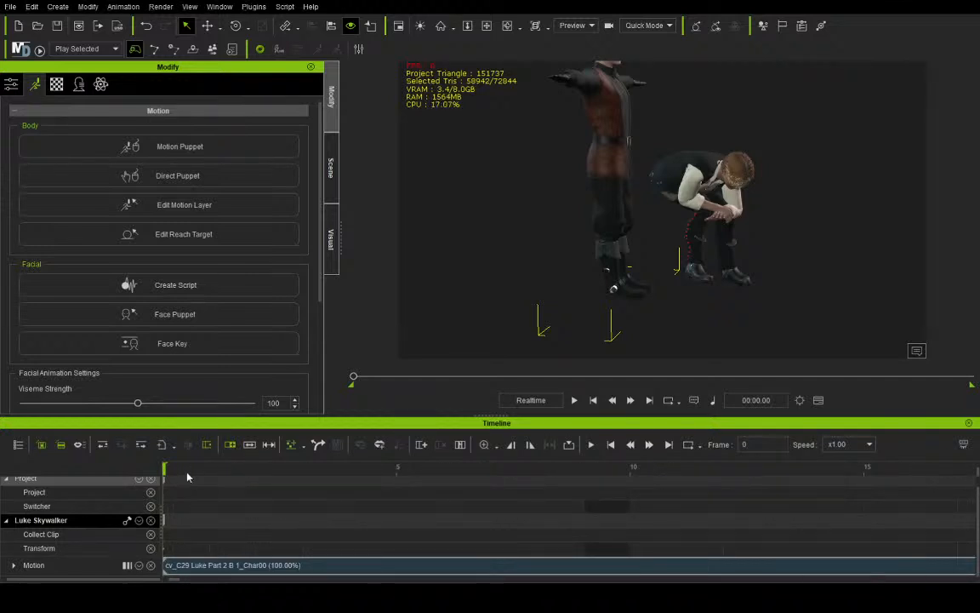
{"action": "left_click_drag", "start_coordinate": [187, 472], "coordinate": [303, 472]}
{"action": "left_click", "coordinate": [304, 569]}
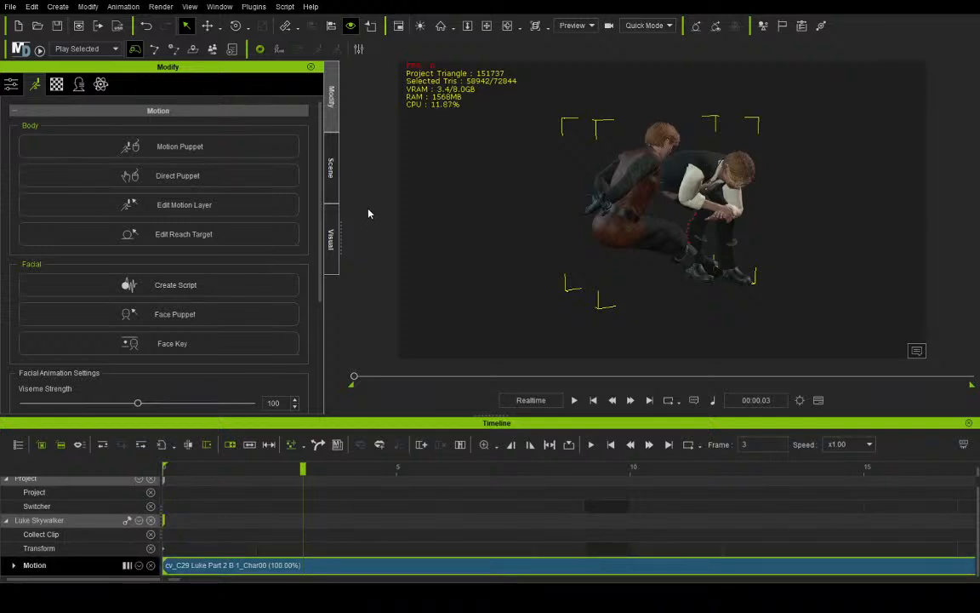
{"action": "key", "text": "ctrl+b"}
{"action": "left_click", "coordinate": [242, 564]}
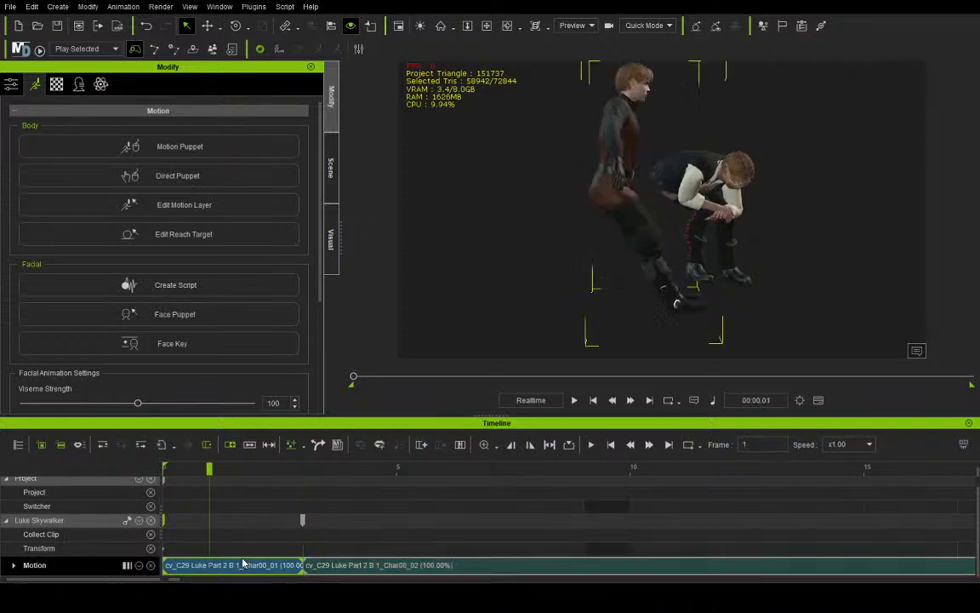
{"action": "key", "text": "Delete"}
{"action": "left_click_drag", "start_coordinate": [390, 565], "coordinate": [252, 565]}
Rotate Luke Skywalker about the vertical axis at frame 0 to turn him more toward the camera
{"action": "left_click", "coordinate": [169, 469]}
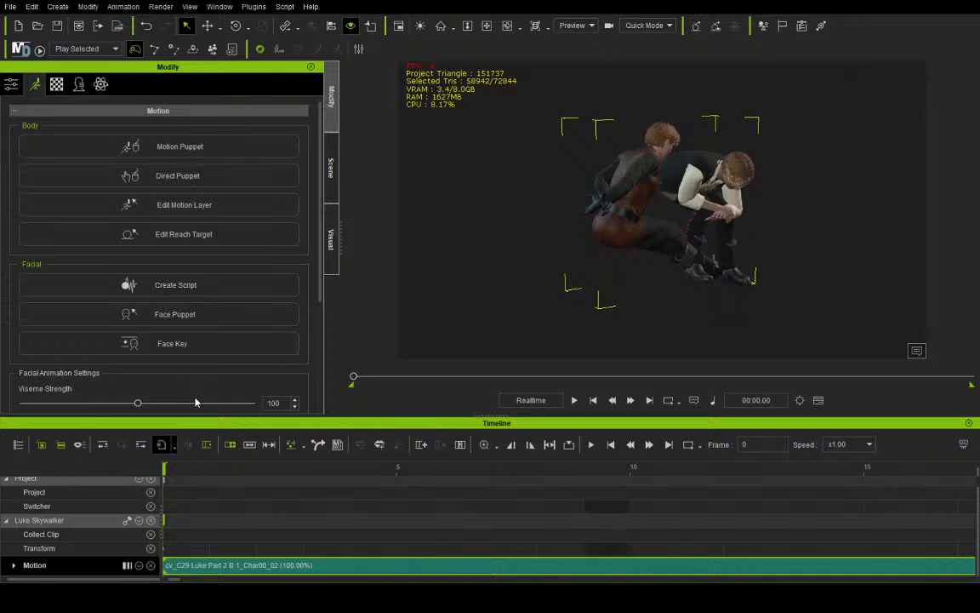
{"action": "left_click", "coordinate": [236, 26]}
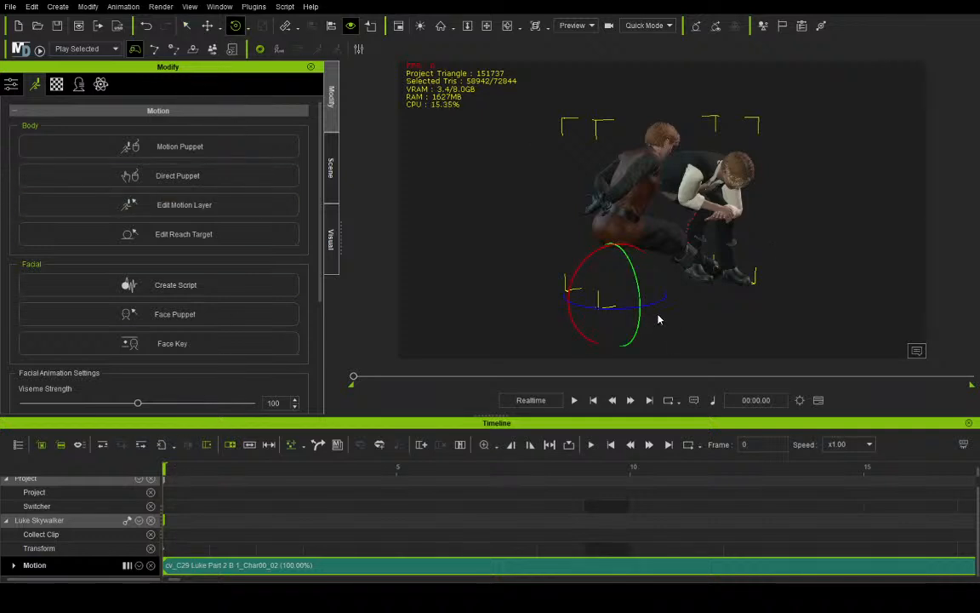
{"action": "left_click_drag", "start_coordinate": [658, 320], "coordinate": [574, 316]}
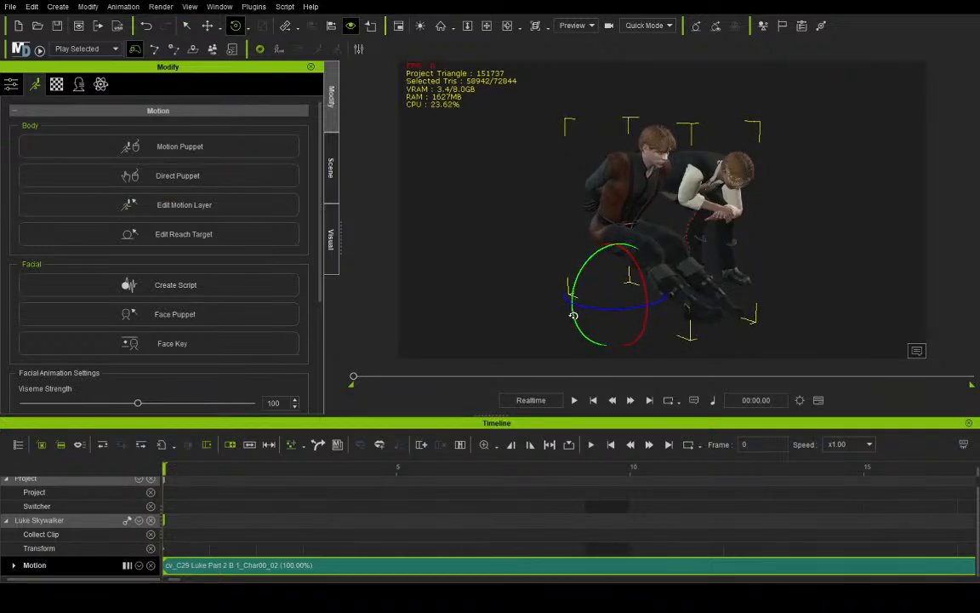
Move Luke Skywalker across the floor plane at frame 0, away from Han Solo so the two sit side by side
{"action": "left_click", "coordinate": [206, 26]}
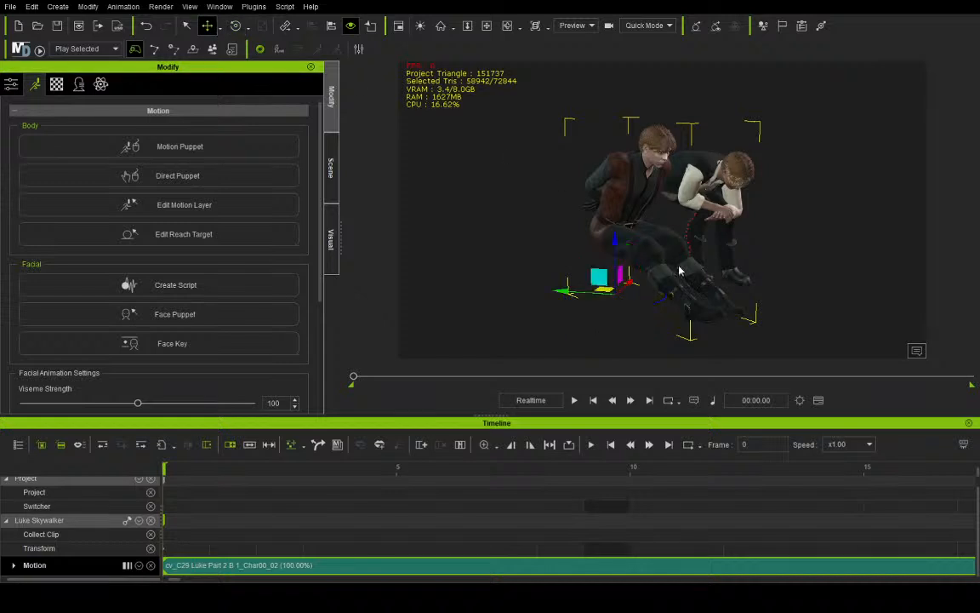
{"action": "mouse_move", "coordinate": [604, 289]}
{"action": "left_mouse_down"}
{"action": "mouse_move", "coordinate": [596, 267]}
{"action": "mouse_move", "coordinate": [592, 280]}
{"action": "left_mouse_up"}
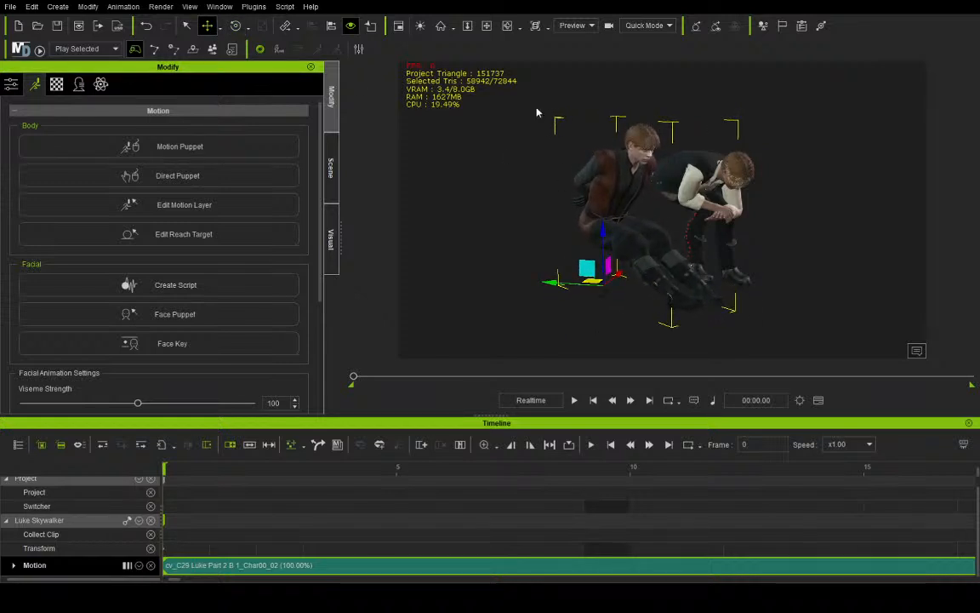
{"action": "left_click", "coordinate": [507, 25]}
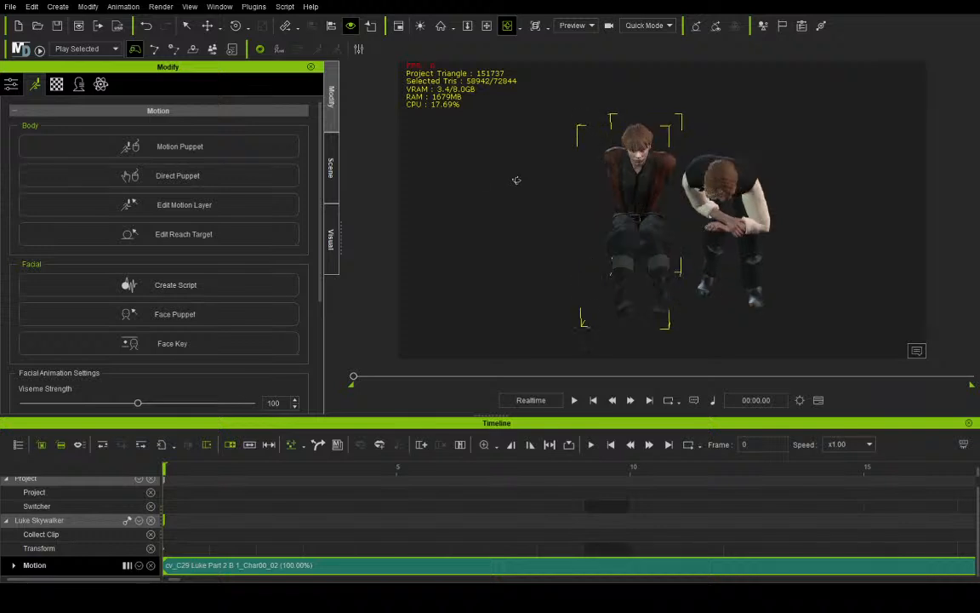
{"action": "left_click", "coordinate": [207, 25]}
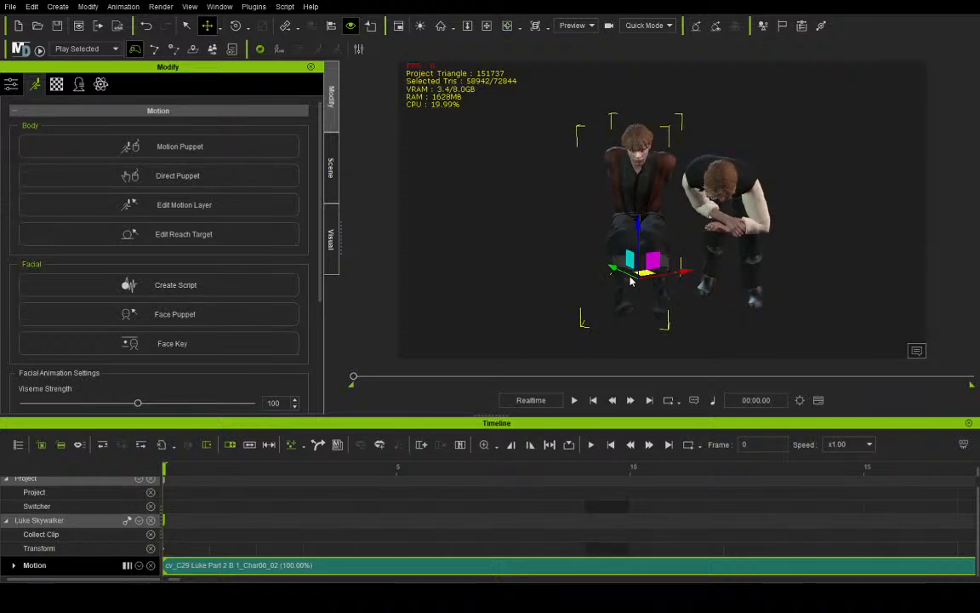
{"action": "left_click_drag", "start_coordinate": [645, 271], "coordinate": [623, 272]}
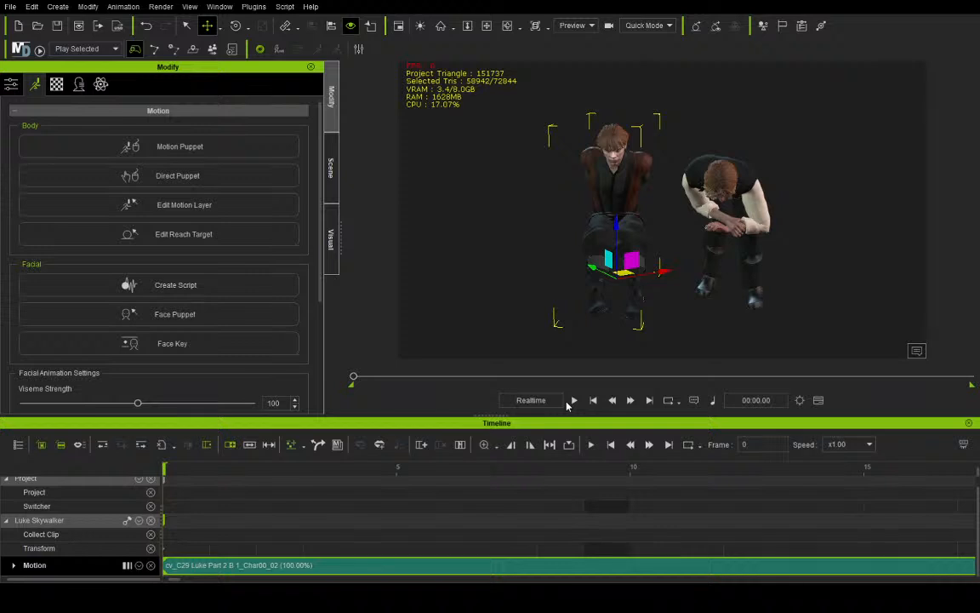
Play both characters' animation from frame 0 to about frame 424, checking their spacing, and return to the start
{"action": "left_click", "coordinate": [574, 401]}
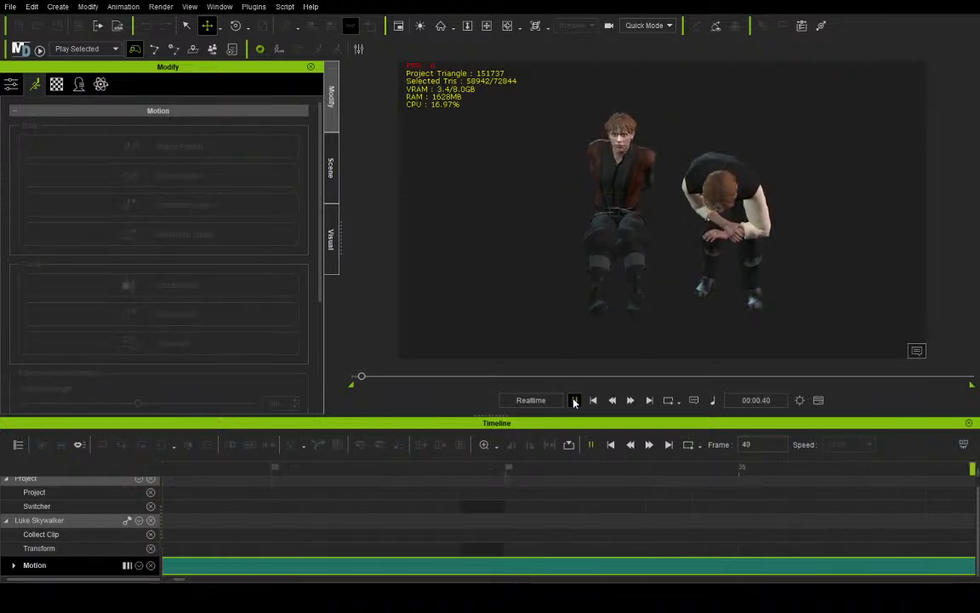
{"action": "left_click", "coordinate": [508, 26]}
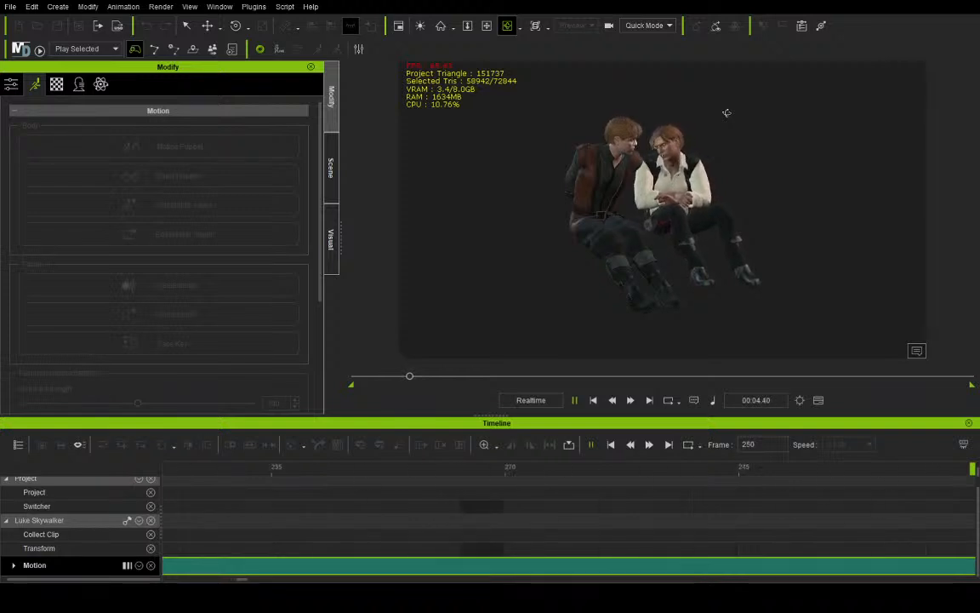
{"action": "left_click", "coordinate": [573, 400]}
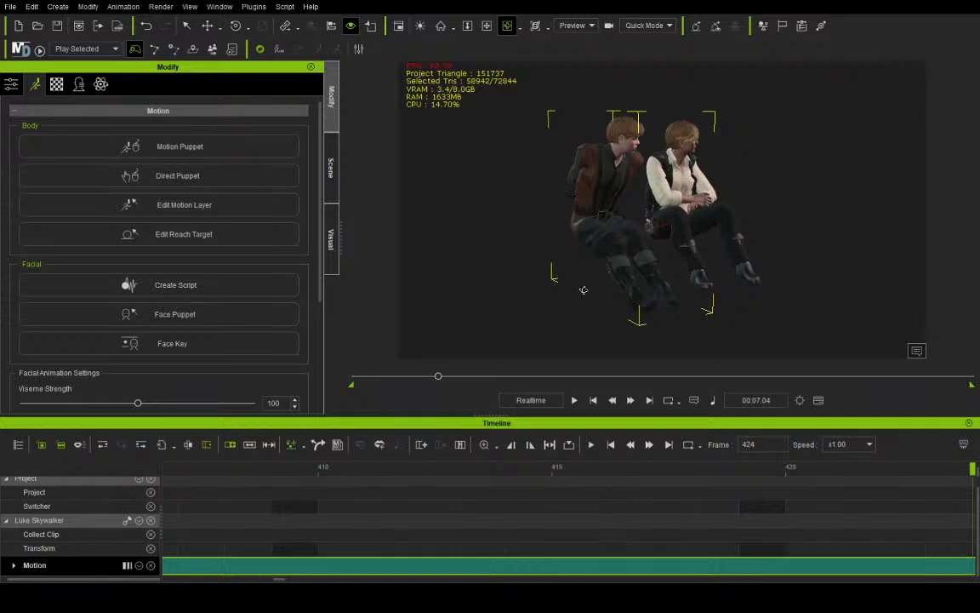
{"action": "left_click", "coordinate": [593, 400]}
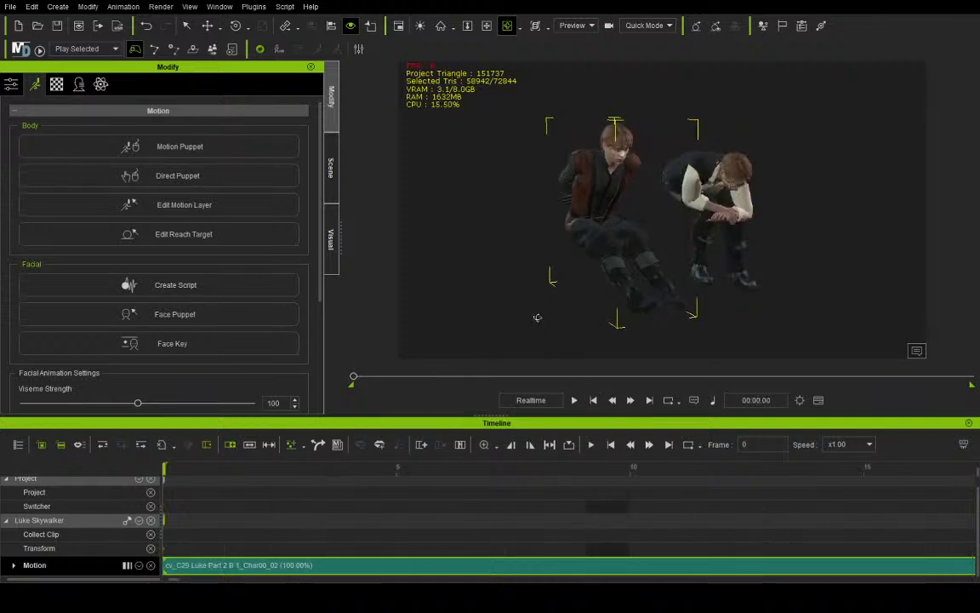
Shift Luke Skywalker slightly farther from Han Solo, rotate him about the vertical axis to face the camera, and fine-tune his floor position
{"action": "left_click", "coordinate": [206, 27]}
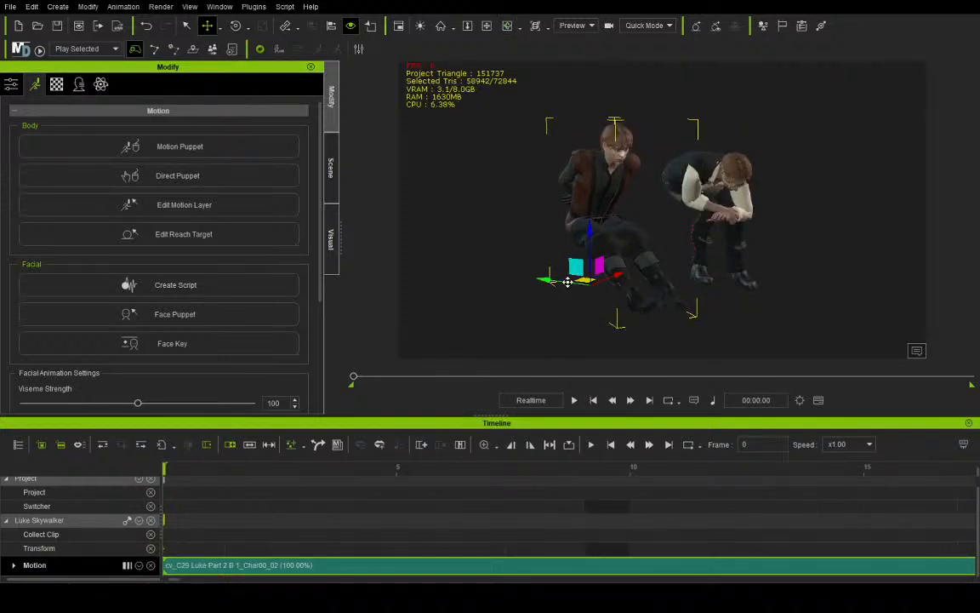
{"action": "left_click_drag", "start_coordinate": [582, 279], "coordinate": [570, 279]}
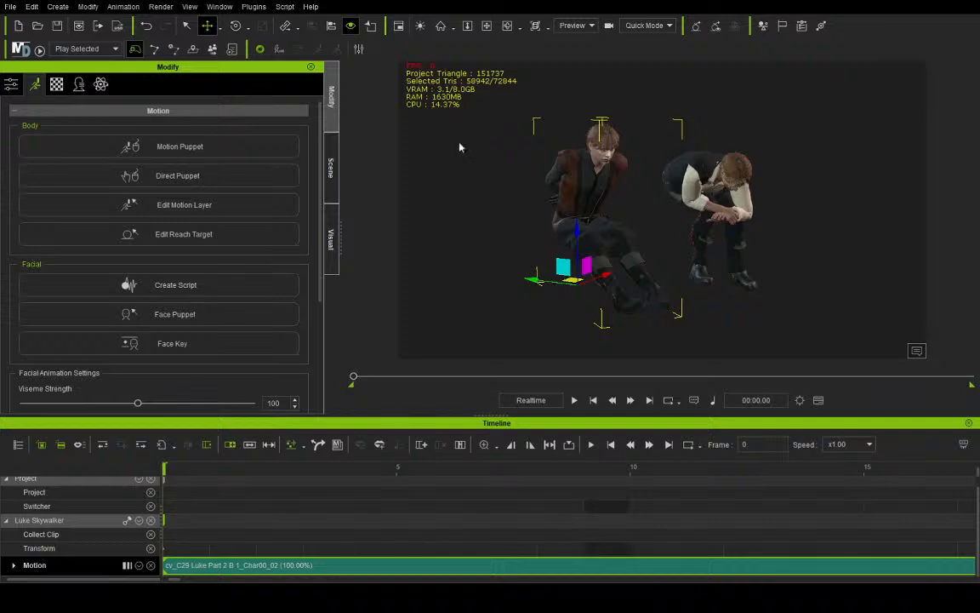
{"action": "left_click", "coordinate": [236, 26]}
{"action": "left_click_drag", "start_coordinate": [621, 298], "coordinate": [568, 302]}
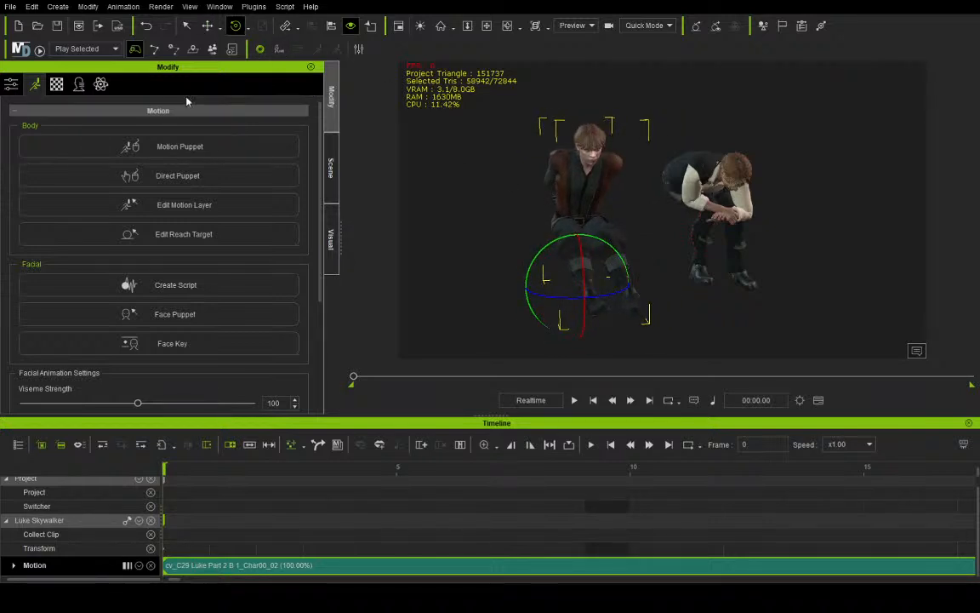
{"action": "left_click", "coordinate": [207, 25]}
{"action": "left_click_drag", "start_coordinate": [574, 281], "coordinate": [581, 281]}
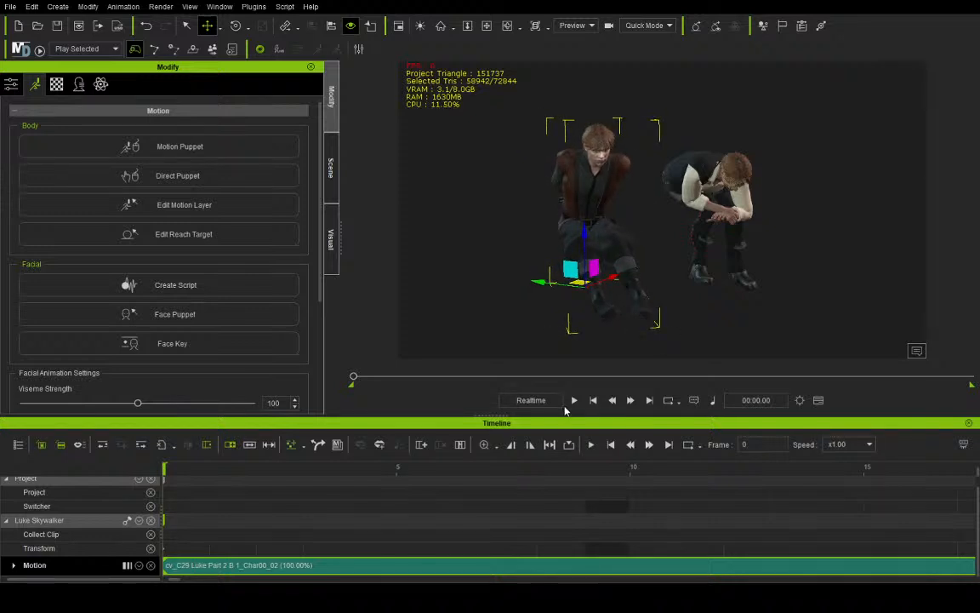
Play the scene from frame 0 past the end of Luke Skywalker's motion clip, checking both characters up close from different angles
{"action": "left_click", "coordinate": [574, 400]}
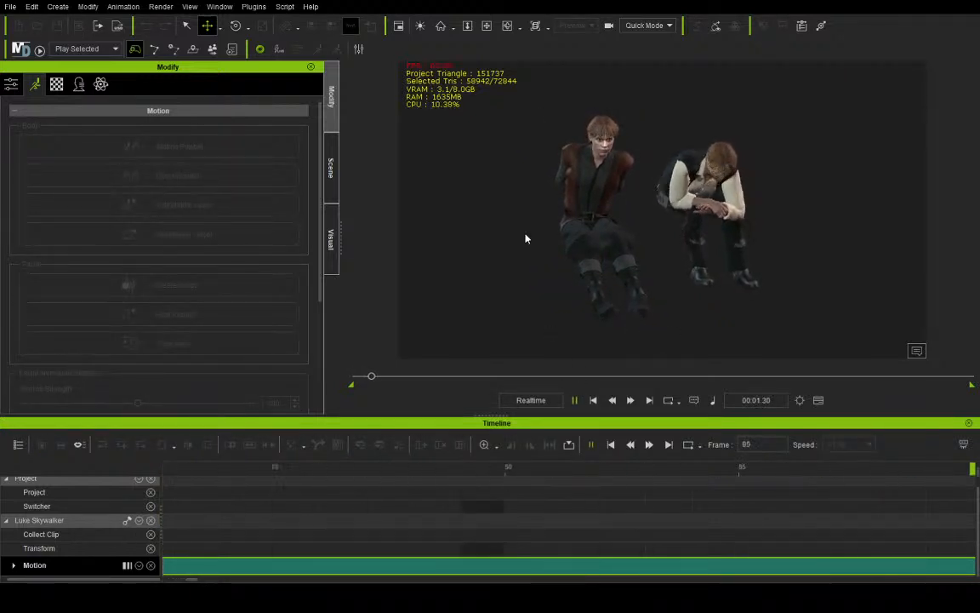
{"action": "left_click", "coordinate": [487, 26]}
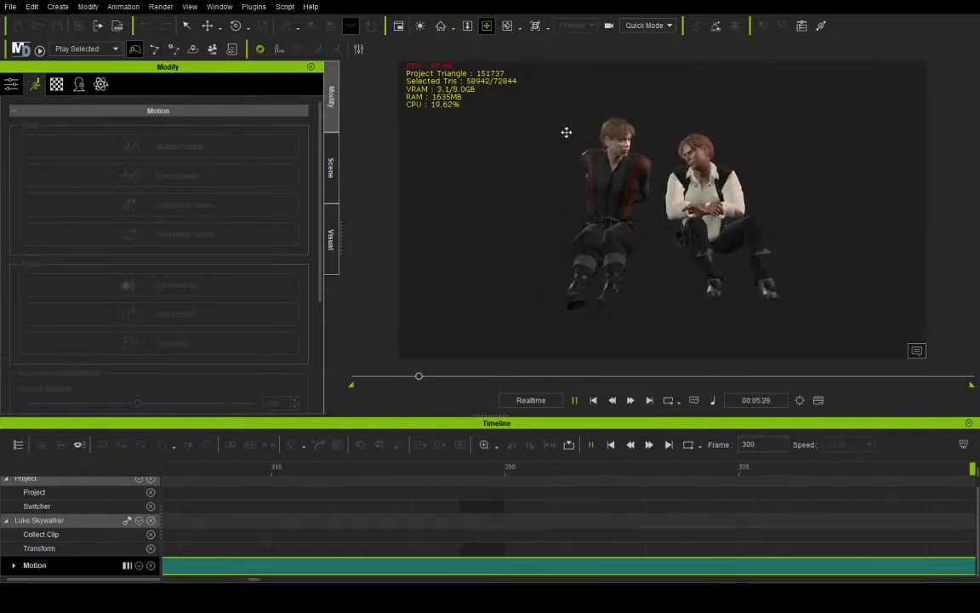
{"action": "scroll", "coordinate": [567, 133], "scroll_direction": "up", "scroll_amount": 5}
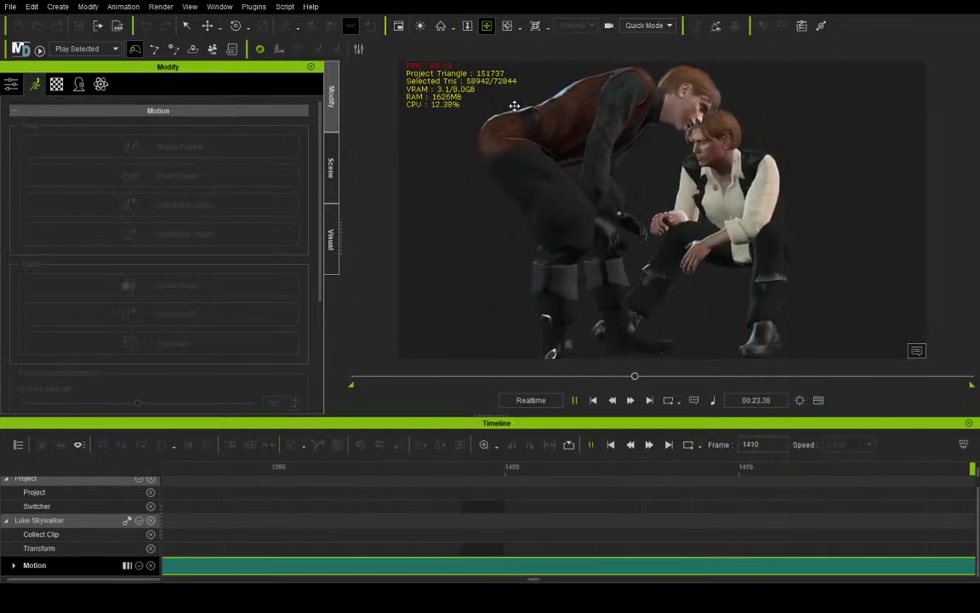
{"action": "left_click_drag", "start_coordinate": [514, 106], "coordinate": [549, 104]}
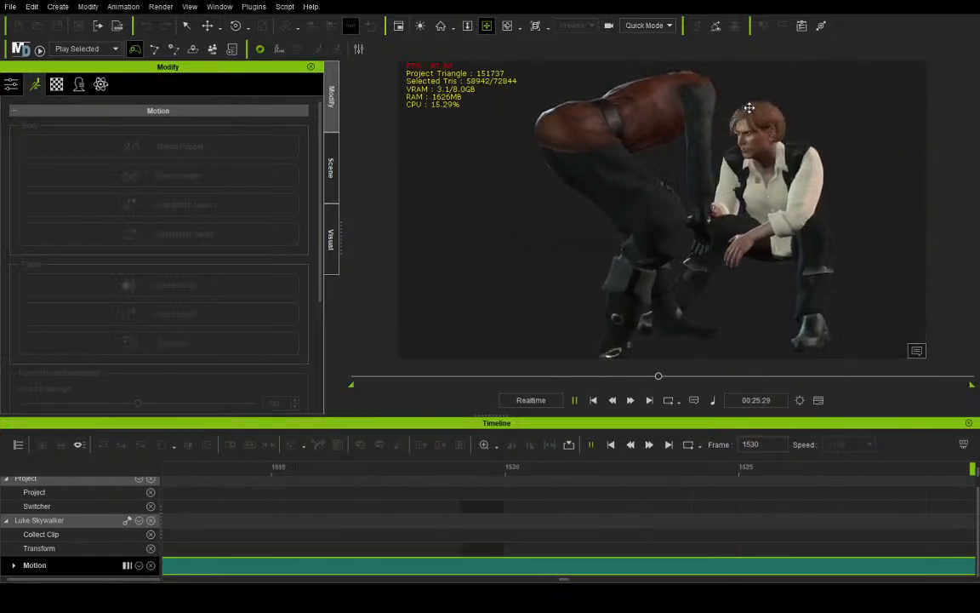
{"action": "right_click_drag", "start_coordinate": [750, 108], "coordinate": [553, 177]}
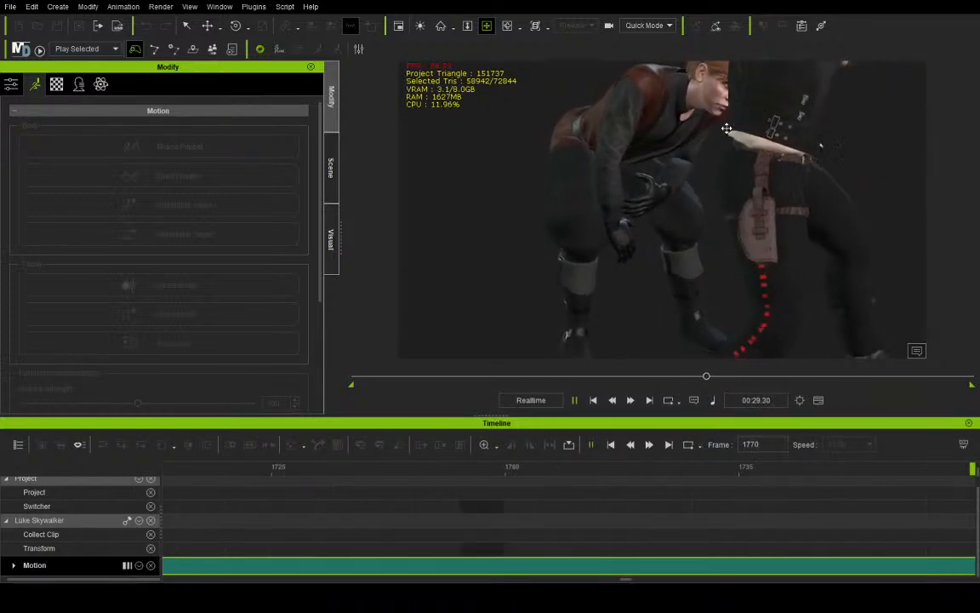
{"action": "left_click", "coordinate": [576, 400]}
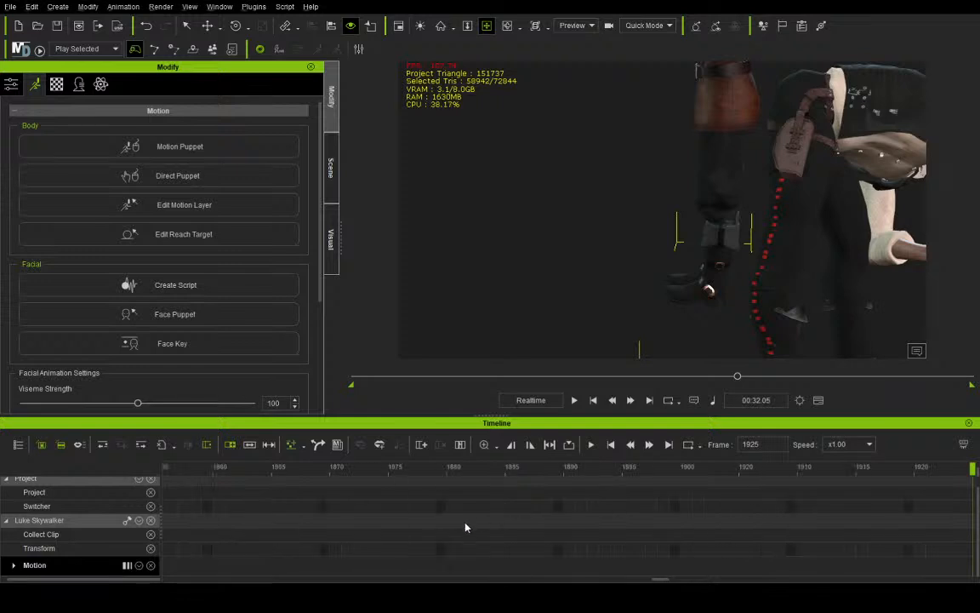
Split Luke Skywalker's motion clip at frame 1802 and delete the short trailing part
{"action": "scroll", "coordinate": [465, 525], "scroll_direction": "down", "scroll_amount": 3}
{"action": "left_click_drag", "start_coordinate": [624, 471], "coordinate": [526, 511]}
{"action": "scroll", "coordinate": [629, 487], "scroll_direction": "up", "scroll_amount": 3}
{"action": "scroll", "coordinate": [629, 491], "scroll_direction": "up", "scroll_amount": 3}
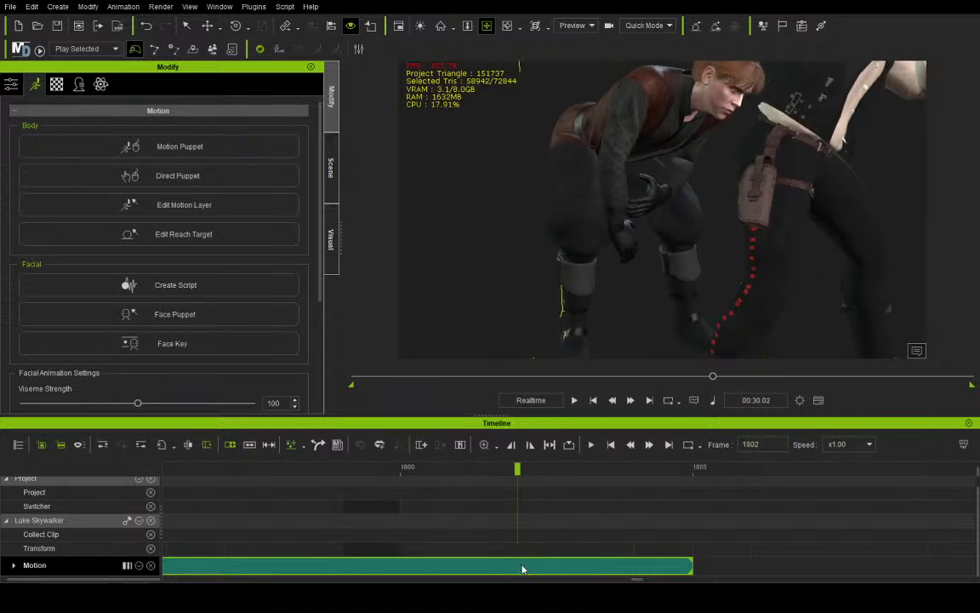
{"action": "key", "text": "ctrl+b"}
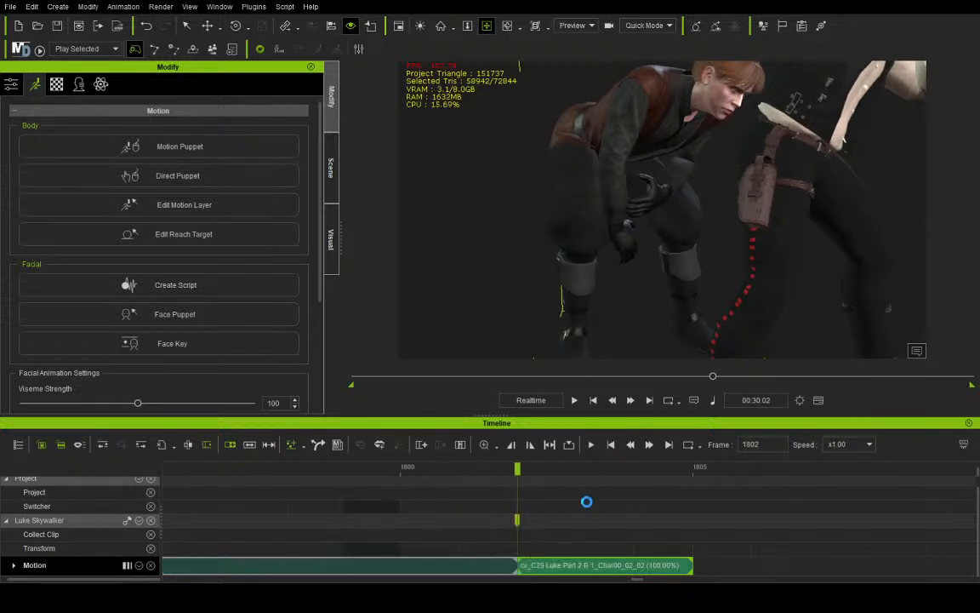
{"action": "left_click", "coordinate": [583, 563]}
{"action": "key", "text": "Delete"}
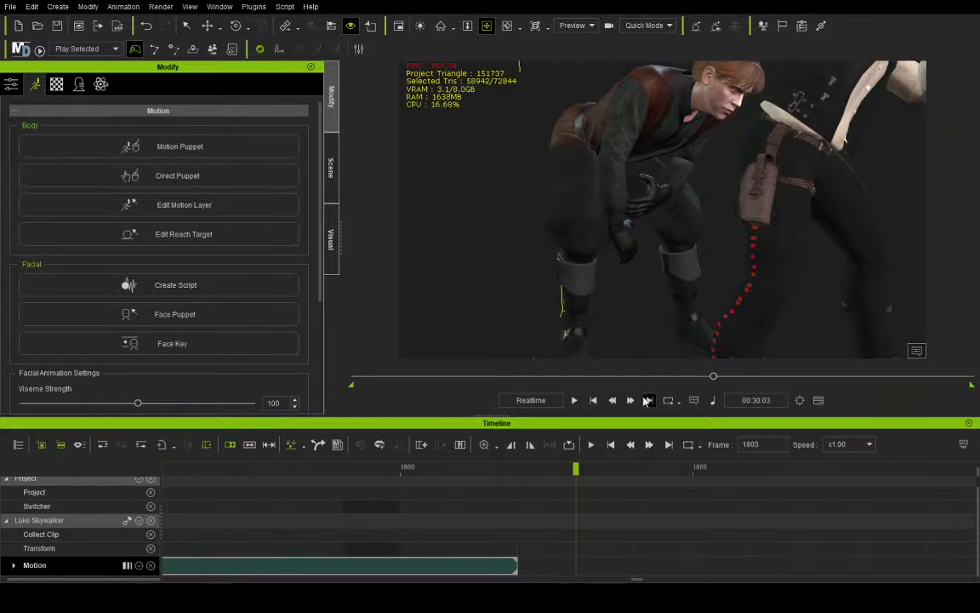
Return to frame 0, hide Han Solo in the scene list and select Luke Skywalker
{"action": "left_click", "coordinate": [596, 403]}
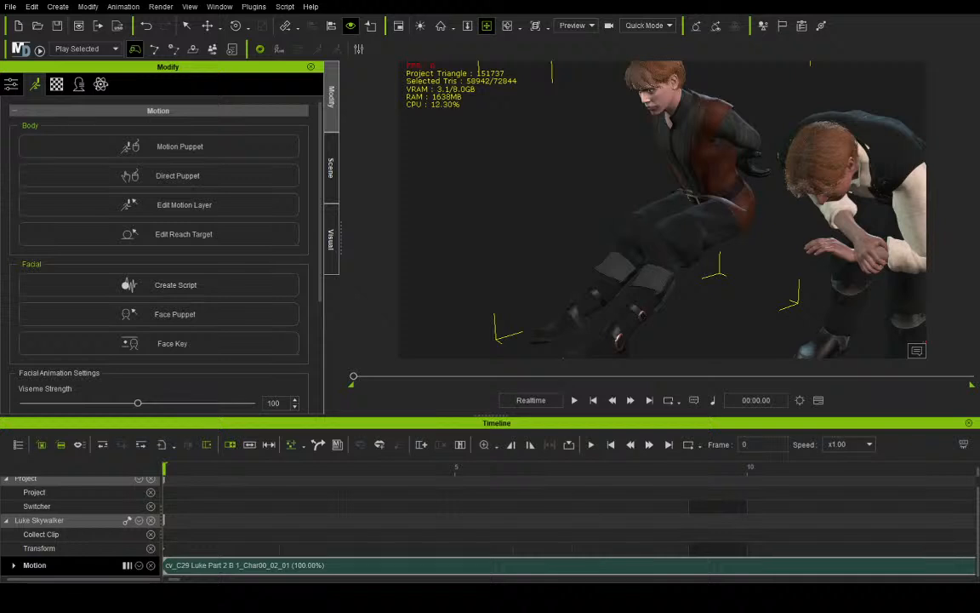
{"action": "left_click", "coordinate": [331, 167]}
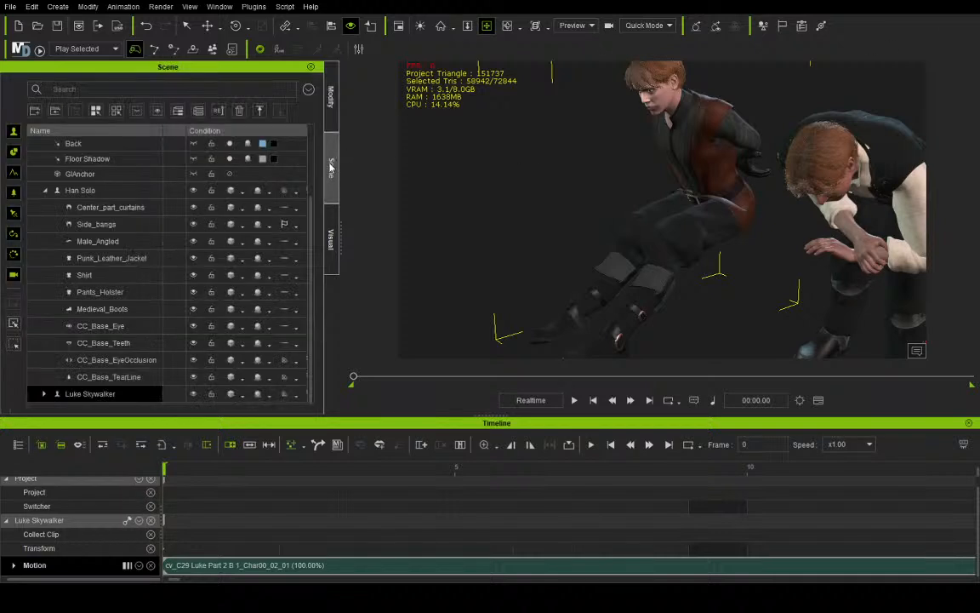
{"action": "left_click", "coordinate": [45, 190]}
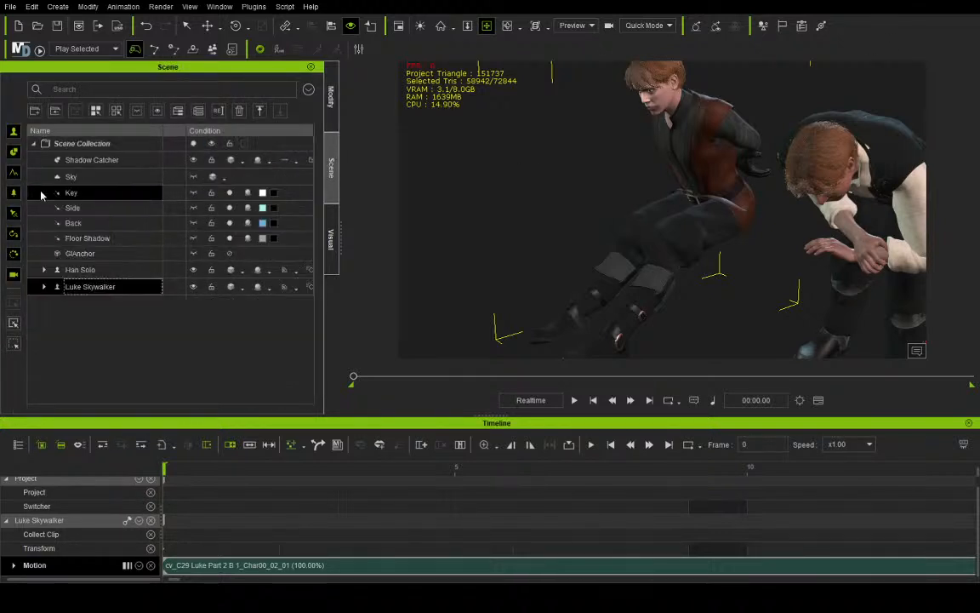
{"action": "left_click", "coordinate": [114, 270]}
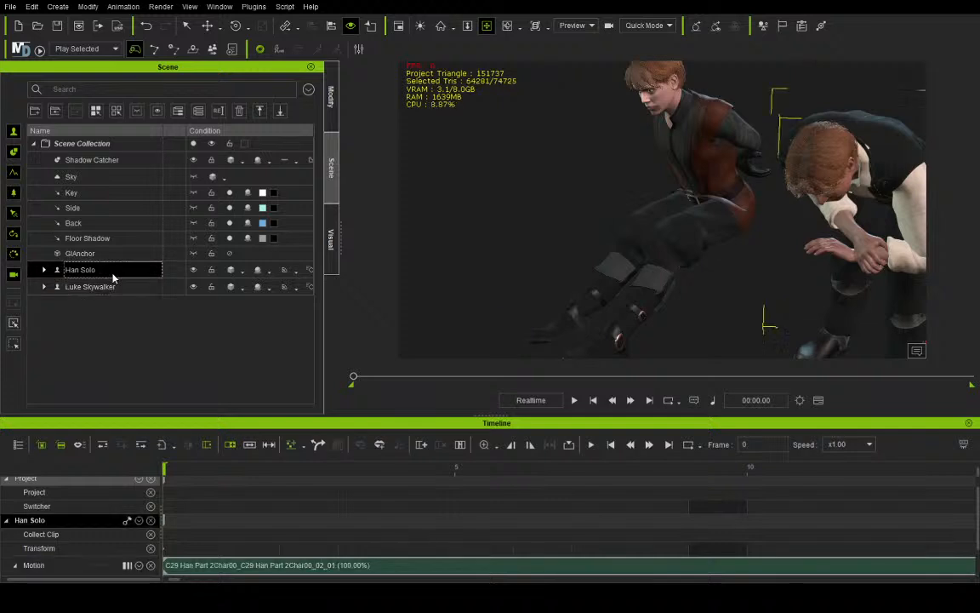
{"action": "left_click", "coordinate": [193, 270]}
{"action": "left_click", "coordinate": [125, 289]}
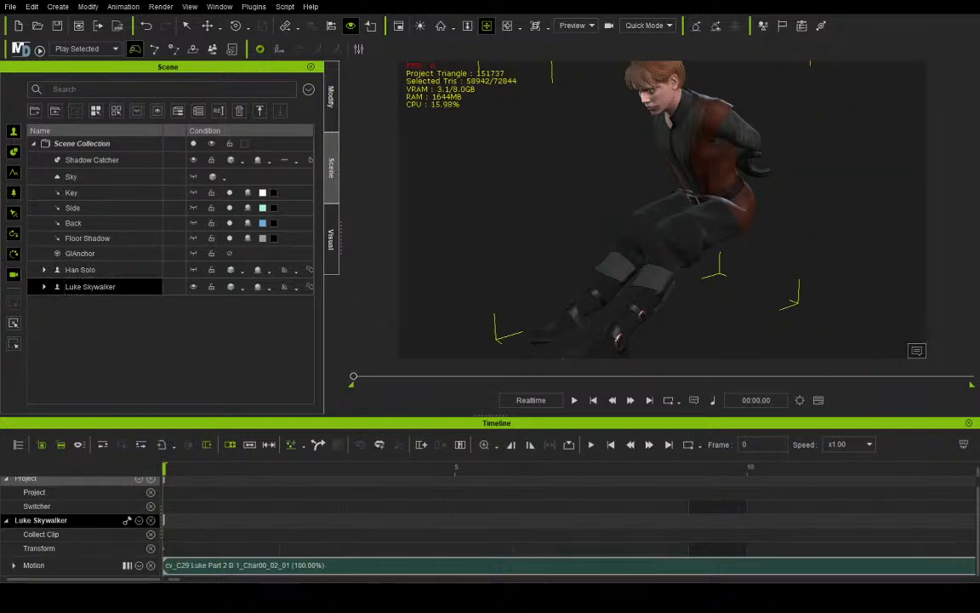
Play Luke Skywalker's motion from the start, then scrub from frame 1063 to frame 1281 to inspect him standing up
{"action": "right_click_drag", "start_coordinate": [651, 124], "coordinate": [766, 121]}
{"action": "left_click_drag", "start_coordinate": [747, 123], "coordinate": [667, 143]}
{"action": "right_click_drag", "start_coordinate": [667, 143], "coordinate": [683, 127]}
{"action": "left_click", "coordinate": [575, 400]}
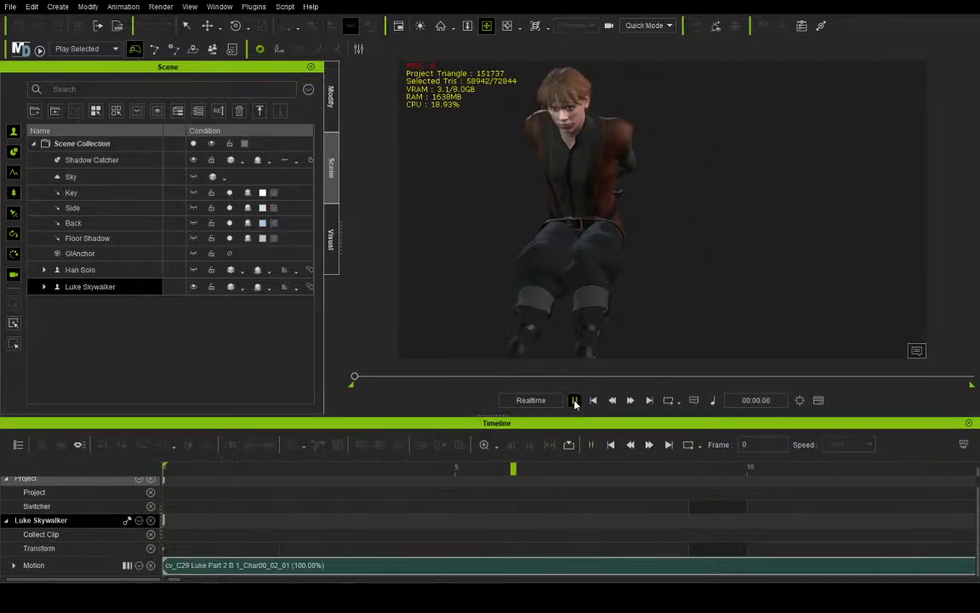
{"action": "left_click_drag", "start_coordinate": [595, 246], "coordinate": [648, 248]}
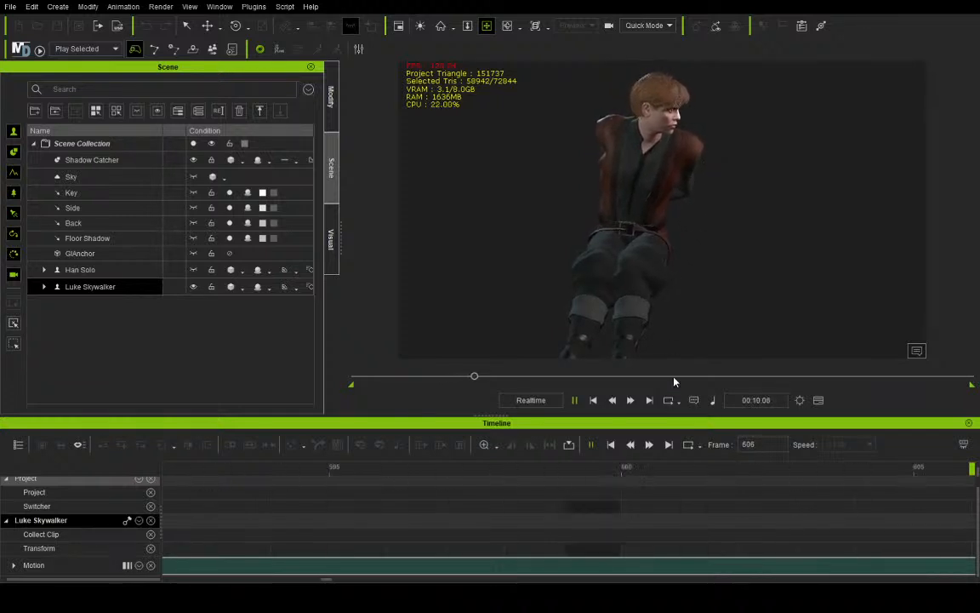
{"action": "left_click", "coordinate": [565, 377]}
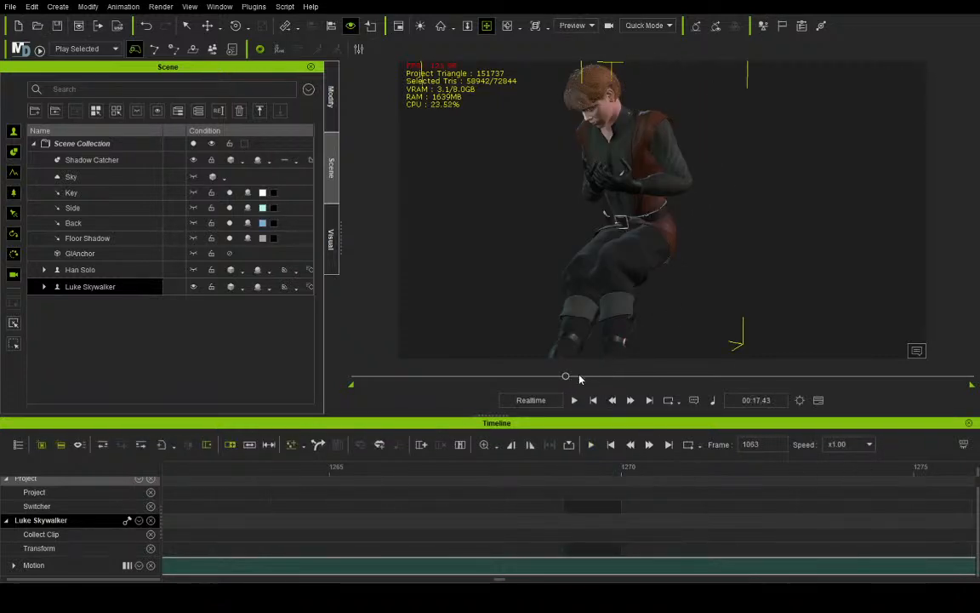
{"action": "left_click_drag", "start_coordinate": [565, 377], "coordinate": [610, 389]}
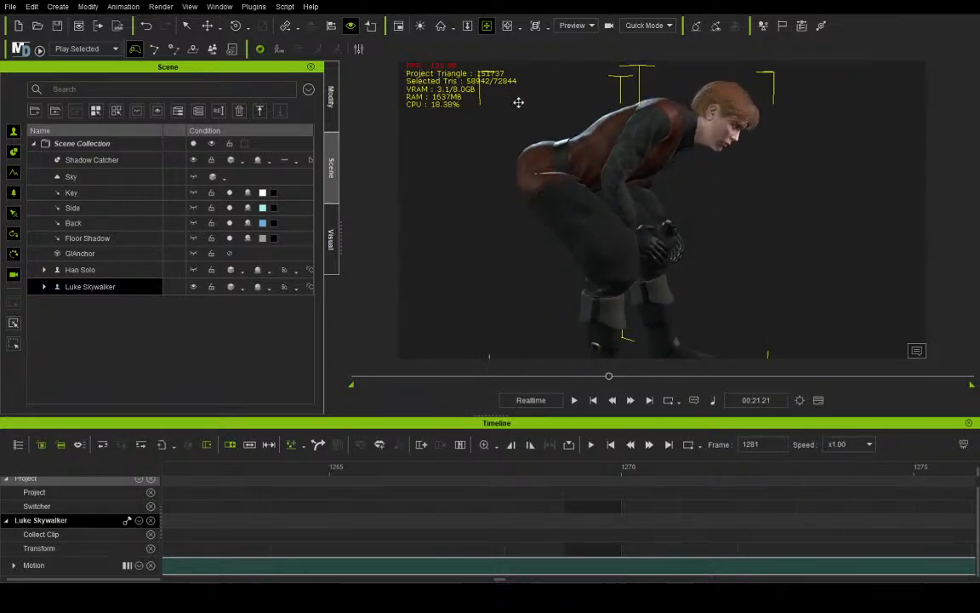
Replay Luke Skywalker's rise from his seat from a more frontal angle, stopping after the end of his motion clip
{"action": "left_click", "coordinate": [507, 26]}
{"action": "left_click_drag", "start_coordinate": [720, 186], "coordinate": [511, 218]}
{"action": "left_click_drag", "start_coordinate": [609, 382], "coordinate": [566, 377]}
{"action": "left_click", "coordinate": [574, 401]}
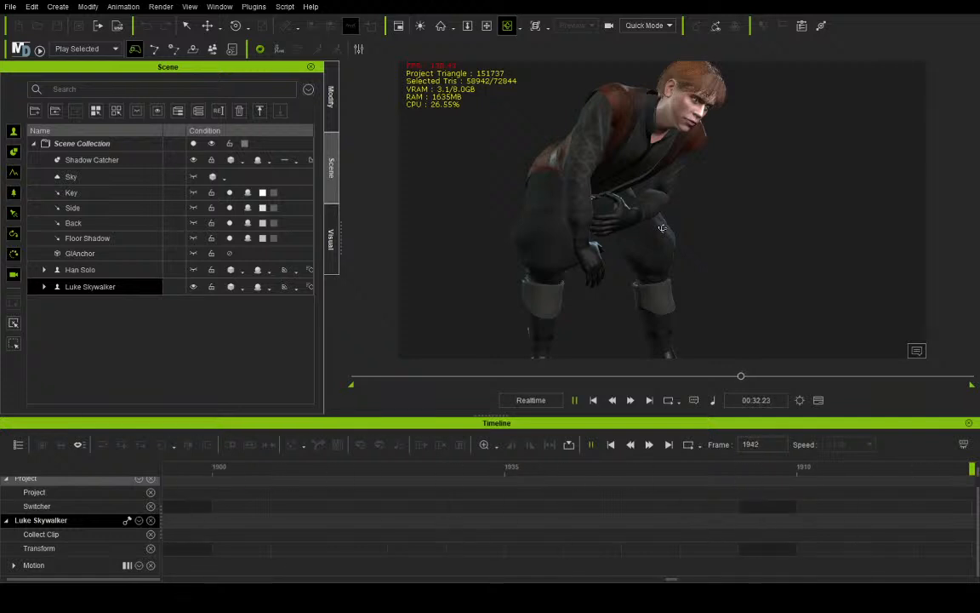
{"action": "left_click", "coordinate": [574, 399]}
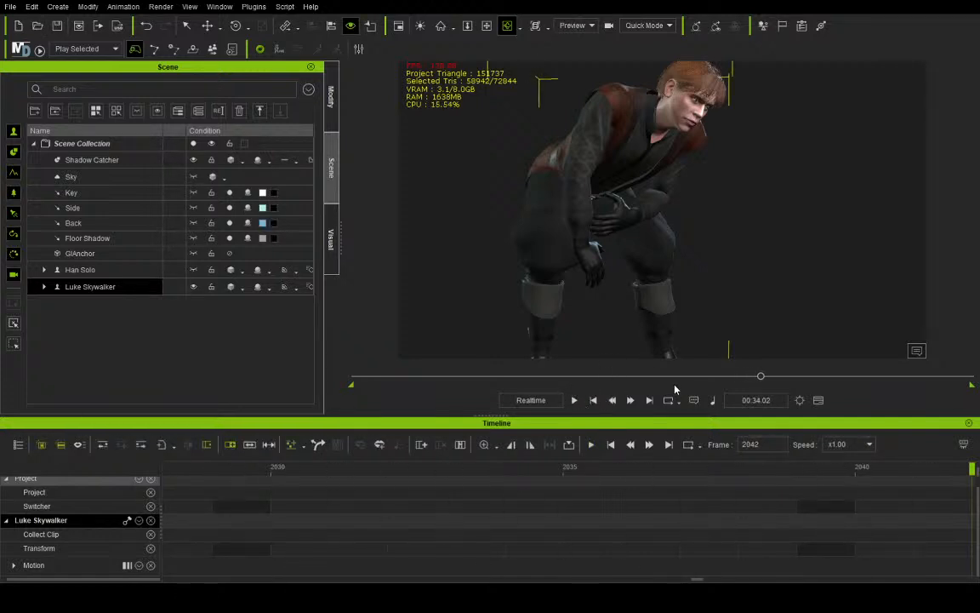
Go back to frame 1140, switch playback from Realtime to By Frame and play Luke Skywalker's motion
{"action": "left_click_drag", "start_coordinate": [675, 379], "coordinate": [583, 385]}
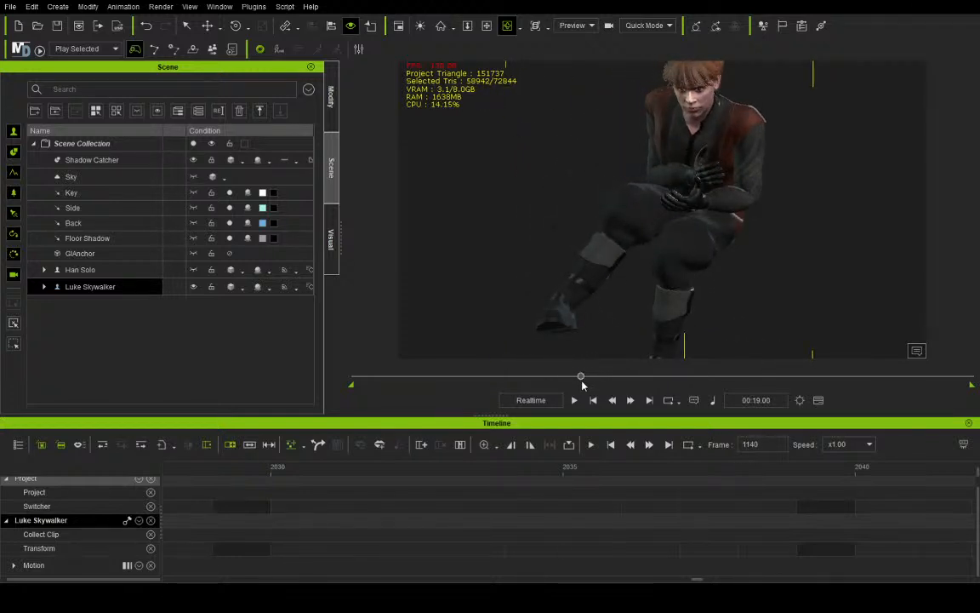
{"action": "left_click", "coordinate": [531, 400]}
{"action": "left_click", "coordinate": [574, 400]}
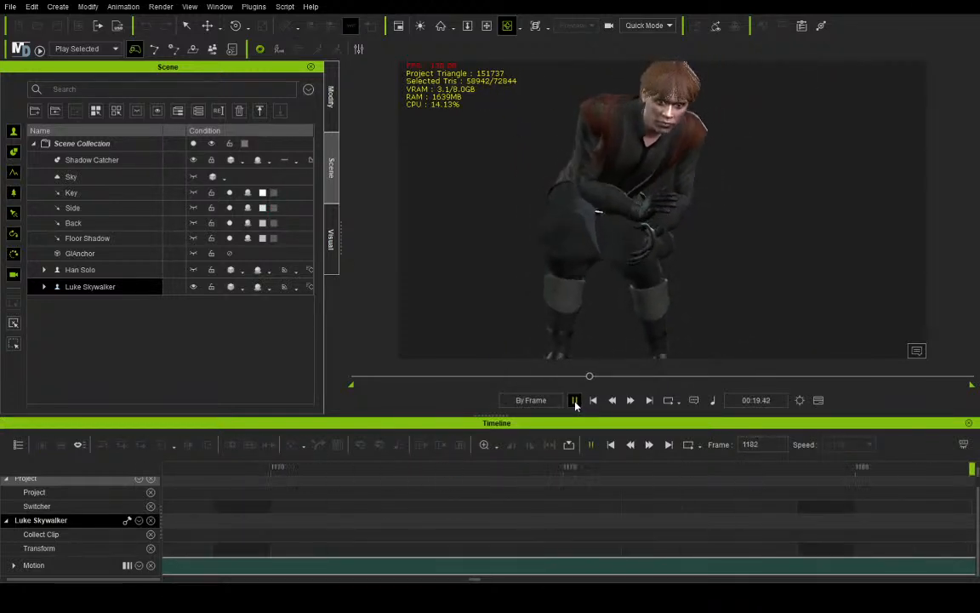
Stop at frame 1266 and rotate Luke Skywalker's left forearm with Edit Motion Layer to lift his left hand off the right
{"action": "left_click", "coordinate": [554, 192]}
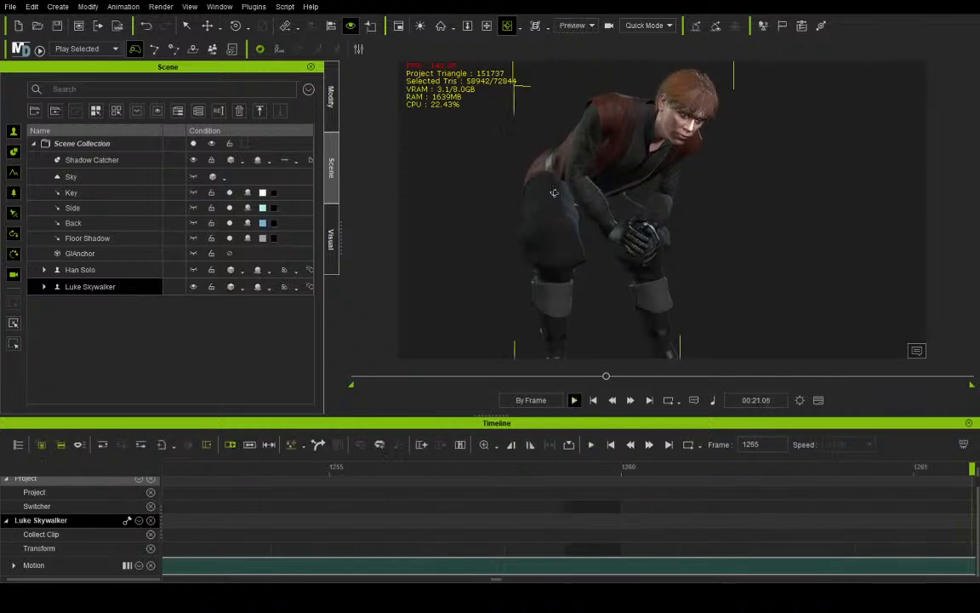
{"action": "left_click_drag", "start_coordinate": [641, 207], "coordinate": [619, 236]}
{"action": "scroll", "coordinate": [599, 206], "scroll_direction": "up", "scroll_amount": 5}
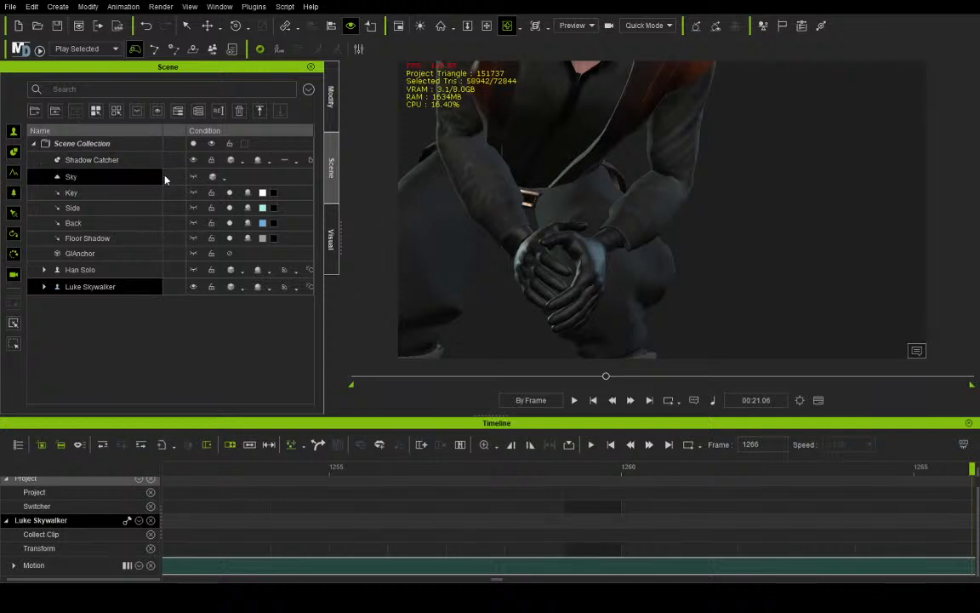
{"action": "left_click", "coordinate": [332, 100]}
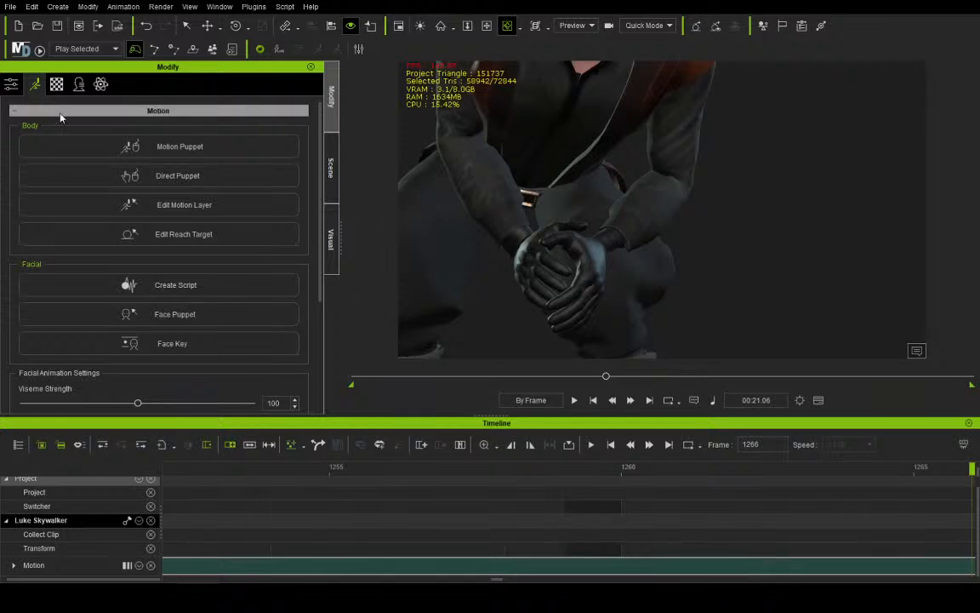
{"action": "left_click", "coordinate": [132, 203]}
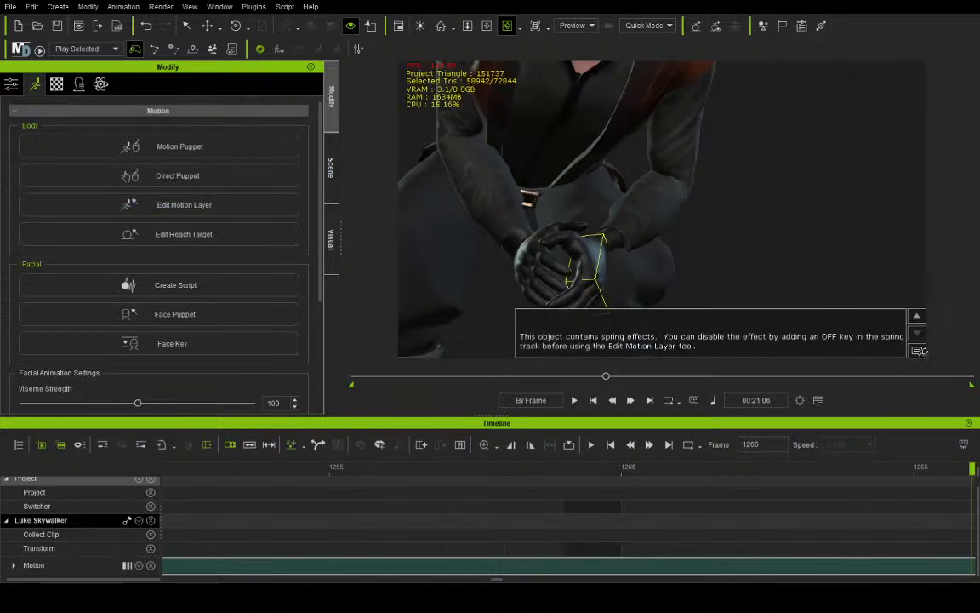
{"action": "left_click", "coordinate": [918, 350]}
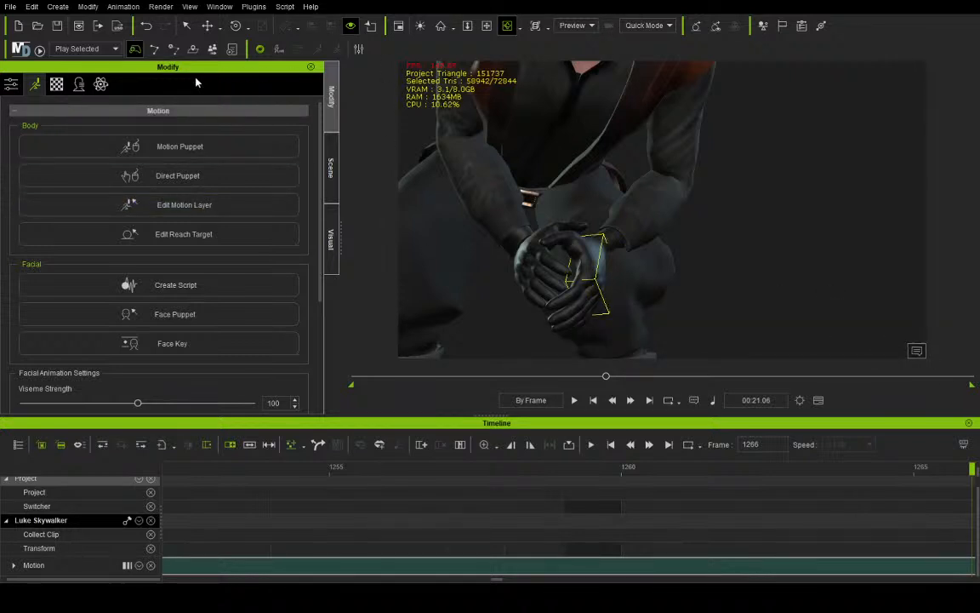
{"action": "left_click", "coordinate": [235, 25]}
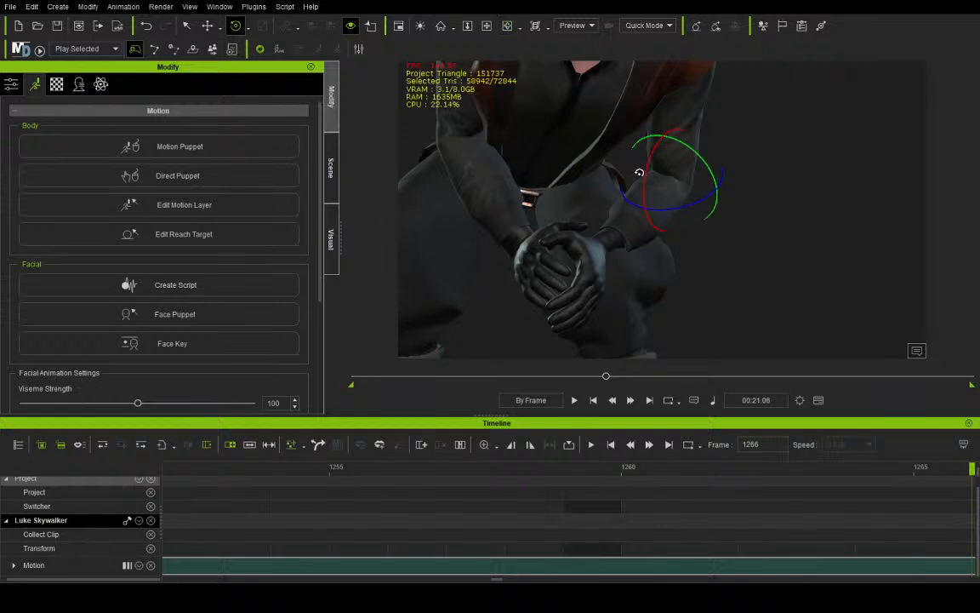
{"action": "left_click_drag", "start_coordinate": [639, 173], "coordinate": [639, 167]}
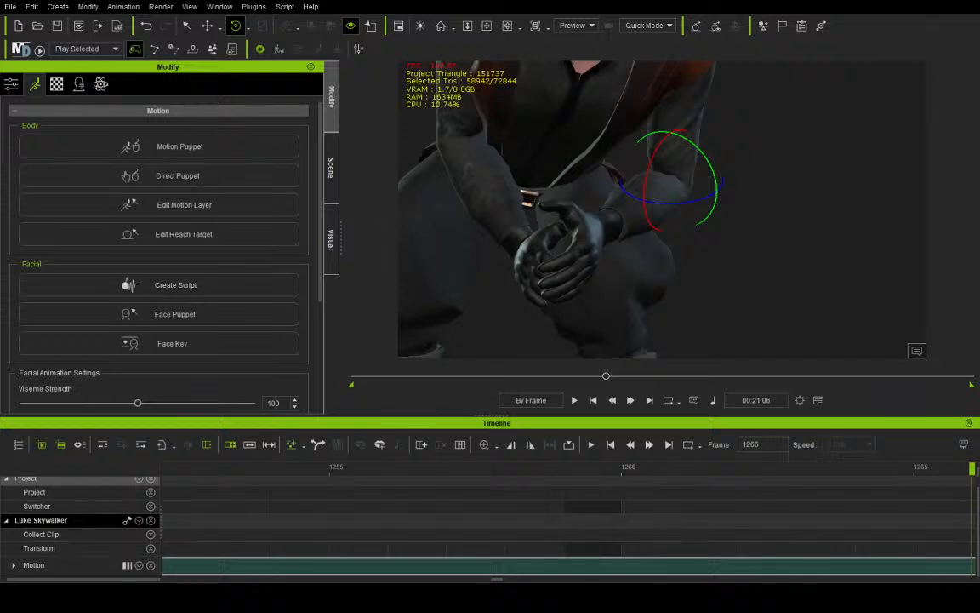
Move Luke Skywalker's right elbow outward at frame 1266 to separate his overlapping hands
{"action": "left_click", "coordinate": [487, 26]}
{"action": "left_click_drag", "start_coordinate": [573, 188], "coordinate": [636, 212]}
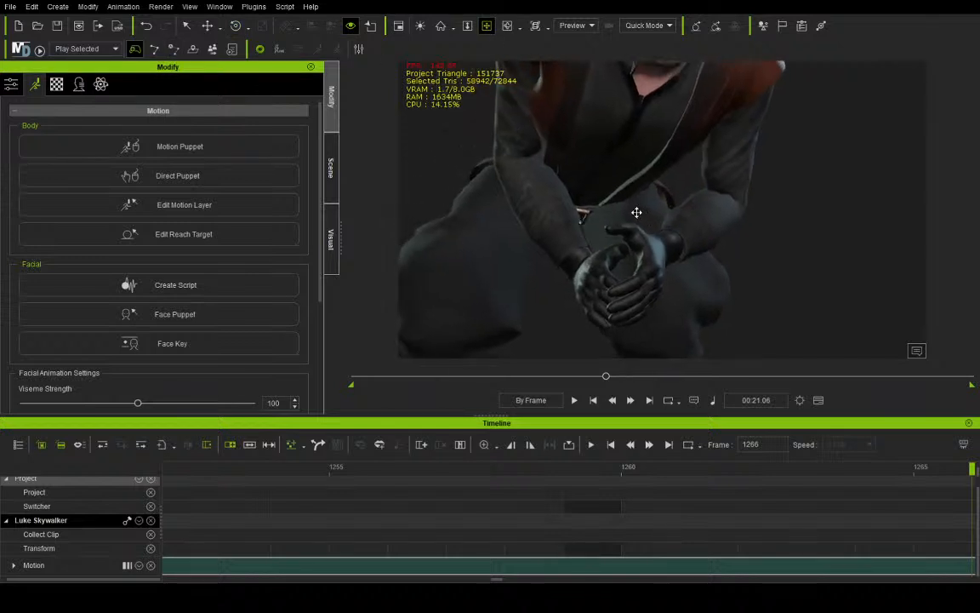
{"action": "right_click_drag", "start_coordinate": [636, 212], "coordinate": [656, 177]}
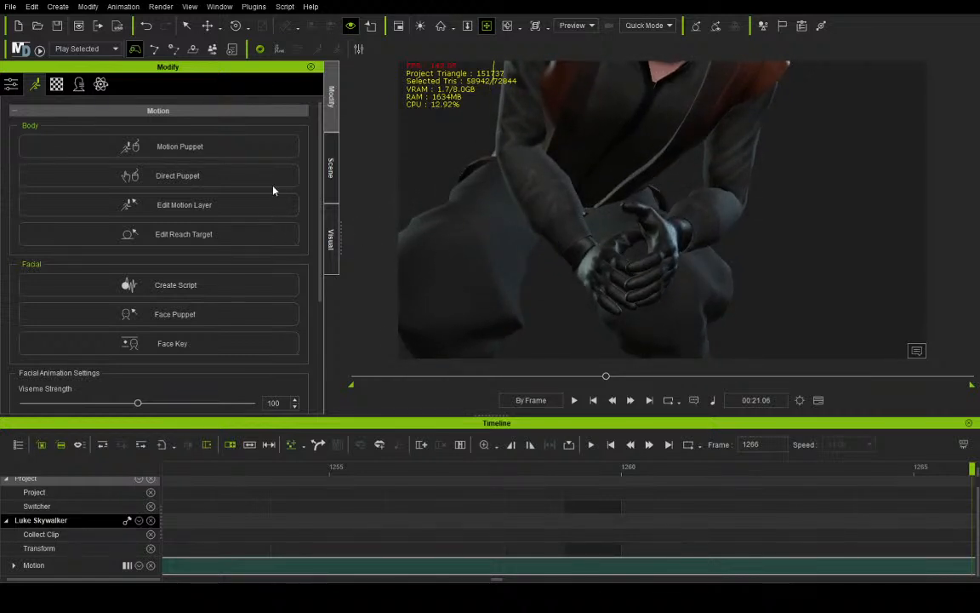
{"action": "left_click", "coordinate": [206, 26]}
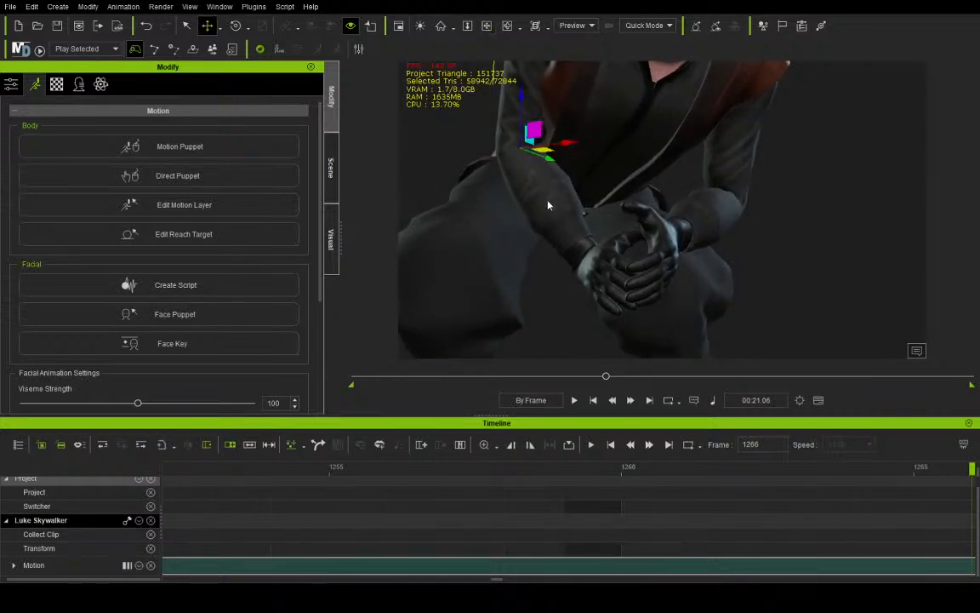
{"action": "left_click_drag", "start_coordinate": [545, 151], "coordinate": [525, 149]}
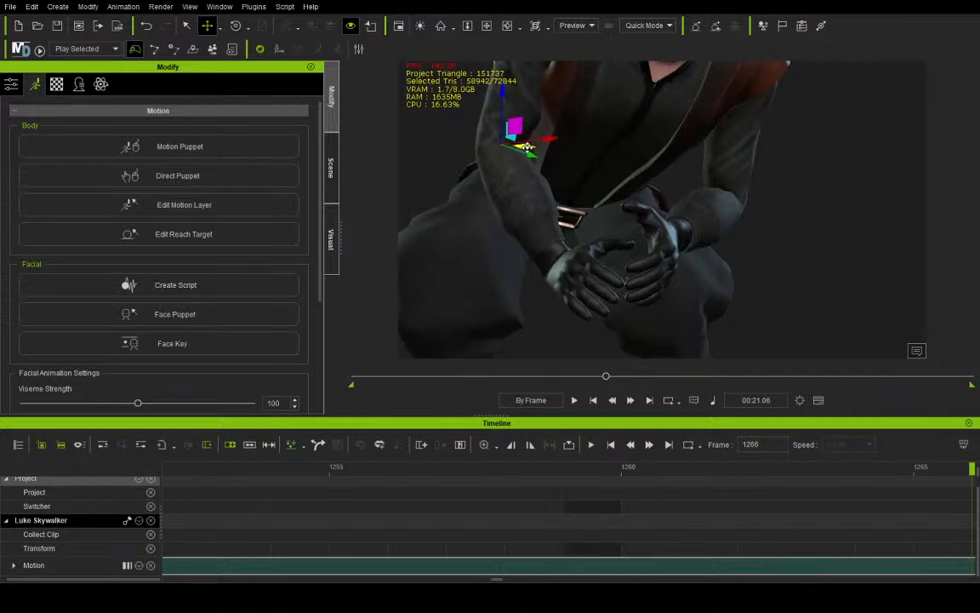
Rotate Luke Skywalker's right hand at the wrist at frame 1266 so the fingers angle downward
{"action": "left_click", "coordinate": [248, 243]}
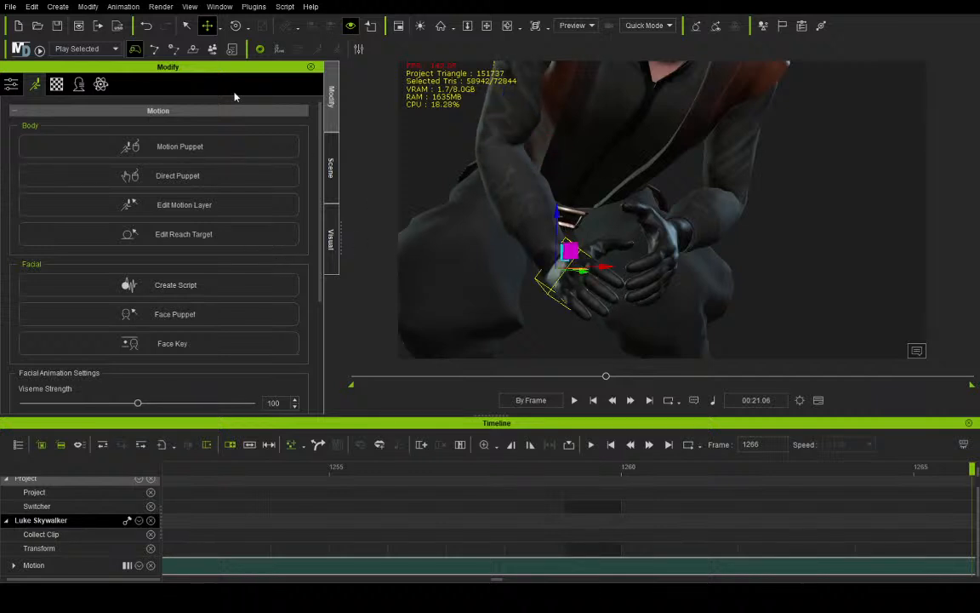
{"action": "left_click", "coordinate": [235, 26]}
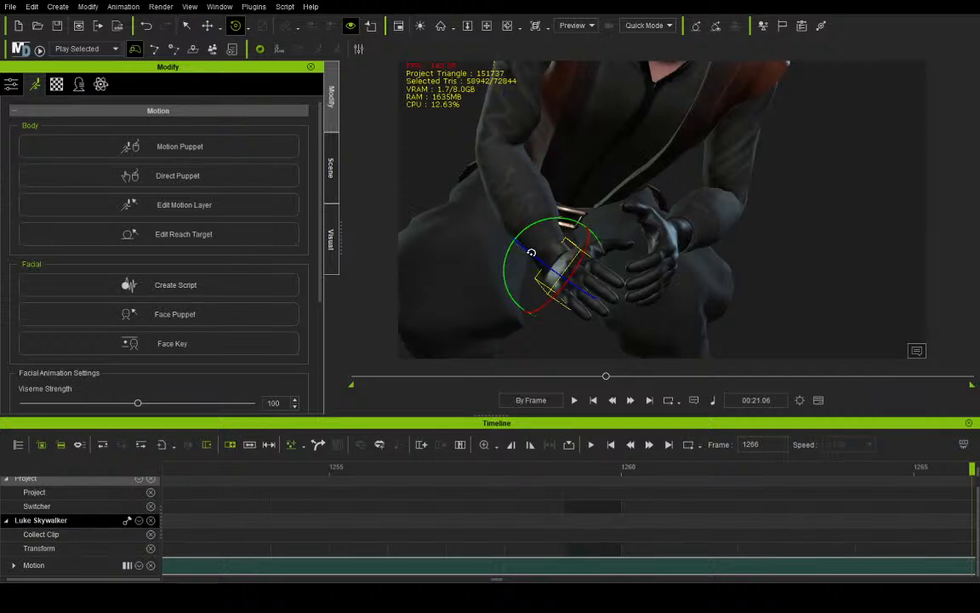
{"action": "left_click_drag", "start_coordinate": [531, 253], "coordinate": [596, 264]}
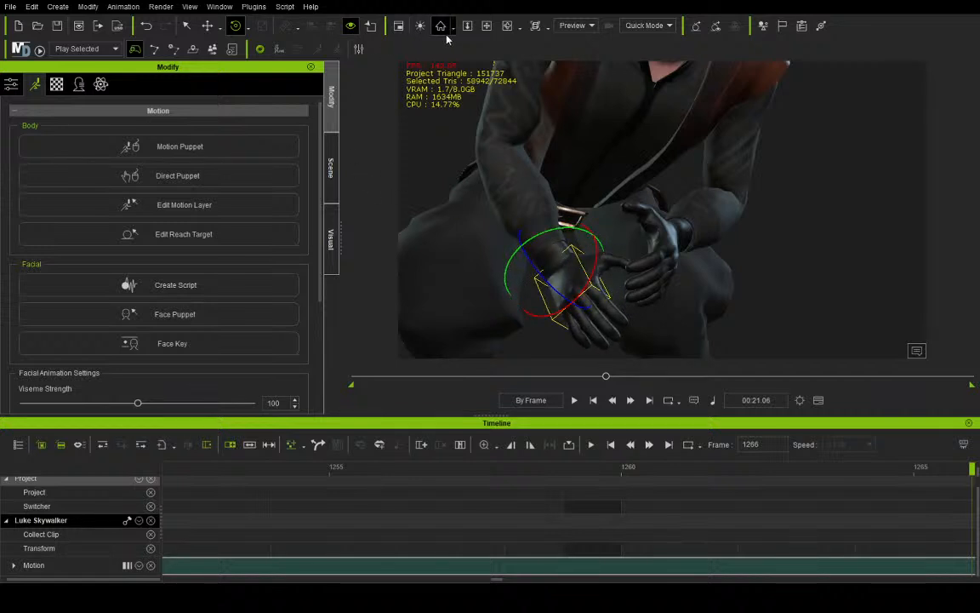
Switch playback to Realtime, go to frame 1155 and move Luke Skywalker's right hand sideways, undoing a trial wrist rotation
{"action": "left_click", "coordinate": [508, 28]}
{"action": "left_click_drag", "start_coordinate": [634, 226], "coordinate": [584, 377]}
{"action": "left_click", "coordinate": [531, 400]}
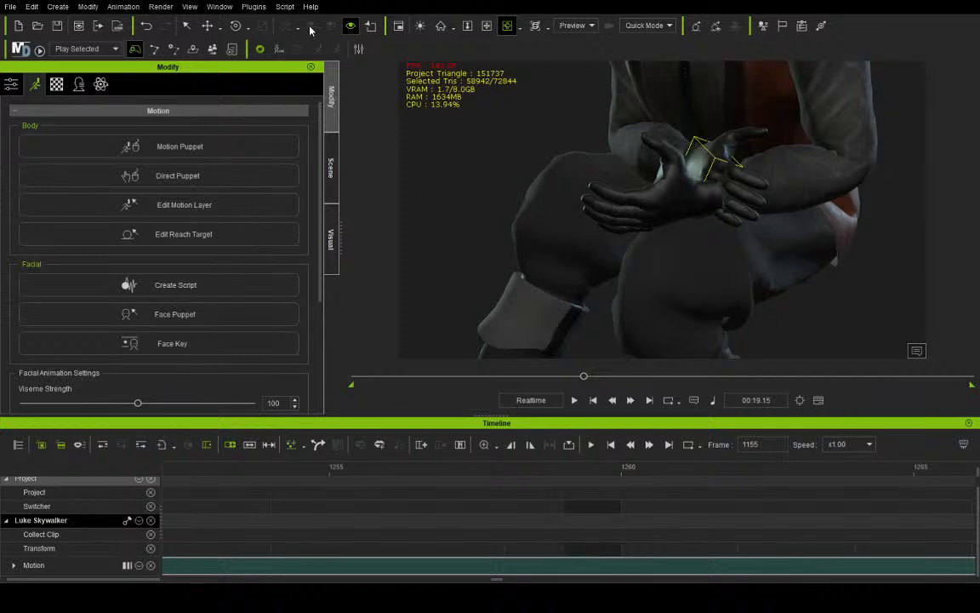
{"action": "left_click", "coordinate": [207, 26]}
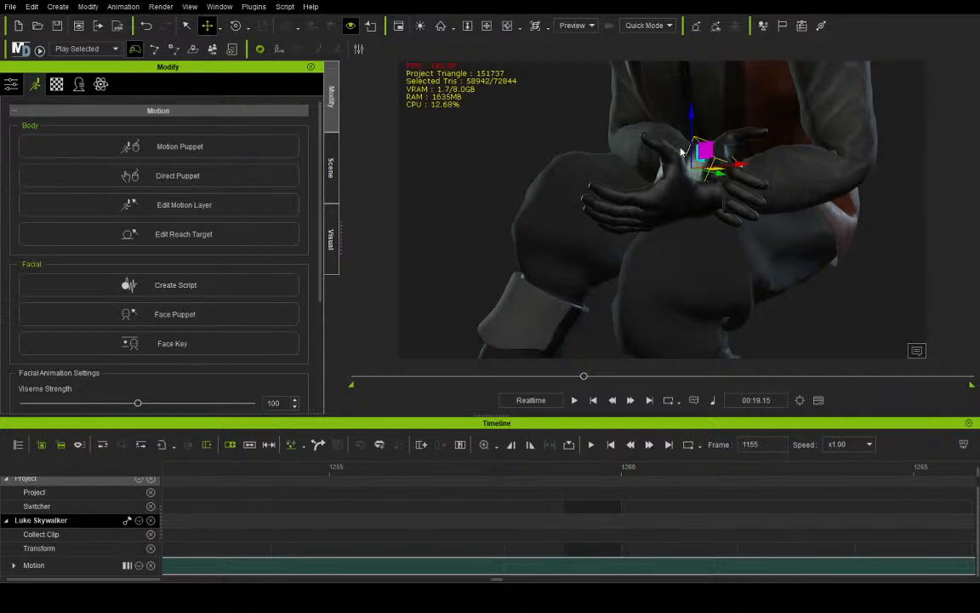
{"action": "left_click_drag", "start_coordinate": [718, 166], "coordinate": [694, 161]}
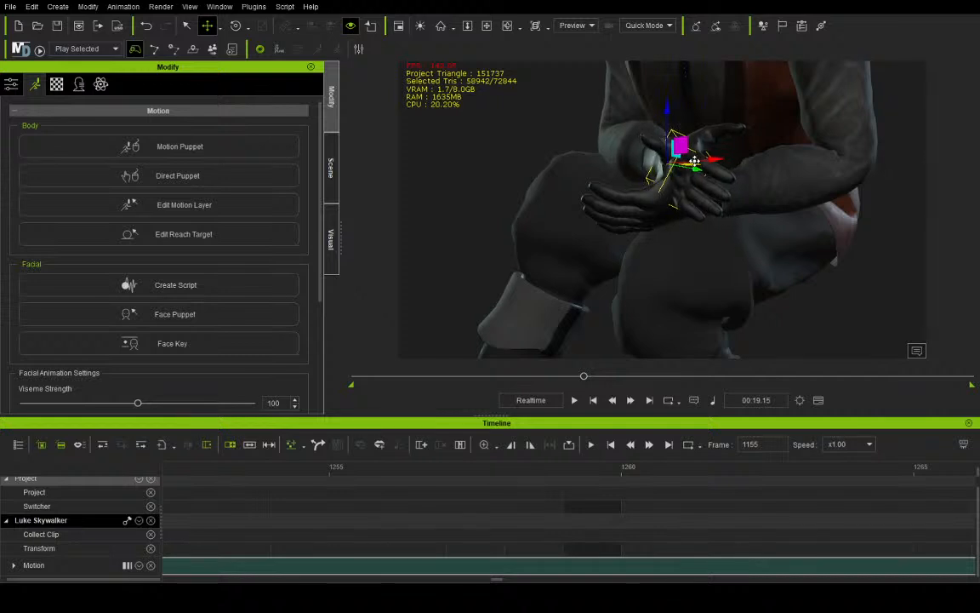
{"action": "key", "text": "e"}
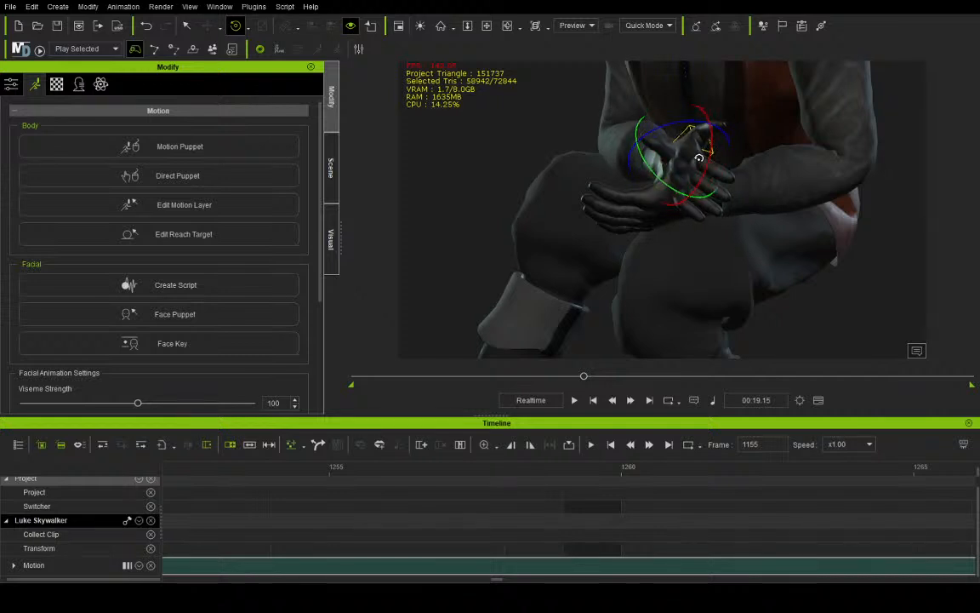
{"action": "key", "text": "ctrl+z"}
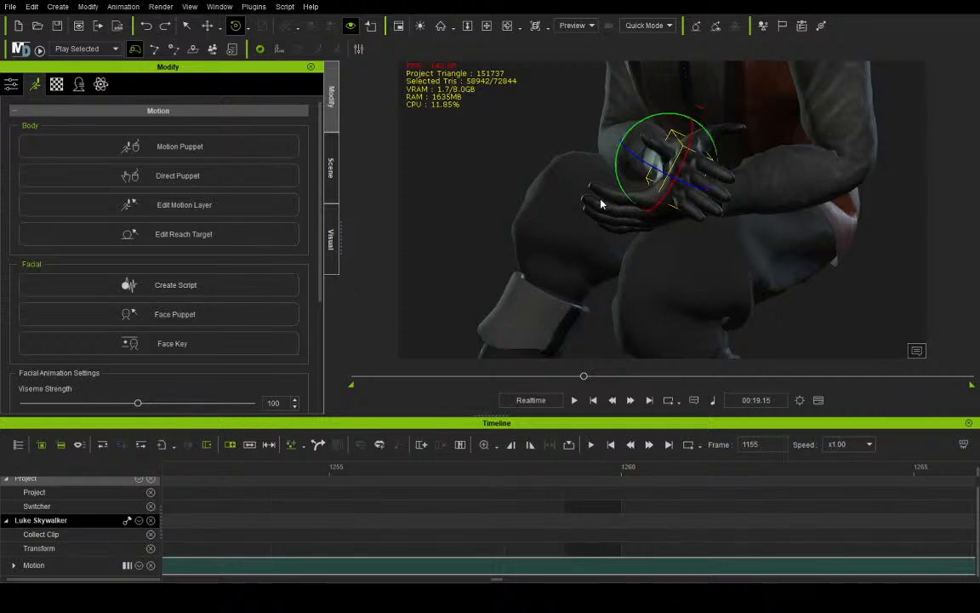
Raise Luke Skywalker's right hand at frame 1155 so it clears the left hand
{"action": "left_click", "coordinate": [508, 27]}
{"action": "left_click_drag", "start_coordinate": [553, 145], "coordinate": [614, 151]}
{"action": "left_click", "coordinate": [206, 26]}
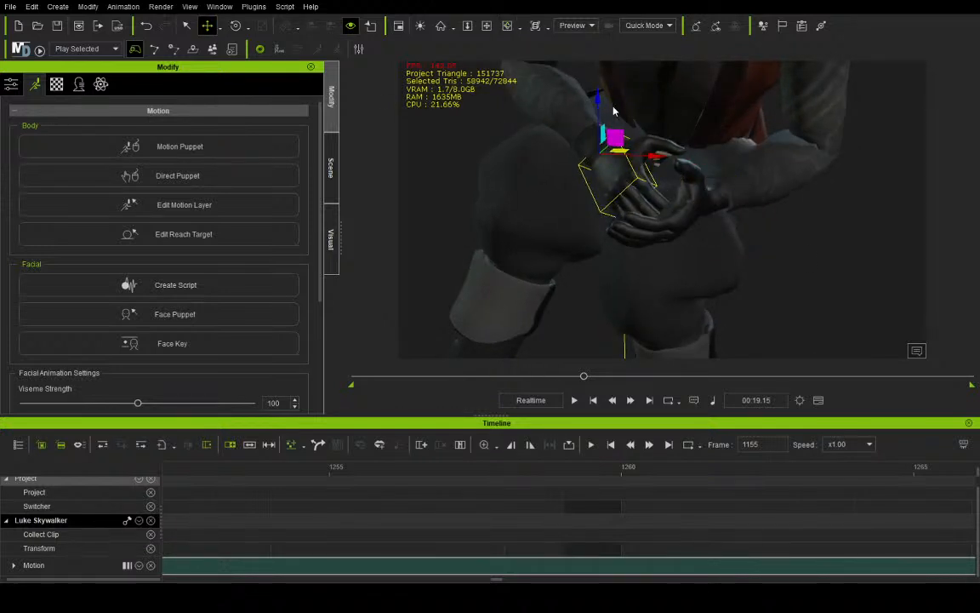
{"action": "left_click_drag", "start_coordinate": [596, 95], "coordinate": [597, 74]}
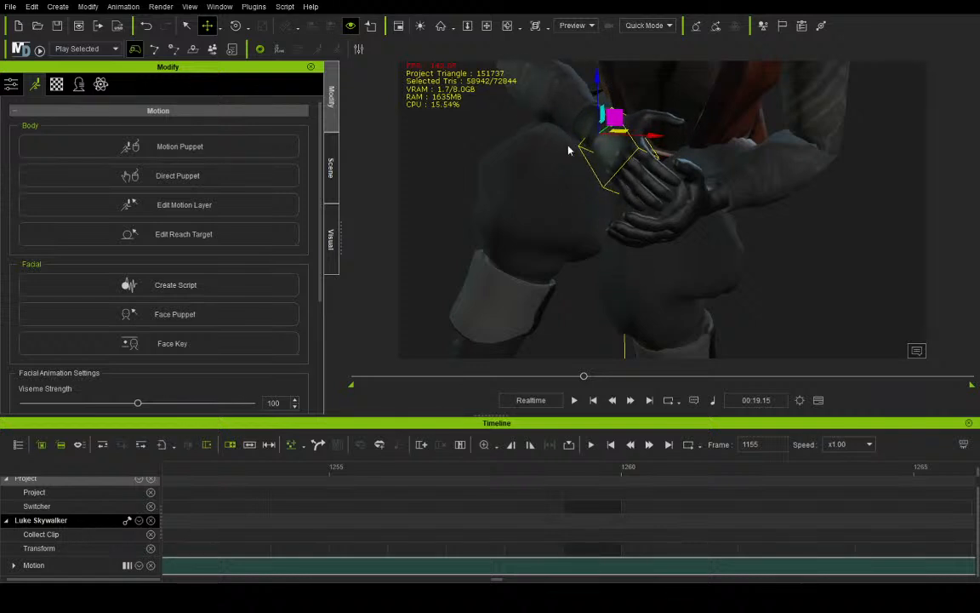
Go back to frame 960 and play Luke Skywalker's motion in Realtime to check the hand corrections
{"action": "left_click", "coordinate": [510, 27]}
{"action": "mouse_move", "coordinate": [606, 114]}
{"action": "left_mouse_down"}
{"action": "mouse_move", "coordinate": [626, 135]}
{"action": "mouse_move", "coordinate": [612, 133]}
{"action": "left_mouse_up"}
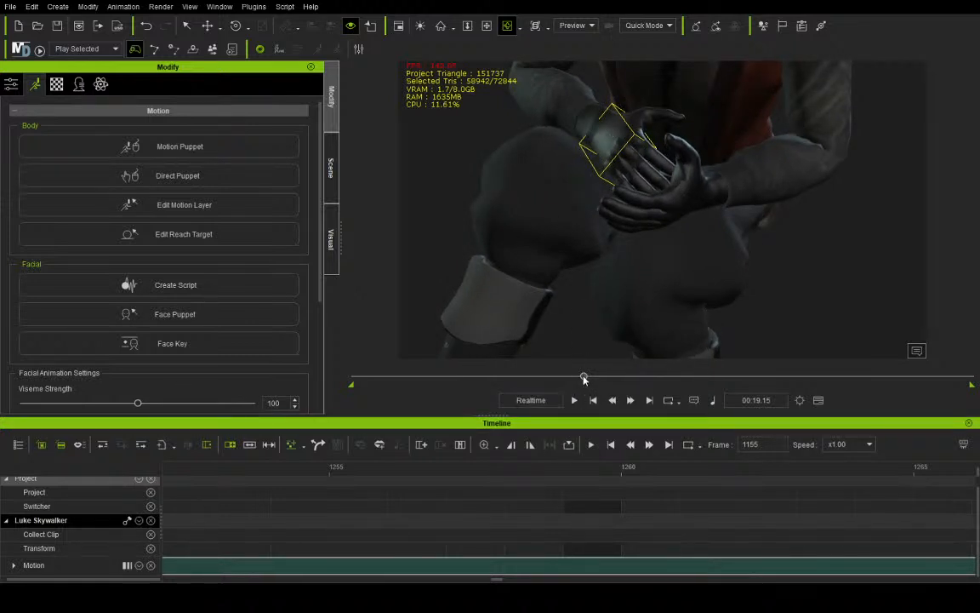
{"action": "left_click_drag", "start_coordinate": [583, 376], "coordinate": [546, 372]}
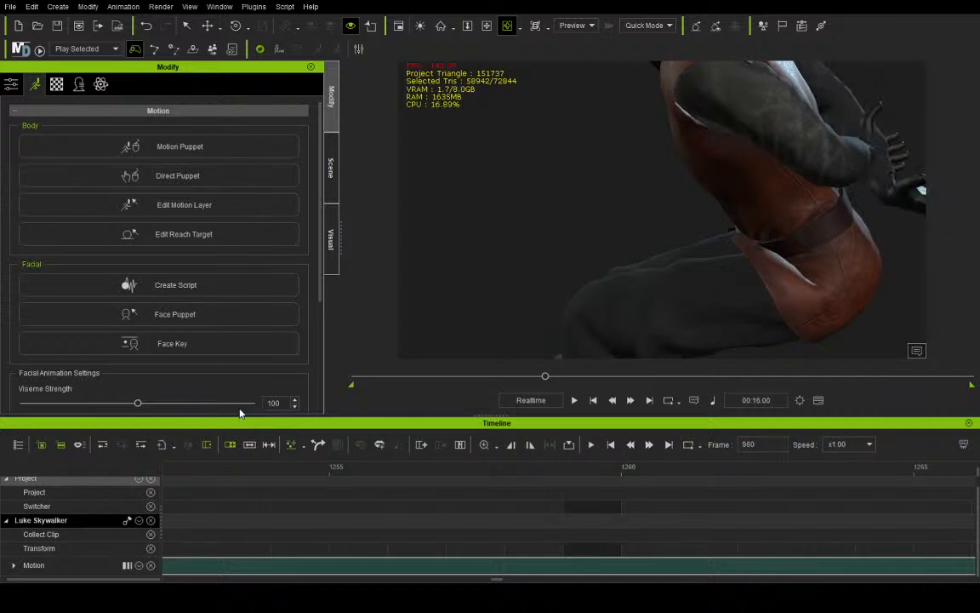
{"action": "left_click", "coordinate": [575, 401]}
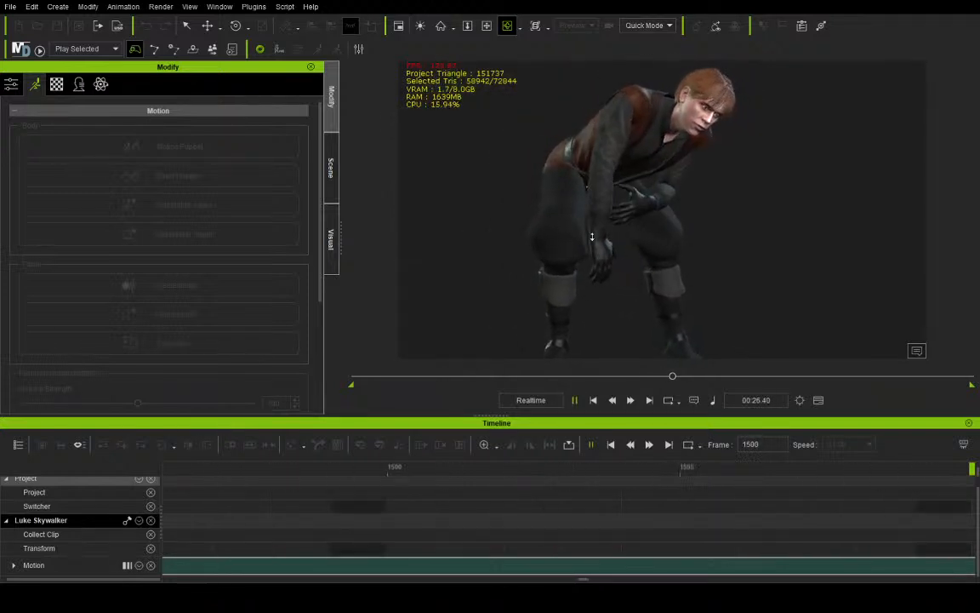
{"action": "left_click", "coordinate": [576, 401]}
Replay Luke Skywalker's rise from frame 1099, then play his whole motion from frame 0
{"action": "mouse_move", "coordinate": [575, 376]}
{"action": "left_mouse_down"}
{"action": "mouse_move", "coordinate": [625, 392]}
{"action": "mouse_move", "coordinate": [624, 377]}
{"action": "mouse_move", "coordinate": [573, 376]}
{"action": "left_mouse_up"}
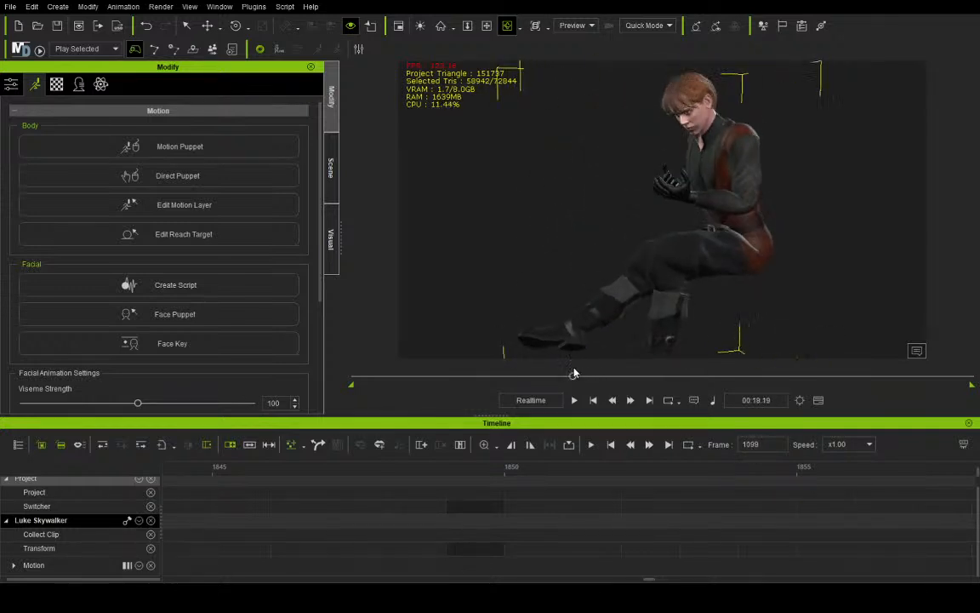
{"action": "left_click", "coordinate": [575, 405]}
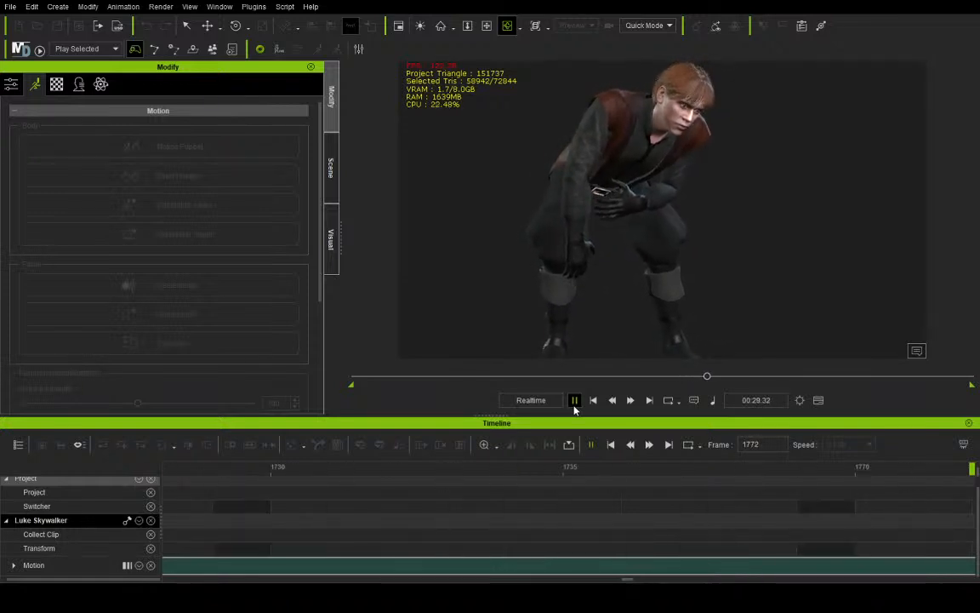
{"action": "left_click", "coordinate": [574, 400]}
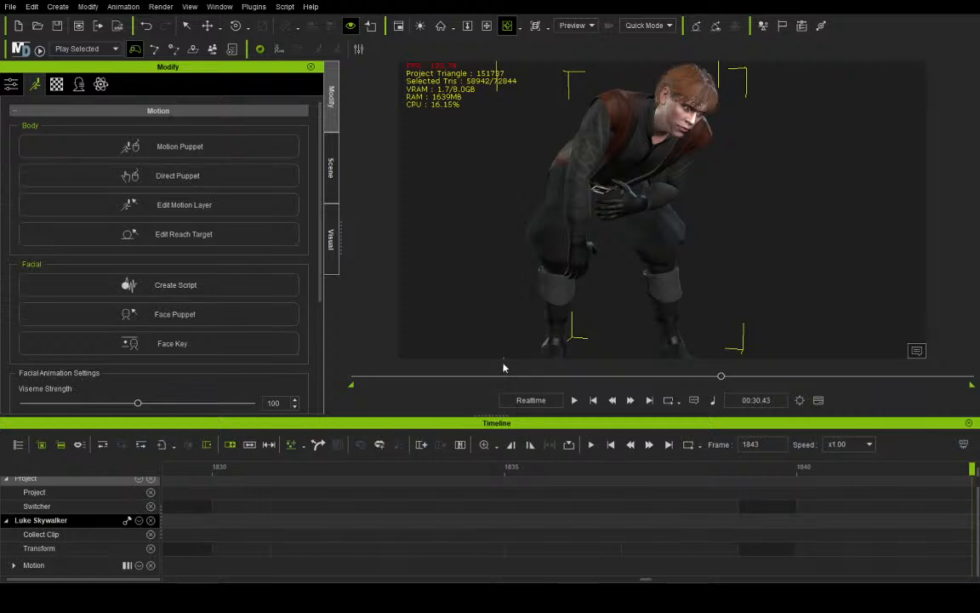
{"action": "left_click", "coordinate": [576, 400]}
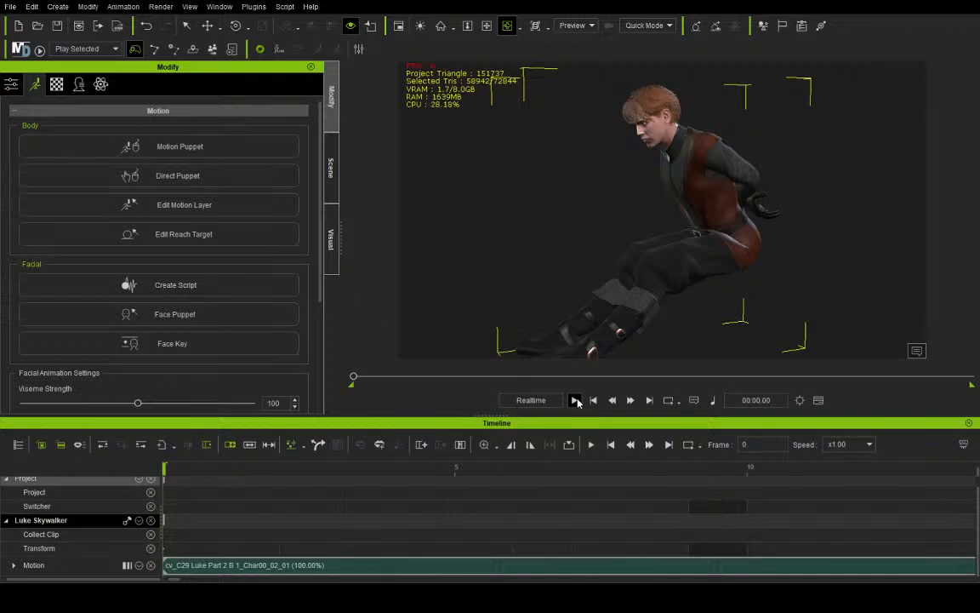
{"action": "left_click", "coordinate": [576, 400]}
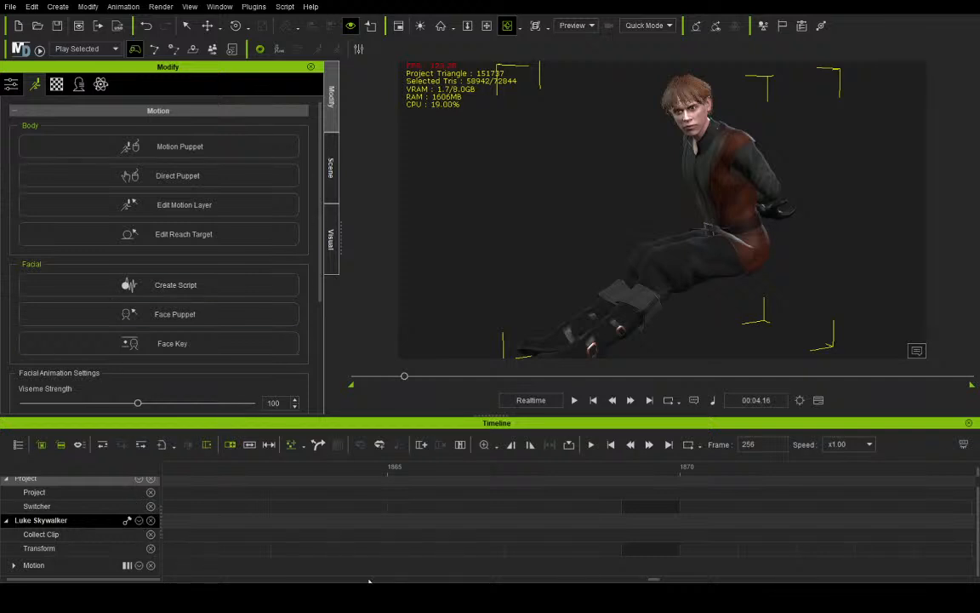
Add the cv_C29 Luke Part 2 B 2_Char00 motion to Luke Skywalker at frame 1822 and slide the clip to start at frame 1806
{"action": "scroll", "coordinate": [517, 510], "scroll_direction": "down", "scroll_amount": 5}
{"action": "scroll", "coordinate": [517, 508], "scroll_direction": "down", "scroll_amount": 5}
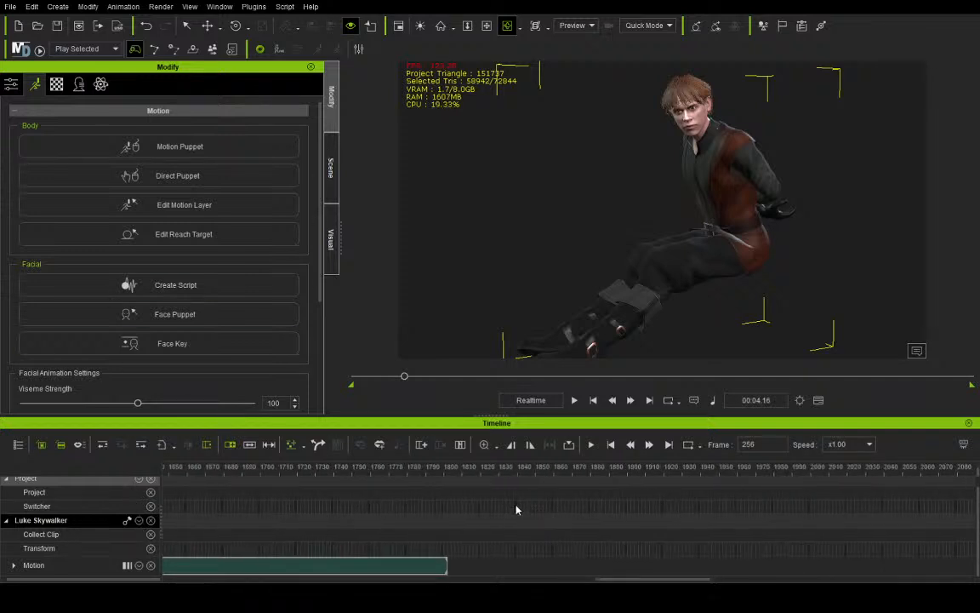
{"action": "left_click_drag", "start_coordinate": [525, 471], "coordinate": [546, 480]}
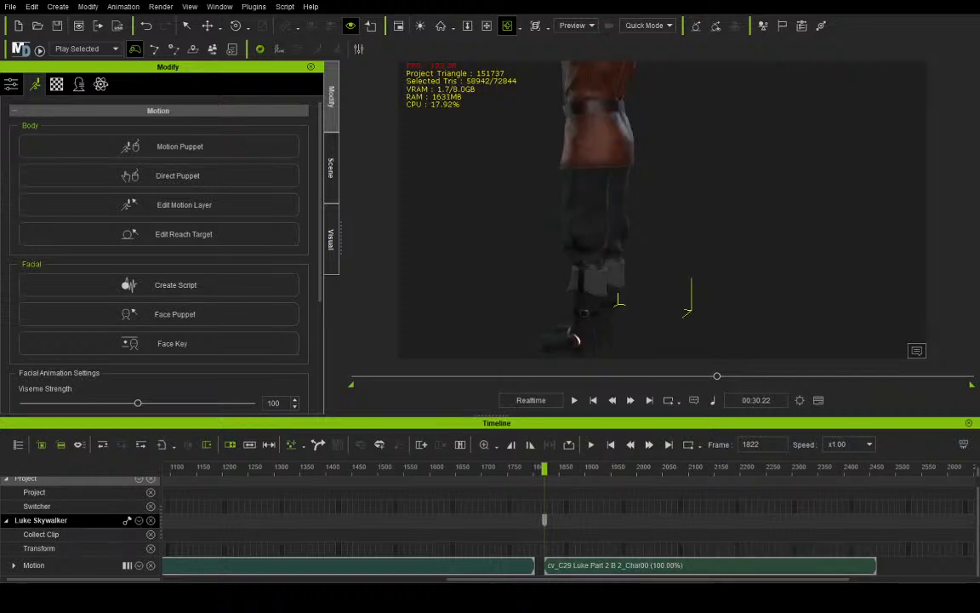
{"action": "scroll", "coordinate": [548, 511], "scroll_direction": "up", "scroll_amount": 5}
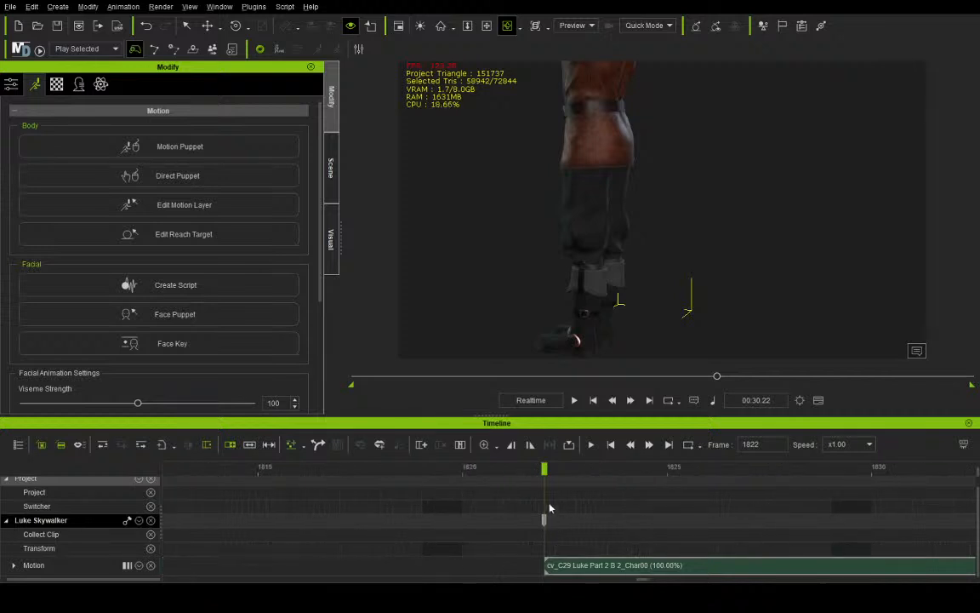
{"action": "left_click_drag", "start_coordinate": [579, 567], "coordinate": [485, 570]}
Step through the opening frames of Luke Skywalker's second motion clip, from frame 1806 to frame 1810
{"action": "left_click", "coordinate": [453, 469]}
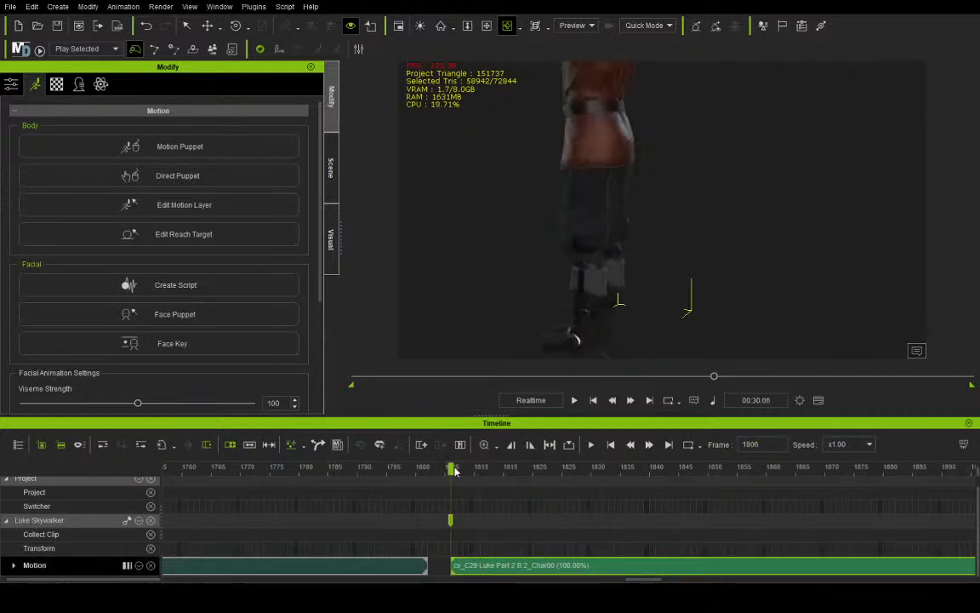
{"action": "left_click", "coordinate": [457, 470]}
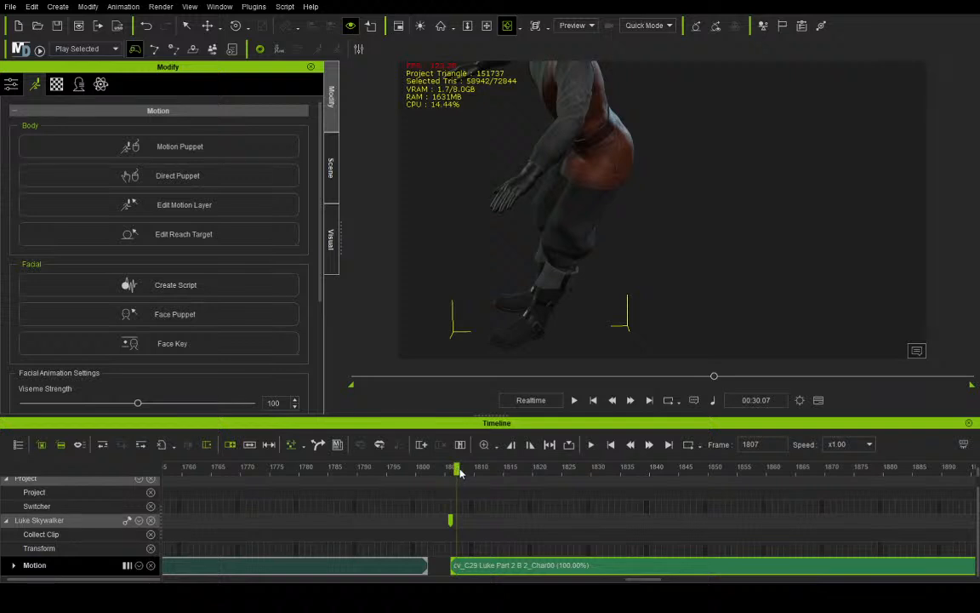
{"action": "left_click", "coordinate": [462, 470]}
{"action": "left_click", "coordinate": [469, 470]}
{"action": "left_click", "coordinate": [474, 470]}
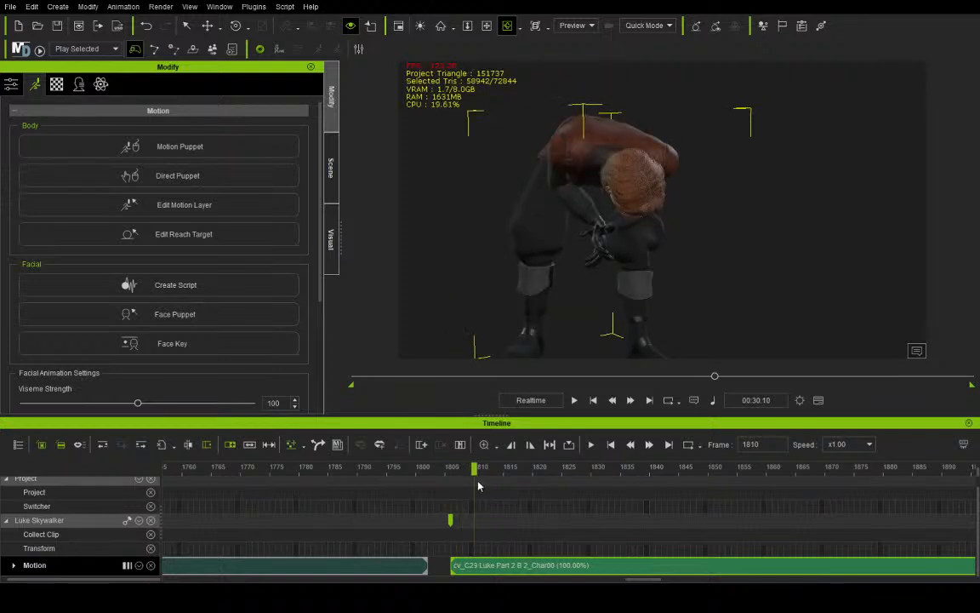
Compare Luke Skywalker's pose at frames 1789 and 1809, and split his second motion clip at frame 1809
{"action": "mouse_move", "coordinate": [477, 482]}
{"action": "left_mouse_down"}
{"action": "mouse_move", "coordinate": [464, 477]}
{"action": "mouse_move", "coordinate": [470, 483]}
{"action": "left_mouse_up"}
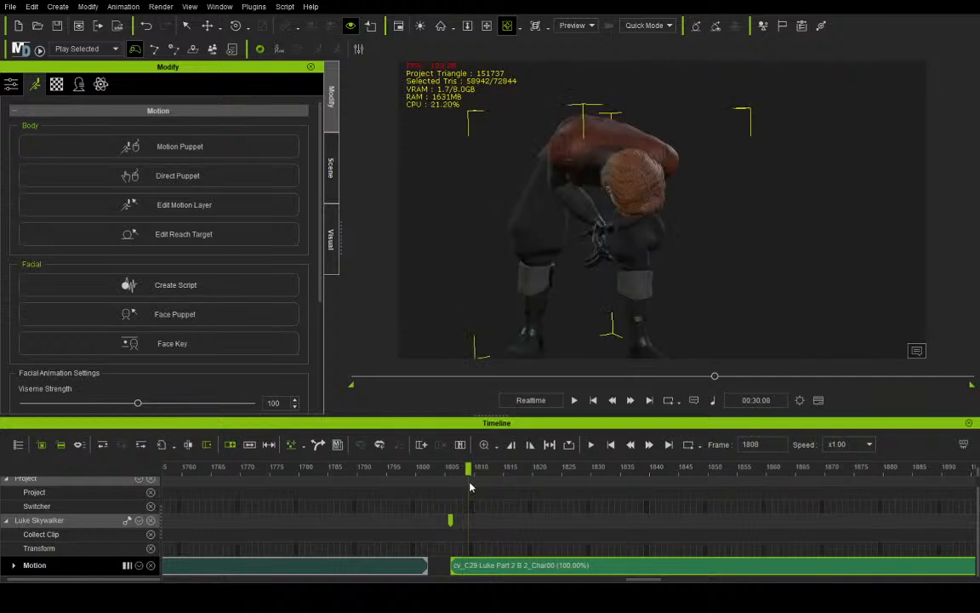
{"action": "left_click", "coordinate": [353, 473]}
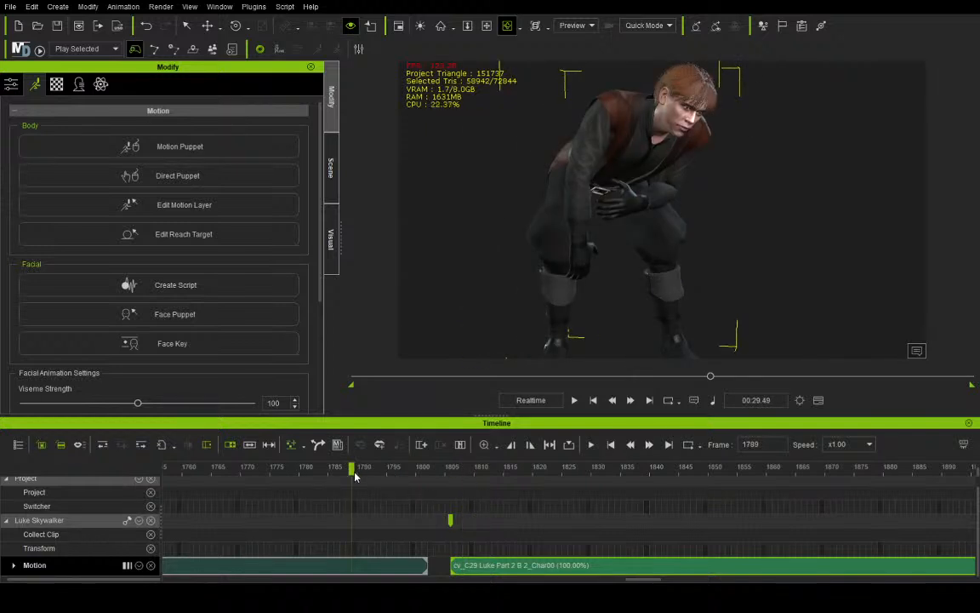
{"action": "left_click_drag", "start_coordinate": [460, 473], "coordinate": [471, 479]}
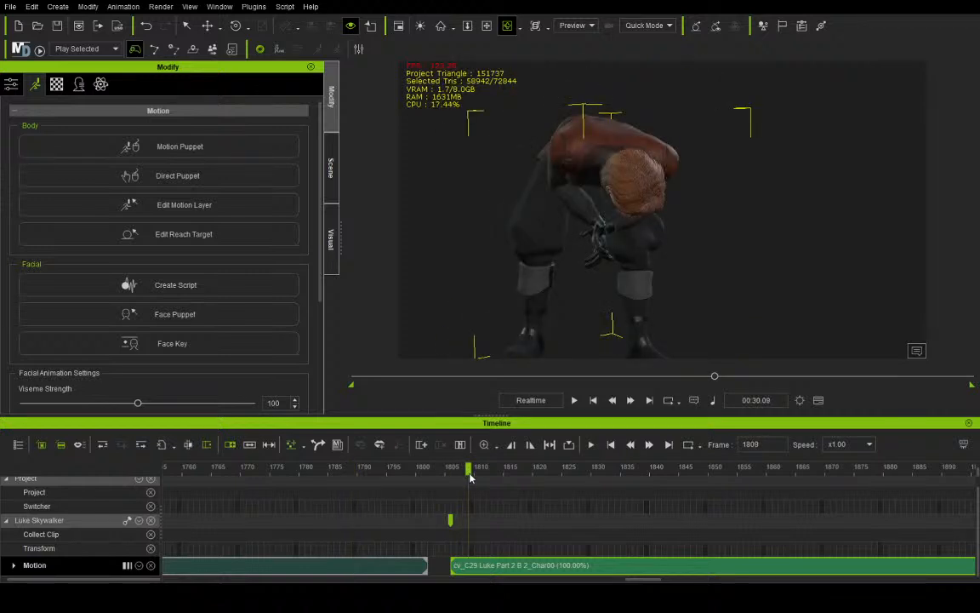
{"action": "scroll", "coordinate": [469, 488], "scroll_direction": "up", "scroll_amount": 3}
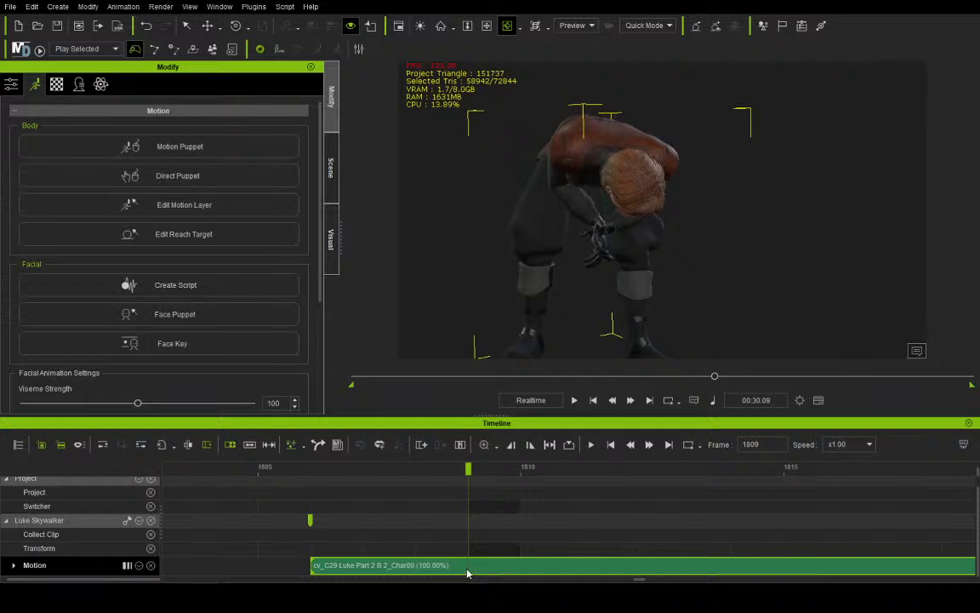
{"action": "key", "text": "Left"}
{"action": "key", "text": "Right"}
{"action": "left_click", "coordinate": [460, 444]}
Delete the short opening piece of the split clip and slide the remaining clip back to frame 1802, against the first motion
{"action": "left_click", "coordinate": [389, 560]}
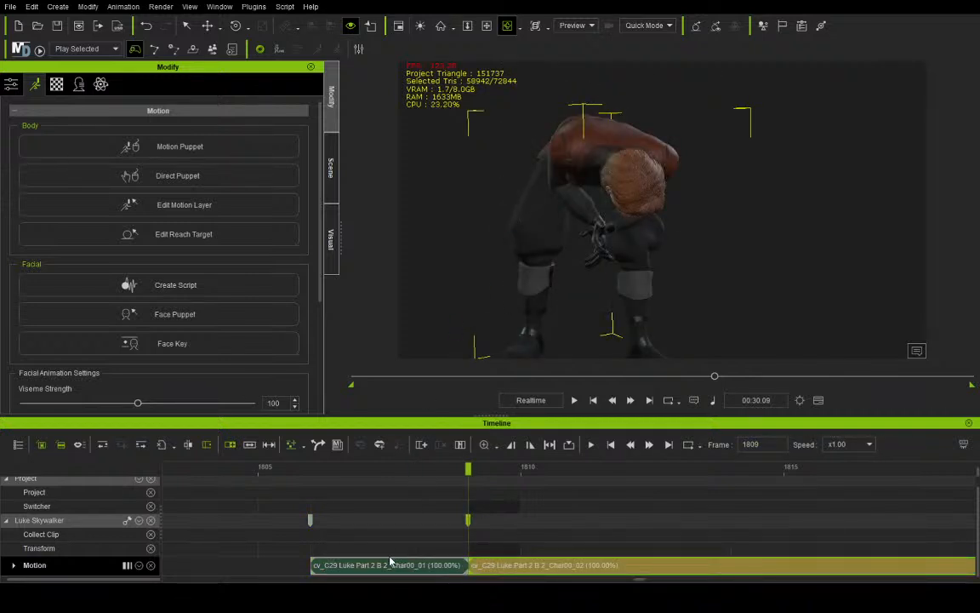
{"action": "key", "text": "Left"}
{"action": "key", "text": "Left"}
{"action": "key", "text": "Delete"}
{"action": "scroll", "coordinate": [387, 534], "scroll_direction": "down", "scroll_amount": 3}
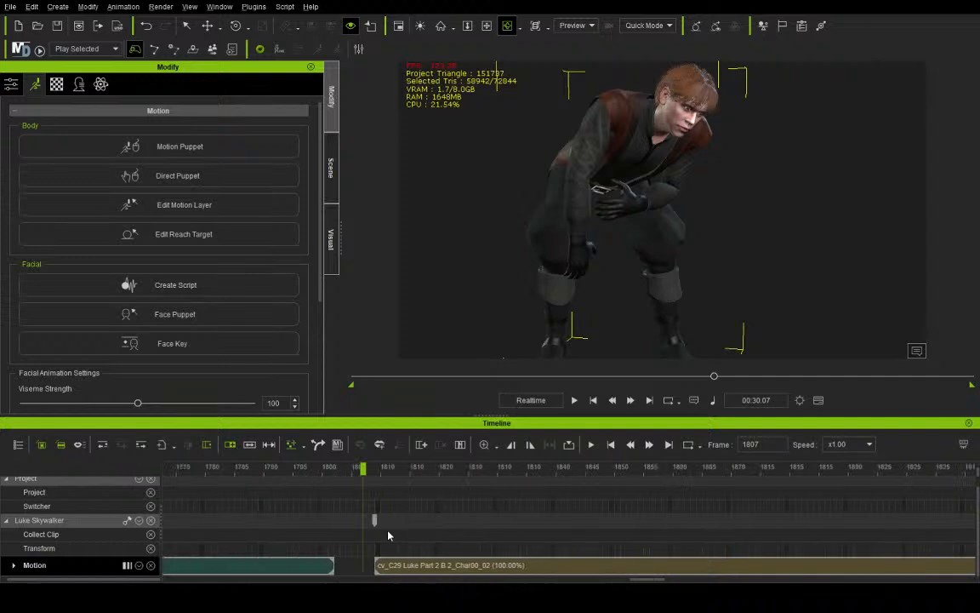
{"action": "left_click_drag", "start_coordinate": [422, 570], "coordinate": [387, 574]}
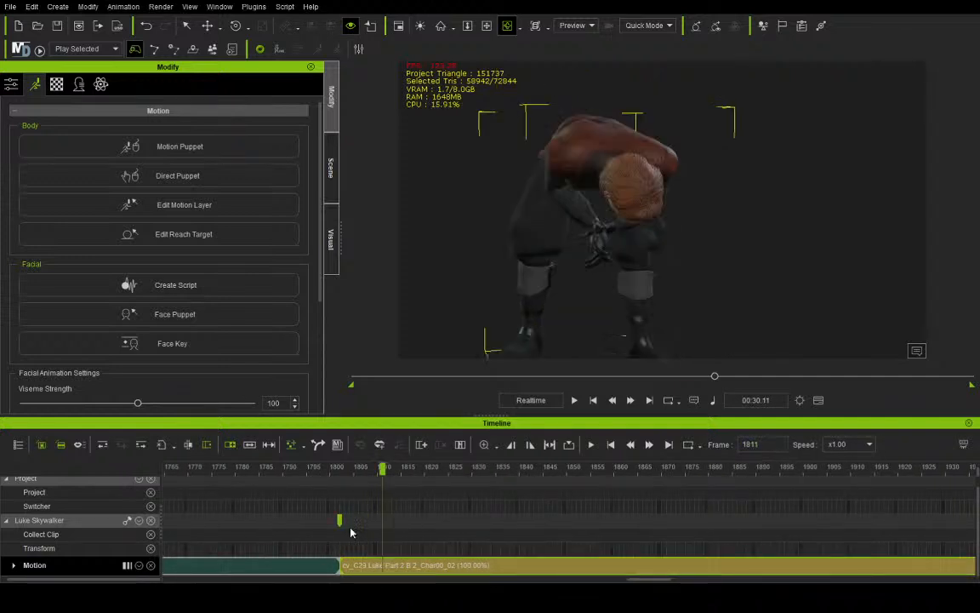
Play Luke Skywalker's joined motion from frame 1792 to check the transition, keeping his whole body in view
{"action": "left_click", "coordinate": [351, 478]}
{"action": "left_click_drag", "start_coordinate": [352, 478], "coordinate": [293, 474]}
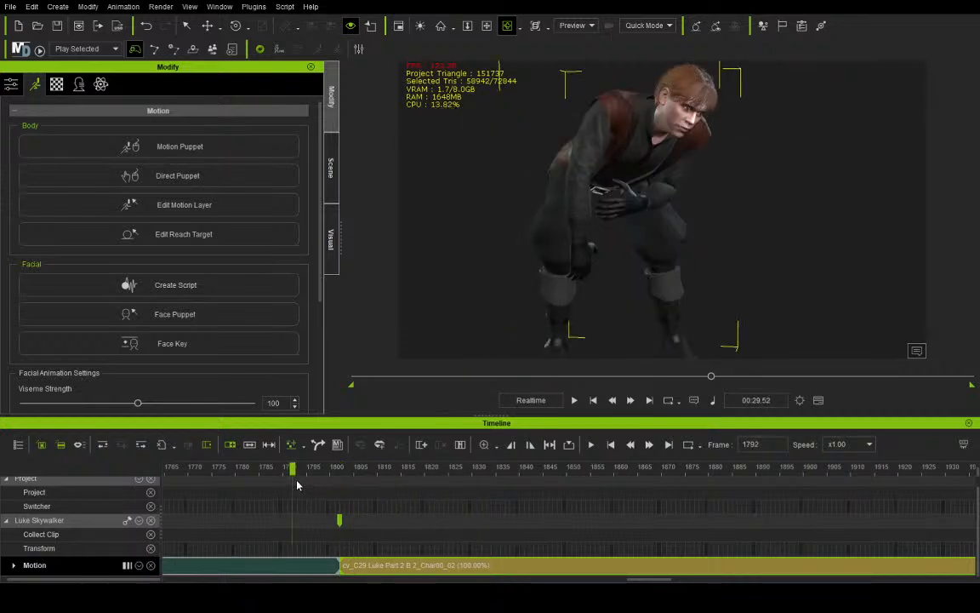
{"action": "left_click", "coordinate": [574, 400]}
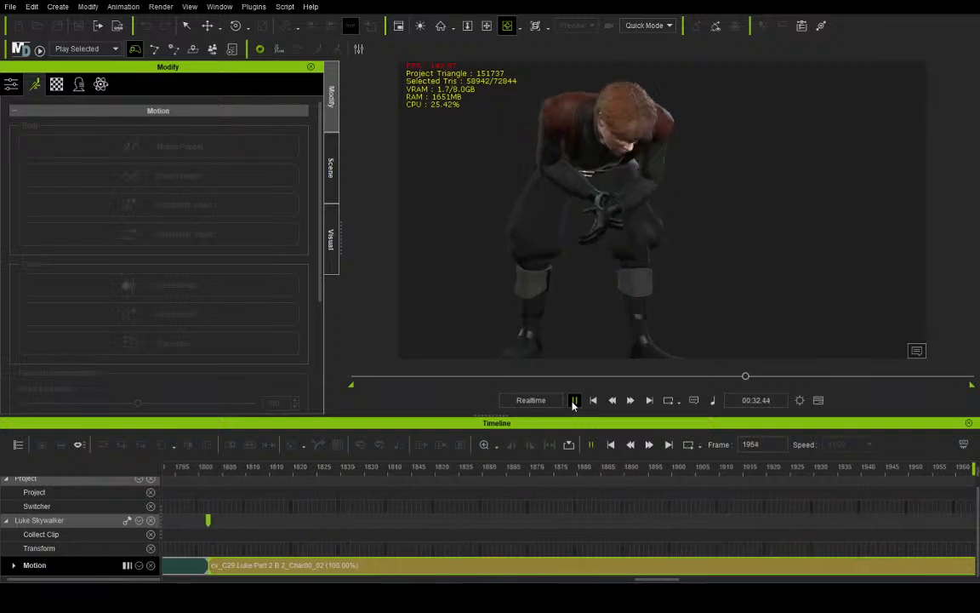
{"action": "key", "text": "space"}
{"action": "left_click", "coordinate": [492, 28]}
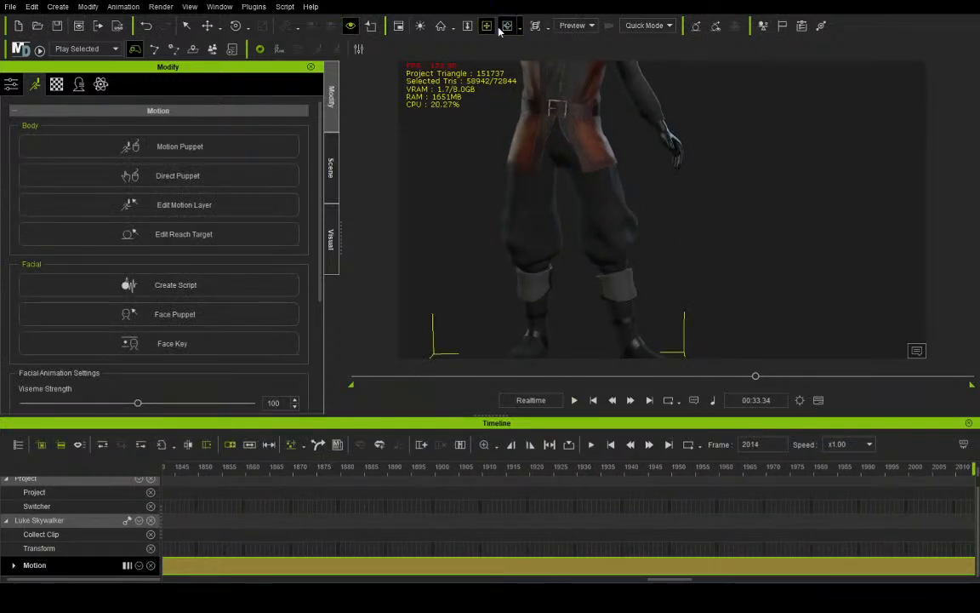
{"action": "left_click_drag", "start_coordinate": [578, 98], "coordinate": [681, 232]}
{"action": "left_click", "coordinate": [574, 400]}
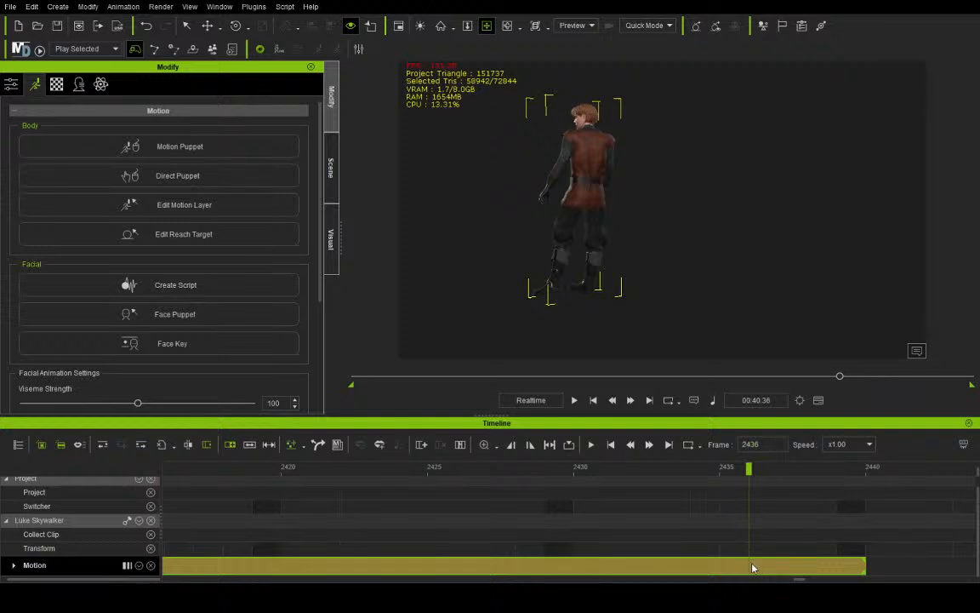
Split the second motion clip at frame 2436 and delete the leftover tail piece
{"action": "key", "text": "ctrl+b"}
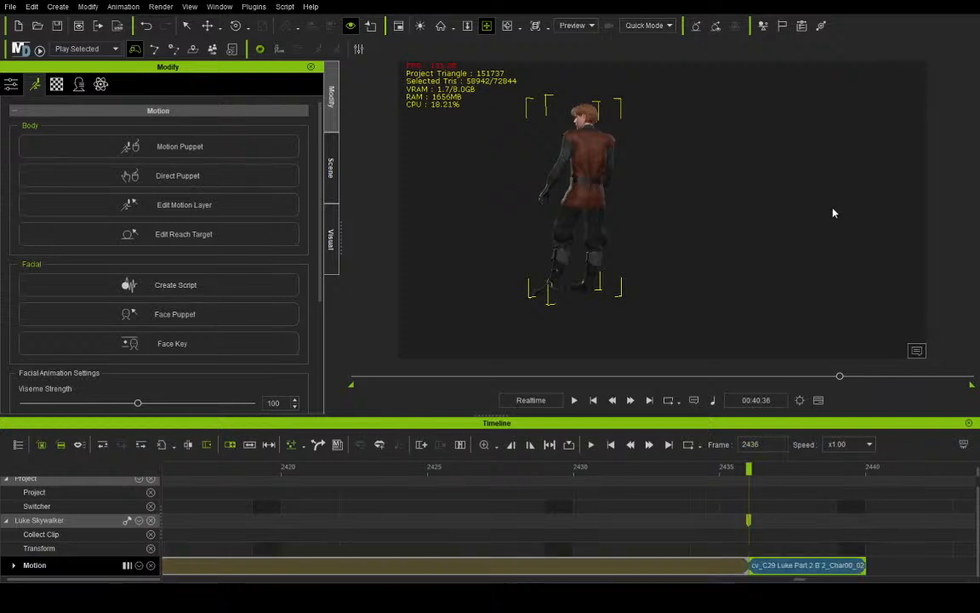
{"action": "key", "text": "Delete"}
{"action": "scroll", "coordinate": [524, 492], "scroll_direction": "down", "scroll_amount": 10, "text": "ctrl"}
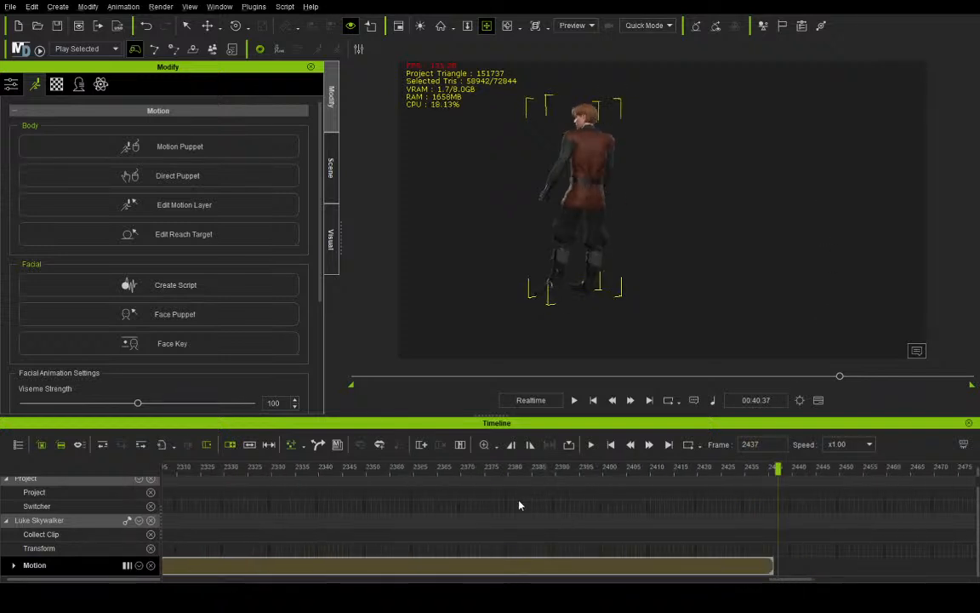
At frame 1802, the start of the second clip, move Luke Skywalker's right hand outward, clear of his left hand
{"action": "left_click_drag", "start_coordinate": [434, 465], "coordinate": [473, 462]}
{"action": "scroll", "coordinate": [610, 275], "scroll_direction": "up", "scroll_amount": 3}
{"action": "scroll", "coordinate": [610, 275], "scroll_direction": "up", "scroll_amount": 3}
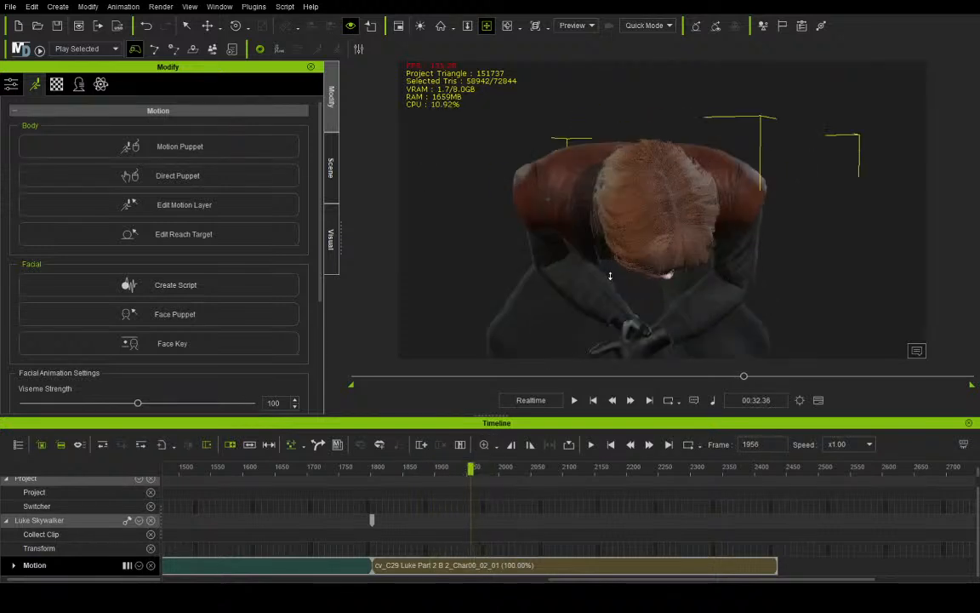
{"action": "left_click", "coordinate": [487, 27]}
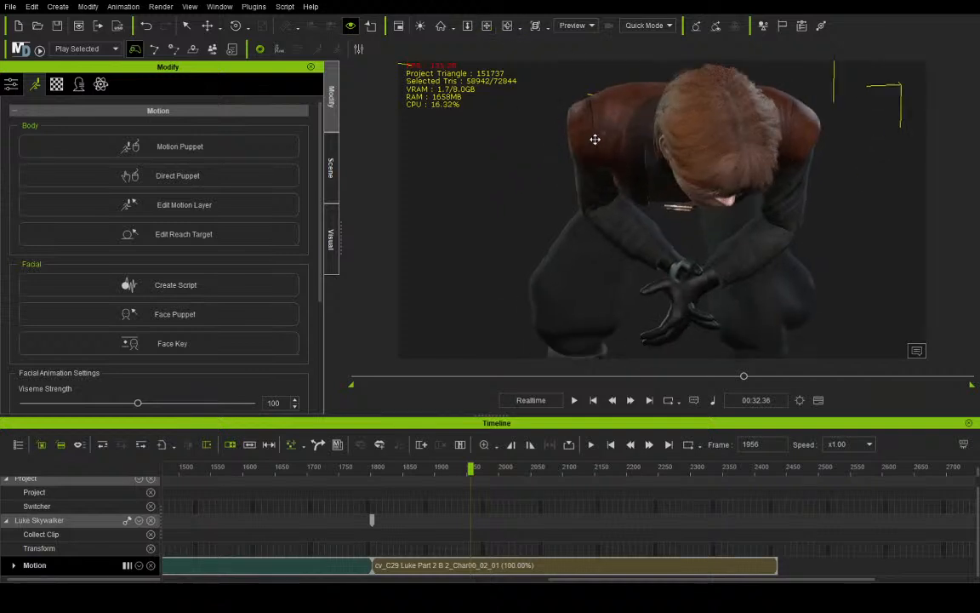
{"action": "left_click", "coordinate": [377, 472]}
{"action": "scroll", "coordinate": [374, 471], "scroll_direction": "up", "scroll_amount": 5}
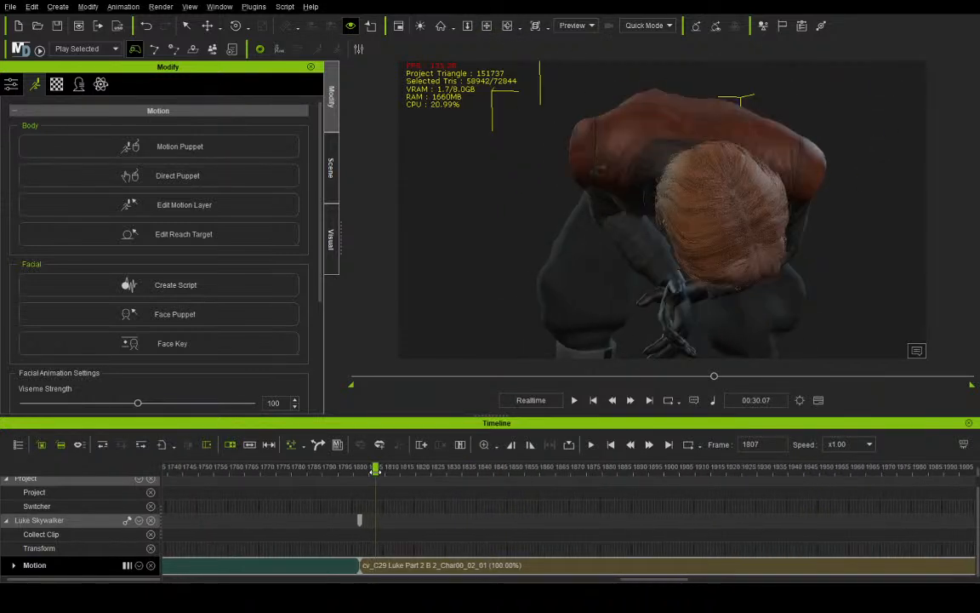
{"action": "scroll", "coordinate": [374, 470], "scroll_direction": "up", "scroll_amount": 5}
{"action": "left_click", "coordinate": [214, 472]}
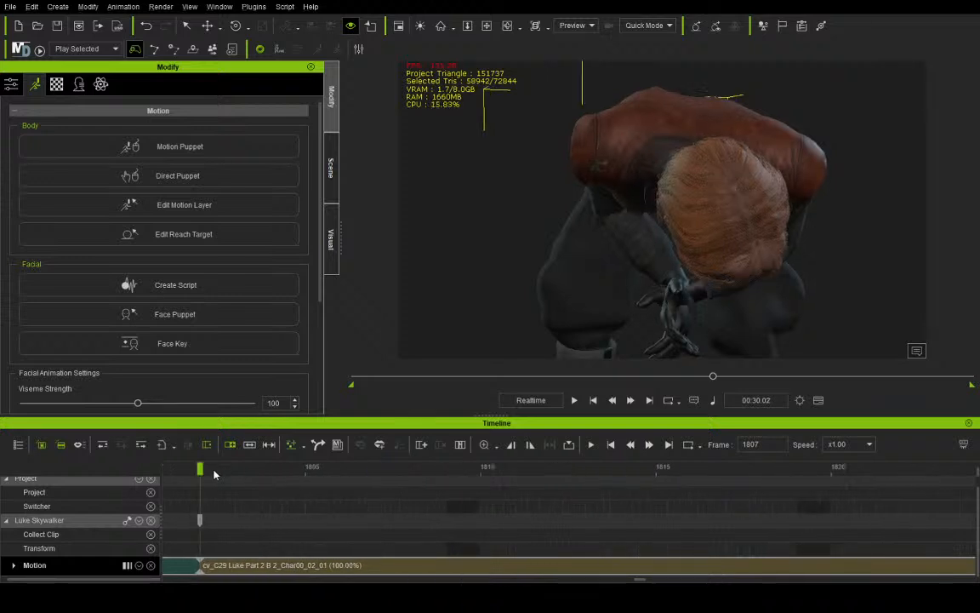
{"action": "middle_click_drag", "start_coordinate": [624, 257], "coordinate": [654, 207]}
{"action": "mouse_move", "coordinate": [653, 207]}
{"action": "right_mouse_down"}
{"action": "mouse_move", "coordinate": [653, 127]}
{"action": "mouse_move", "coordinate": [701, 116]}
{"action": "right_mouse_up"}
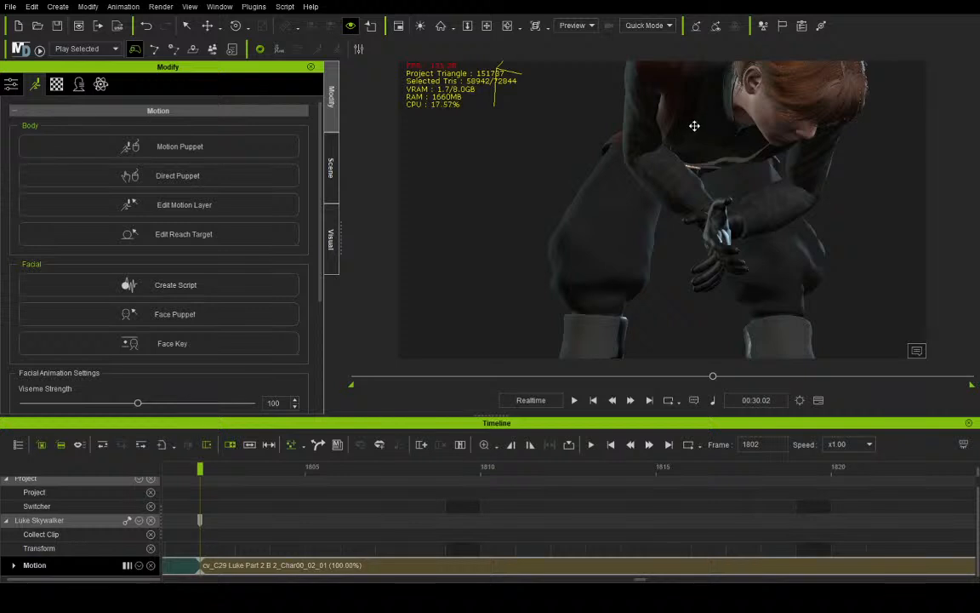
{"action": "left_click", "coordinate": [207, 25]}
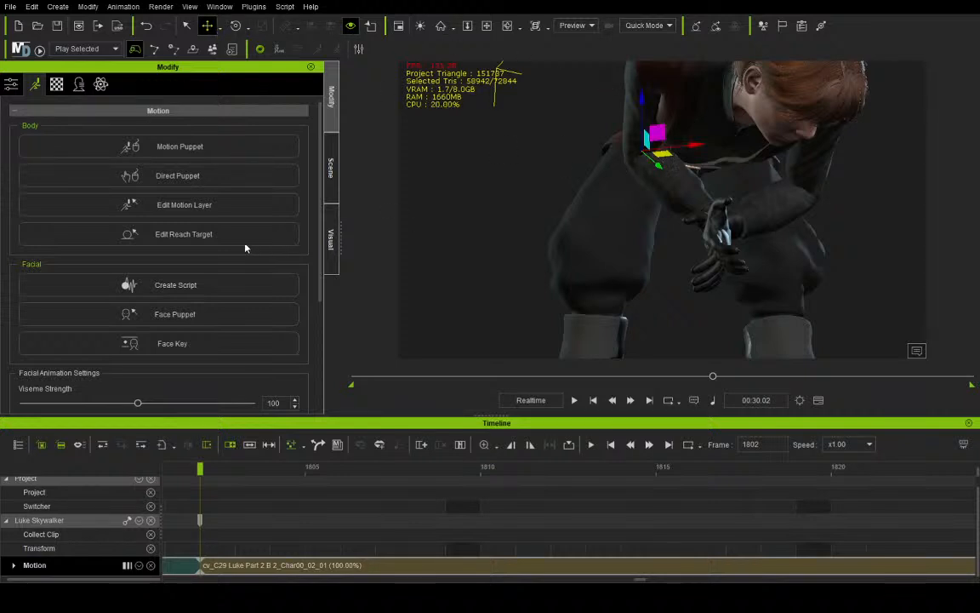
{"action": "left_click", "coordinate": [726, 231]}
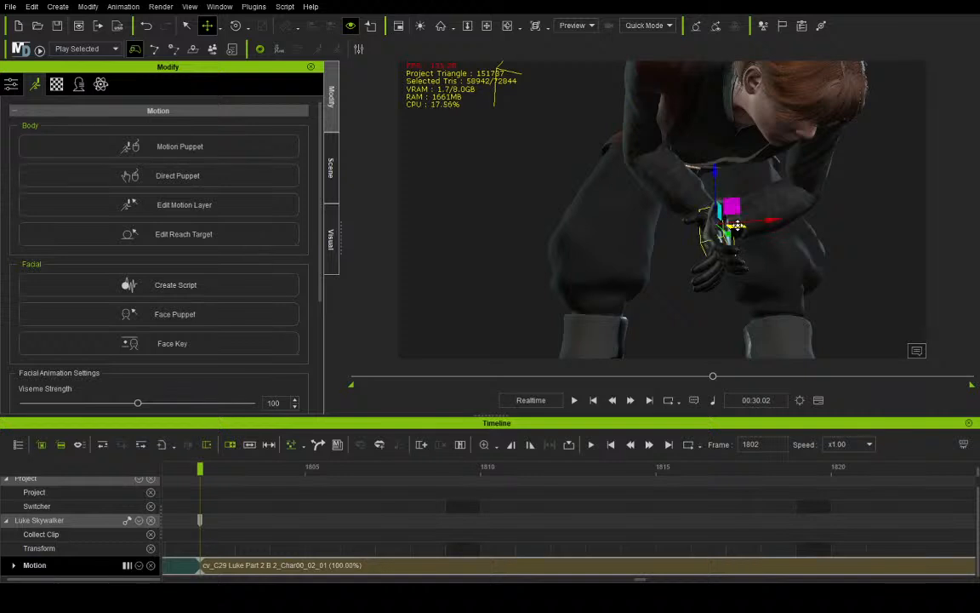
{"action": "left_click_drag", "start_coordinate": [737, 224], "coordinate": [695, 220]}
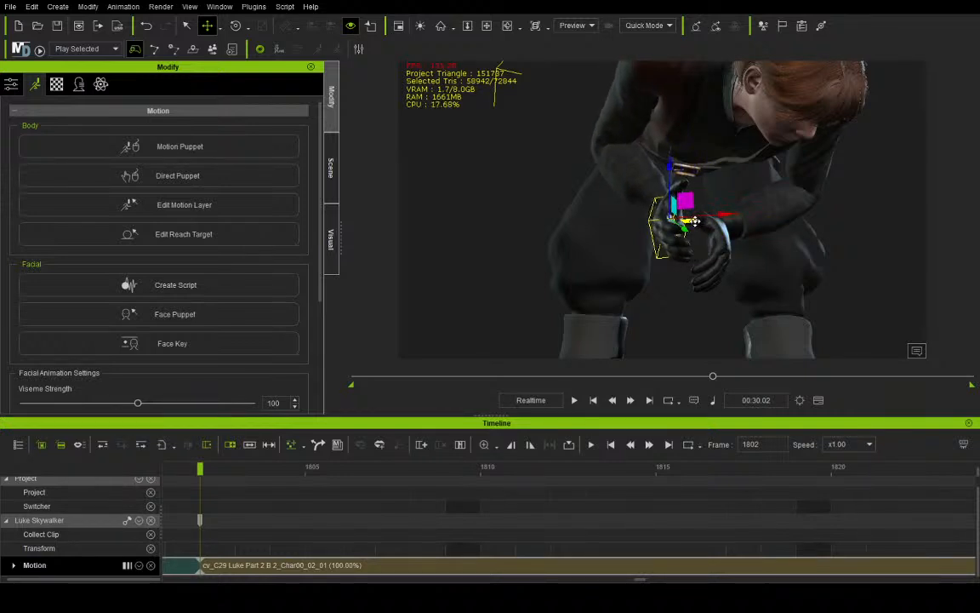
From a side view at frame 1802, move Luke Skywalker's right hand slightly down and back toward his body
{"action": "left_click", "coordinate": [507, 26]}
{"action": "left_click_drag", "start_coordinate": [528, 134], "coordinate": [254, 217]}
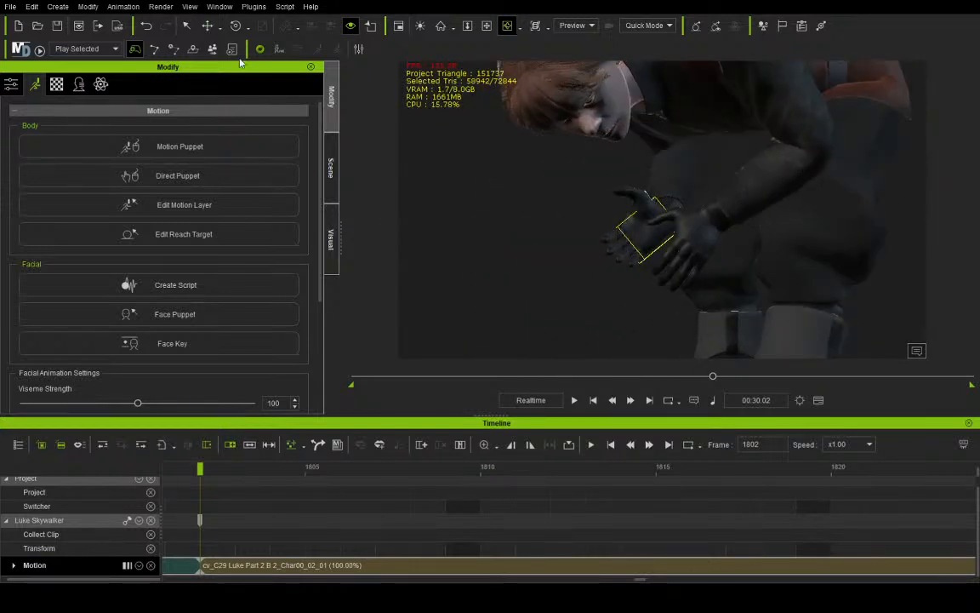
{"action": "left_click", "coordinate": [207, 26]}
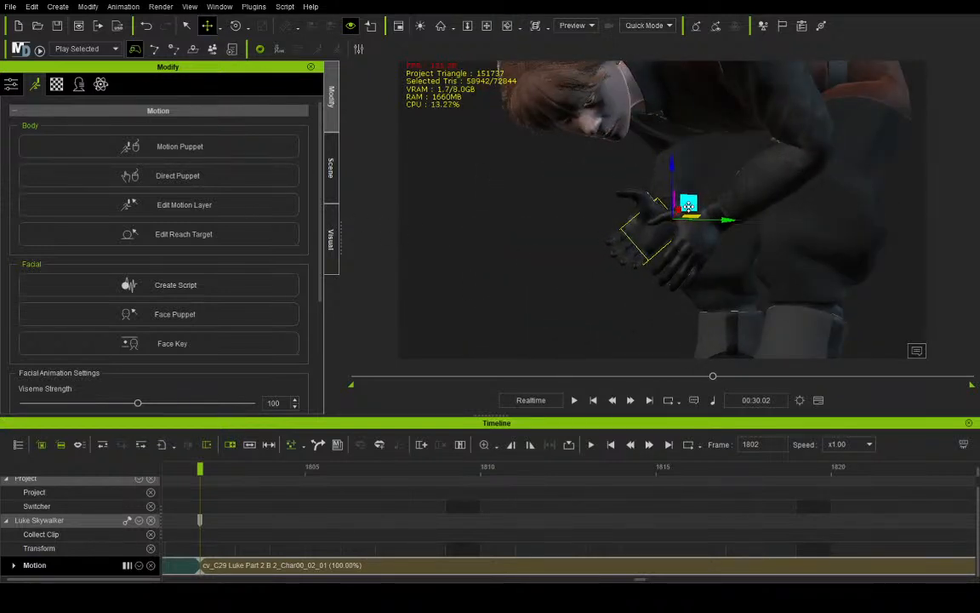
{"action": "left_click_drag", "start_coordinate": [689, 206], "coordinate": [708, 215]}
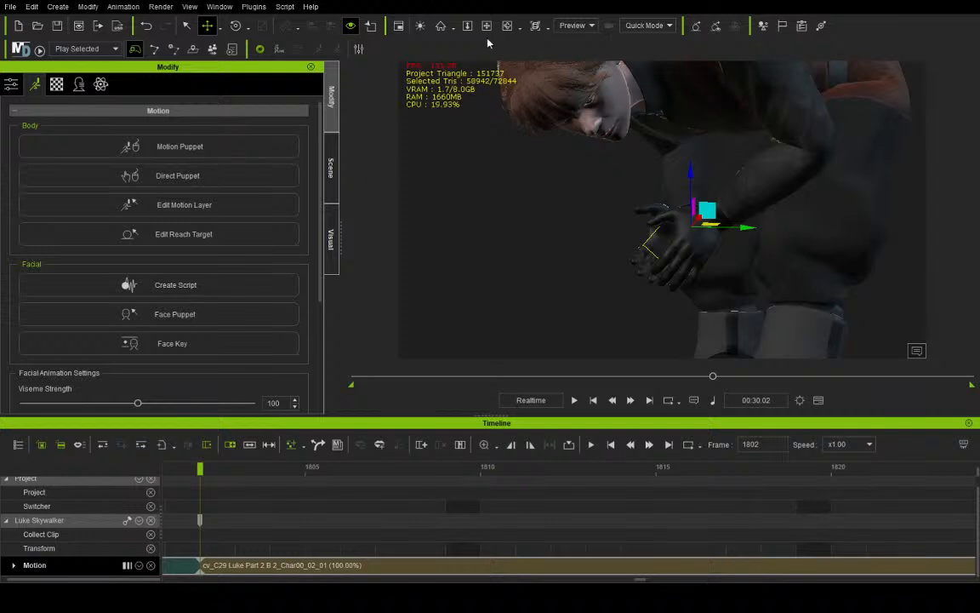
Inspect the corrected hands from several angles and play Luke Skywalker's second motion from frame 1802 through to its end
{"action": "left_click", "coordinate": [508, 26]}
{"action": "left_click_drag", "start_coordinate": [636, 188], "coordinate": [800, 192]}
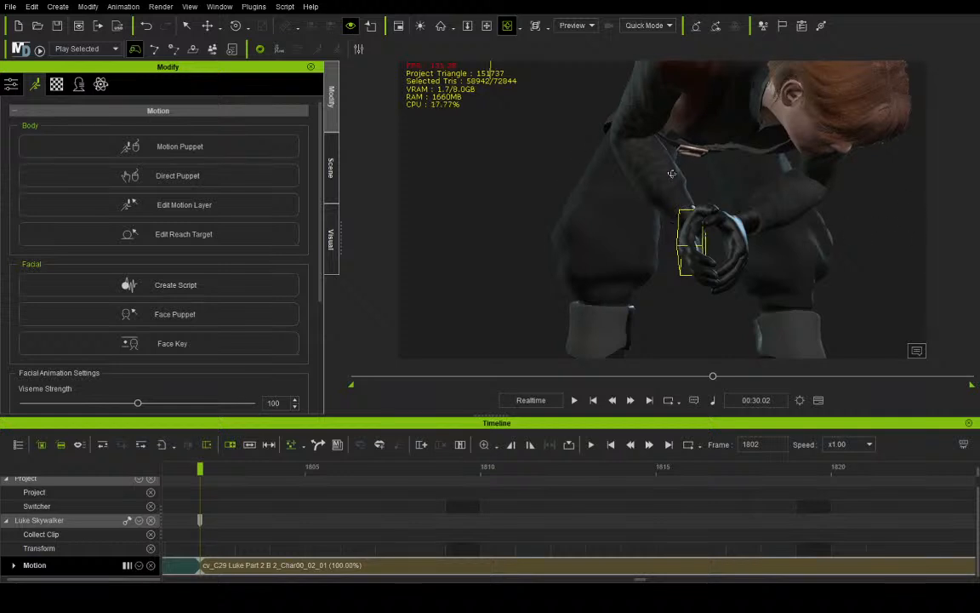
{"action": "left_click_drag", "start_coordinate": [671, 174], "coordinate": [815, 171]}
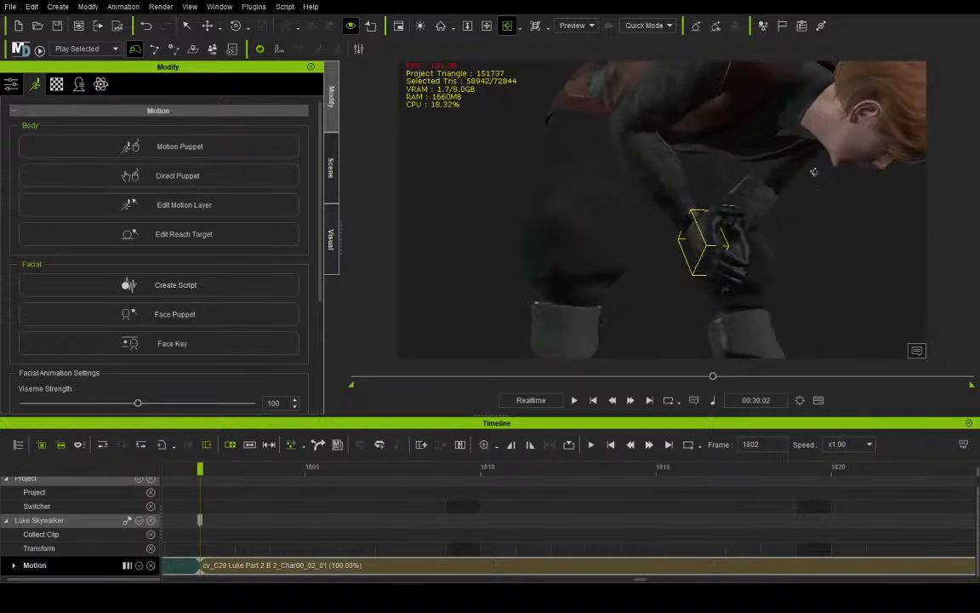
{"action": "left_click", "coordinate": [491, 28]}
{"action": "left_click_drag", "start_coordinate": [628, 129], "coordinate": [587, 164]}
{"action": "scroll", "coordinate": [587, 161], "scroll_direction": "down", "scroll_amount": 5}
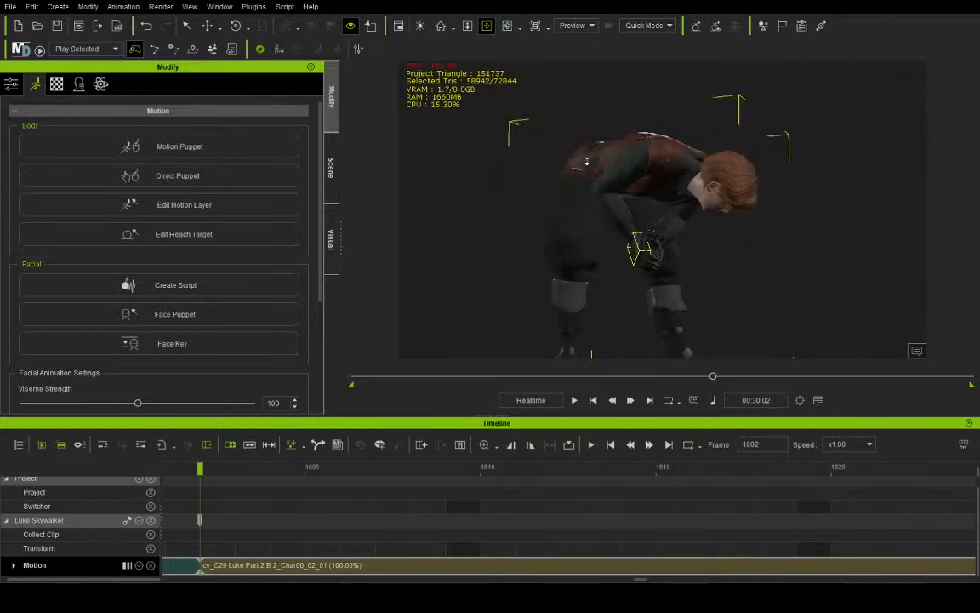
{"action": "left_click", "coordinate": [575, 400]}
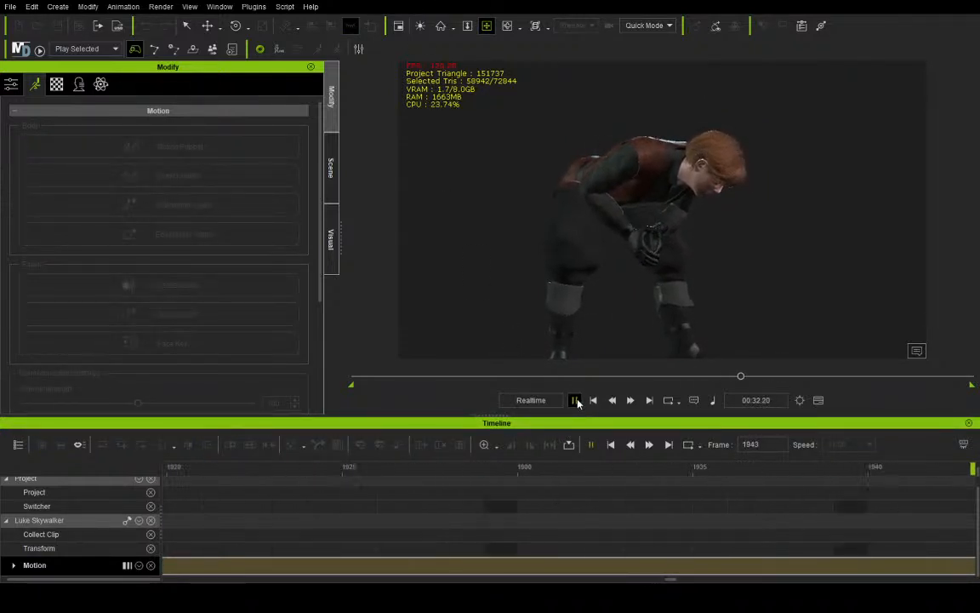
{"action": "left_click", "coordinate": [575, 400]}
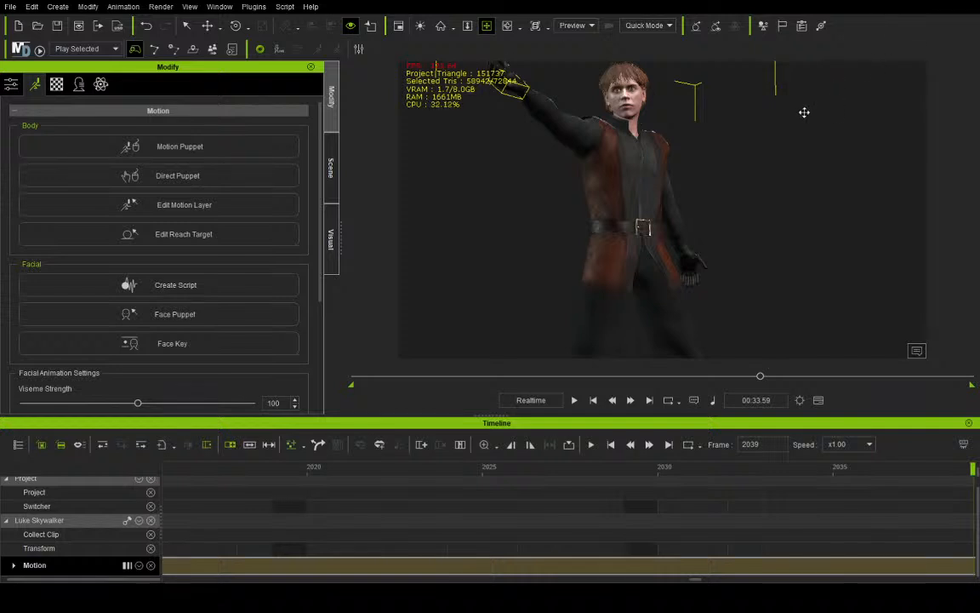
{"action": "scroll", "coordinate": [730, 145], "scroll_direction": "down", "scroll_amount": 3}
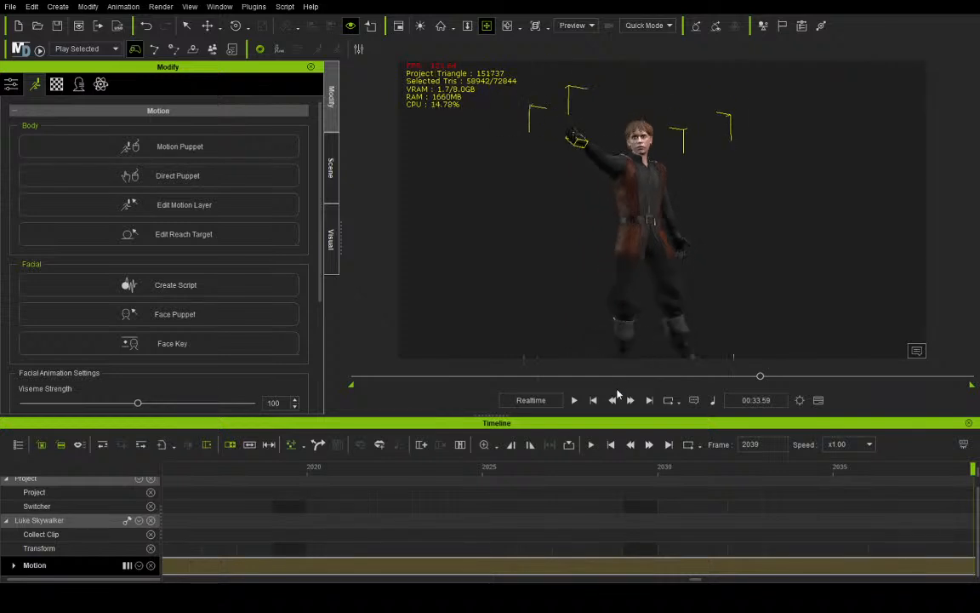
{"action": "left_click", "coordinate": [573, 400]}
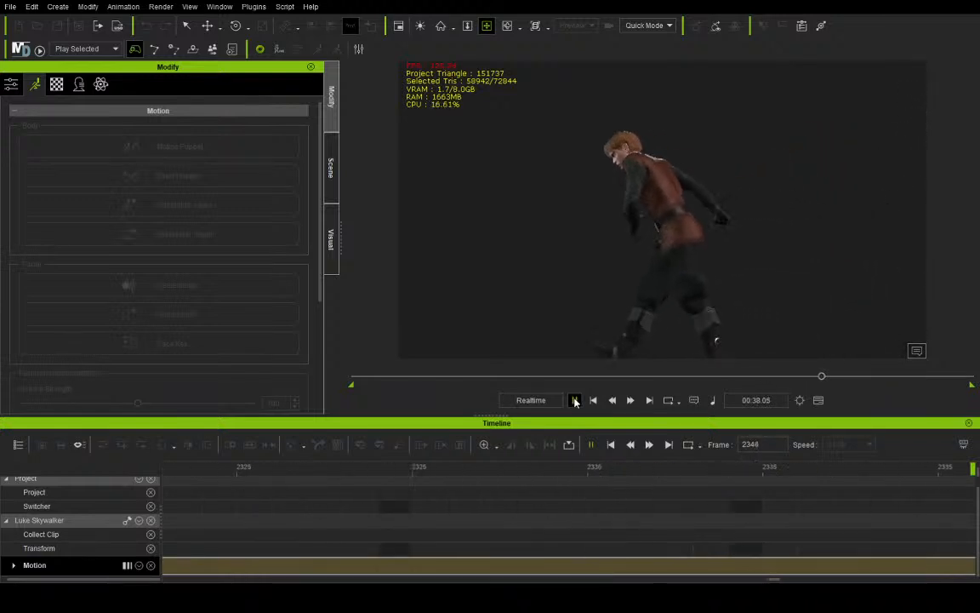
{"action": "left_click", "coordinate": [576, 401]}
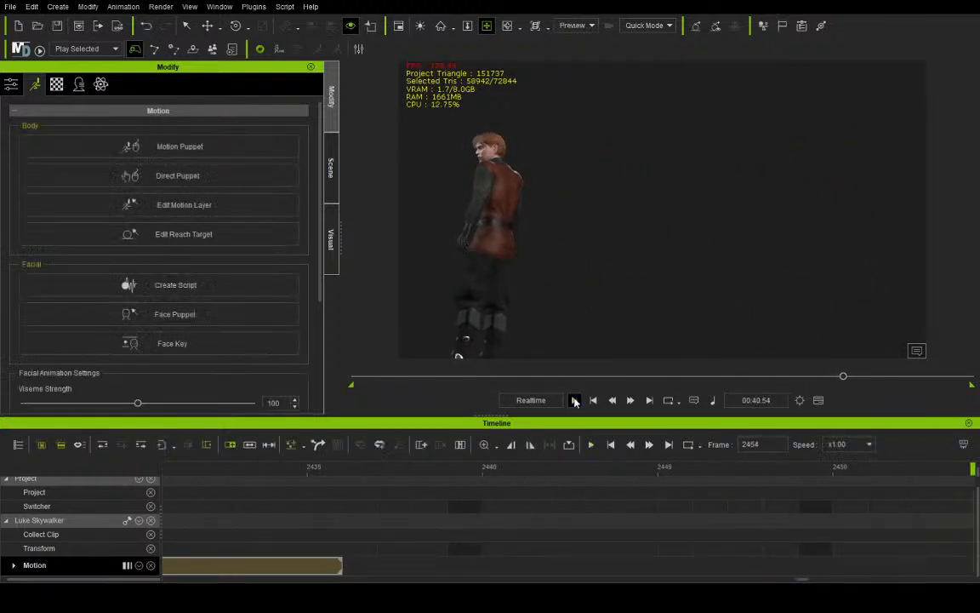
Go back through Luke Skywalker's second motion to frame 2142 and switch to the Select tool
{"action": "scroll", "coordinate": [361, 523], "scroll_direction": "down", "scroll_amount": 5}
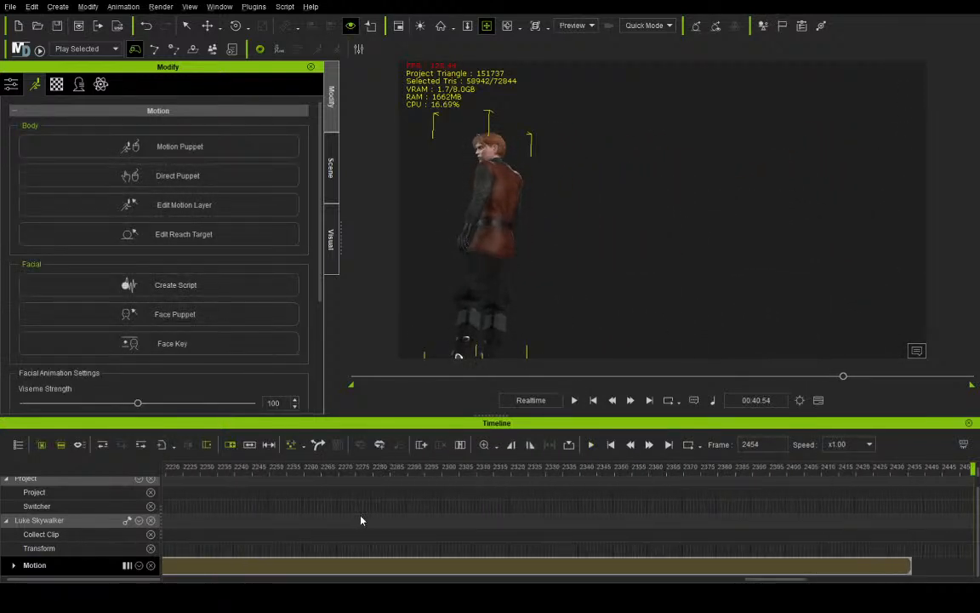
{"action": "left_click_drag", "start_coordinate": [619, 481], "coordinate": [272, 465]}
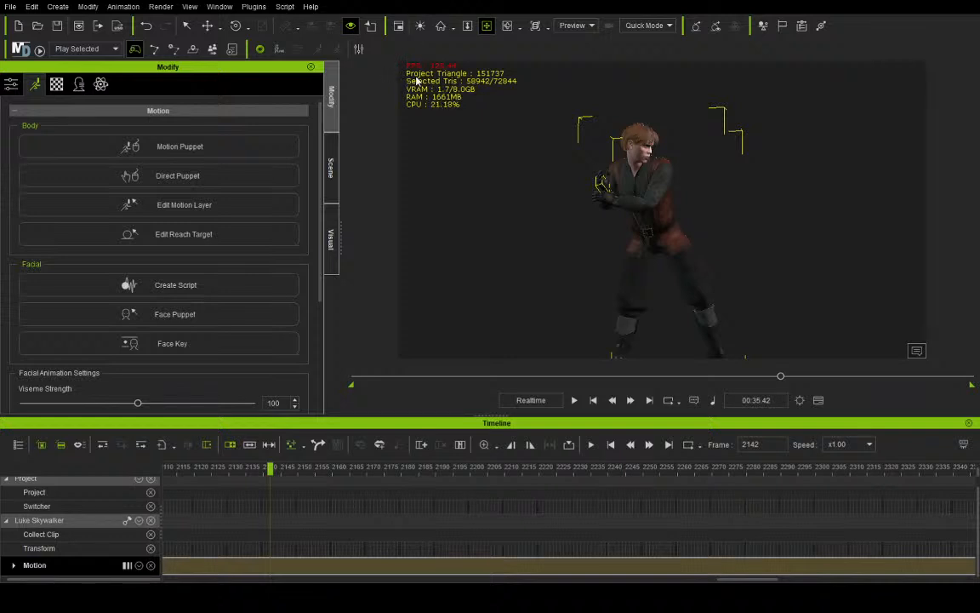
{"action": "key", "text": "q"}
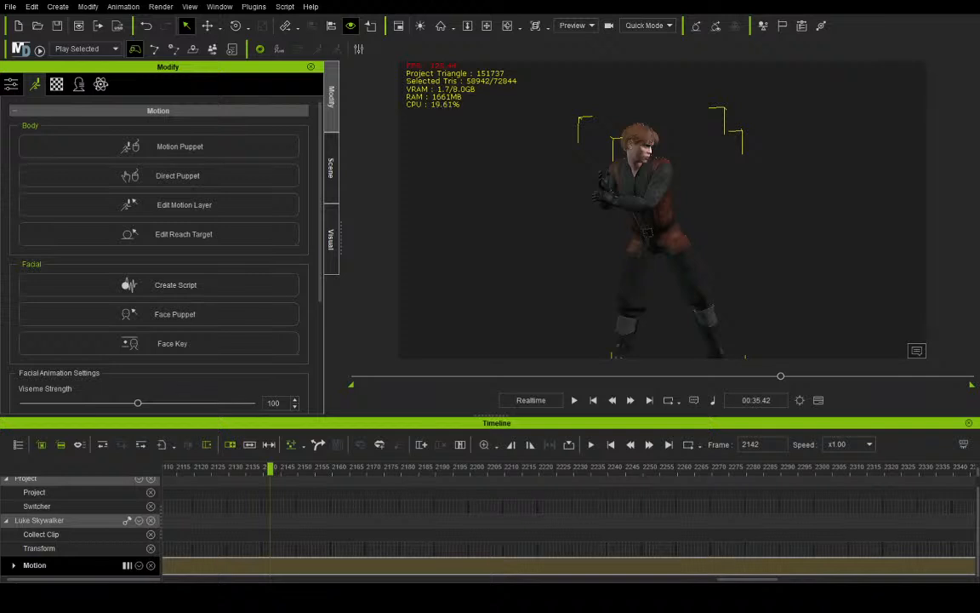
Show Luke's hand lightsaber, examine his grip up close at frame 2142, and reselect Luke Skywalker in the scene list
{"action": "left_click", "coordinate": [647, 253]}
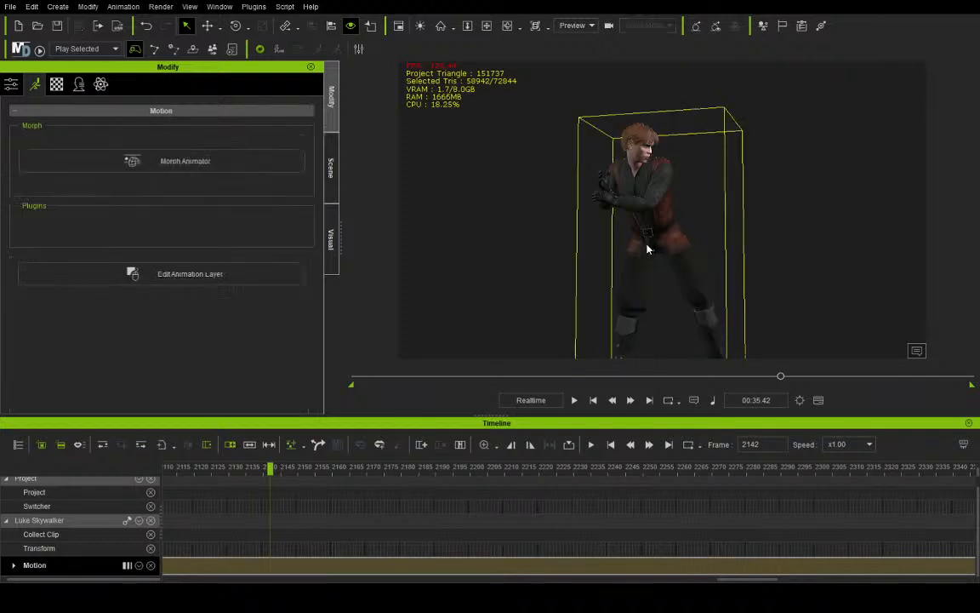
{"action": "left_click", "coordinate": [507, 26]}
{"action": "left_click_drag", "start_coordinate": [707, 194], "coordinate": [946, 194]}
{"action": "scroll", "coordinate": [578, 216], "scroll_direction": "up", "scroll_amount": 10}
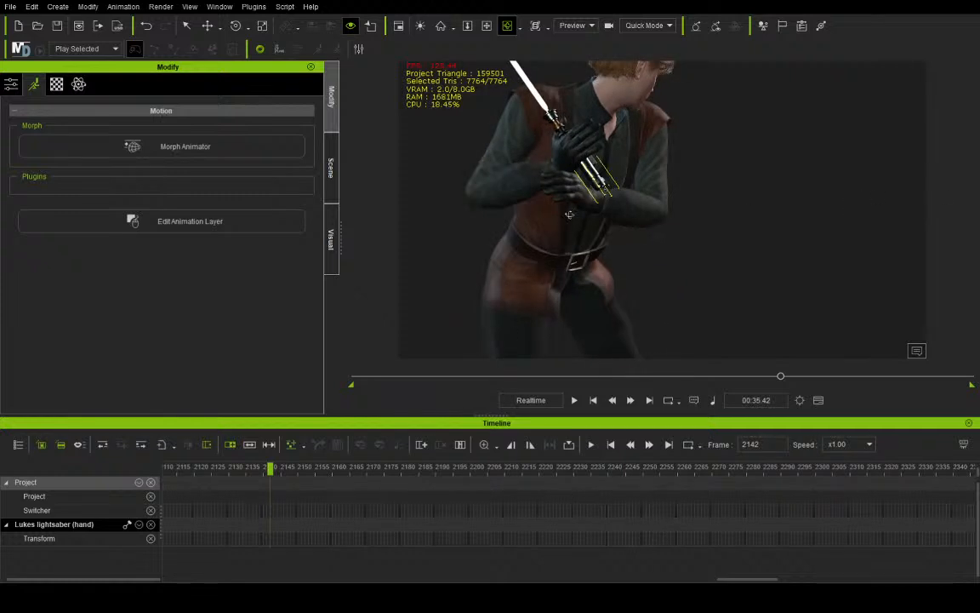
{"action": "left_click_drag", "start_coordinate": [569, 214], "coordinate": [606, 215]}
{"action": "left_click_drag", "start_coordinate": [586, 250], "coordinate": [314, 147]}
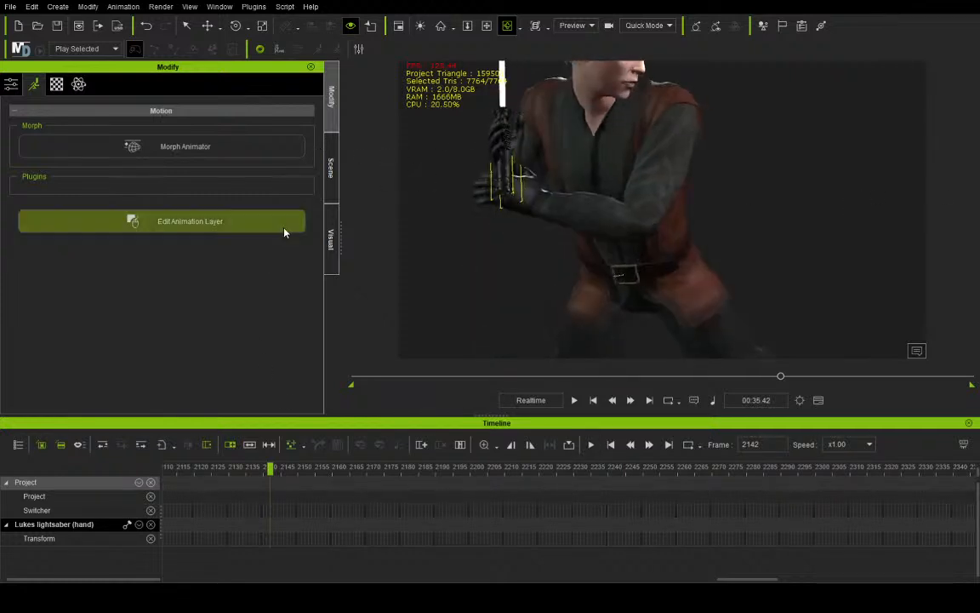
{"action": "left_click", "coordinate": [327, 170]}
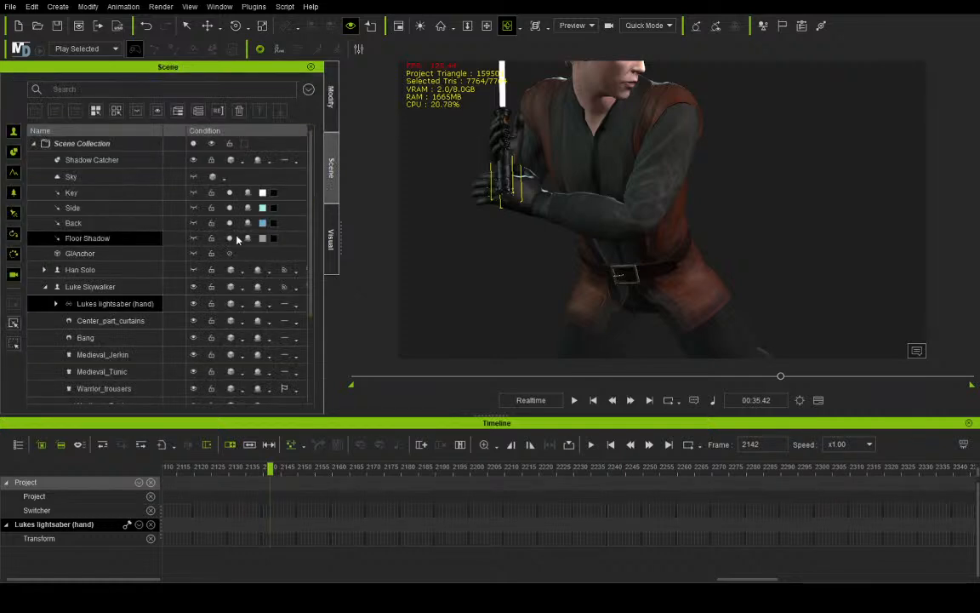
{"action": "left_click", "coordinate": [123, 288]}
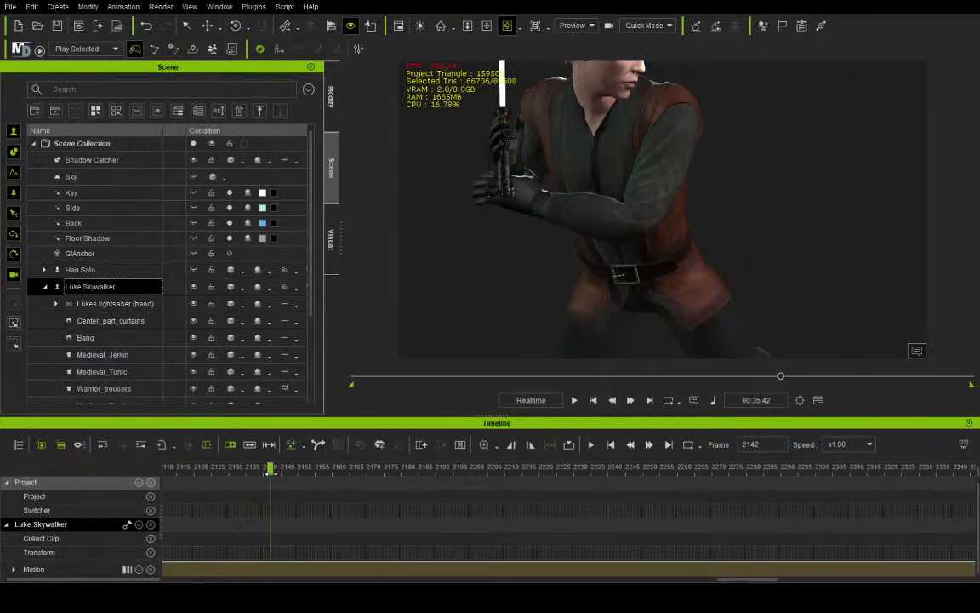
Review Luke Skywalker's motion between frames 2016 and 2142, and start Edit Motion Layer on his left hand at frame 2092
{"action": "left_click_drag", "start_coordinate": [269, 468], "coordinate": [166, 468]}
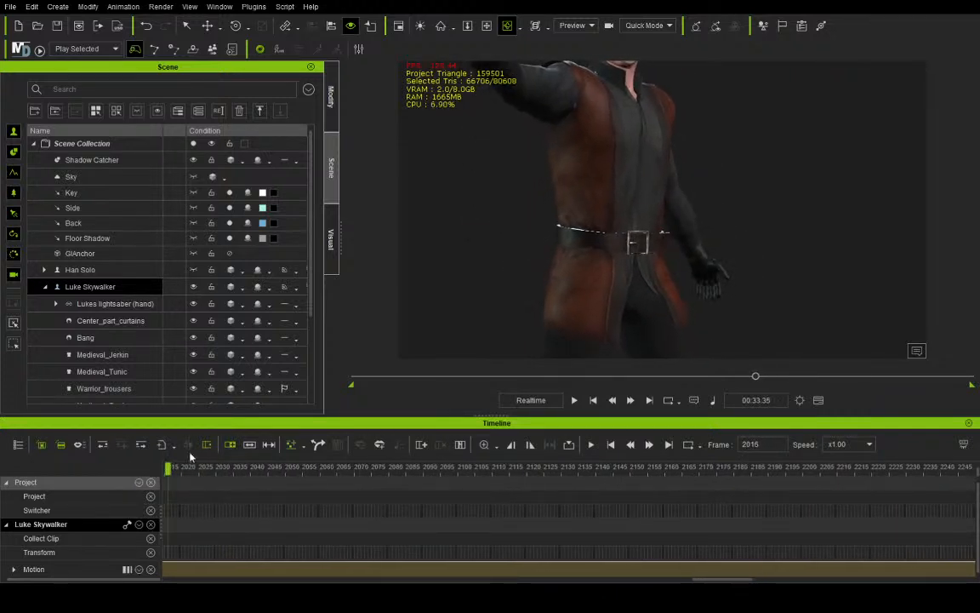
{"action": "scroll", "coordinate": [501, 245], "scroll_direction": "down", "scroll_amount": 5}
{"action": "scroll", "coordinate": [500, 245], "scroll_direction": "up", "scroll_amount": 1}
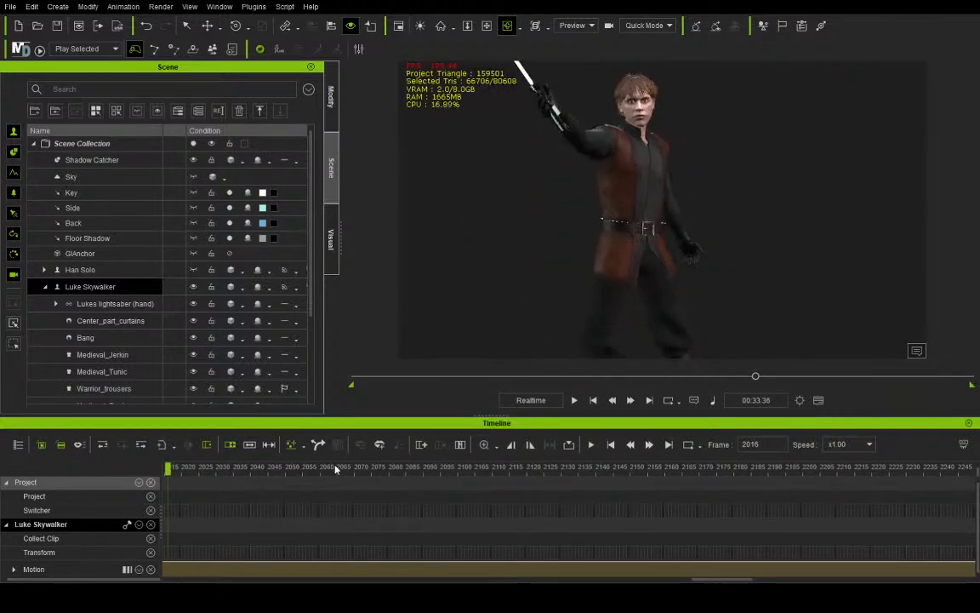
{"action": "left_click_drag", "start_coordinate": [169, 470], "coordinate": [432, 459]}
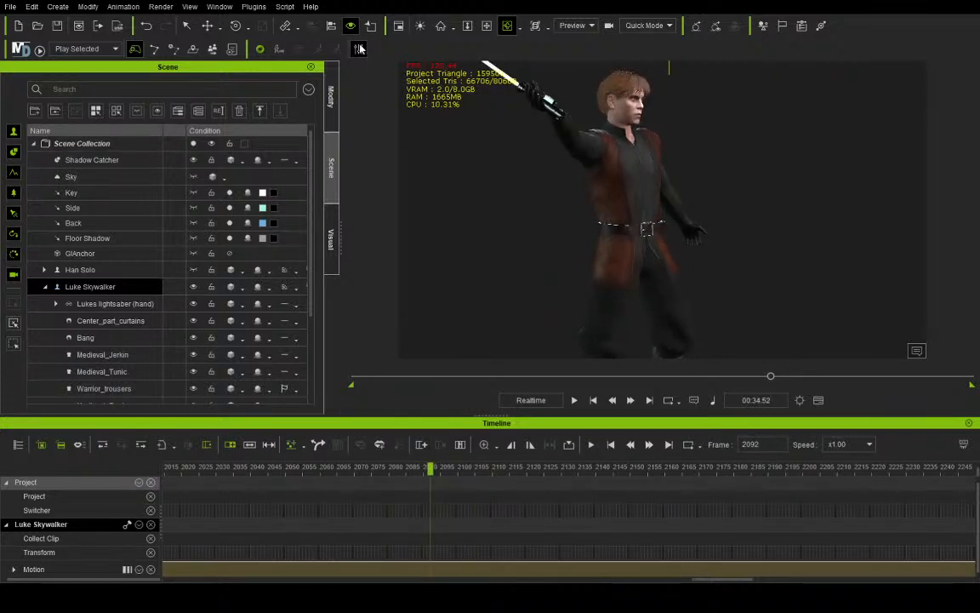
{"action": "left_click", "coordinate": [329, 91]}
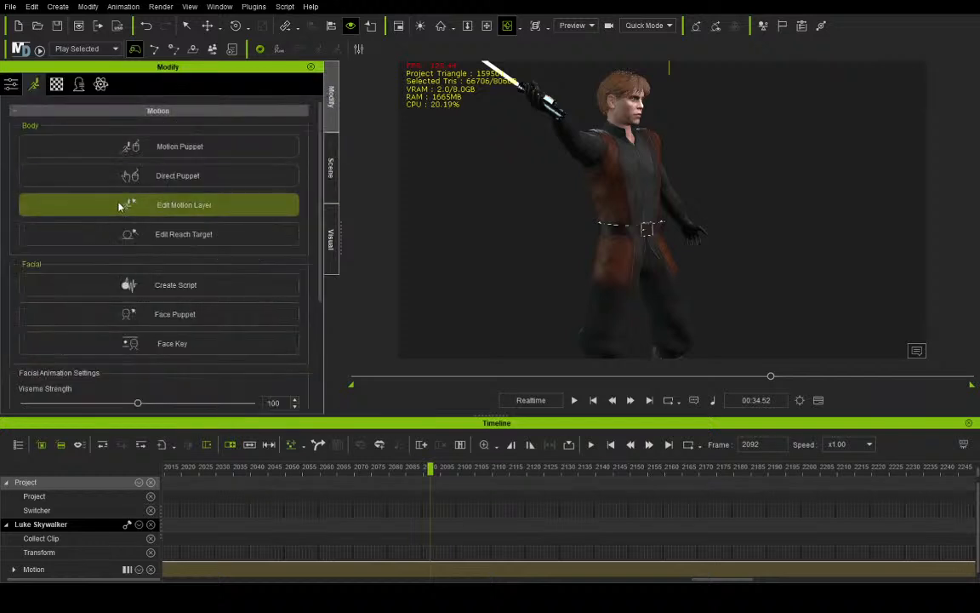
{"action": "left_click", "coordinate": [119, 206]}
{"action": "left_click", "coordinate": [917, 352]}
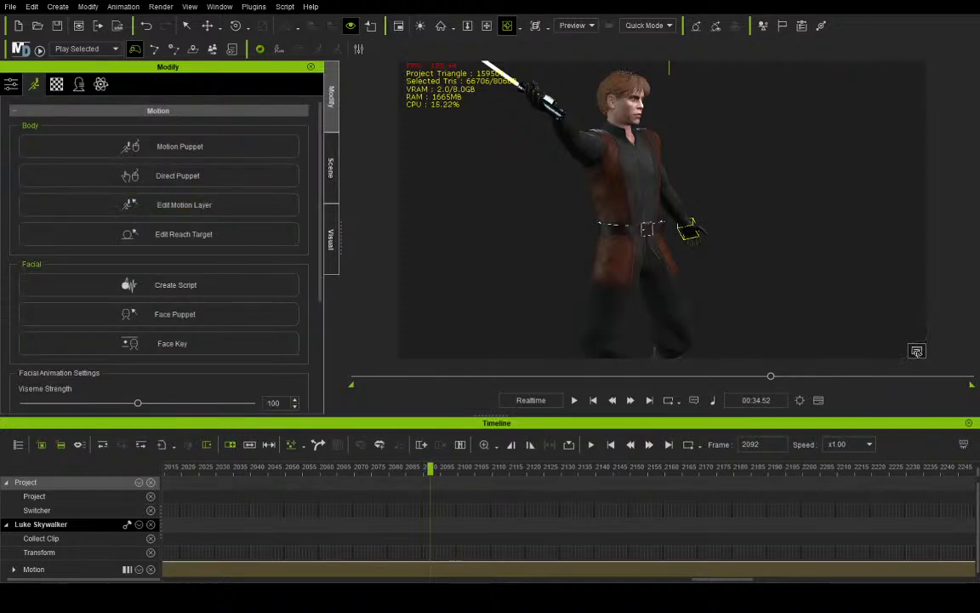
{"action": "left_click", "coordinate": [251, 243]}
{"action": "left_click", "coordinate": [314, 245]}
At frame 2132, move Luke Skywalker's left hand down the lightsaber hilt, clear of his right hand
{"action": "left_click", "coordinate": [574, 400]}
{"action": "left_click", "coordinate": [574, 400]}
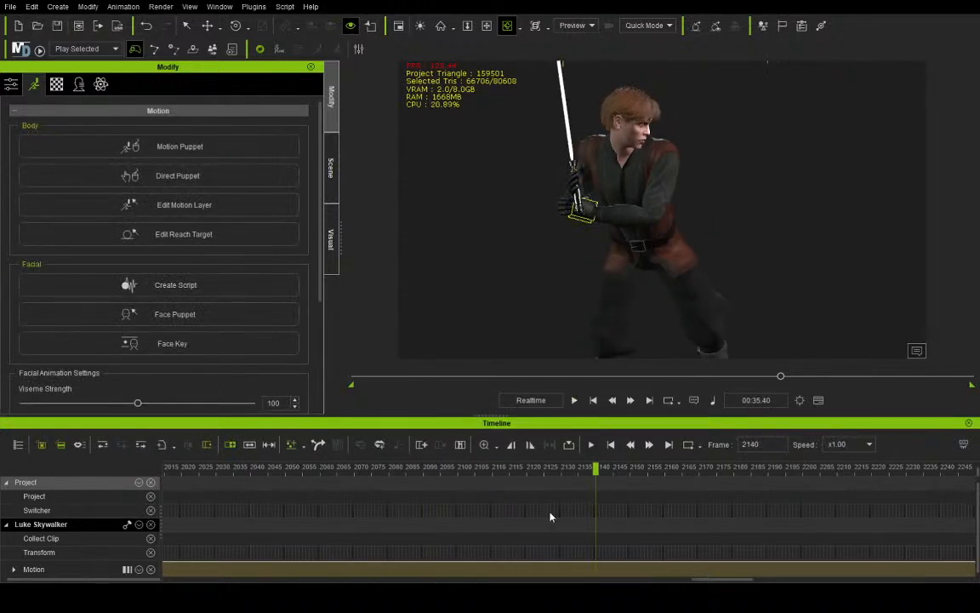
{"action": "left_click_drag", "start_coordinate": [485, 476], "coordinate": [570, 486]}
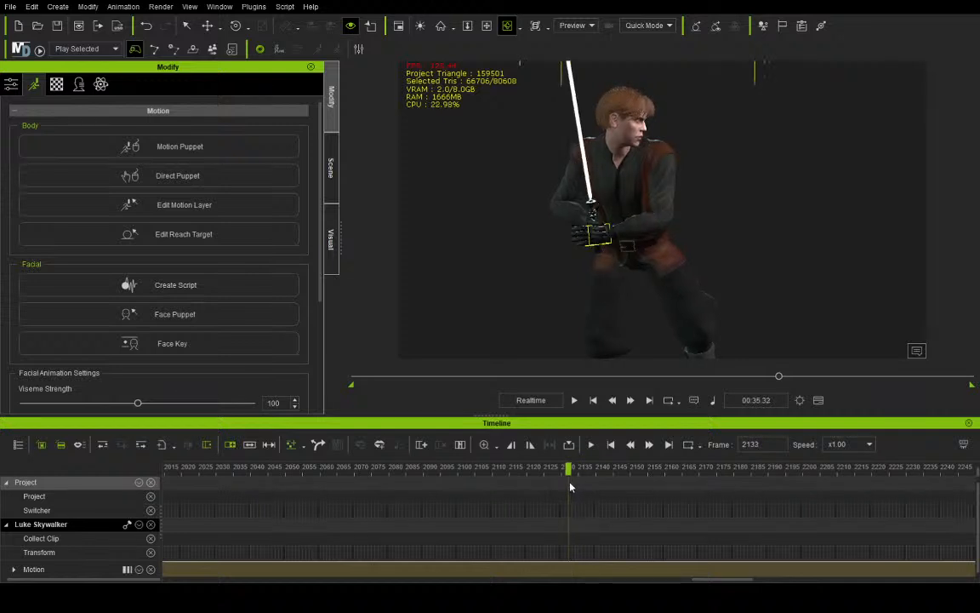
{"action": "left_click", "coordinate": [487, 25]}
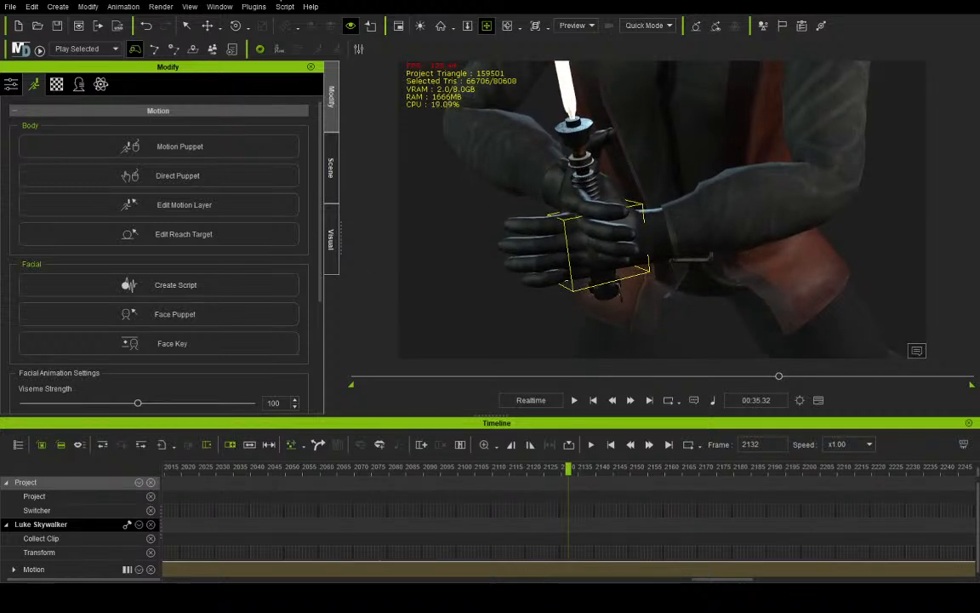
{"action": "left_click", "coordinate": [210, 28]}
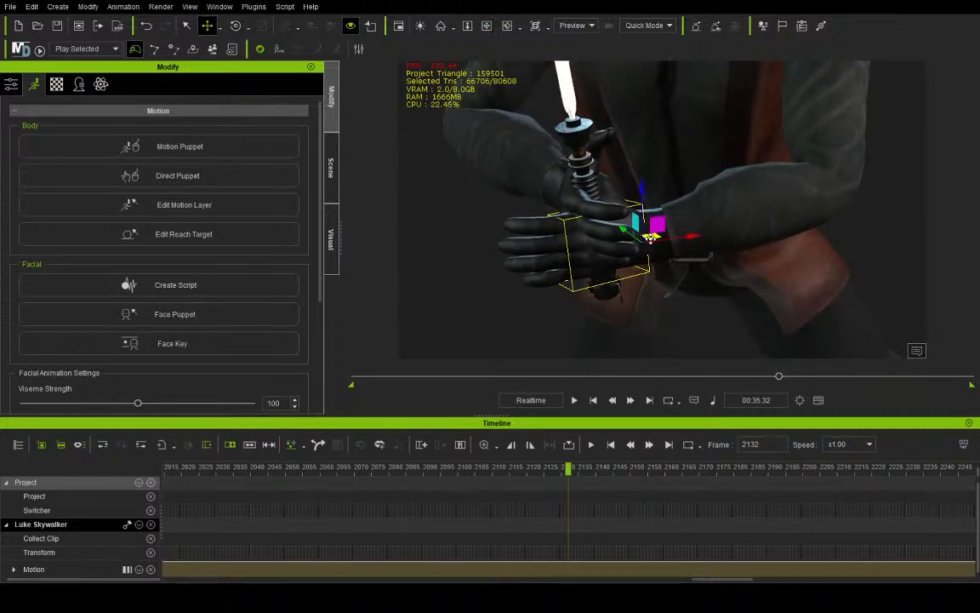
{"action": "left_click_drag", "start_coordinate": [650, 237], "coordinate": [694, 237]}
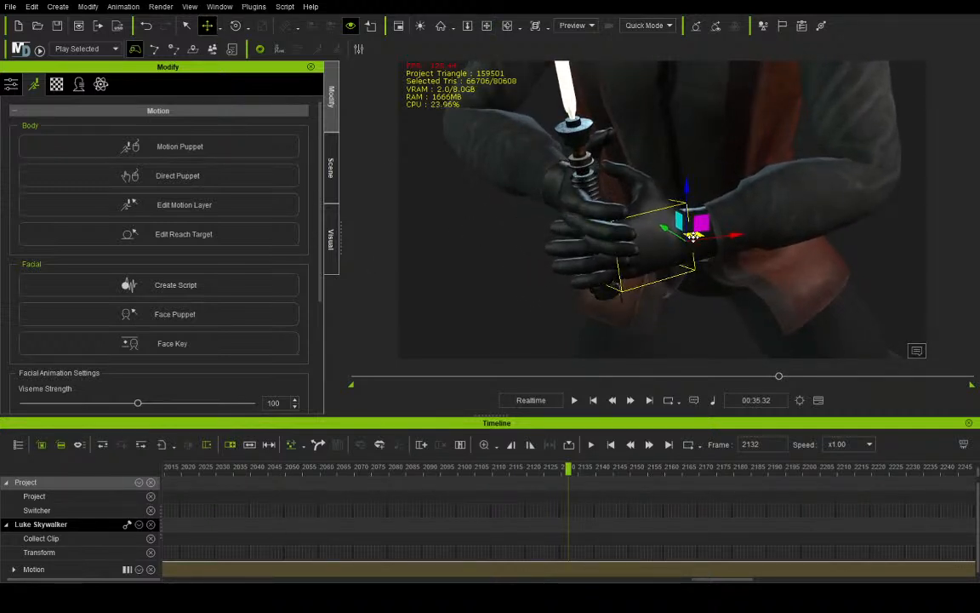
{"action": "left_click_drag", "start_coordinate": [679, 199], "coordinate": [692, 223]}
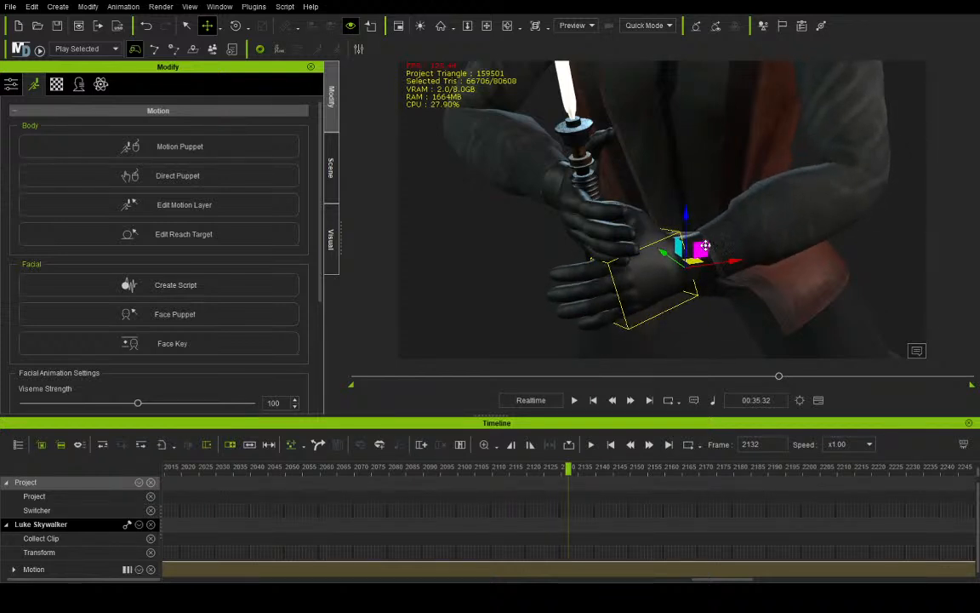
{"action": "left_click_drag", "start_coordinate": [695, 263], "coordinate": [681, 259]}
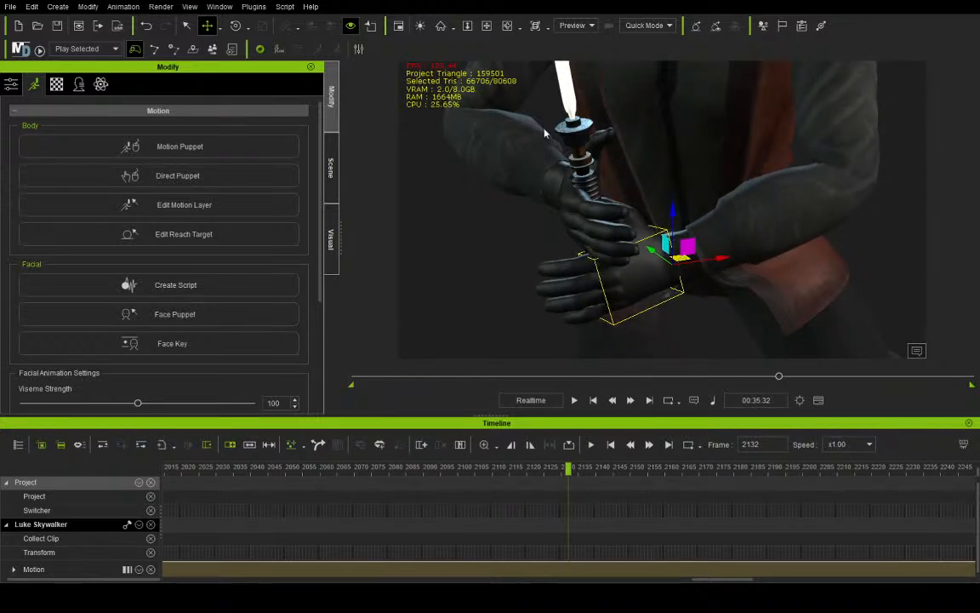
Inspect both hands on the hilt from several angles at frame 2132 and reselect the left hand with the Move tool
{"action": "left_click", "coordinate": [508, 27]}
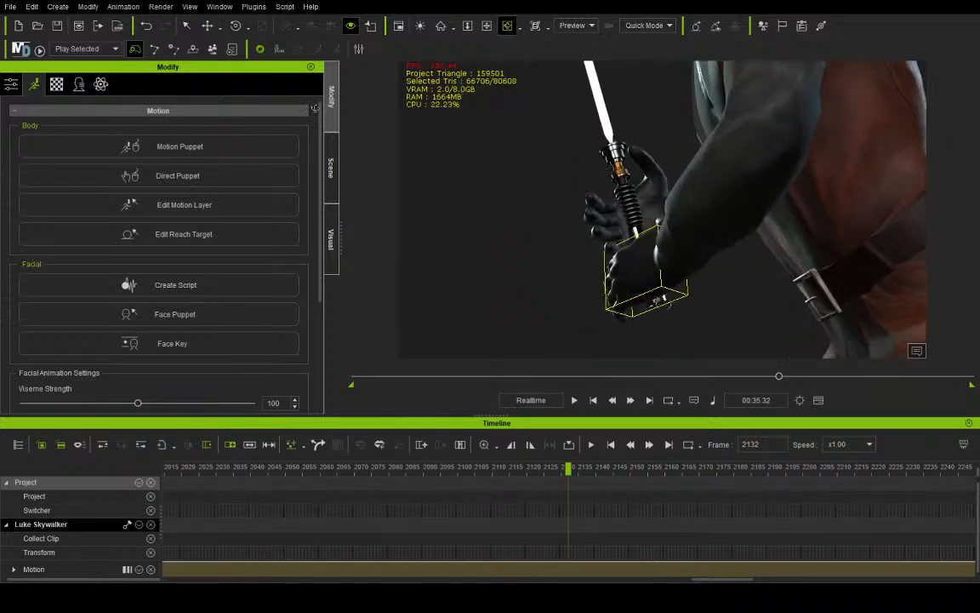
{"action": "mouse_move", "coordinate": [566, 193]}
{"action": "right_mouse_down"}
{"action": "mouse_move", "coordinate": [753, 145]}
{"action": "mouse_move", "coordinate": [823, 188]}
{"action": "right_mouse_up"}
{"action": "mouse_move", "coordinate": [598, 142]}
{"action": "right_mouse_down"}
{"action": "mouse_move", "coordinate": [809, 196]}
{"action": "mouse_move", "coordinate": [799, 197]}
{"action": "right_mouse_up"}
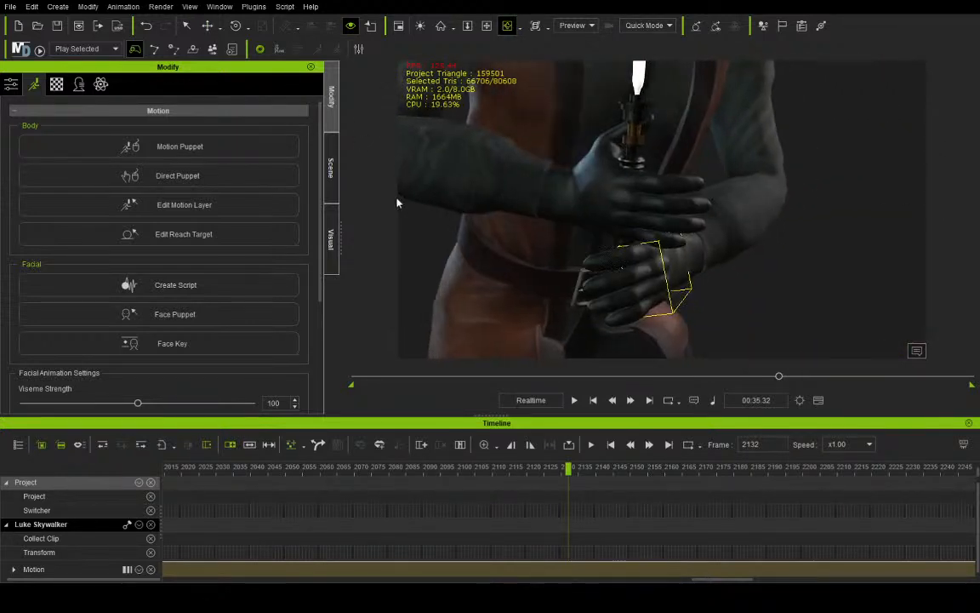
{"action": "left_click", "coordinate": [423, 74]}
{"action": "left_click", "coordinate": [182, 238]}
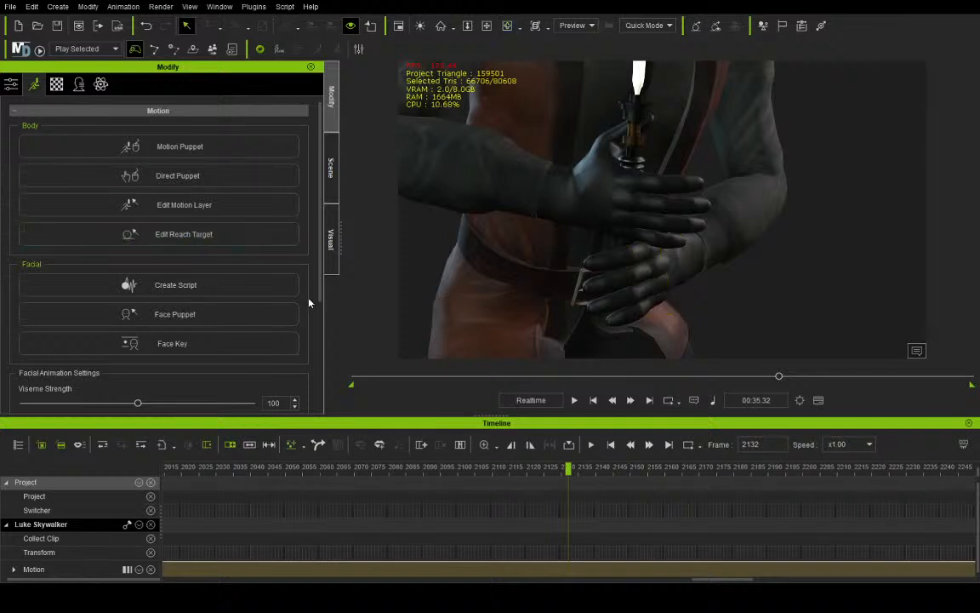
{"action": "left_click", "coordinate": [671, 241]}
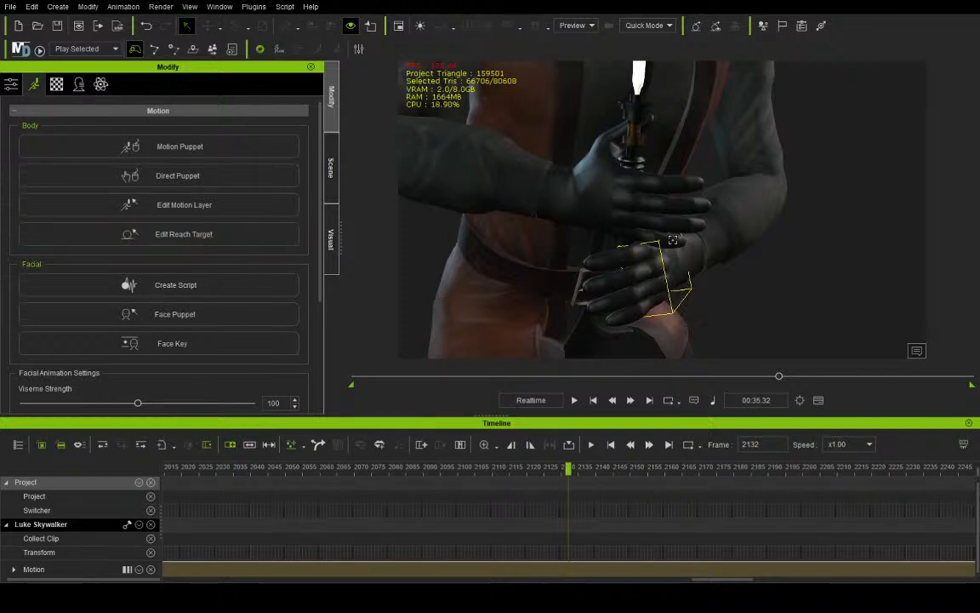
{"action": "key", "text": "w"}
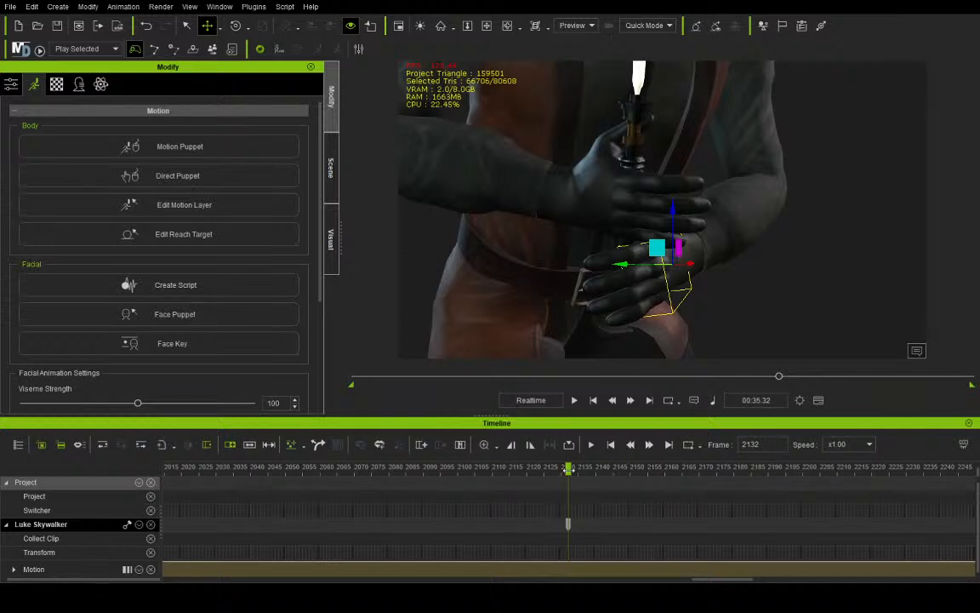
Play Luke Skywalker's motion from frame 2075 and add a second motion layer key at frame 2225
{"action": "left_click_drag", "start_coordinate": [569, 469], "coordinate": [371, 468]}
{"action": "scroll", "coordinate": [689, 216], "scroll_direction": "down", "scroll_amount": 10}
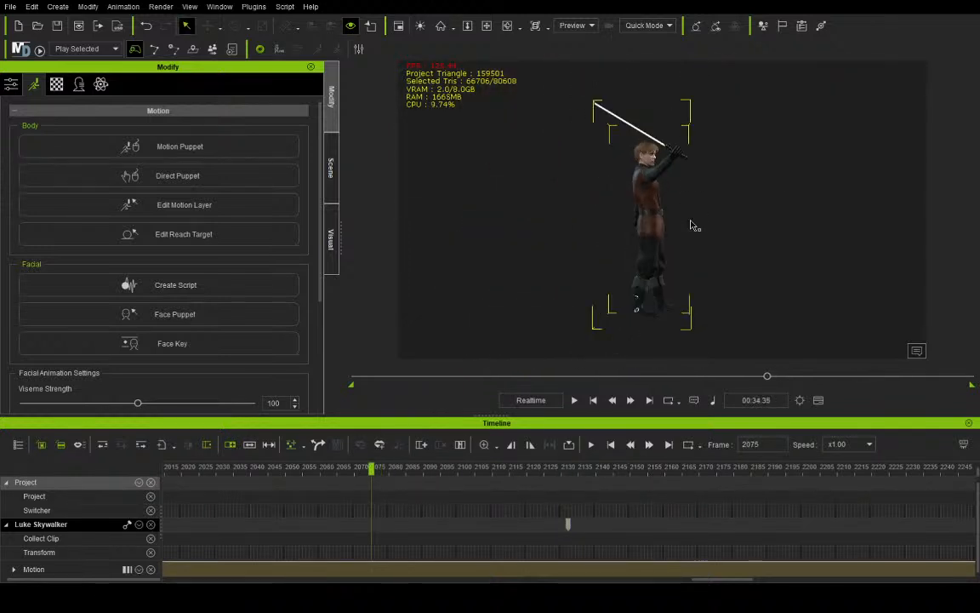
{"action": "left_click", "coordinate": [574, 400]}
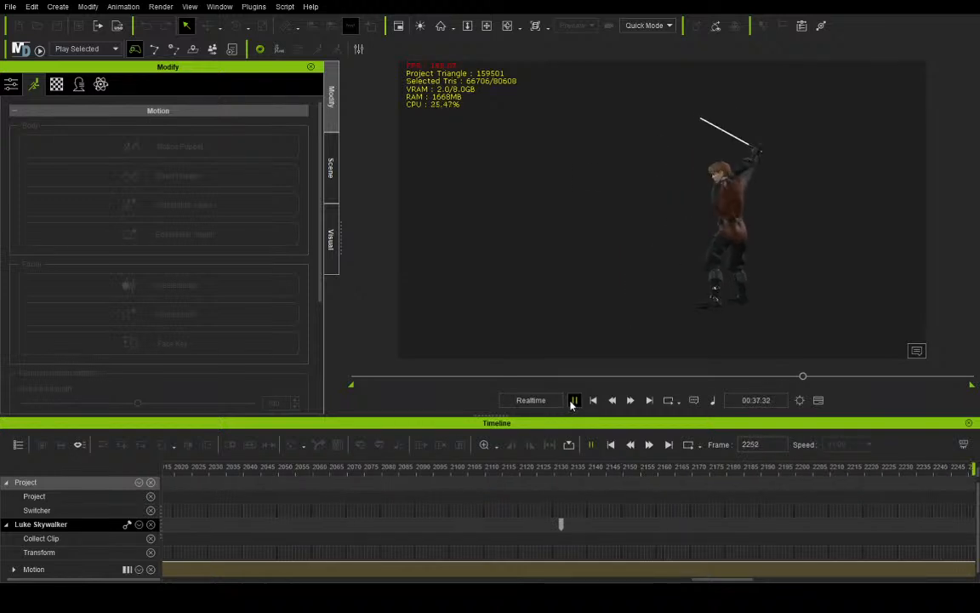
{"action": "left_click", "coordinate": [571, 401]}
{"action": "left_click_drag", "start_coordinate": [778, 474], "coordinate": [814, 467]}
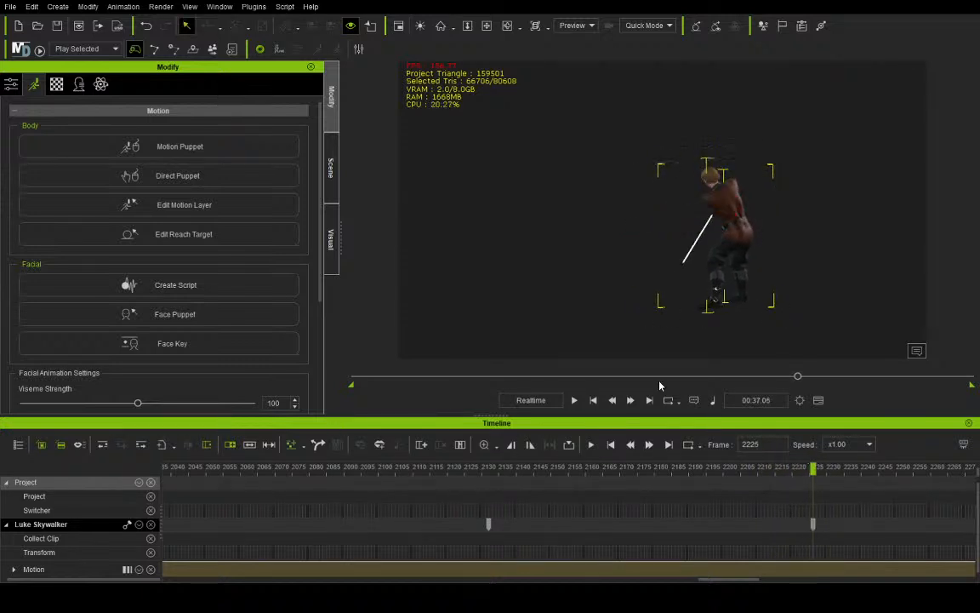
Move Luke Skywalker's motion layer key from frame 2225 to frame 2198 and play the motion to check the hand
{"action": "left_click", "coordinate": [574, 400]}
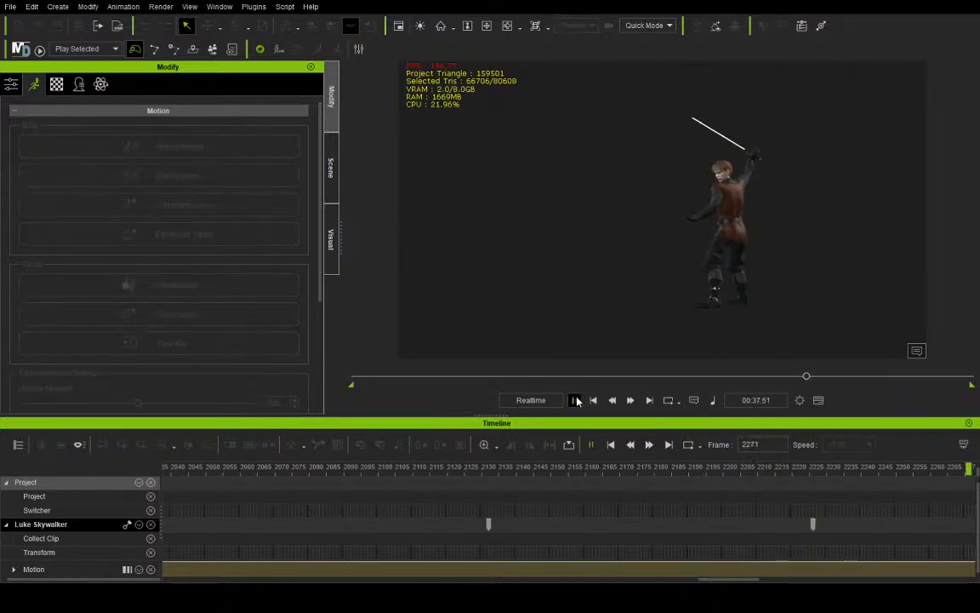
{"action": "left_click", "coordinate": [576, 400]}
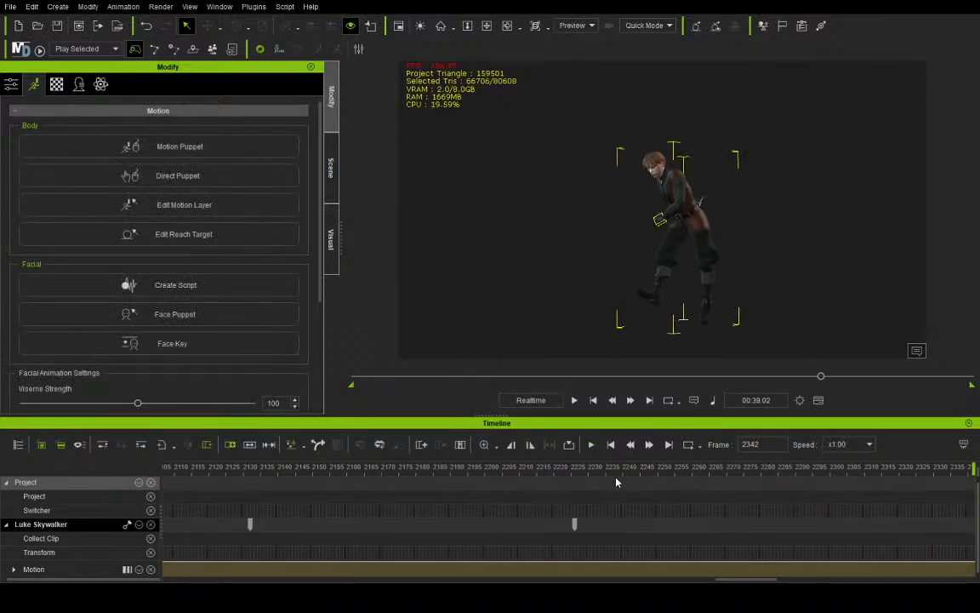
{"action": "left_click_drag", "start_coordinate": [564, 467], "coordinate": [621, 464]}
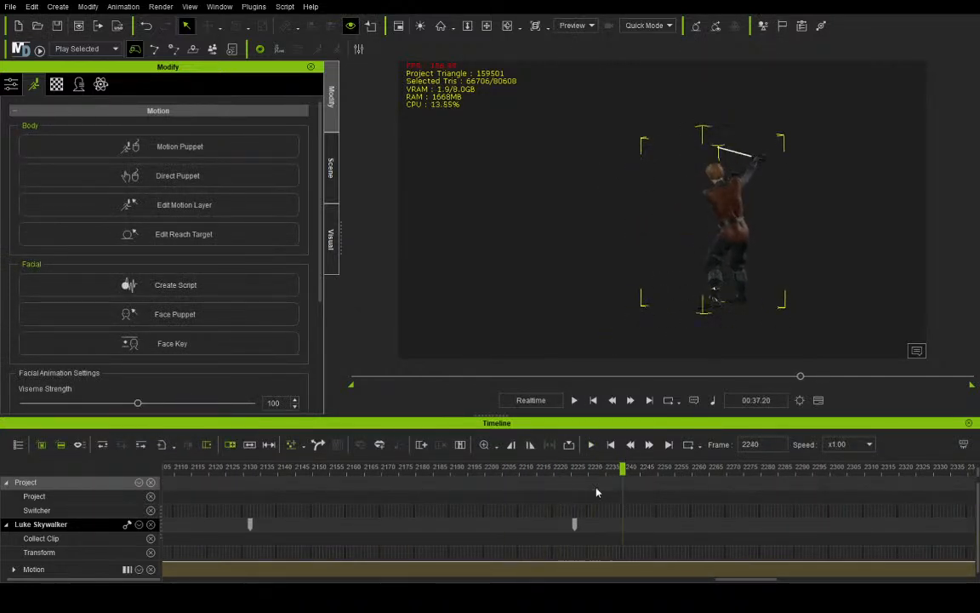
{"action": "left_click_drag", "start_coordinate": [574, 524], "coordinate": [477, 525]}
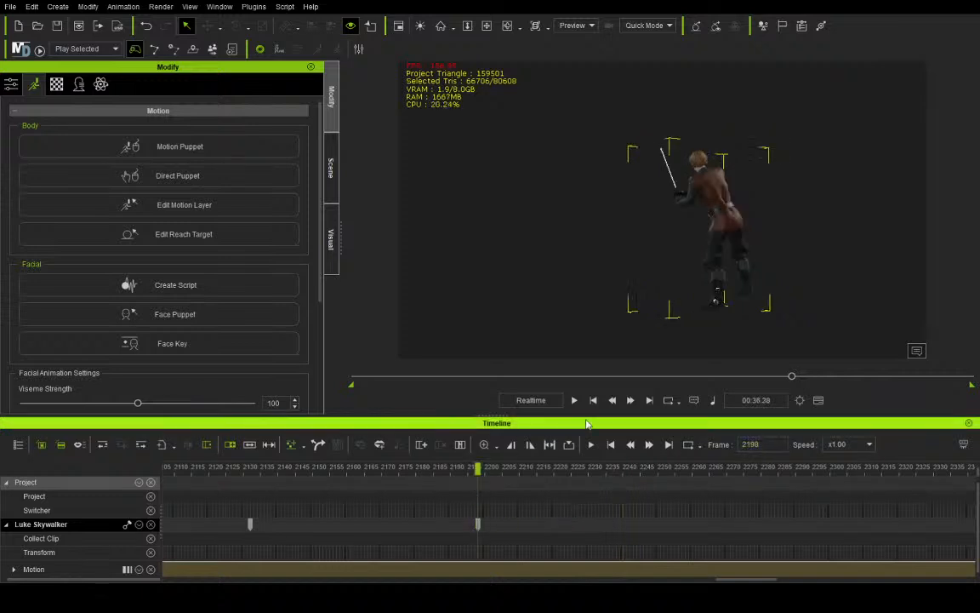
{"action": "left_click", "coordinate": [573, 400]}
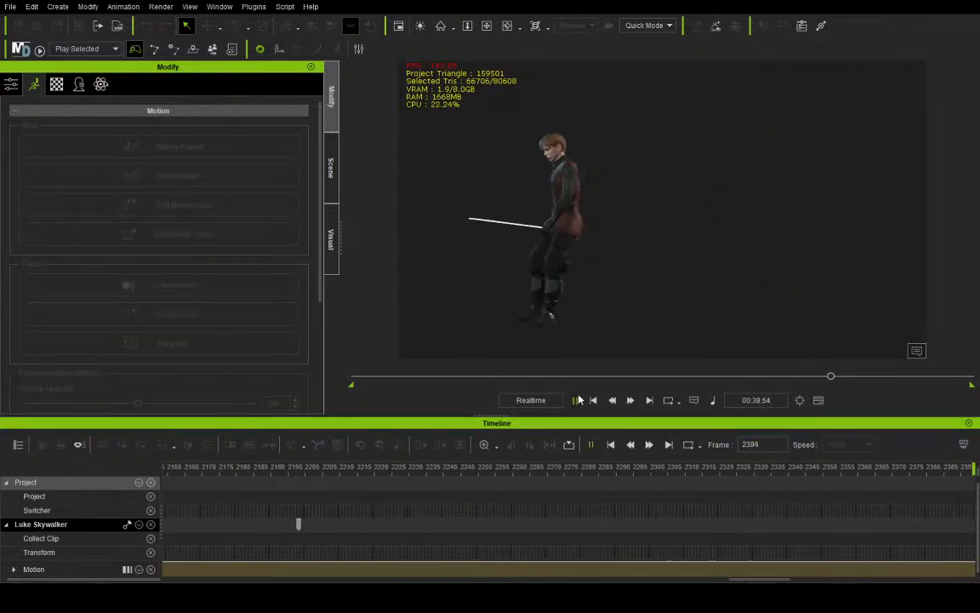
{"action": "left_click", "coordinate": [578, 400]}
At frame 2375, rotate Luke Skywalker's right forearm with Edit Motion Layer, lowering the hand that holds the lightsaber
{"action": "left_click_drag", "start_coordinate": [639, 468], "coordinate": [830, 446]}
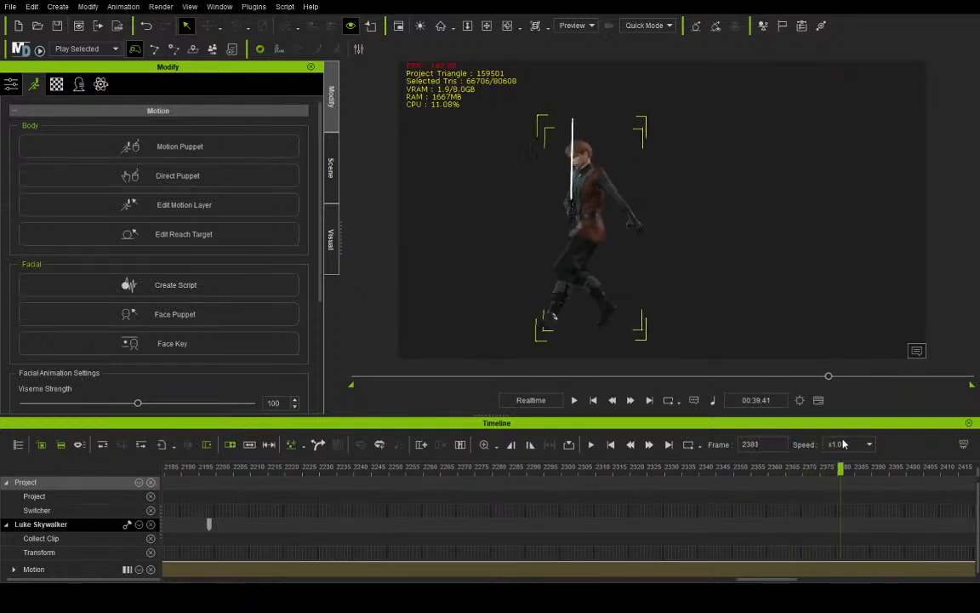
{"action": "left_click", "coordinate": [508, 25]}
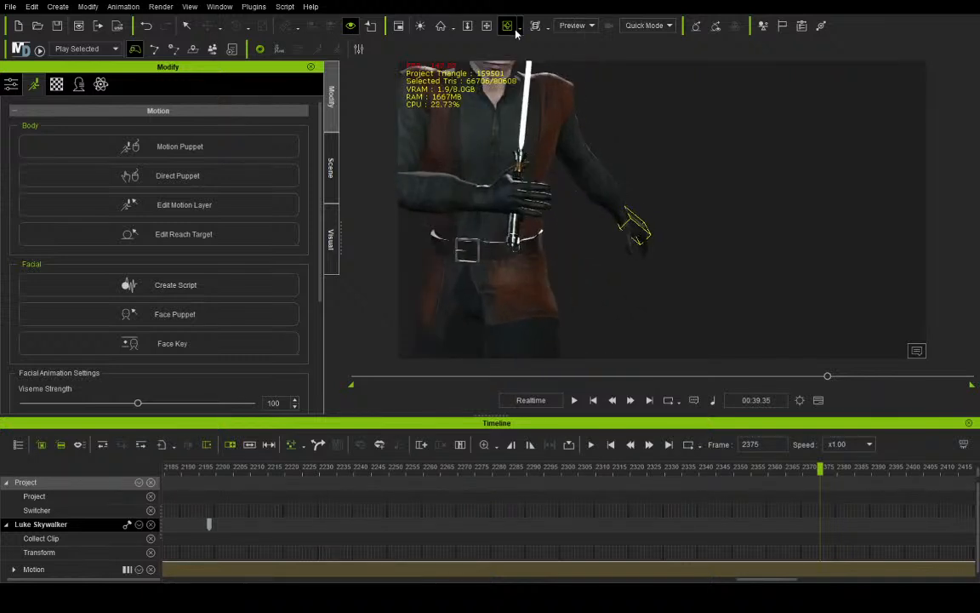
{"action": "left_click", "coordinate": [490, 29]}
{"action": "left_click_drag", "start_coordinate": [520, 160], "coordinate": [577, 172]}
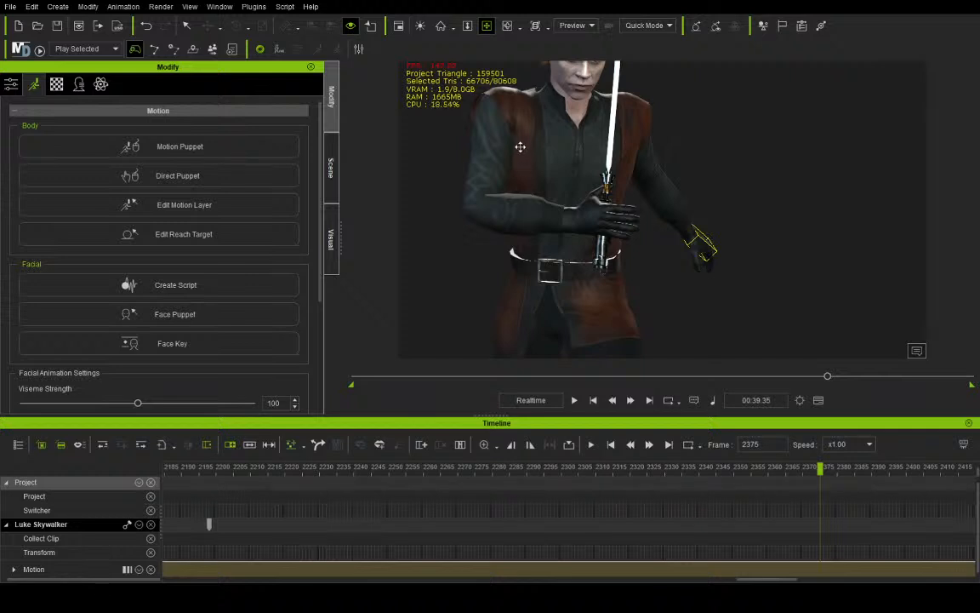
{"action": "left_click_drag", "start_coordinate": [527, 138], "coordinate": [577, 172]}
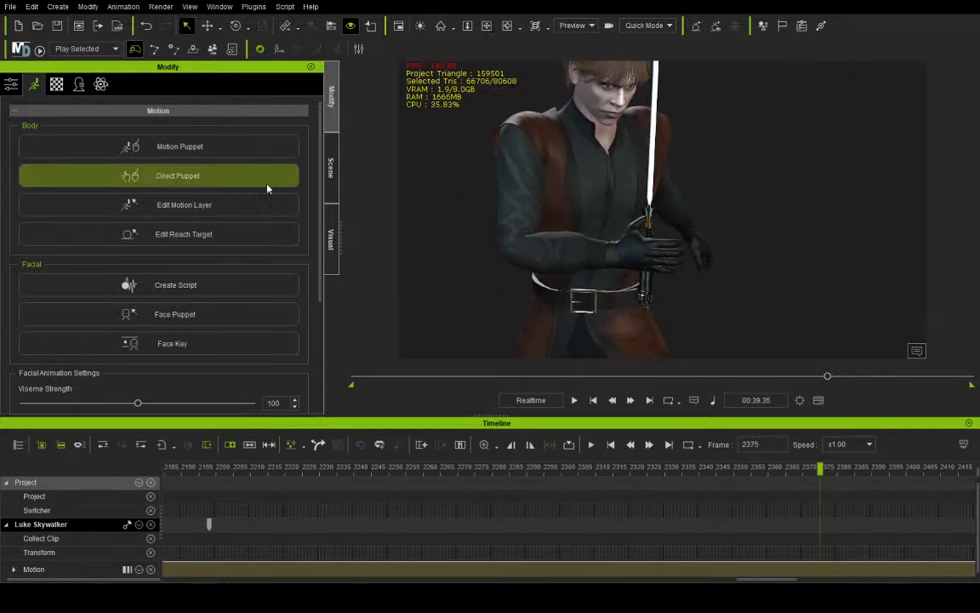
{"action": "left_click", "coordinate": [228, 209]}
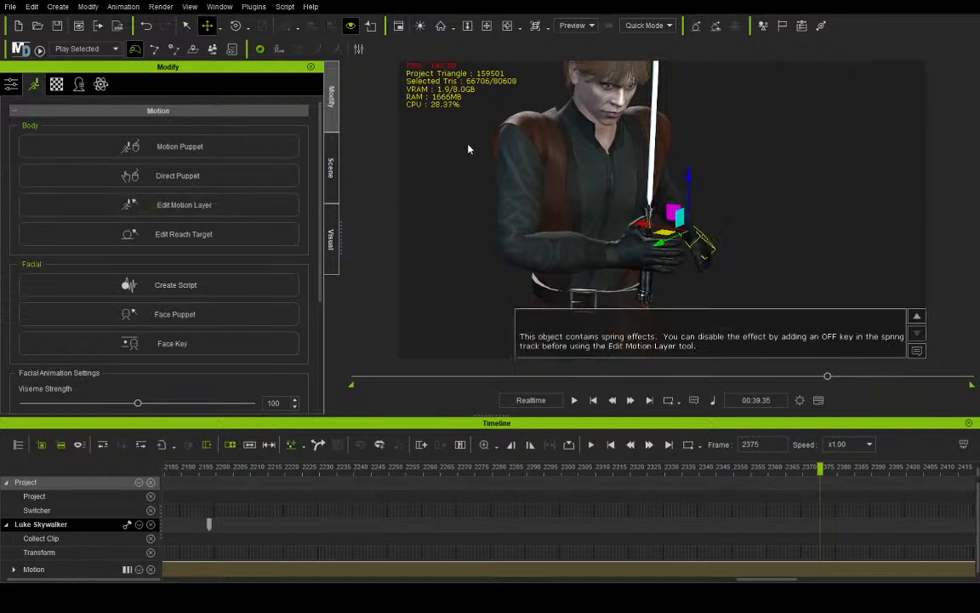
{"action": "left_click", "coordinate": [917, 352]}
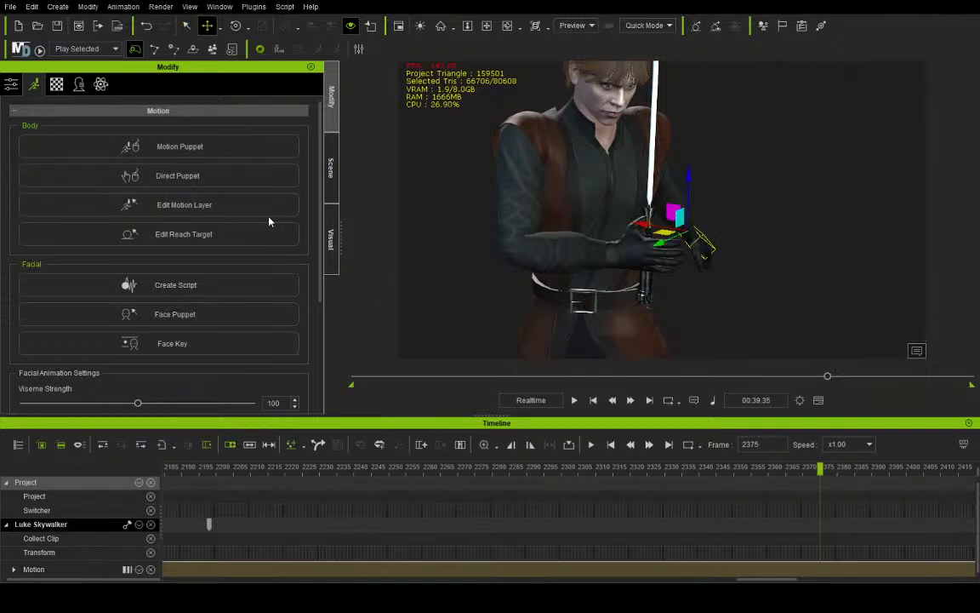
{"action": "key", "text": "e"}
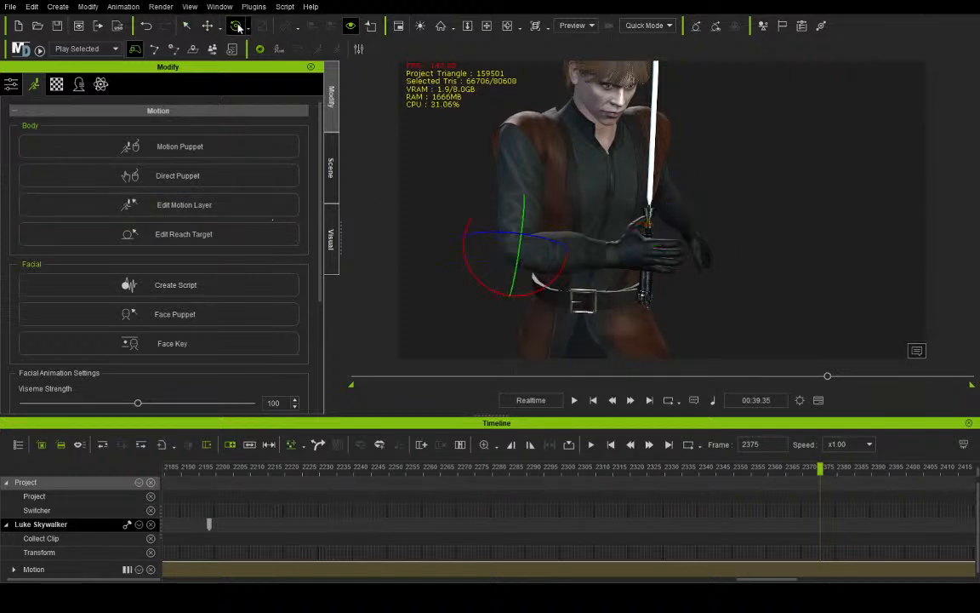
{"action": "left_click_drag", "start_coordinate": [534, 238], "coordinate": [569, 232]}
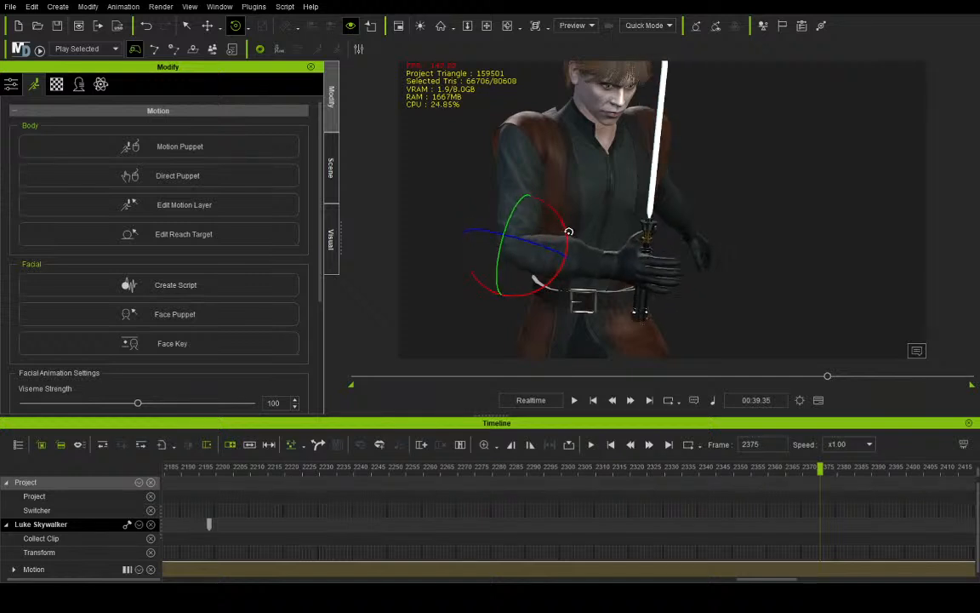
Play Luke Skywalker's motion from frame 2195 and scrub back through it to check the forearm correction
{"action": "left_click_drag", "start_coordinate": [734, 462], "coordinate": [198, 466]}
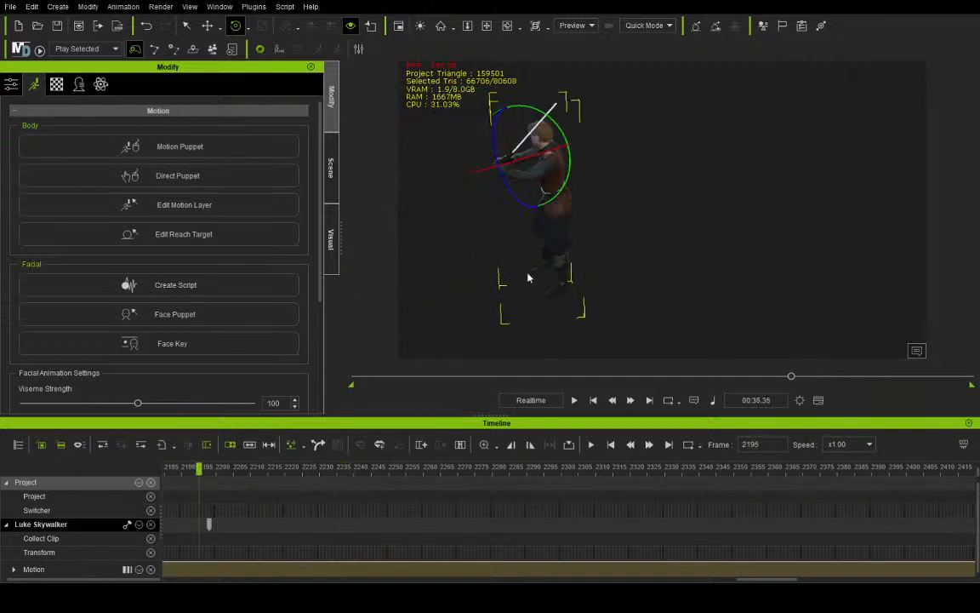
{"action": "left_click", "coordinate": [573, 400]}
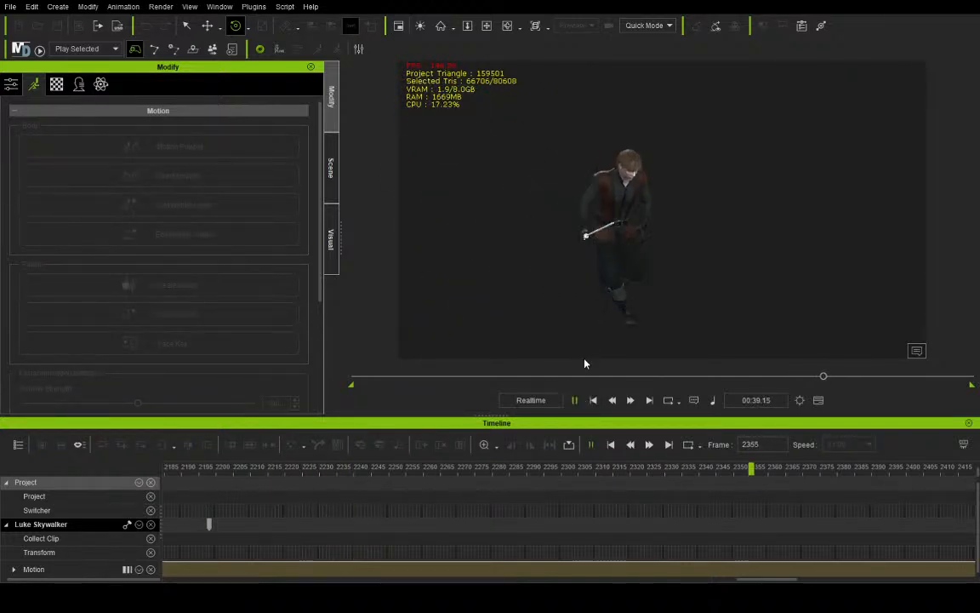
{"action": "left_click", "coordinate": [579, 402]}
{"action": "left_click_drag", "start_coordinate": [468, 467], "coordinate": [805, 470]}
{"action": "left_click_drag", "start_coordinate": [809, 475], "coordinate": [535, 475]}
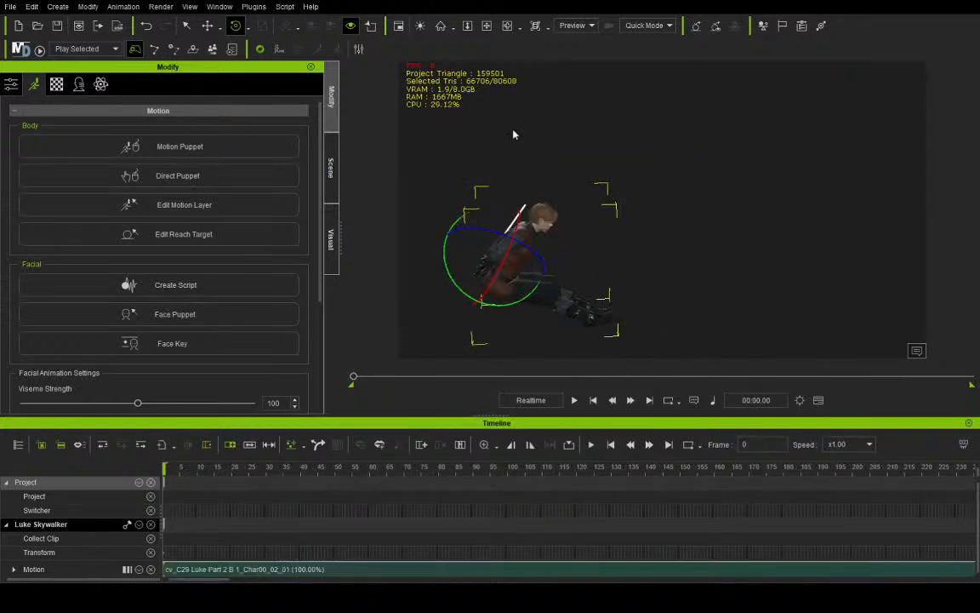
Reframe Luke Skywalker at frame 0 and play his motion from the start to review the lightsaber handling
{"action": "left_click", "coordinate": [487, 27]}
{"action": "left_click_drag", "start_coordinate": [500, 143], "coordinate": [605, 127]}
{"action": "right_click_drag", "start_coordinate": [617, 137], "coordinate": [475, 126]}
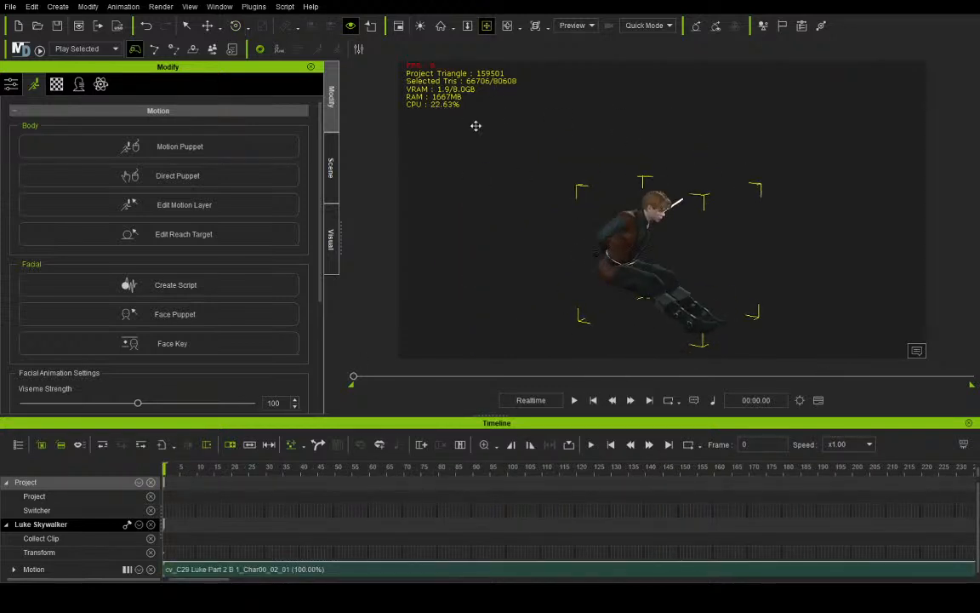
{"action": "left_click", "coordinate": [573, 400]}
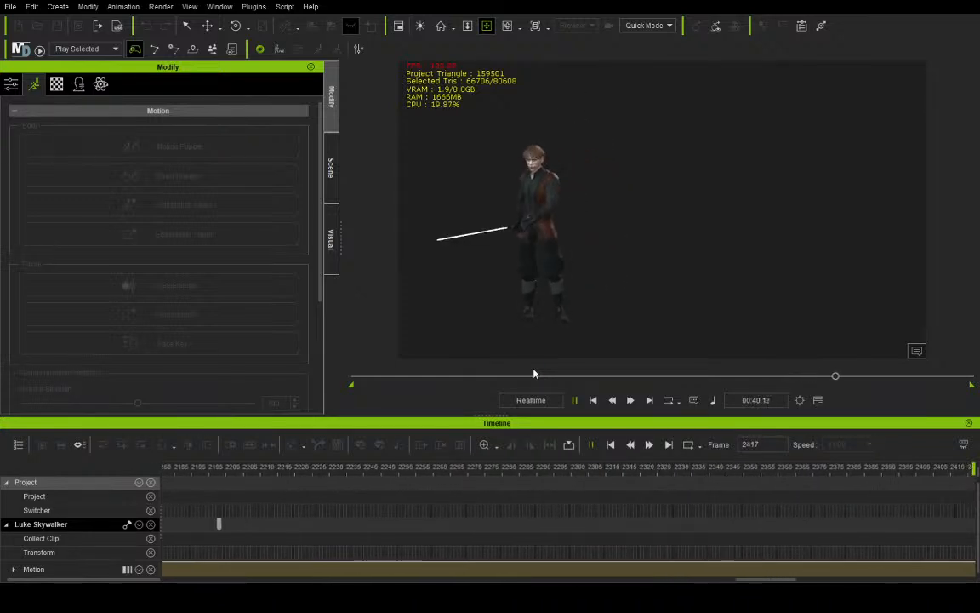
{"action": "left_click", "coordinate": [575, 401]}
At frame 2297, rotate Luke Skywalker's right arm and right hand so the lightsaber points out horizontally
{"action": "left_click_drag", "start_coordinate": [409, 474], "coordinate": [177, 452]}
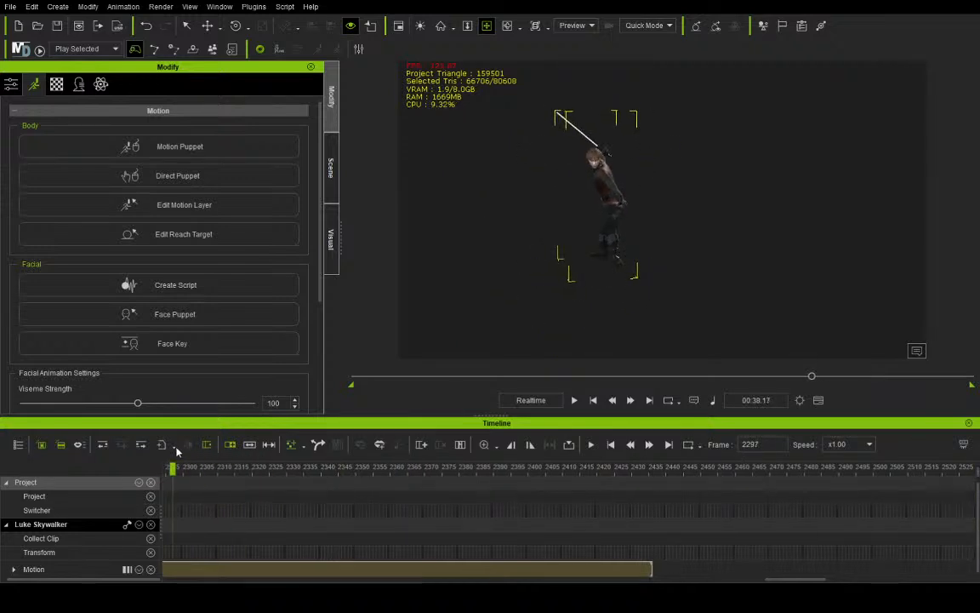
{"action": "left_click", "coordinate": [508, 25]}
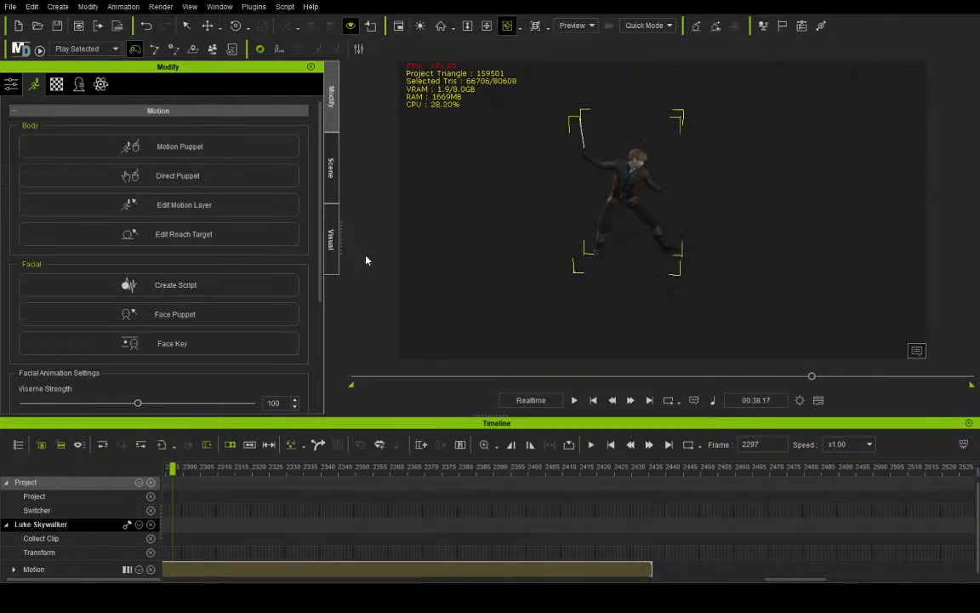
{"action": "key", "text": "e"}
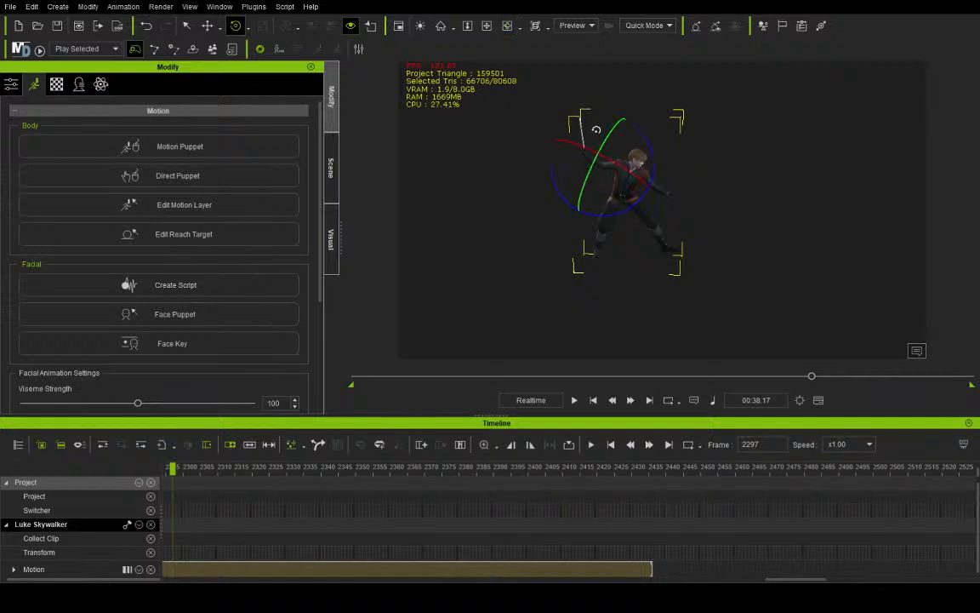
{"action": "left_click_drag", "start_coordinate": [600, 123], "coordinate": [561, 134]}
{"action": "left_click", "coordinate": [508, 26]}
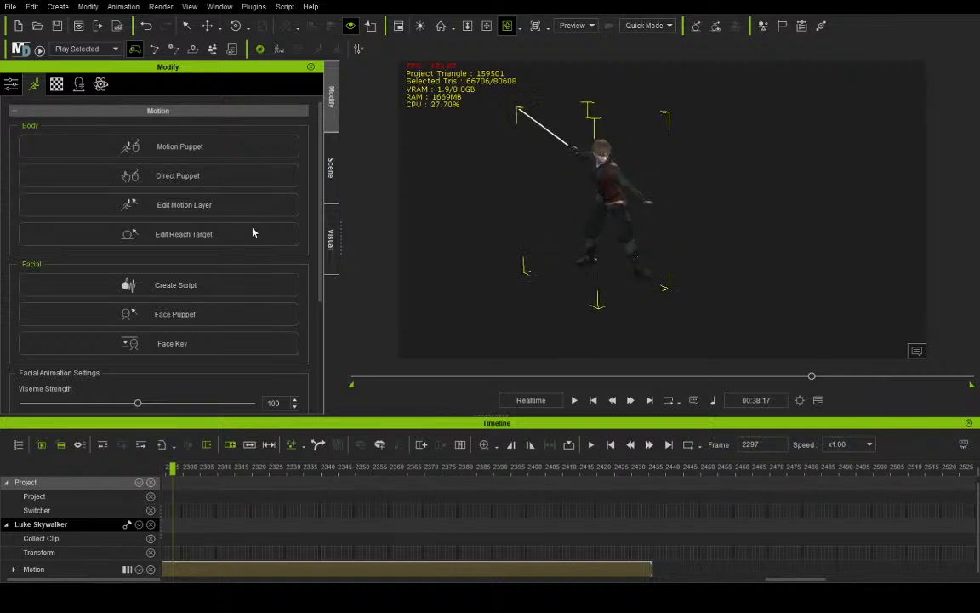
{"action": "left_click", "coordinate": [235, 26]}
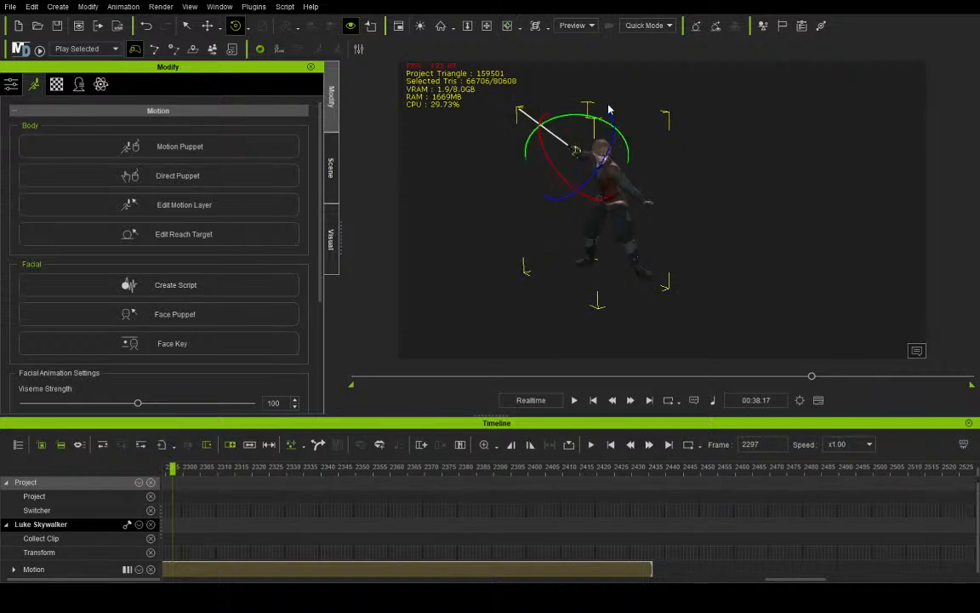
{"action": "left_click_drag", "start_coordinate": [573, 115], "coordinate": [548, 115]}
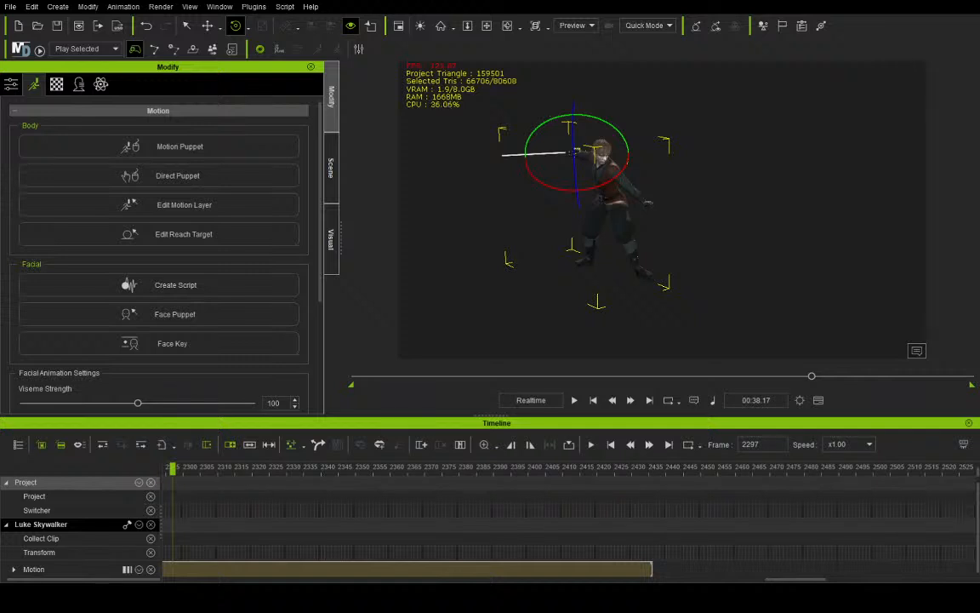
Play Luke Skywalker's motion from frame 2186 in a closer view to check the swing around frame 2297
{"action": "left_click", "coordinate": [487, 26]}
{"action": "left_click_drag", "start_coordinate": [491, 87], "coordinate": [661, 166]}
{"action": "scroll", "coordinate": [578, 126], "scroll_direction": "up", "scroll_amount": 5}
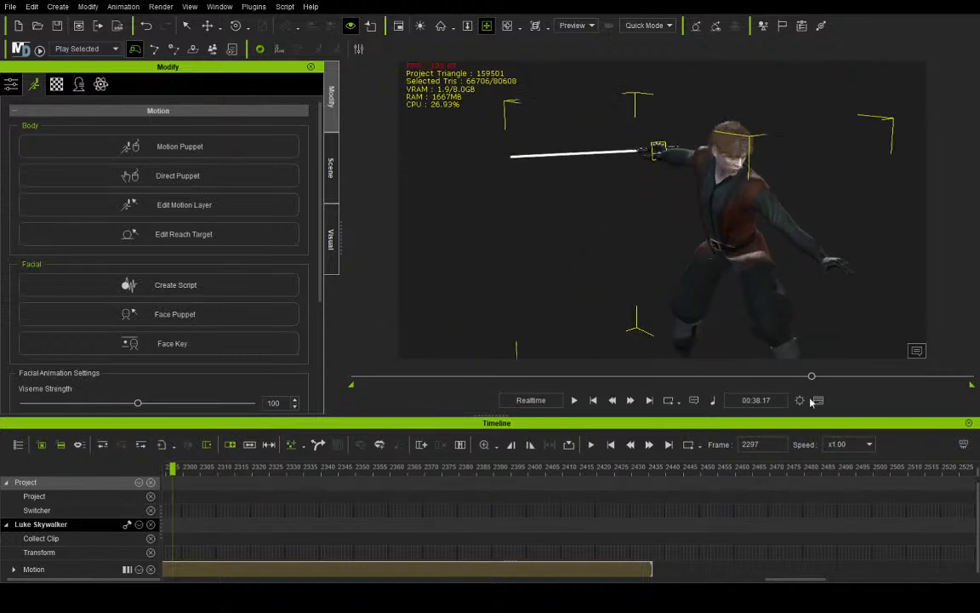
{"action": "left_click_drag", "start_coordinate": [812, 377], "coordinate": [789, 376]}
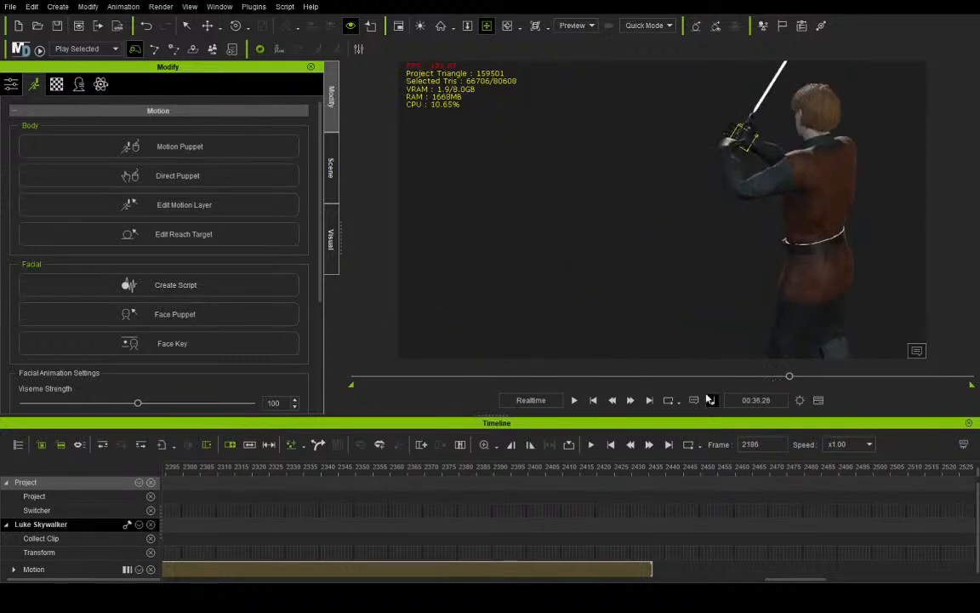
{"action": "left_click", "coordinate": [578, 402]}
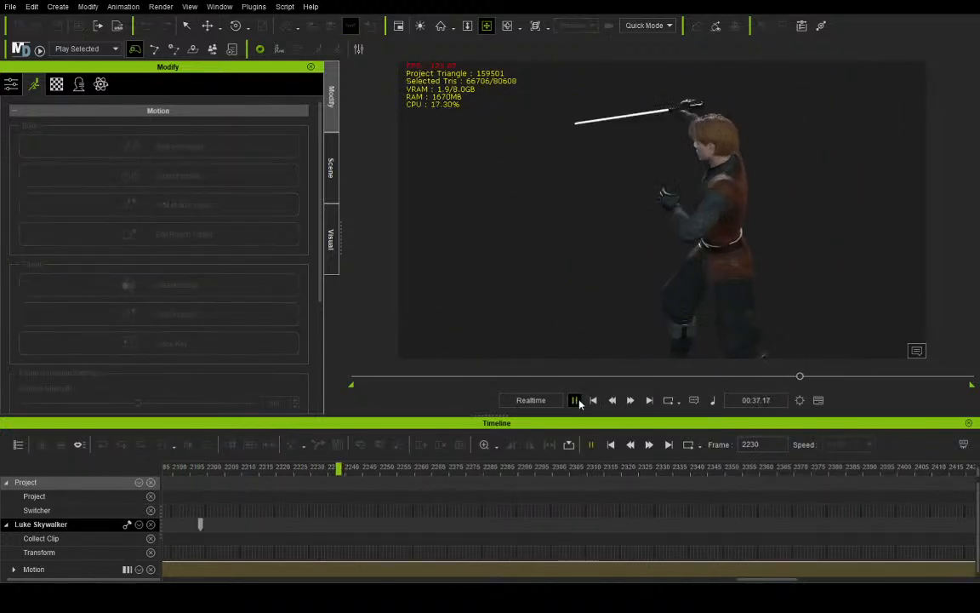
{"action": "left_click", "coordinate": [576, 400]}
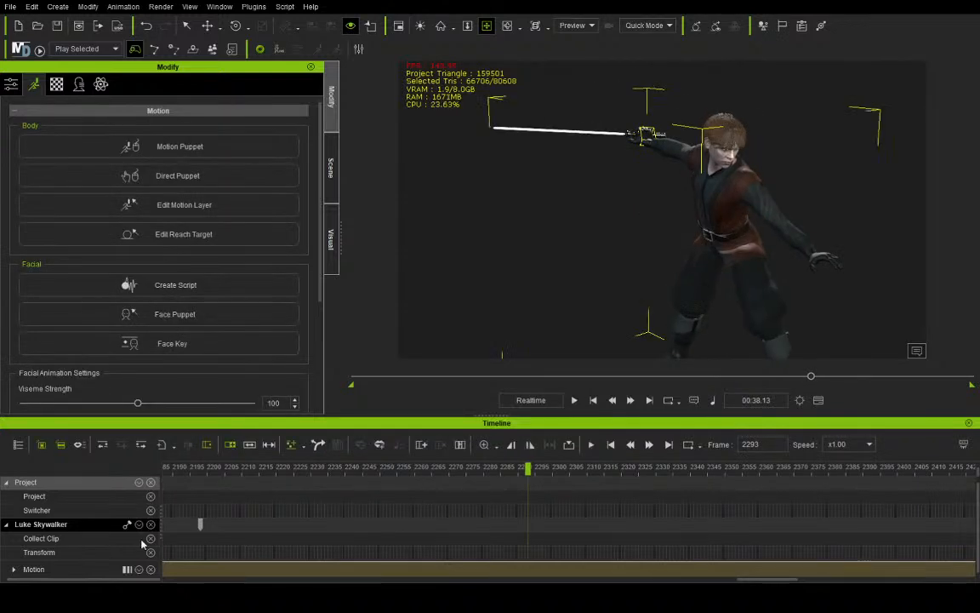
Expand Luke Skywalker's Motion track and, at frame 2244, rotate his raised right arm down to shoulder height
{"action": "left_click", "coordinate": [16, 570]}
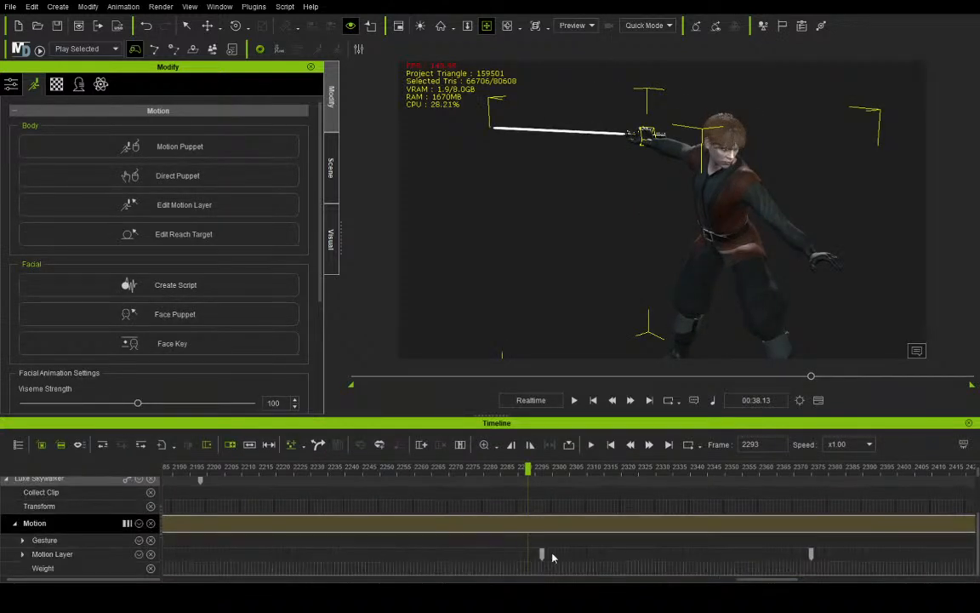
{"action": "double_click", "coordinate": [544, 555]}
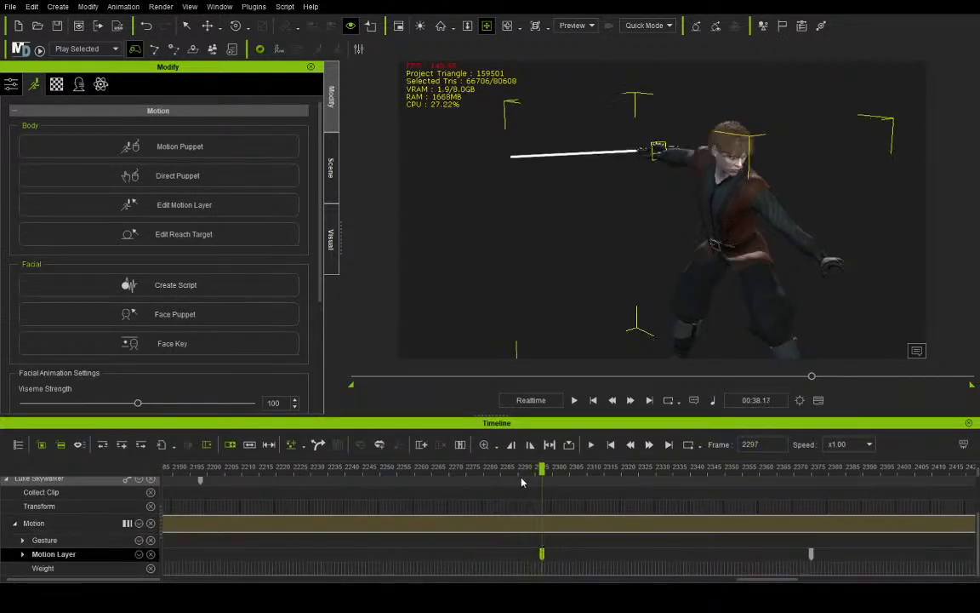
{"action": "left_click_drag", "start_coordinate": [520, 474], "coordinate": [571, 478]}
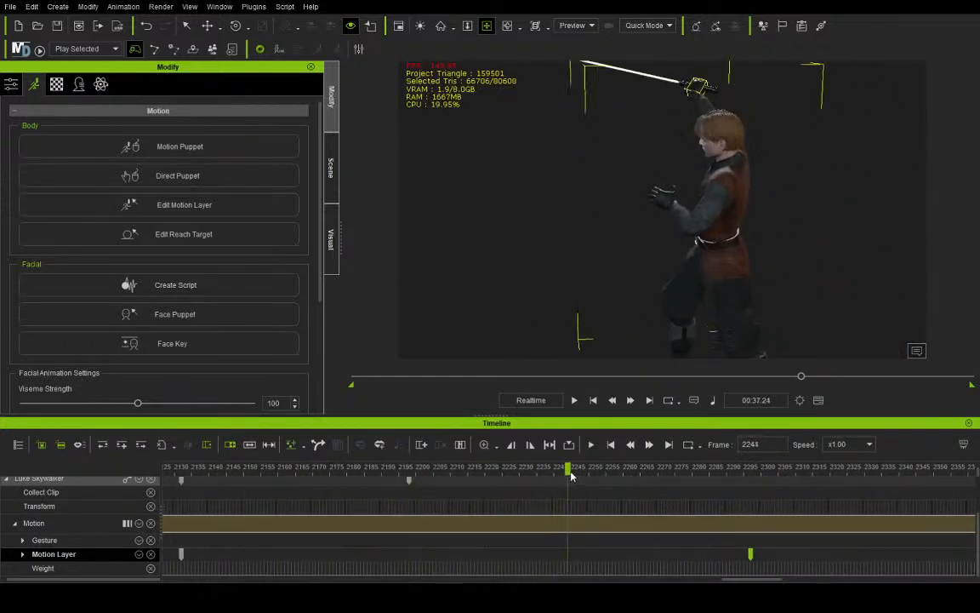
{"action": "left_click", "coordinate": [512, 28]}
{"action": "left_click_drag", "start_coordinate": [543, 142], "coordinate": [868, 166]}
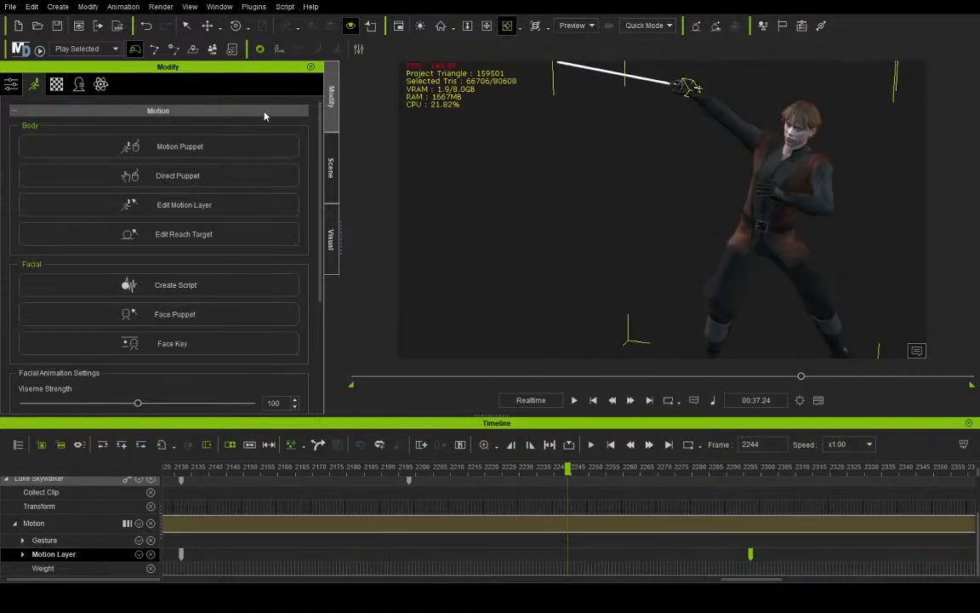
{"action": "left_click", "coordinate": [235, 26]}
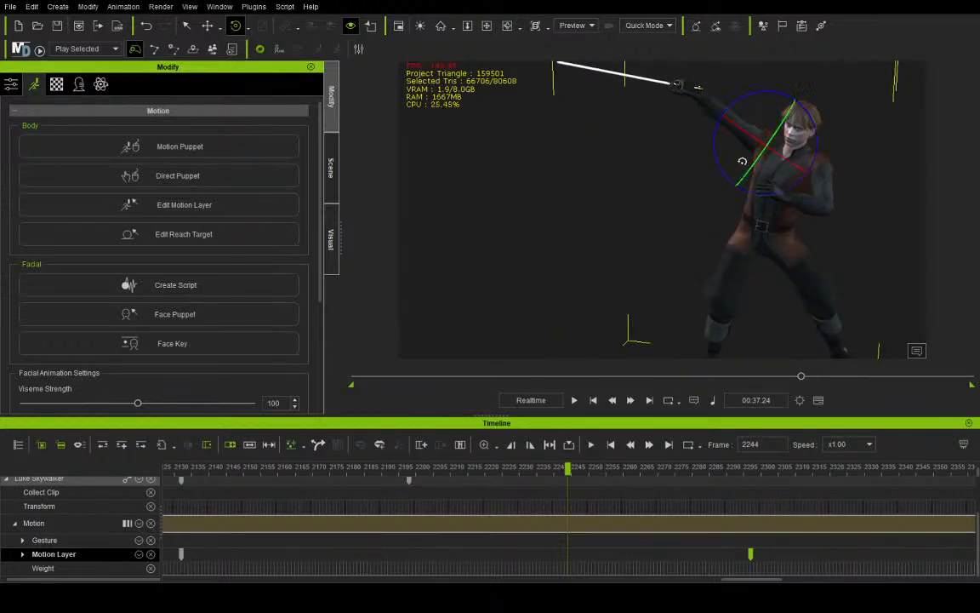
{"action": "left_click_drag", "start_coordinate": [750, 102], "coordinate": [439, 122]}
Rotate Luke Skywalker's right hand at frame 2244 to bring the lightsaber blade up to nearly level
{"action": "left_click", "coordinate": [509, 26]}
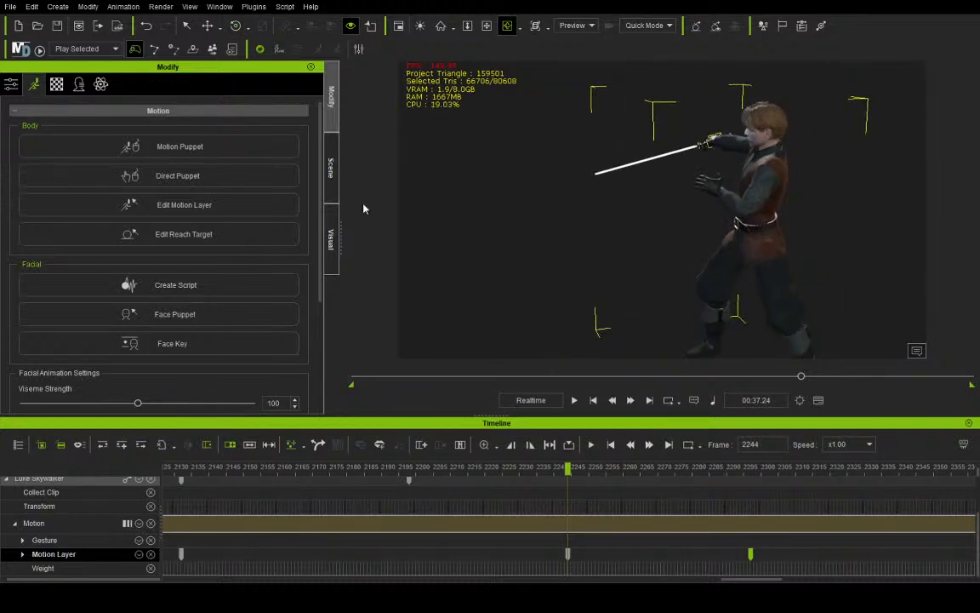
{"action": "left_click", "coordinate": [235, 26]}
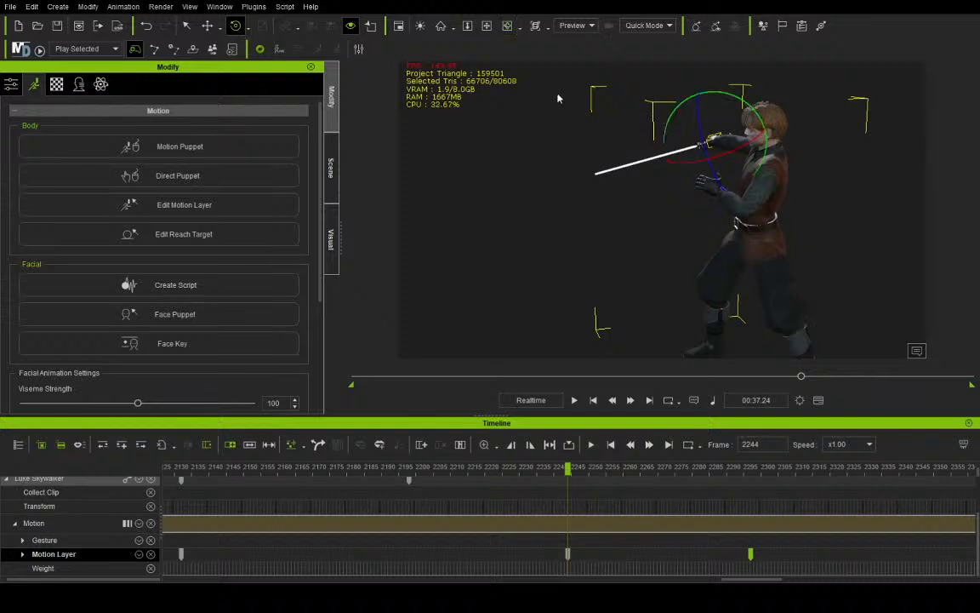
{"action": "left_click_drag", "start_coordinate": [735, 103], "coordinate": [719, 88]}
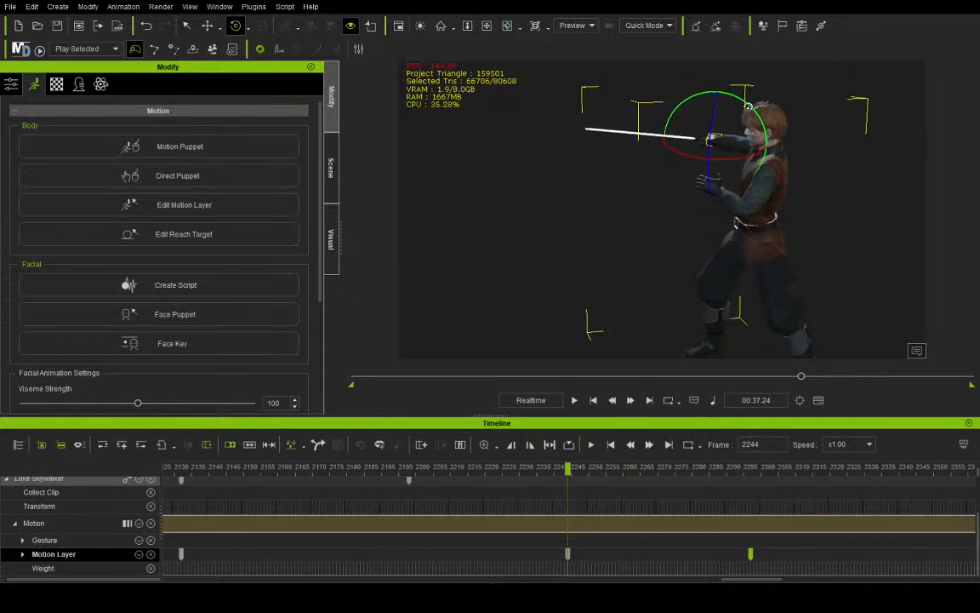
Play Luke Skywalker's motion from frame 2126 to check the new arm pose, and examine the pose at frame 2318
{"action": "left_click_drag", "start_coordinate": [236, 472], "coordinate": [163, 470]}
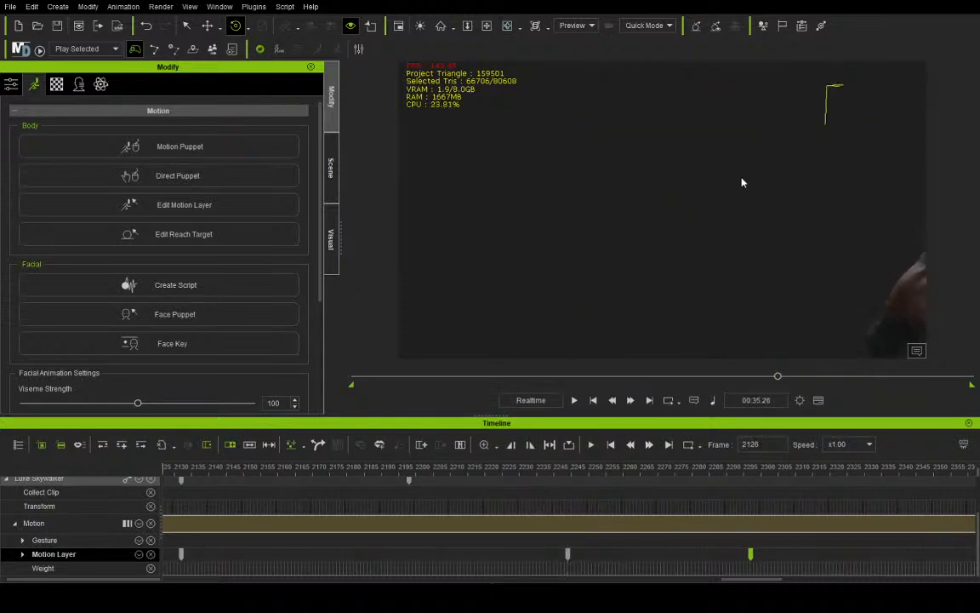
{"action": "left_click", "coordinate": [574, 399]}
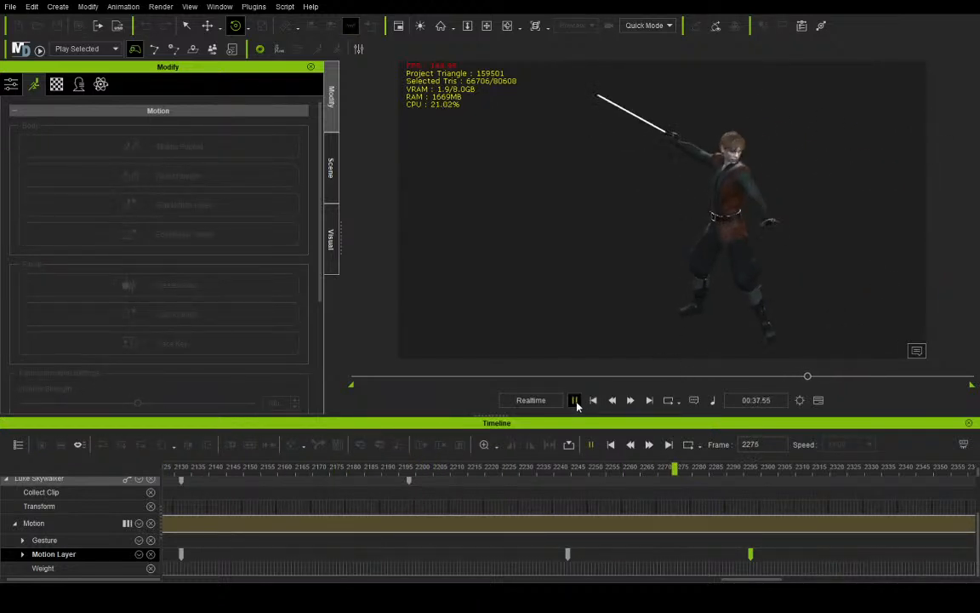
{"action": "left_click", "coordinate": [575, 400]}
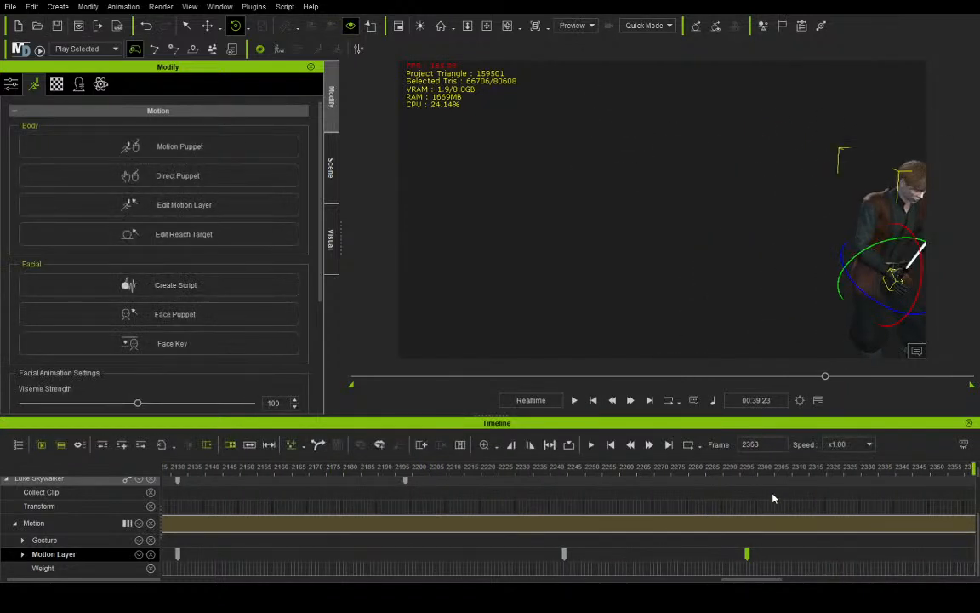
{"action": "left_click_drag", "start_coordinate": [745, 476], "coordinate": [823, 470]}
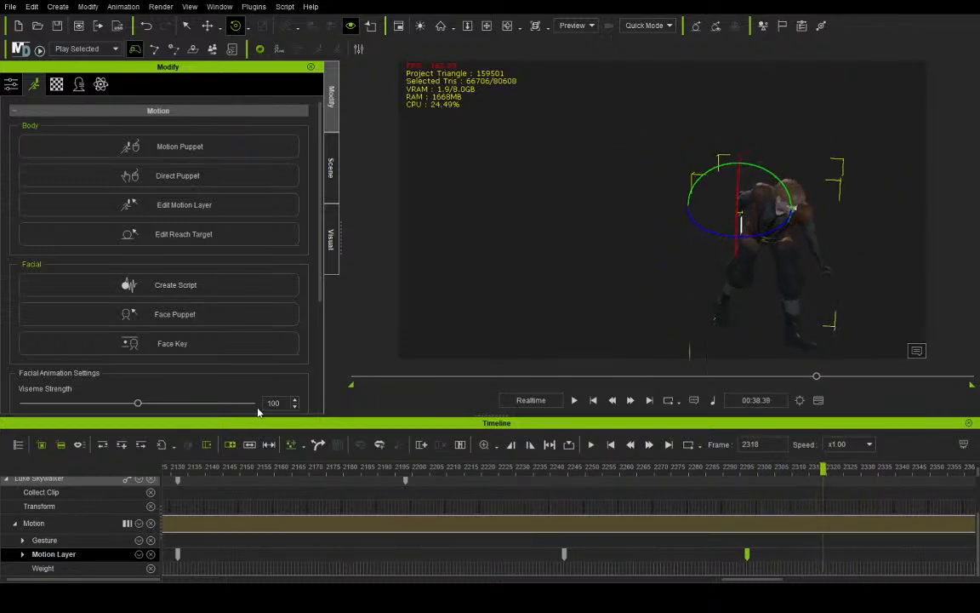
Add a motion layer key at frame 2319 and rotate Luke Skywalker's right hand so the lightsaber blade angles down and away from his leg
{"action": "key", "text": "ctrl+v"}
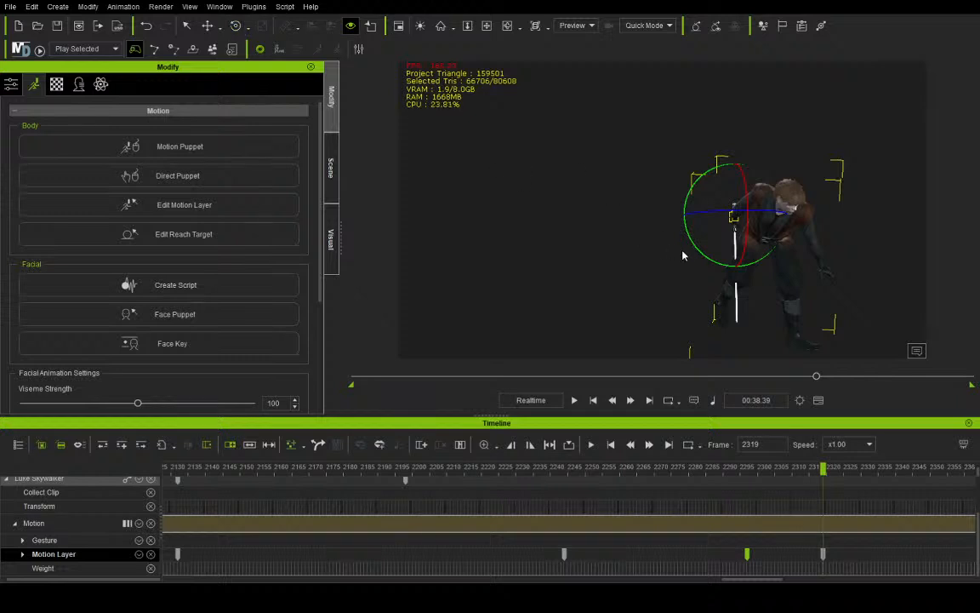
{"action": "left_click_drag", "start_coordinate": [695, 252], "coordinate": [691, 245]}
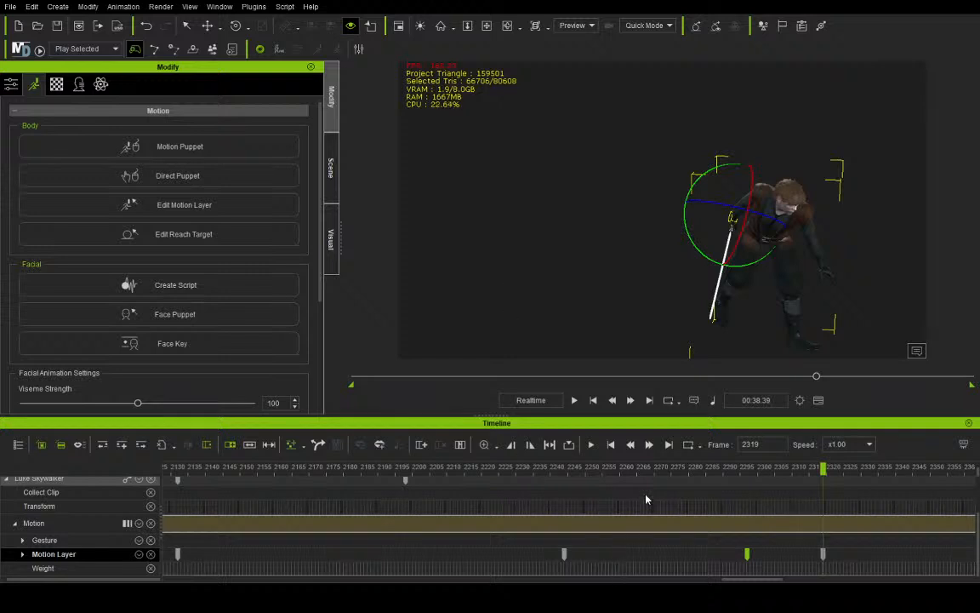
Play Luke Skywalker's motion from about frame 2280 through the end of the clip to check the corrected lightsaber swing, keeping him in view
{"action": "left_click", "coordinate": [686, 468]}
{"action": "left_click", "coordinate": [574, 401]}
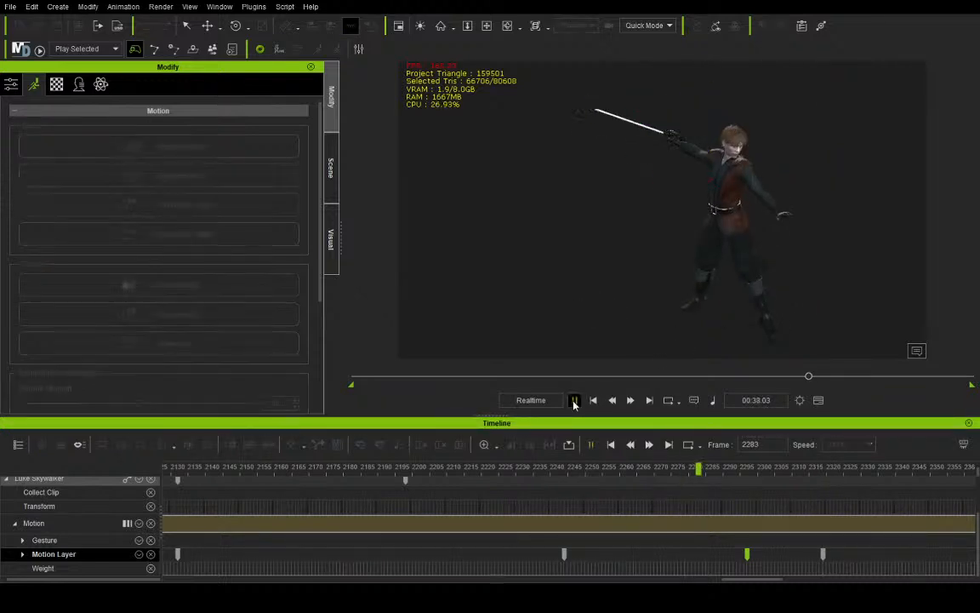
{"action": "left_click", "coordinate": [574, 400]}
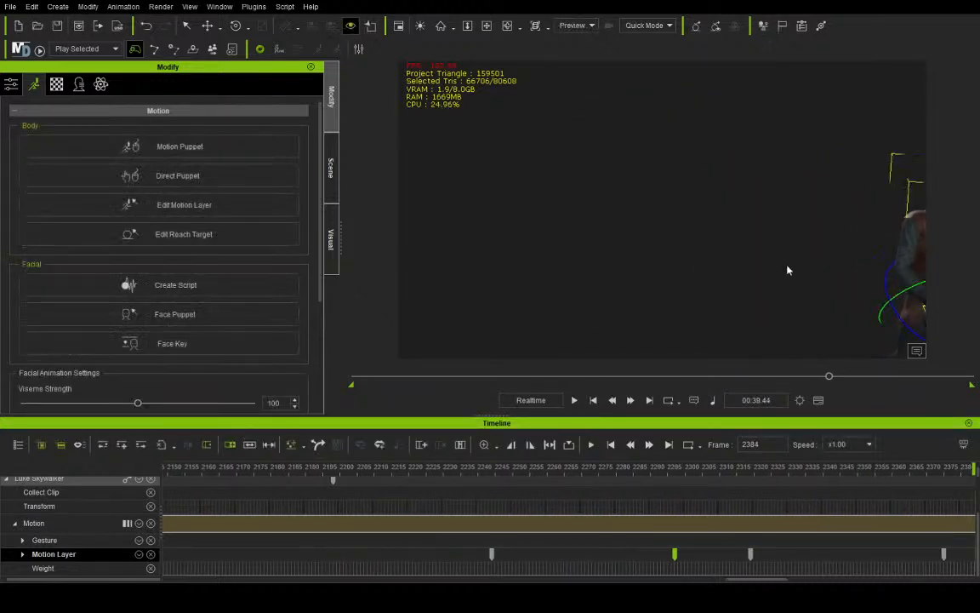
{"action": "left_click", "coordinate": [487, 25]}
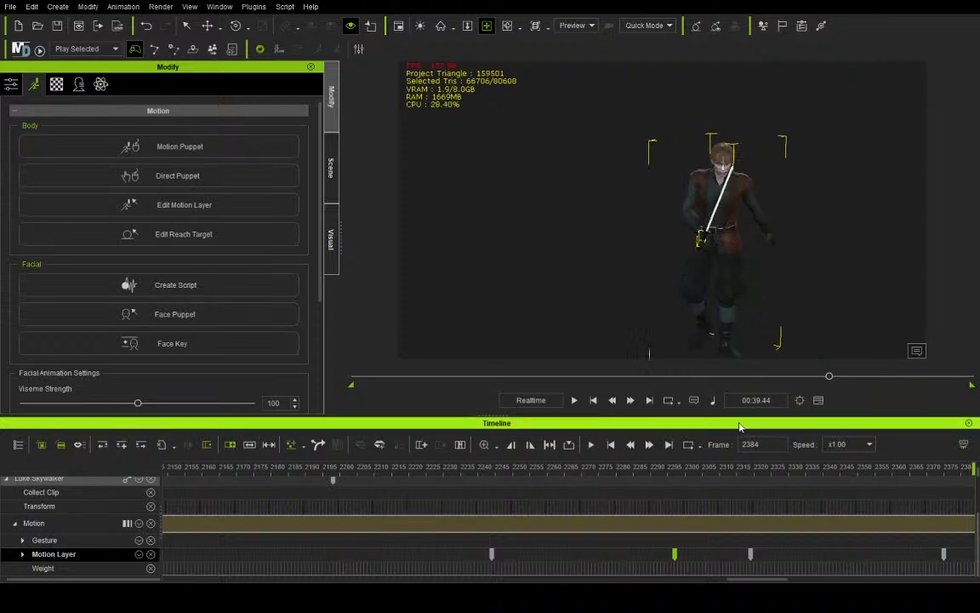
{"action": "left_click", "coordinate": [574, 401]}
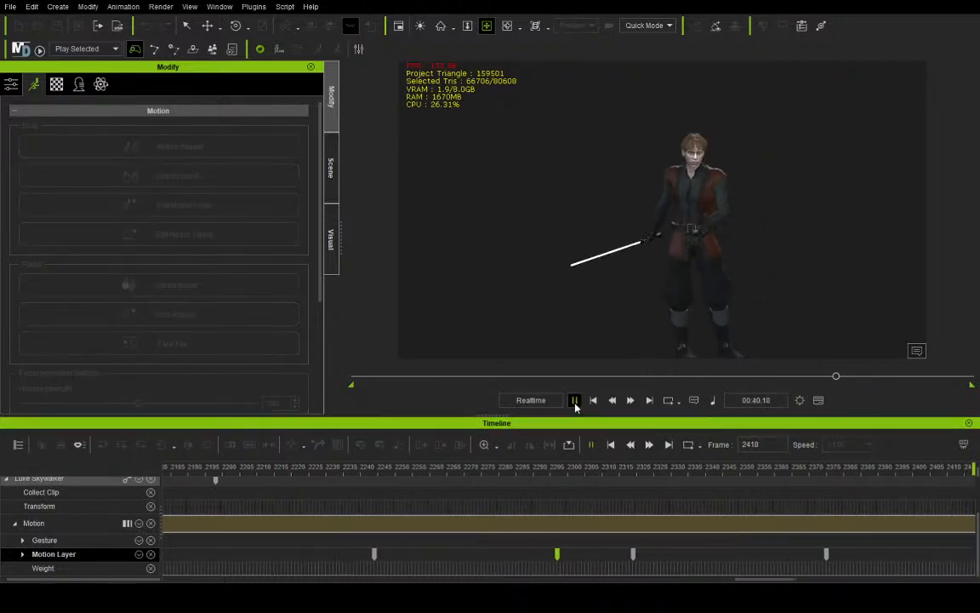
{"action": "left_click", "coordinate": [573, 400]}
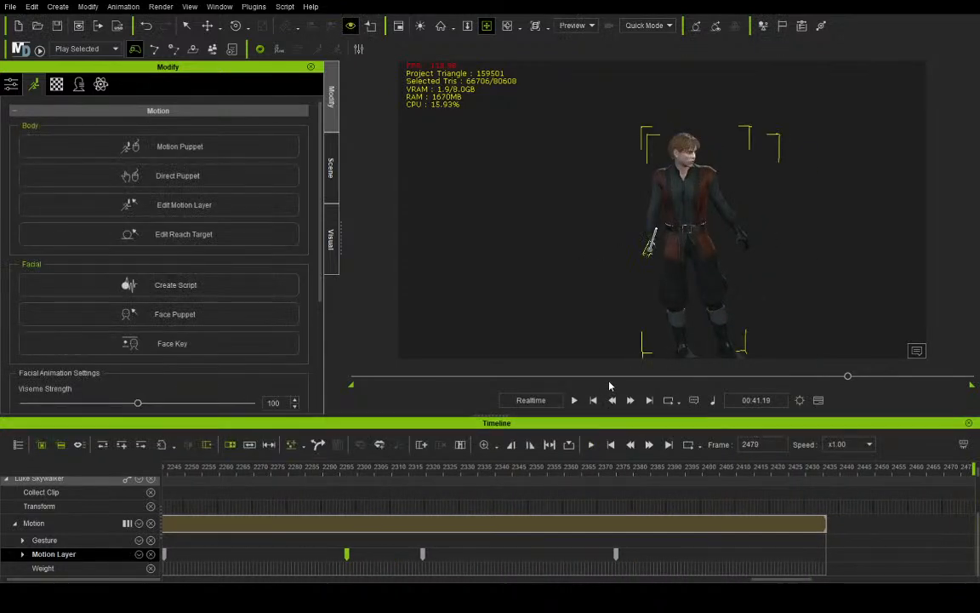
Play Luke Skywalker's whole performance from frame 887 past the end of his second motion clip to review the corrections
{"action": "left_click", "coordinate": [609, 377]}
{"action": "left_click_drag", "start_coordinate": [609, 384], "coordinate": [532, 380]}
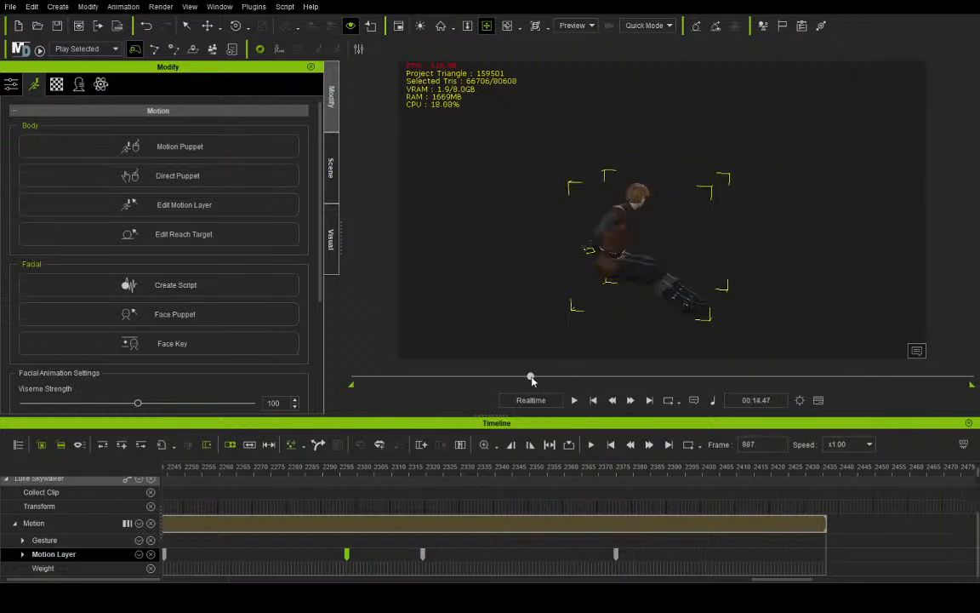
{"action": "left_click", "coordinate": [575, 399]}
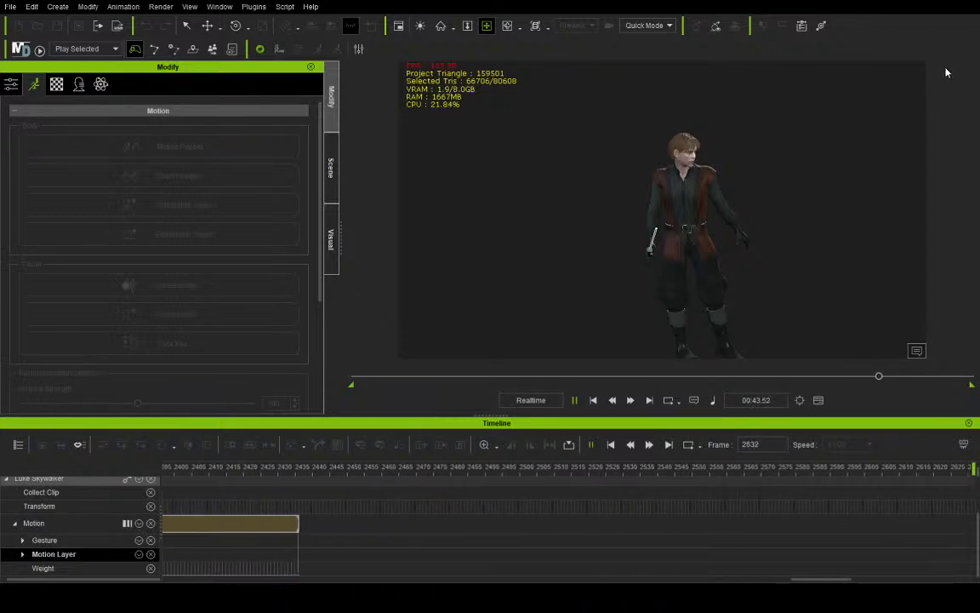
{"action": "left_click", "coordinate": [576, 400]}
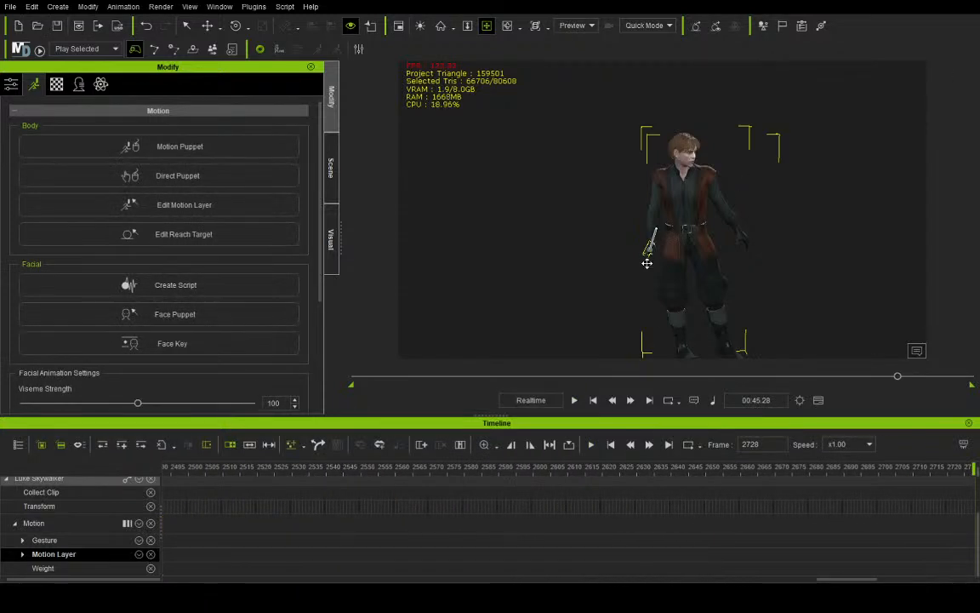